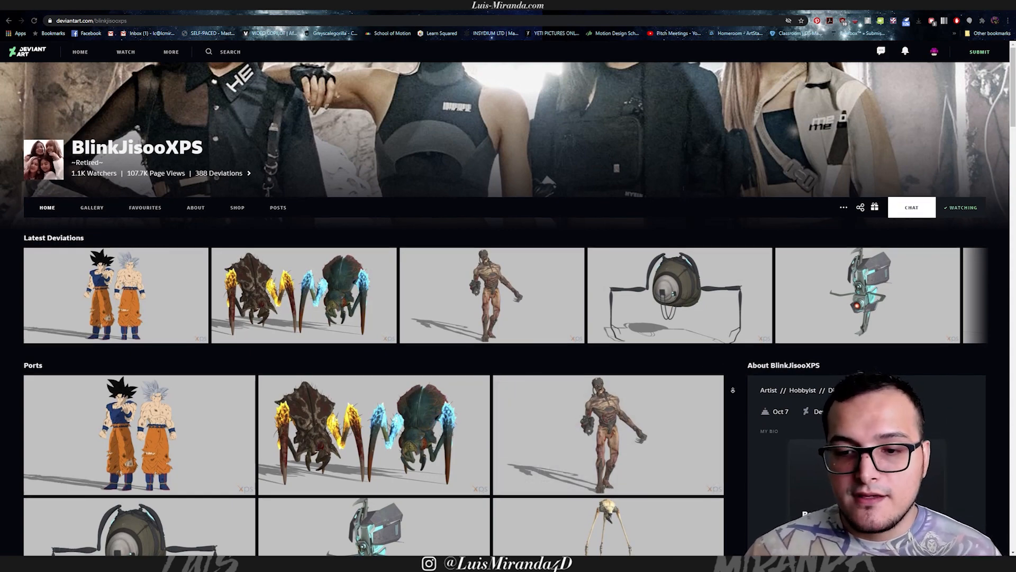
Look over the artist's profile page and open the complete Ports gallery.
scroll(733, 385, "down", 3)
scroll(724, 406, "down", 2)
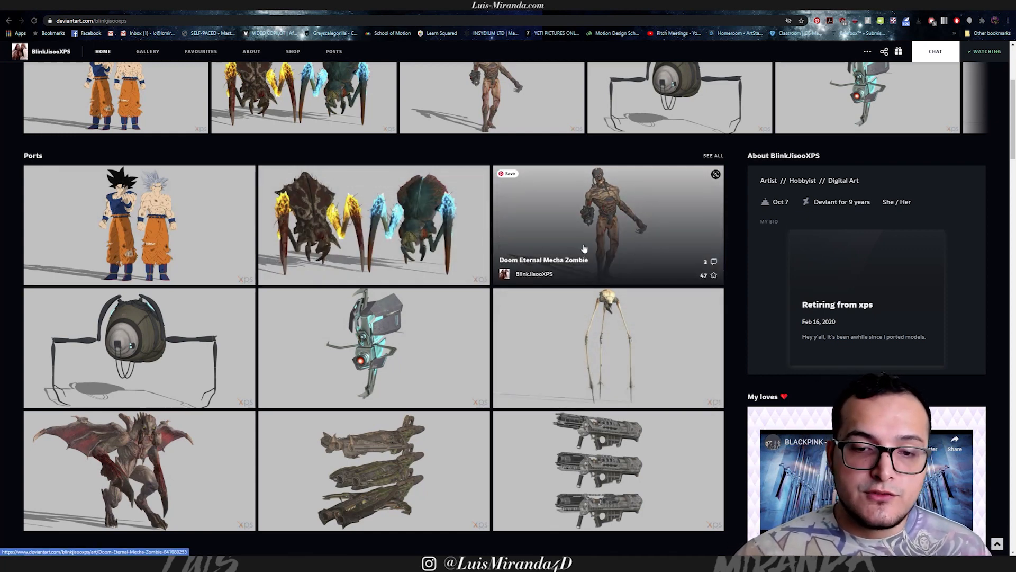
scroll(582, 249, "down", 4)
scroll(588, 229, "up", 8)
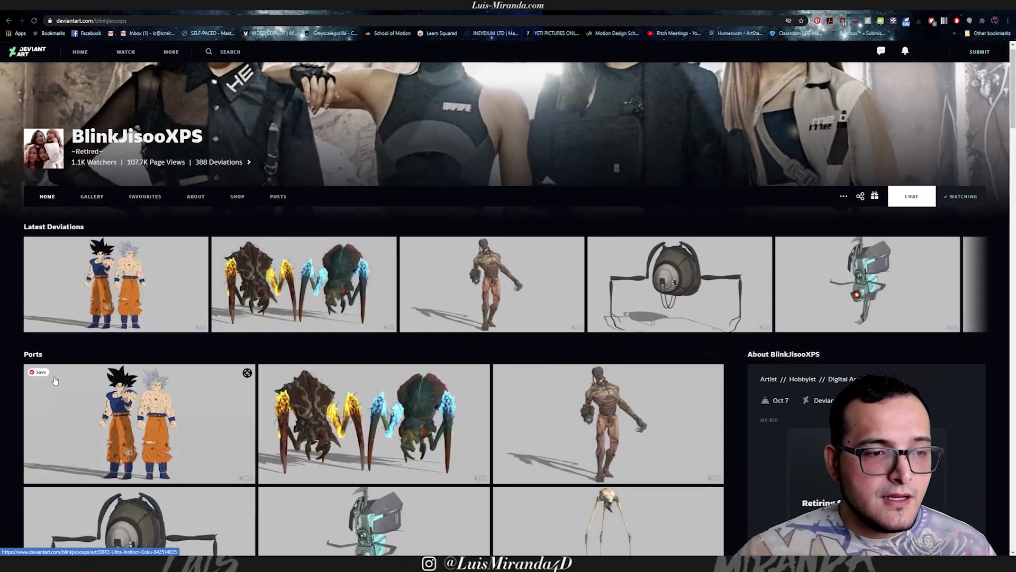
left_click(715, 355)
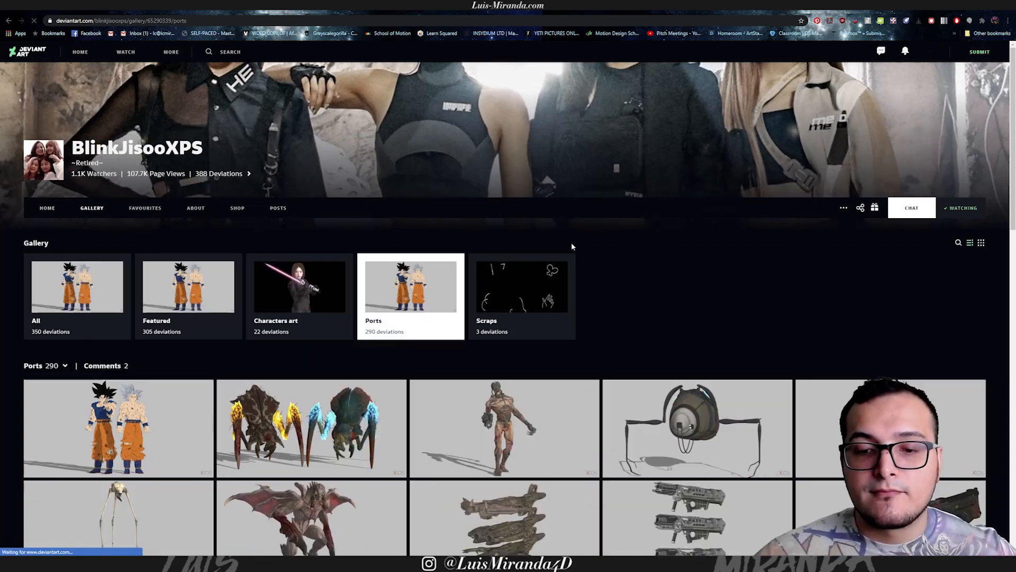
Browse the Ports gallery to examine the available game, anime and Star Wars models.
scroll(574, 264, "down", 15)
scroll(573, 279, "down", 9)
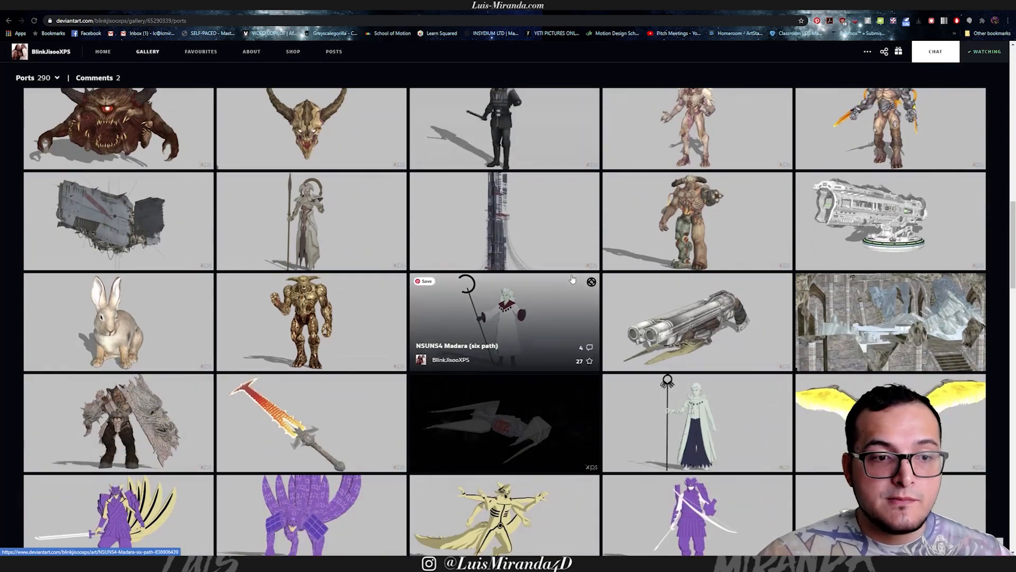
scroll(574, 265, "down", 2)
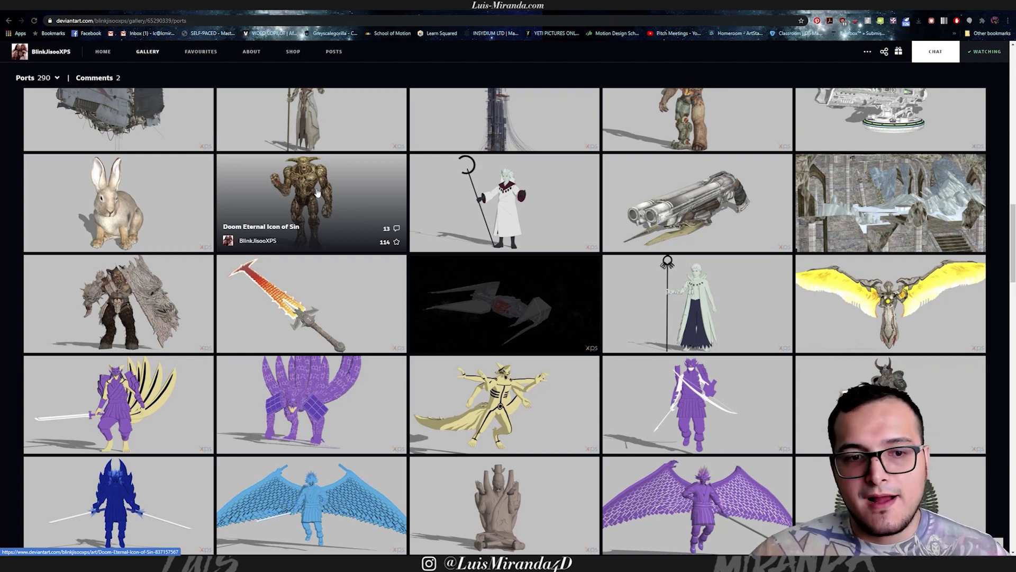
scroll(730, 275, "up", 2)
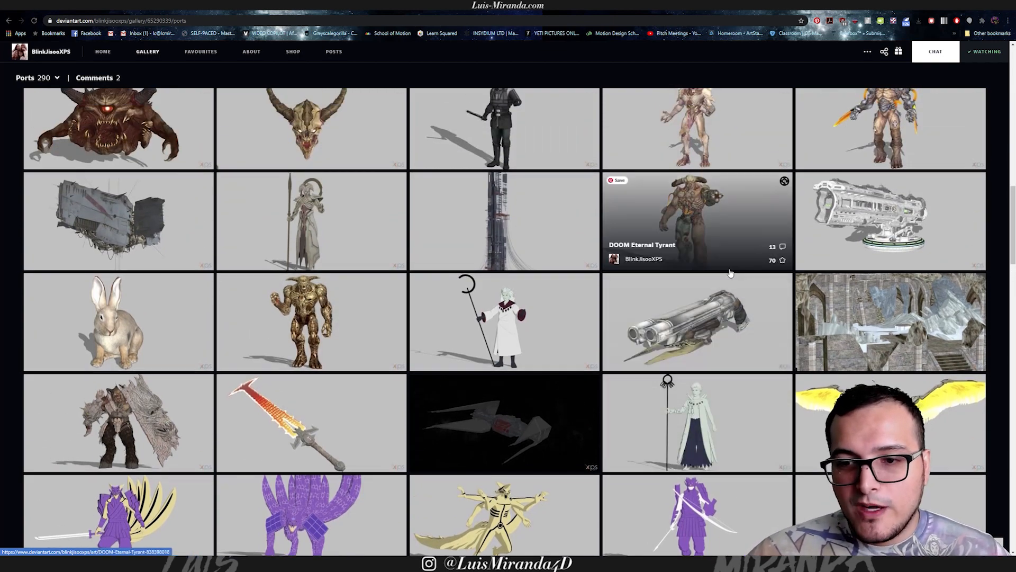
scroll(730, 273, "up", 4)
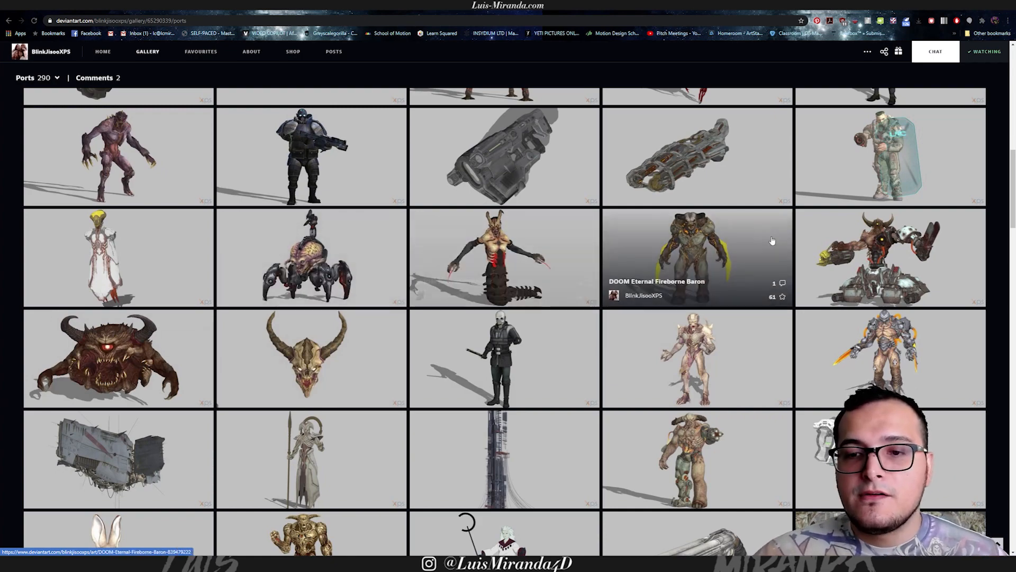
scroll(772, 240, "down", 15)
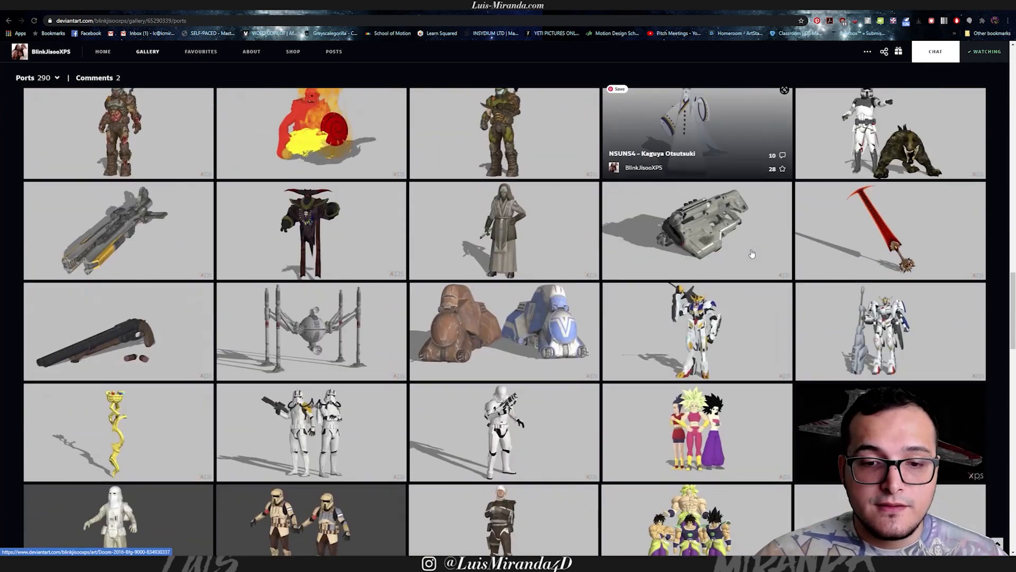
scroll(752, 254, "down", 2)
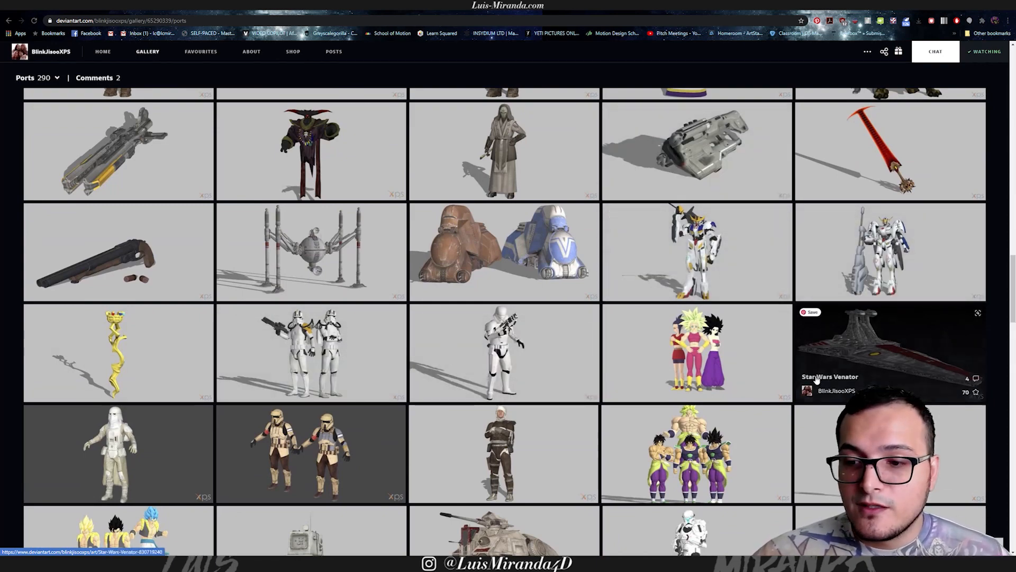
scroll(508, 254, "down", 7)
scroll(519, 301, "up", 1)
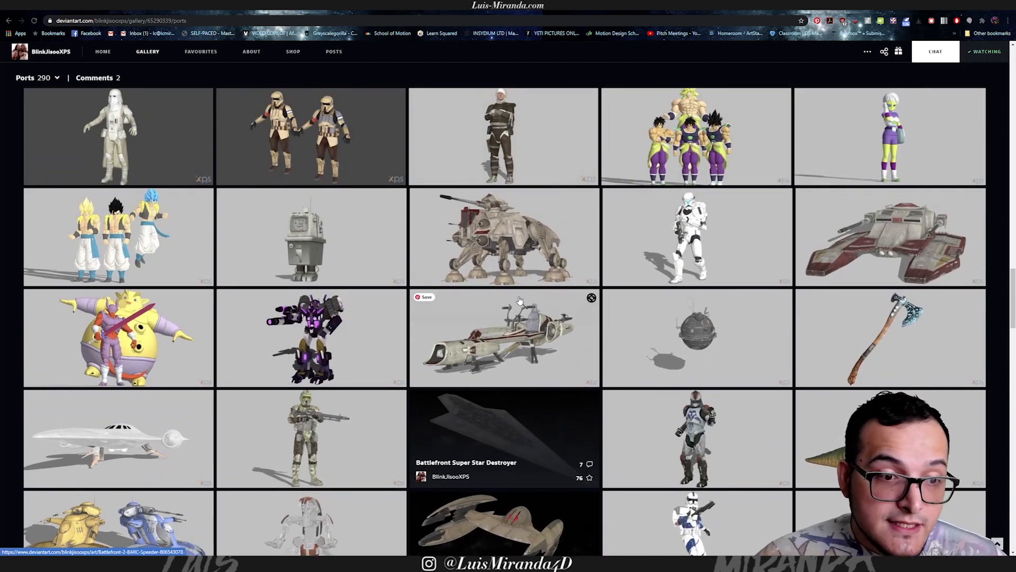
scroll(508, 297, "down", 8)
scroll(503, 285, "down", 5)
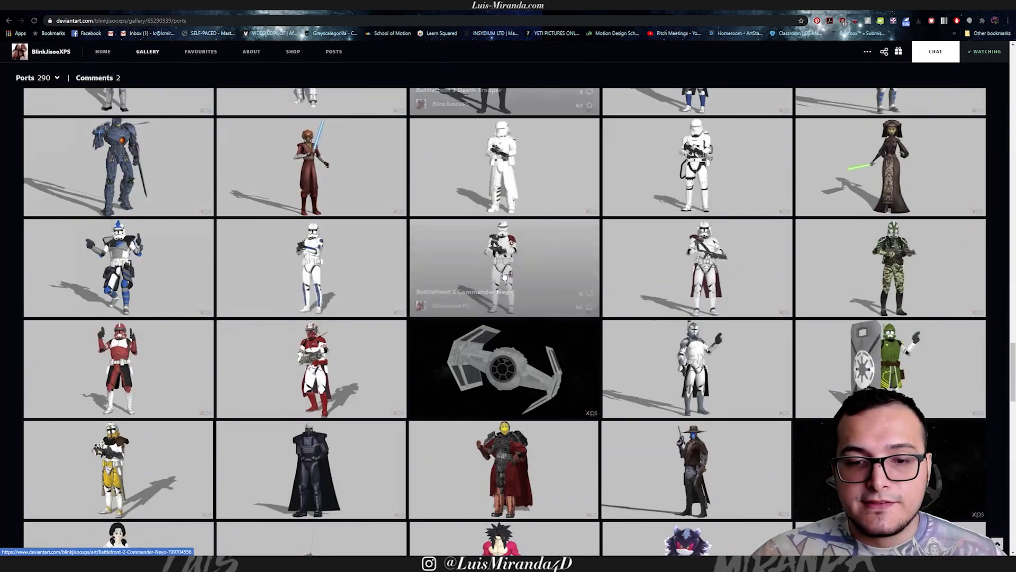
scroll(513, 280, "up", 12)
scroll(514, 265, "up", 20)
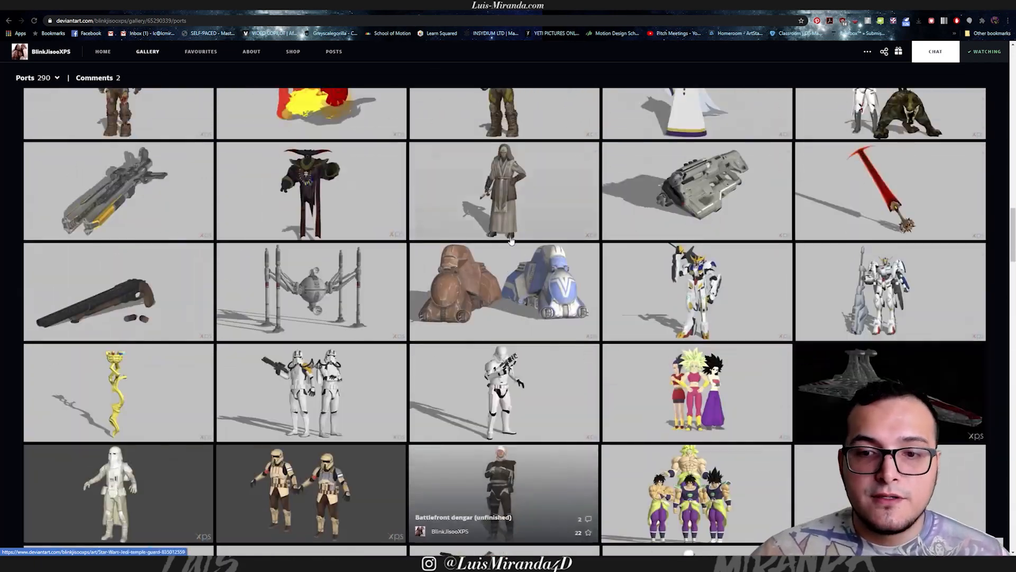
scroll(497, 159, "up", 10)
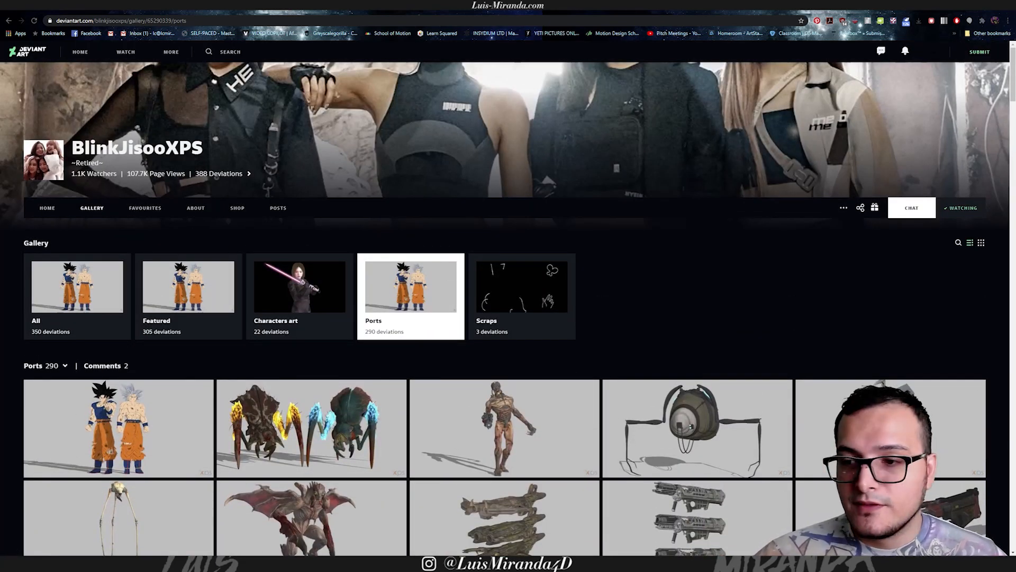
Return to the artist's home page and look over its Ports section.
left_click(46, 208)
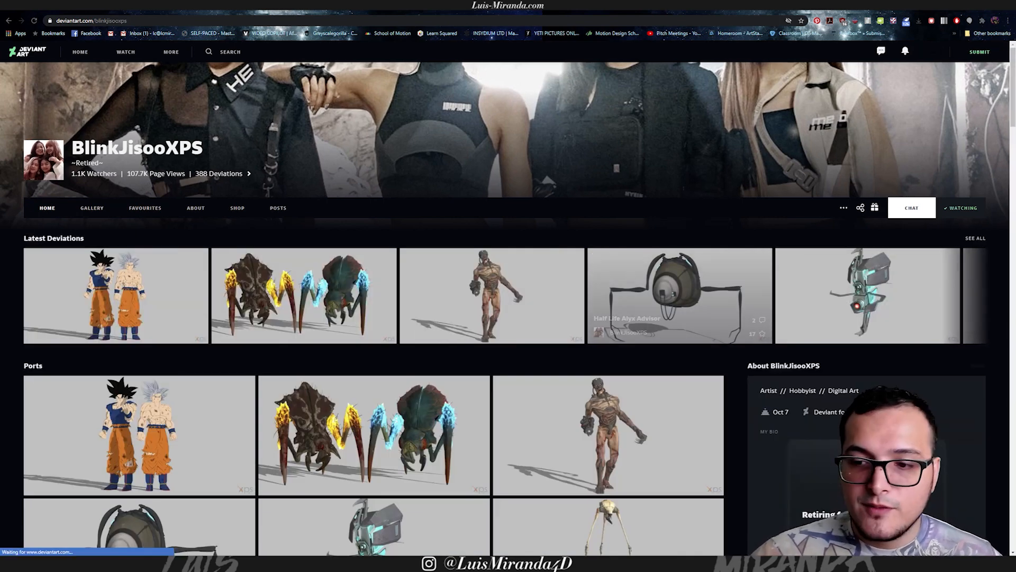
scroll(844, 295, "down", 4)
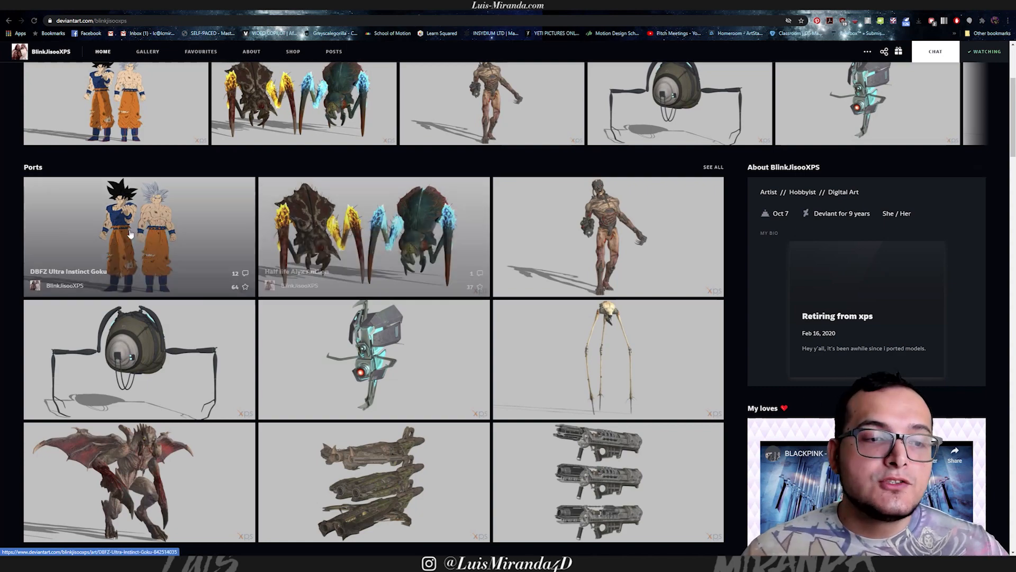
scroll(21, 258, "down", 1)
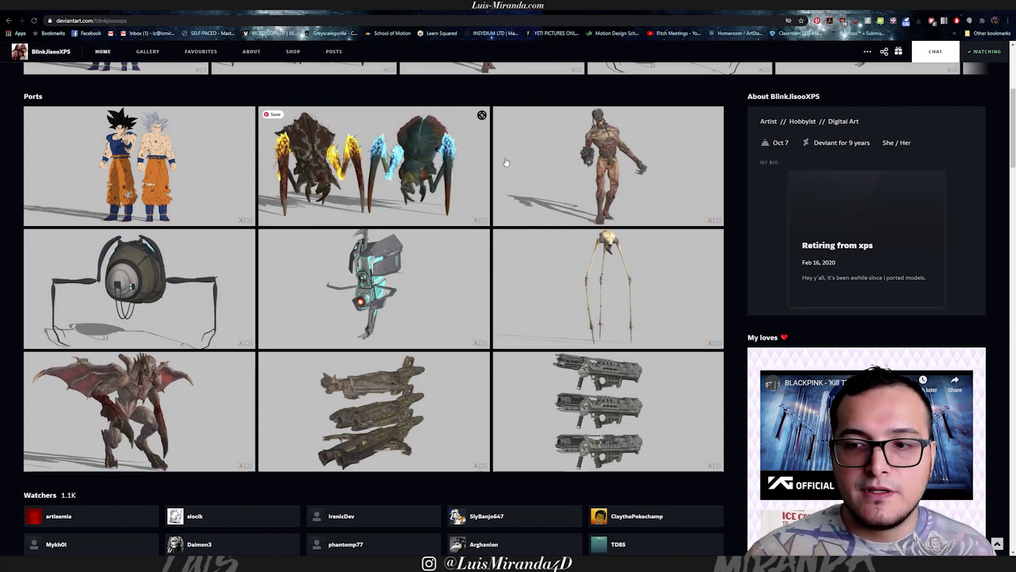
Go back to the Ports gallery and open the Doom Eternal Super Shotgun model's page.
left_click(9, 20)
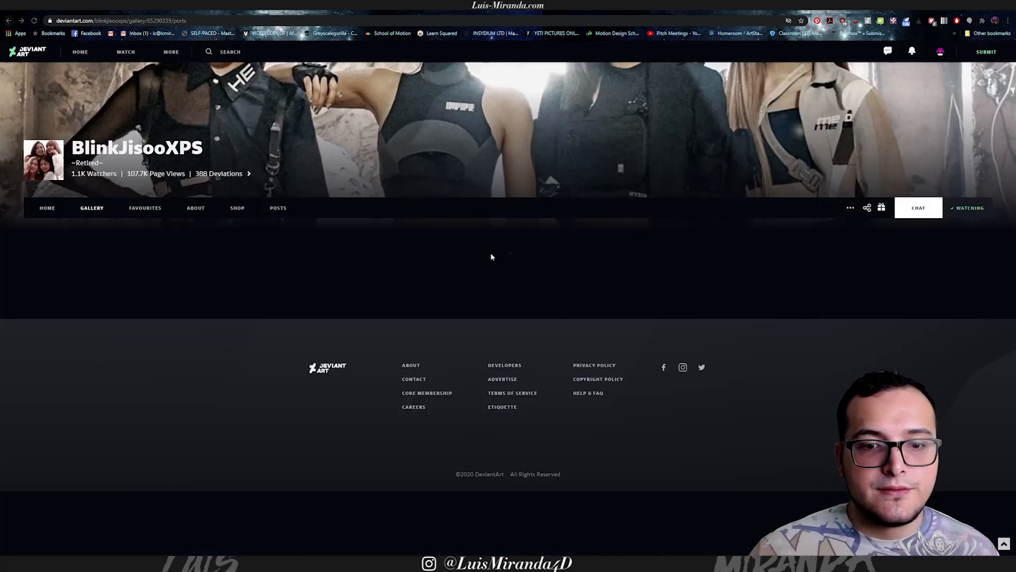
scroll(17, 327, "down", 12)
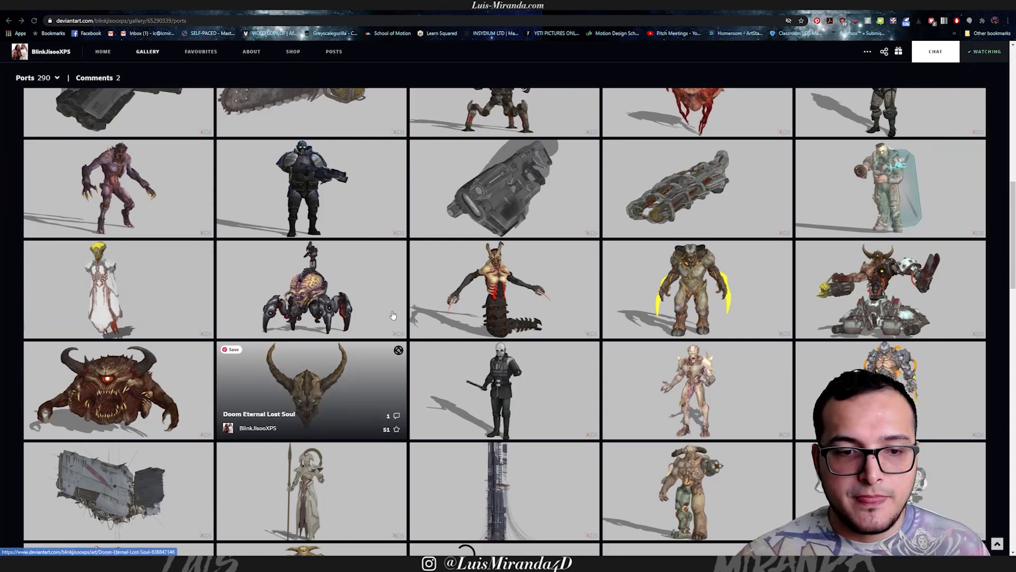
scroll(712, 288, "down", 2)
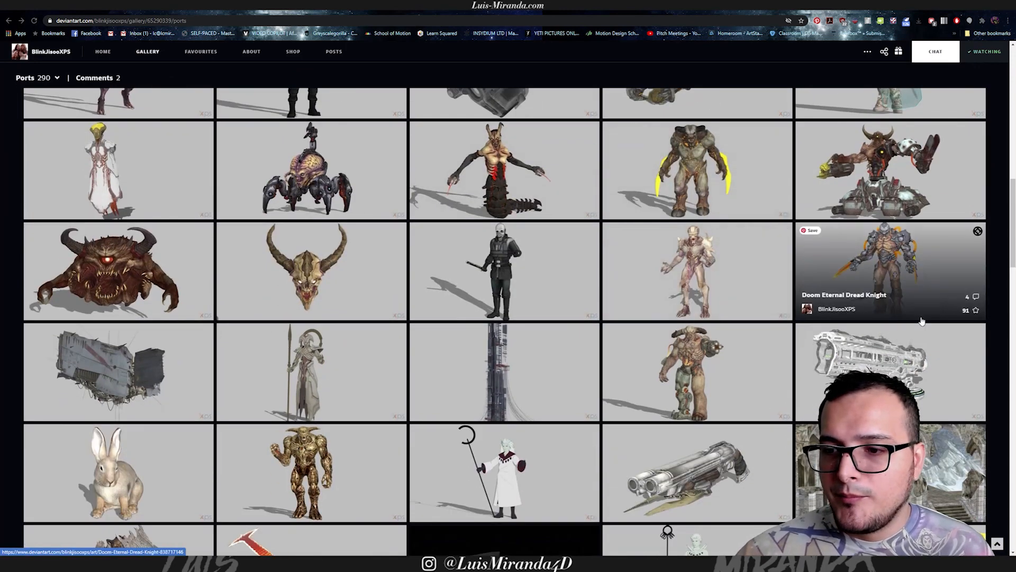
scroll(638, 324, "down", 3)
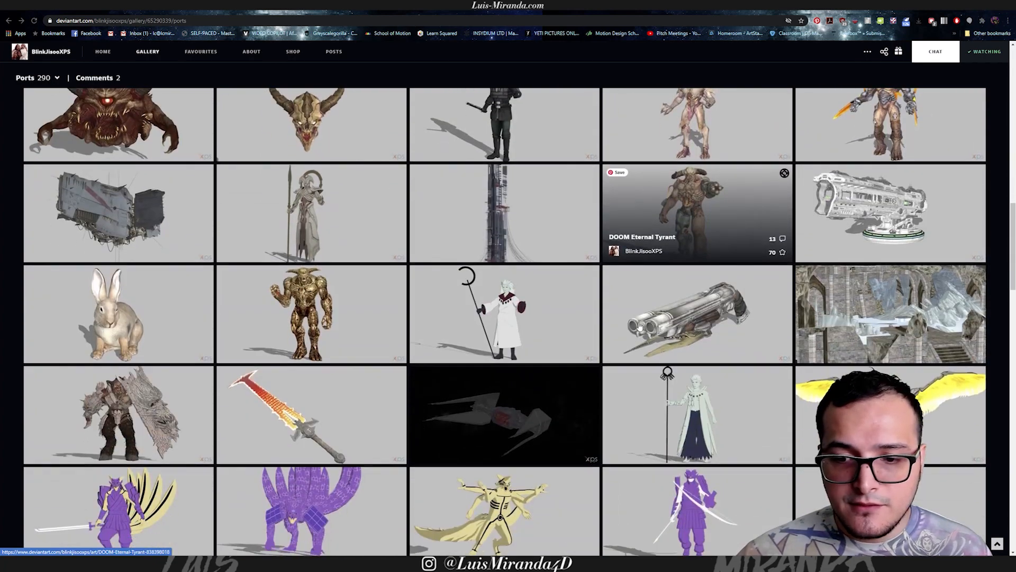
left_click(718, 317)
Download the Doom Eternal Super Shotgun archive, open it in WinRAR and enter its Doom Eternal Super Shotgun folder.
scroll(504, 435, "down", 1)
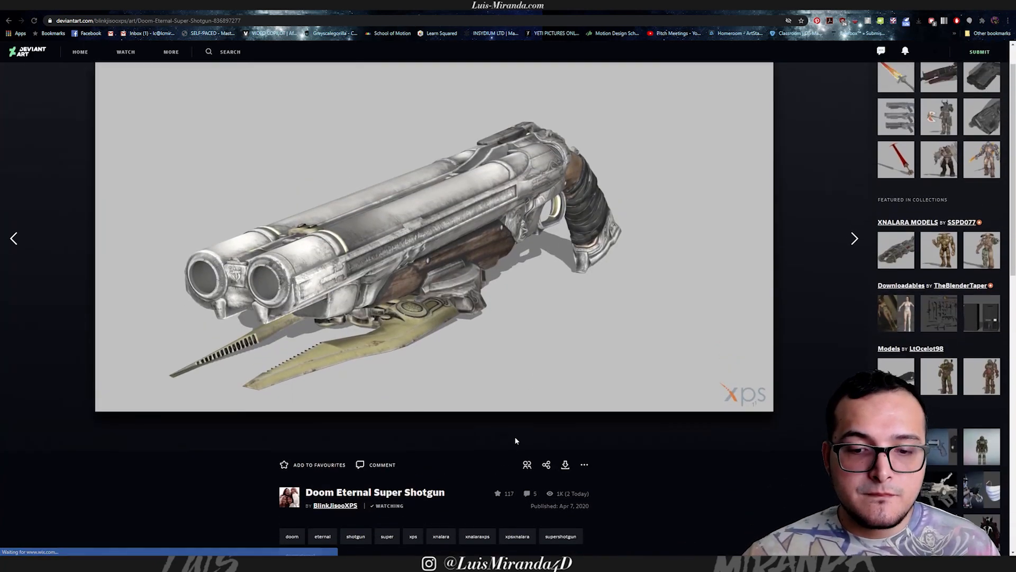
left_click(567, 468)
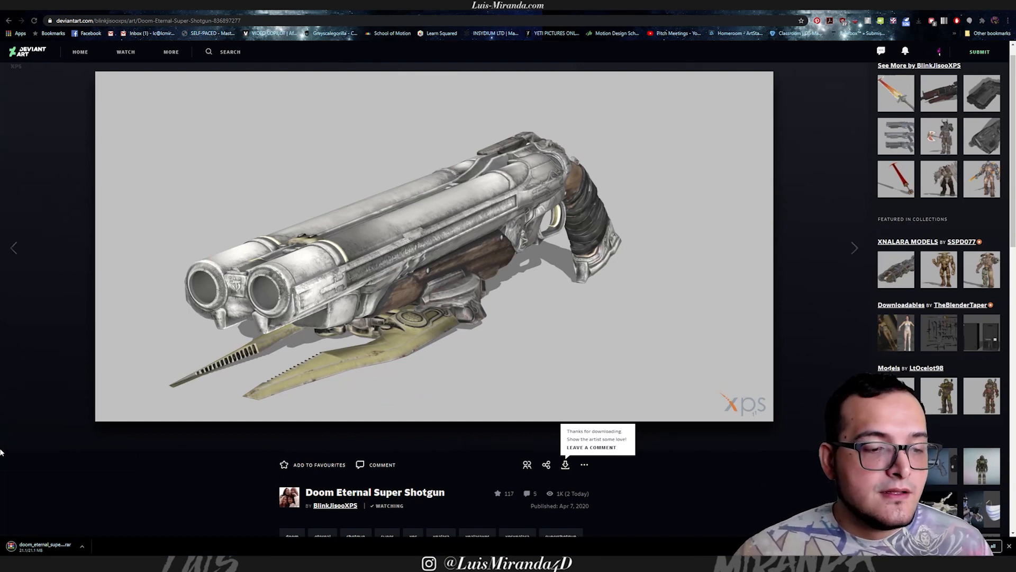
left_click(40, 548)
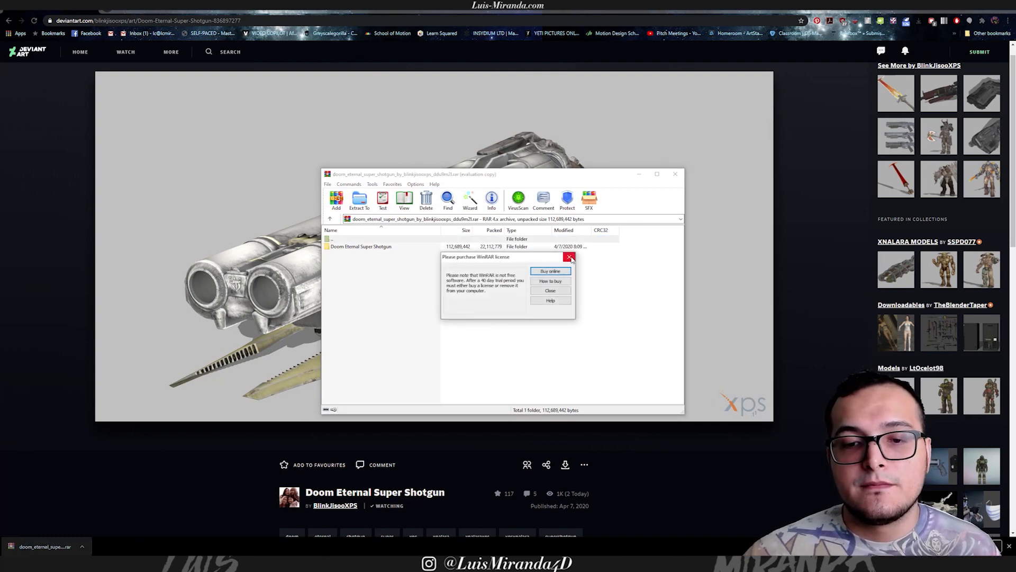
left_click(569, 257)
double_click(341, 247)
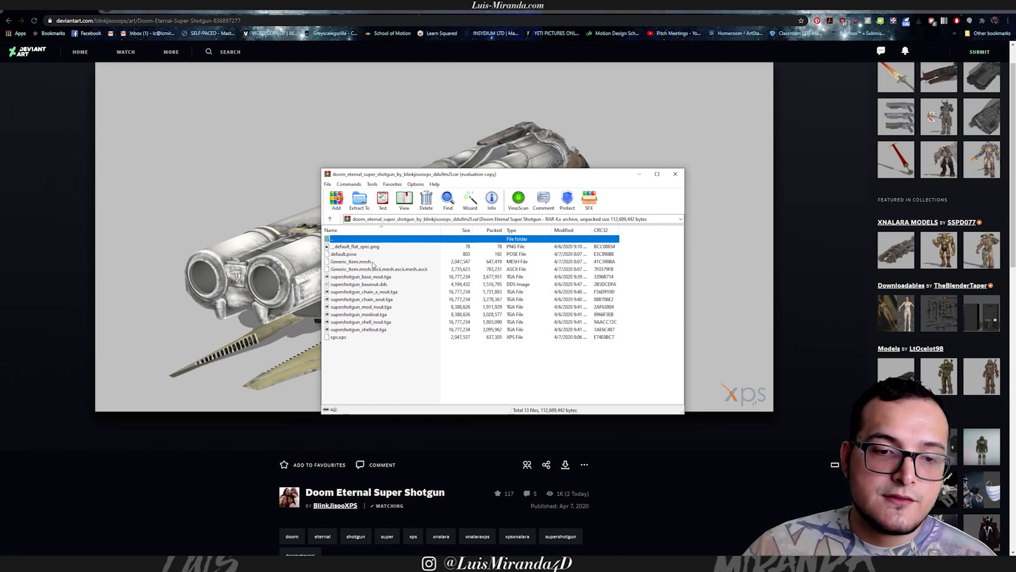
Point out the model files in the archive: xps.xps, Generic_Item.mesh and the Generic_Item ASCII mesh.
left_click(352, 338)
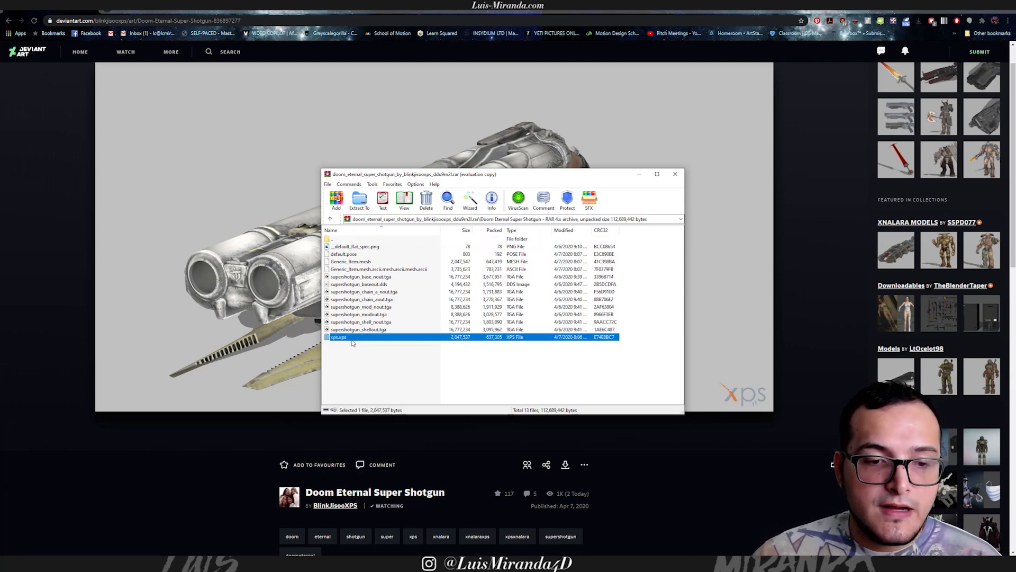
left_click(360, 262)
left_click(370, 270)
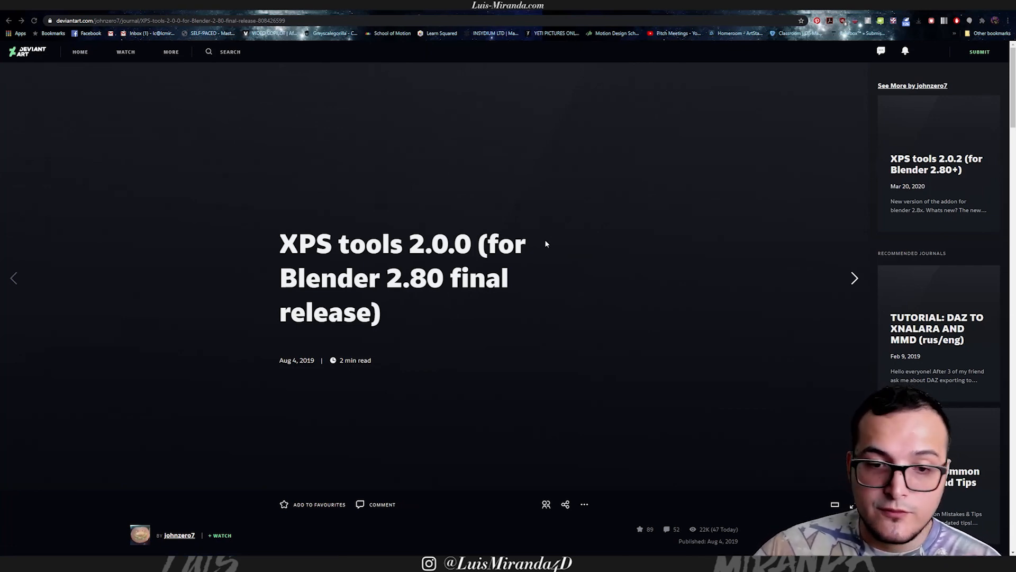
Follow the Dropbox download link in the XPS tools 2.0.0 journal and open the Blender 2.80 folder.
scroll(545, 225, "down", 2)
scroll(522, 215, "up", 2)
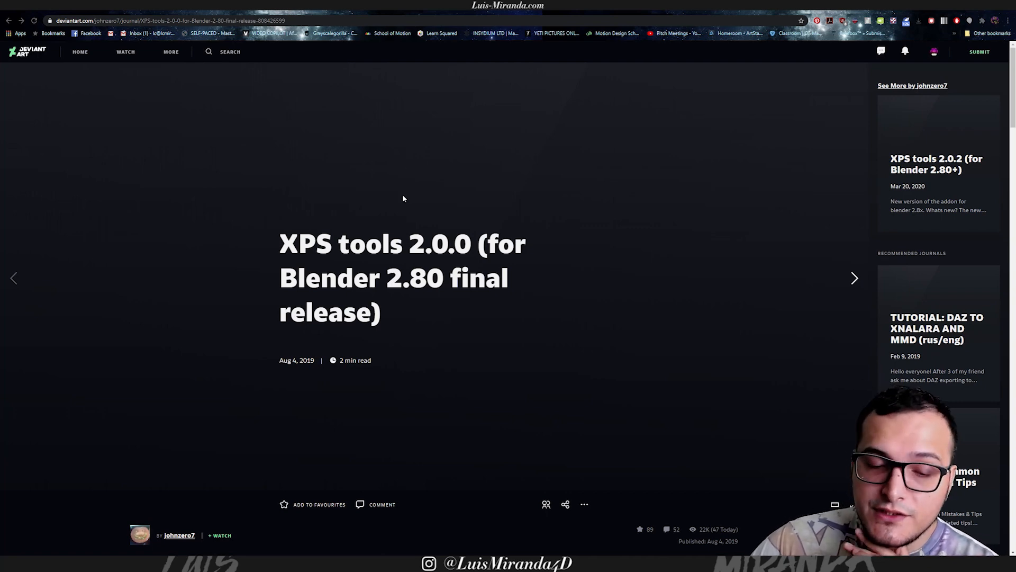
scroll(410, 294, "down", 6)
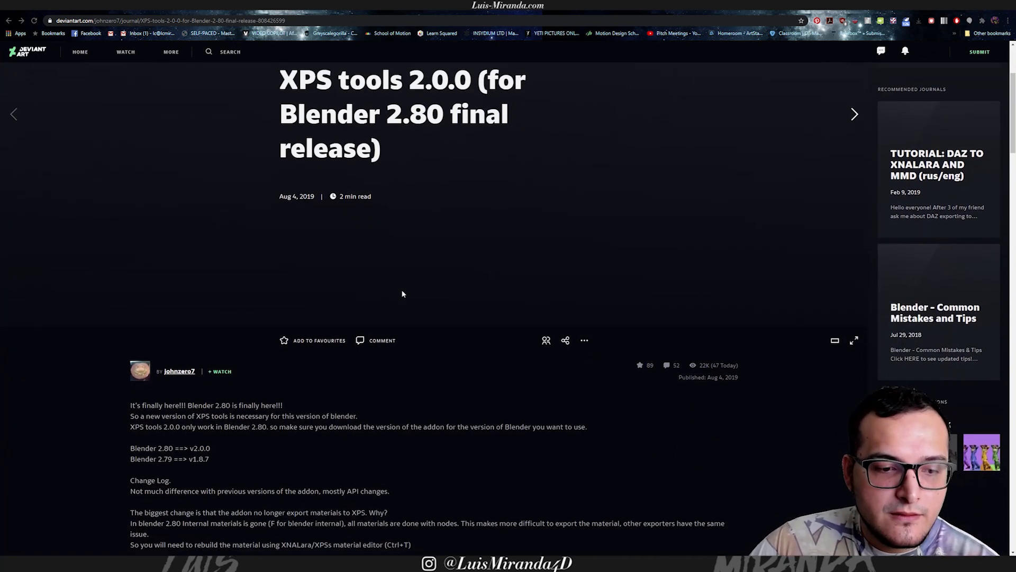
scroll(408, 377, "down", 6)
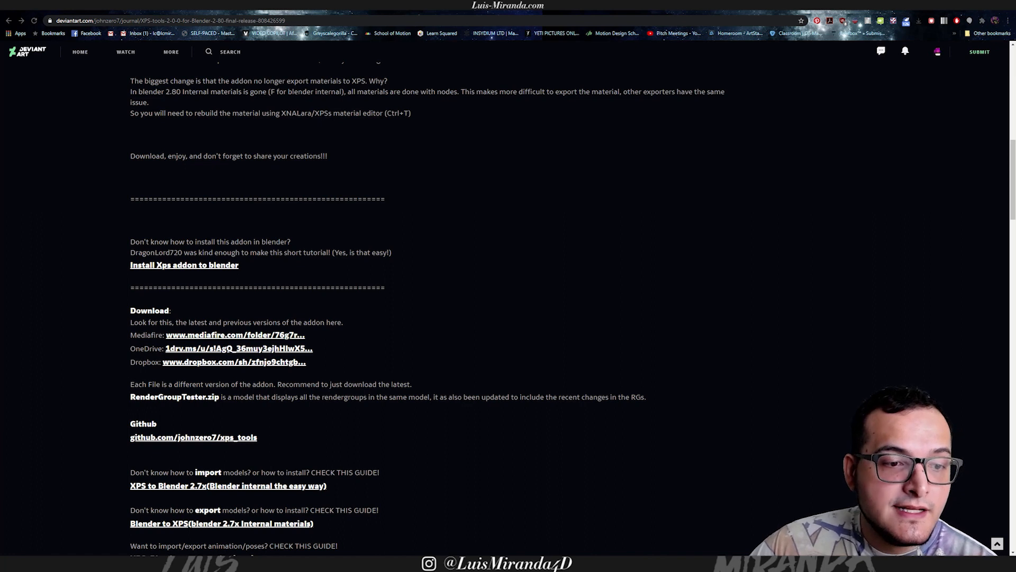
left_click(218, 363)
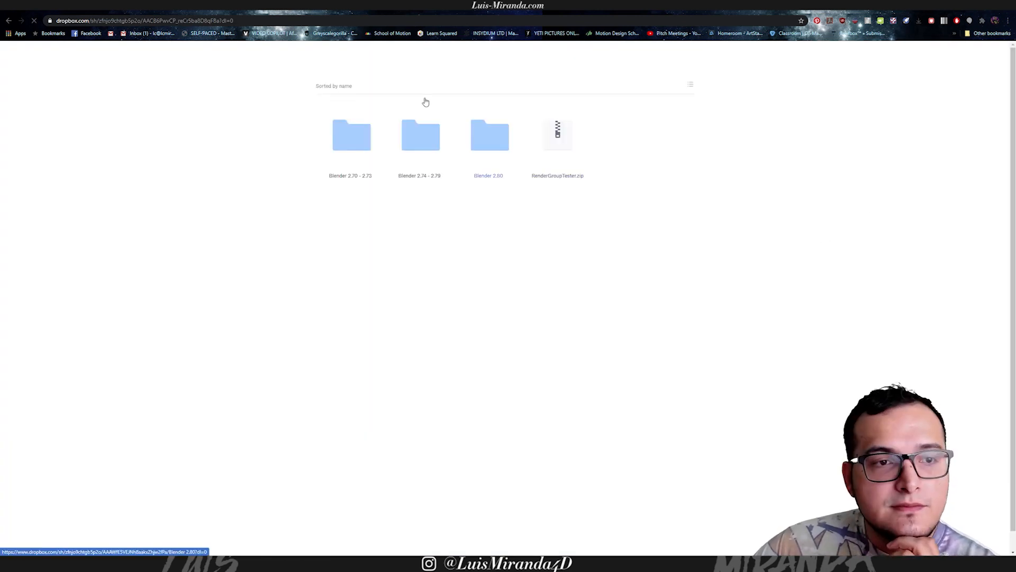
left_click(501, 158)
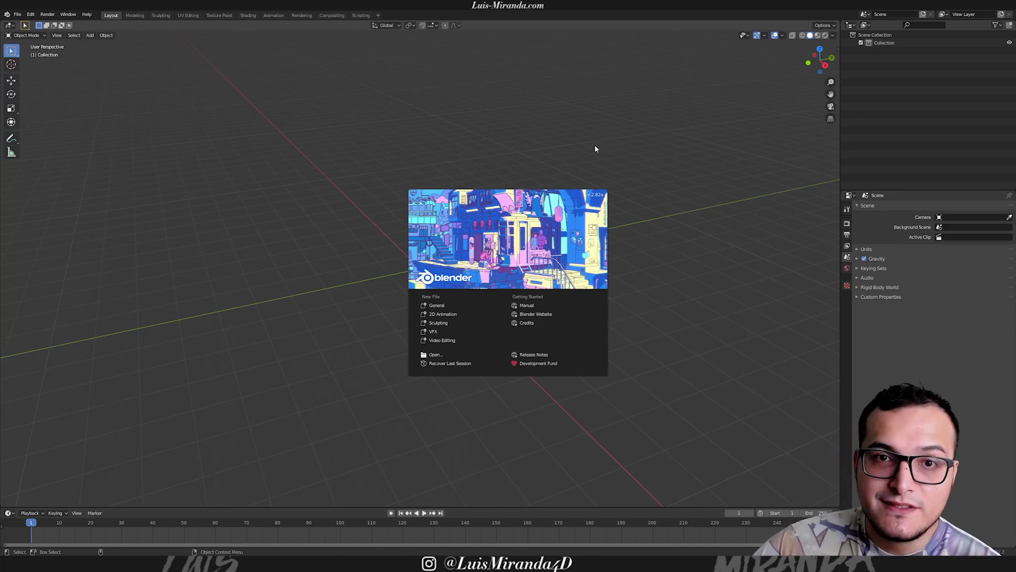
Switch to Blender, dismiss the splash screen and open the Add-ons section of the Preferences.
left_click(618, 163)
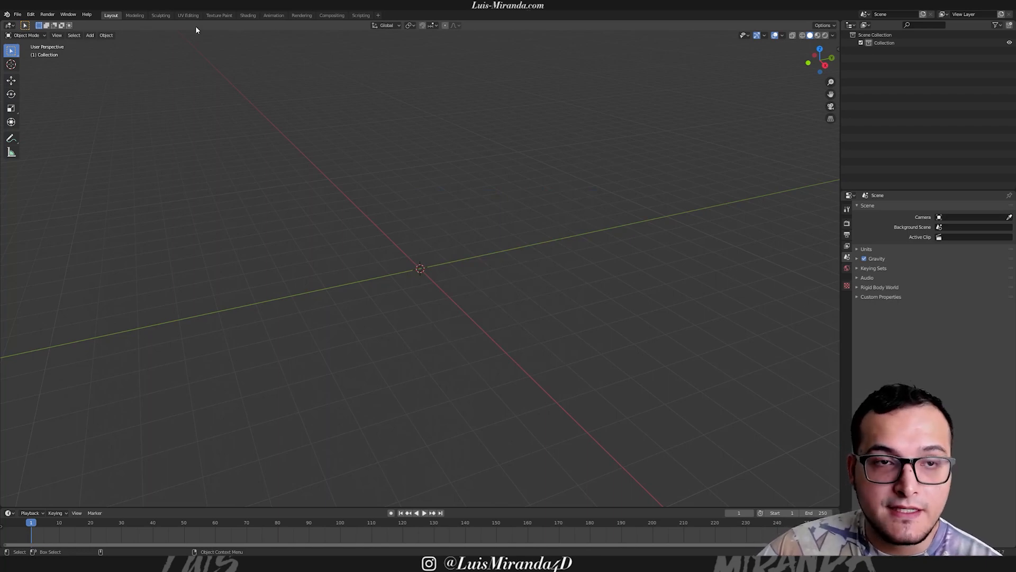
left_click(17, 15)
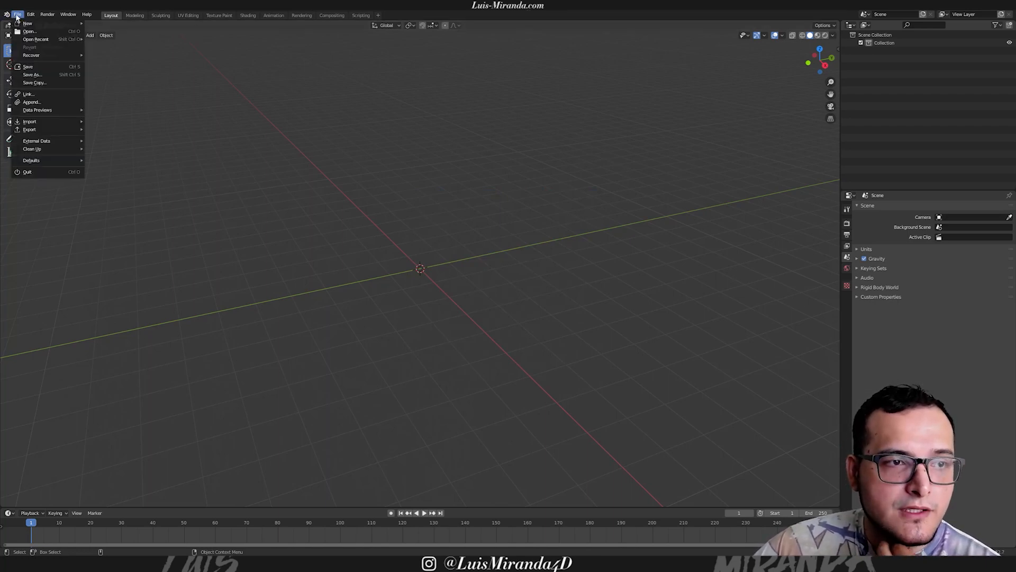
mouse_move(31, 14)
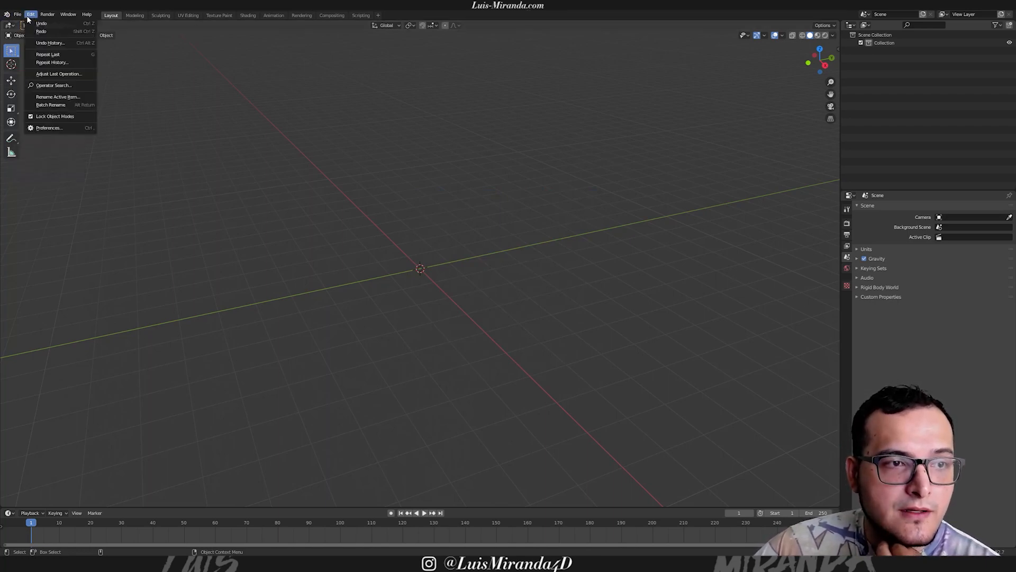
left_click(59, 129)
left_click_drag(152, 36, 497, 67)
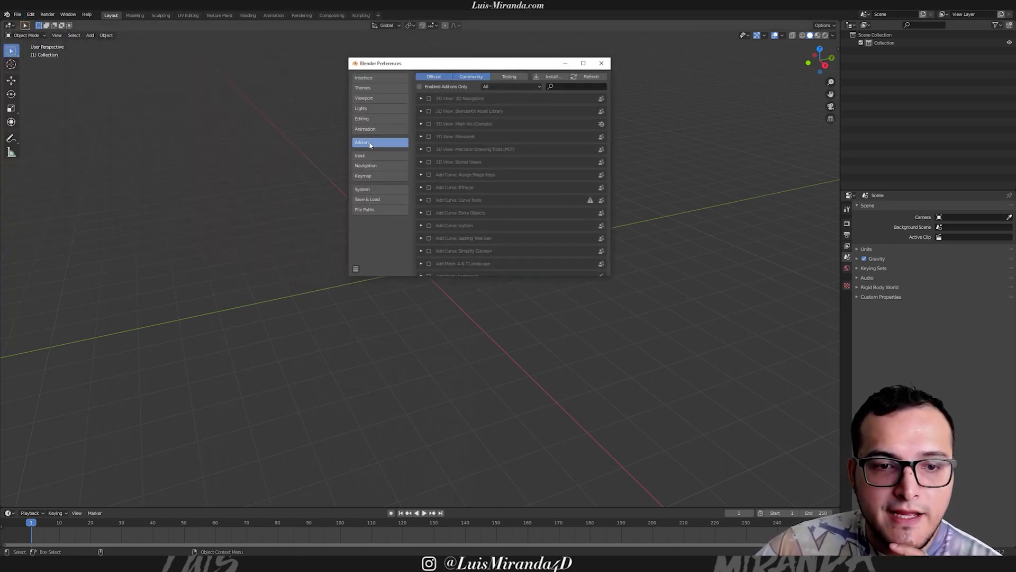
Install the XNALaraMesh.2.0.2.zip add-on from the Documents folder.
left_click(553, 78)
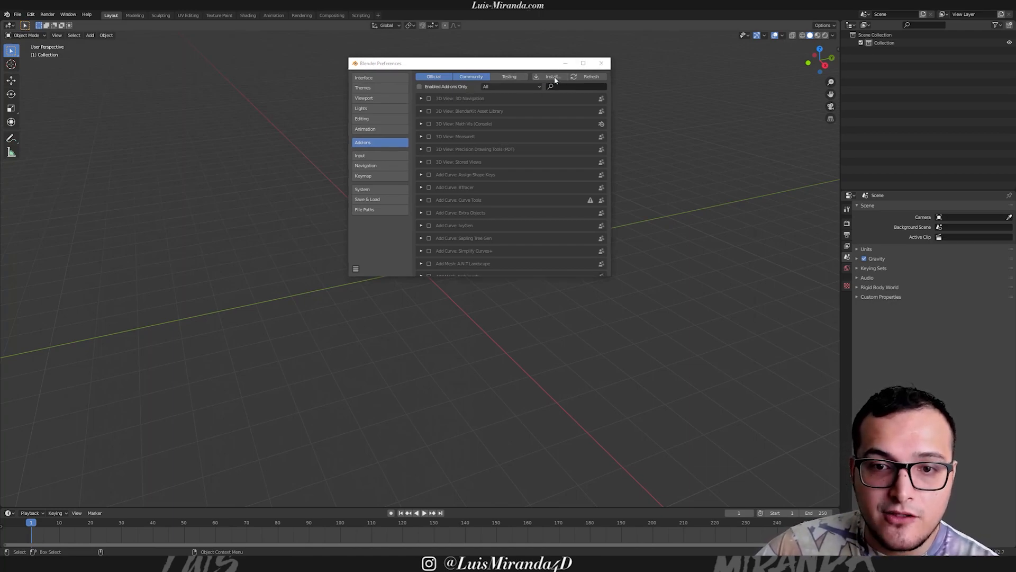
left_click_drag(484, 128, 486, 73)
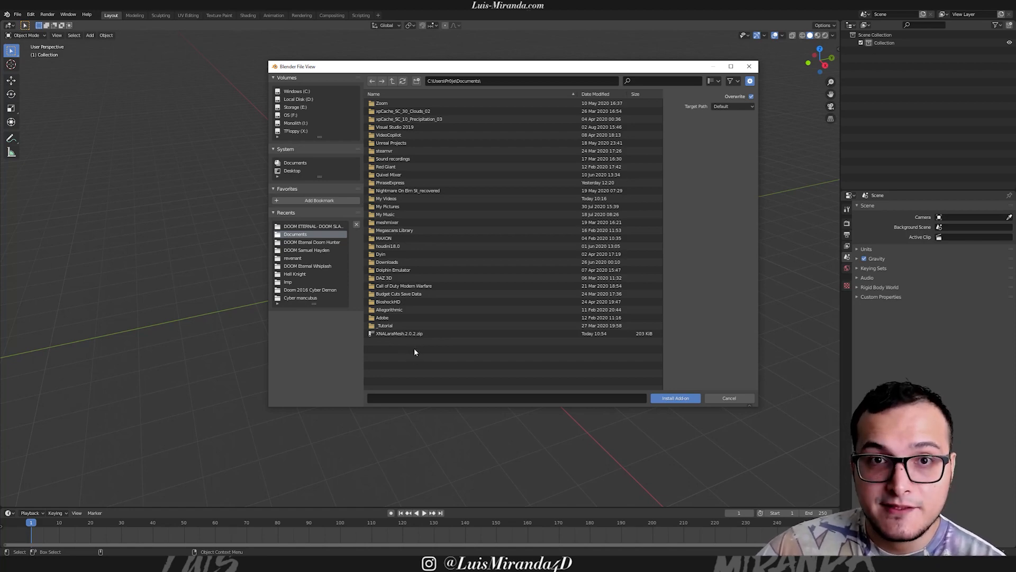
left_click(412, 334)
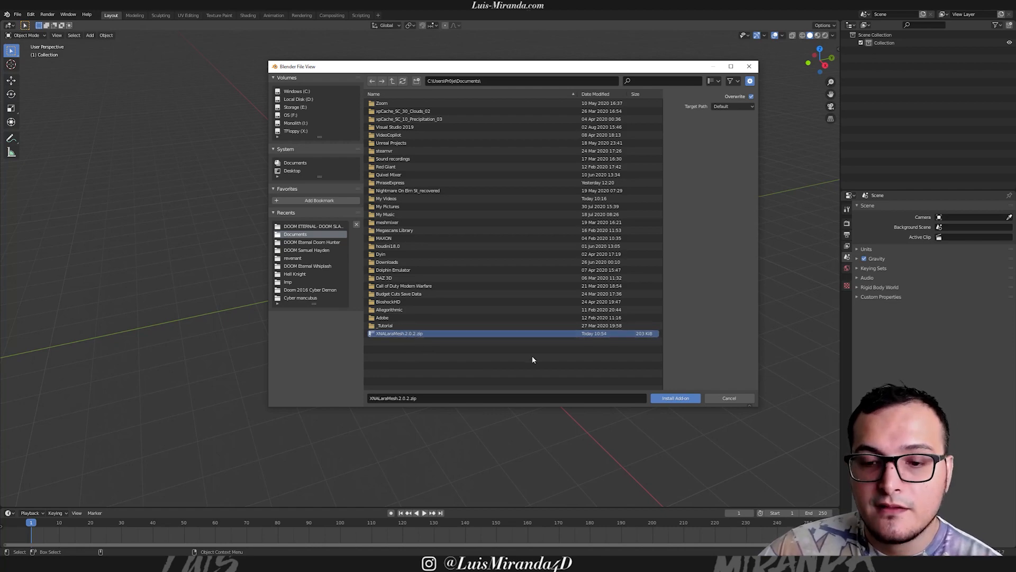
left_click(669, 402)
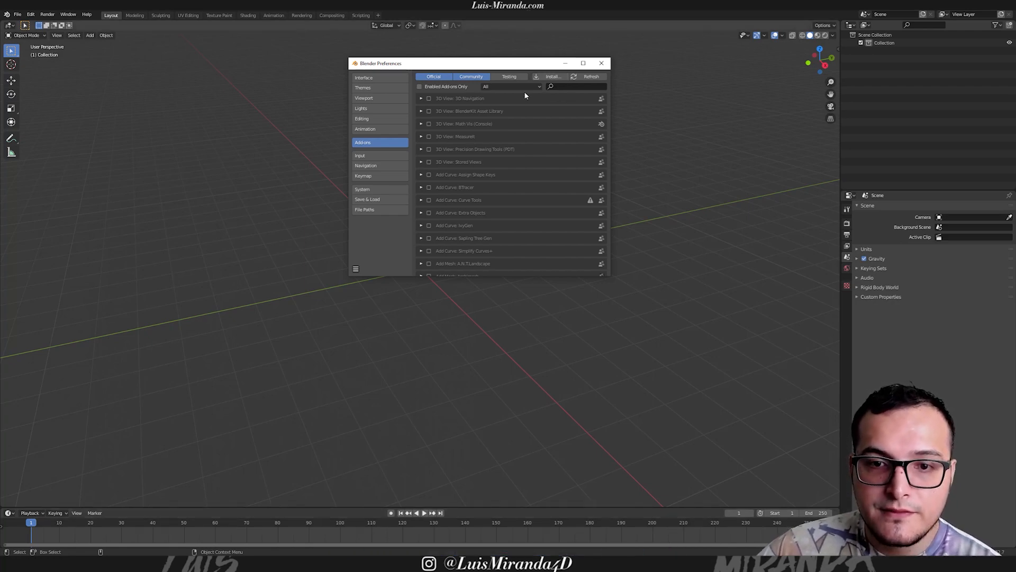
Find the XNALara/XPS Import/Export add-on by searching for "xn", make sure it is enabled and close the Preferences.
left_click(568, 87)
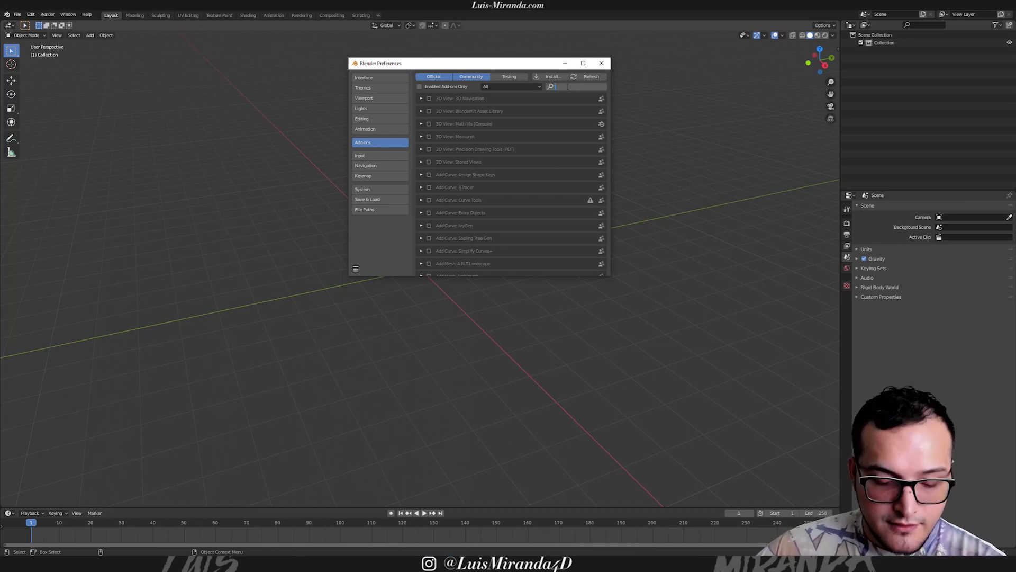
type("xn")
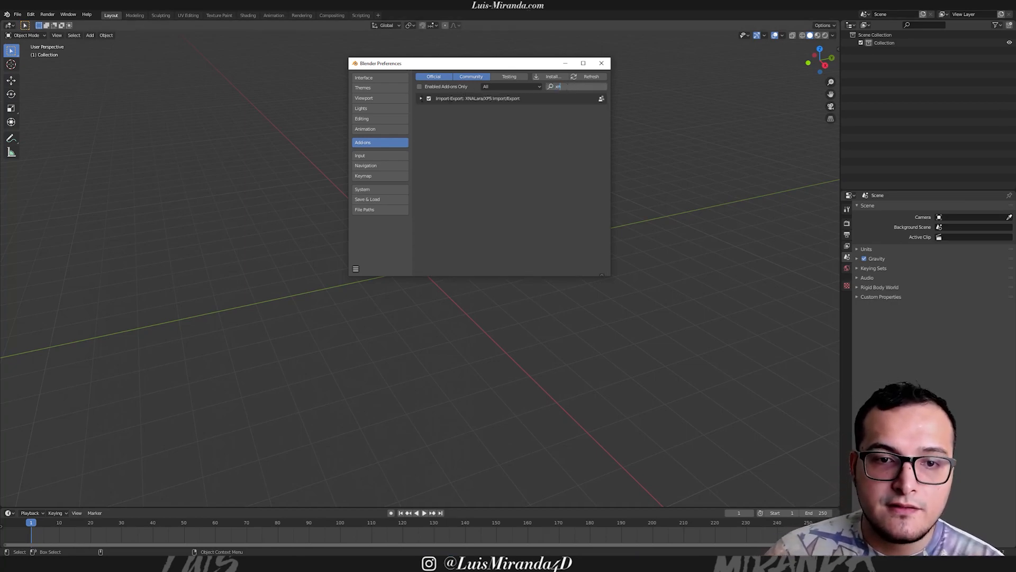
left_click(422, 99)
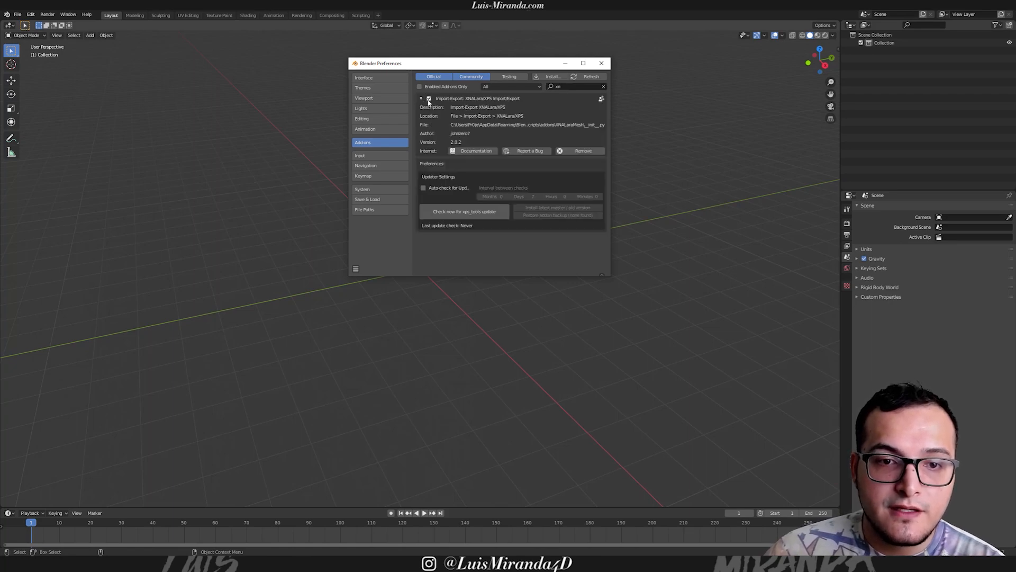
left_click(428, 98)
left_click(429, 99)
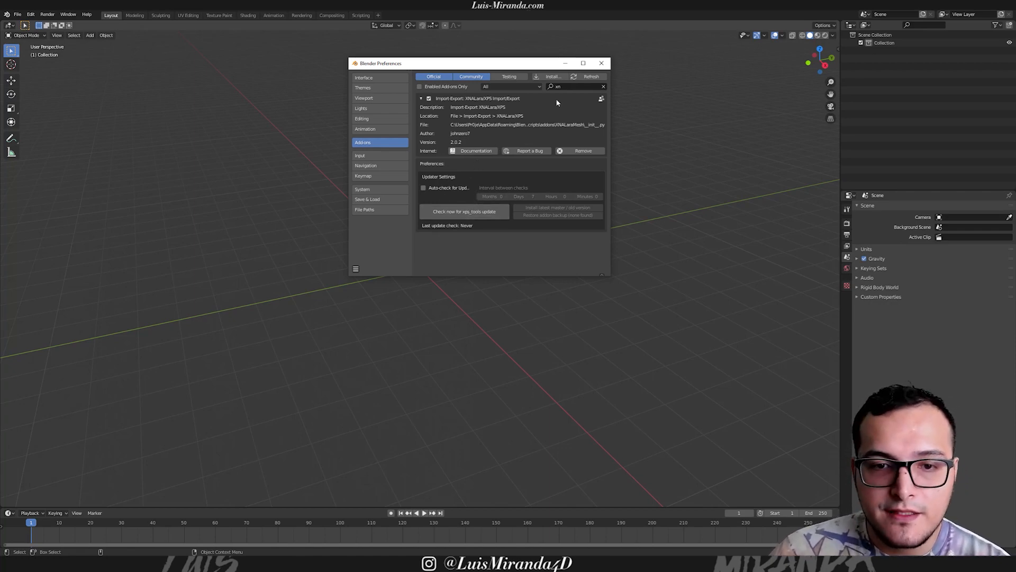
left_click(602, 63)
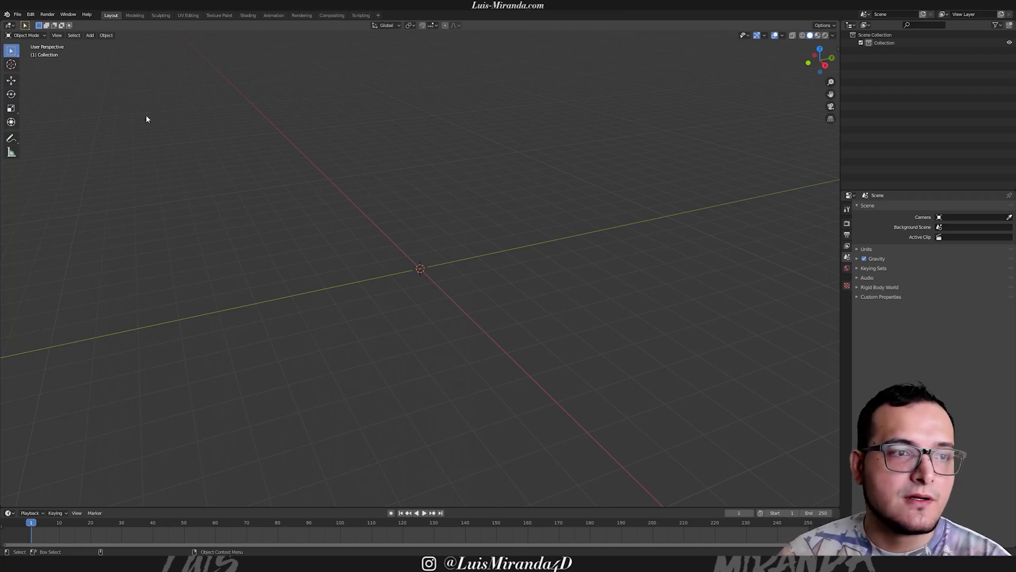
Import xps.xps from the Doom 2016 Cyber Demon folder as an XNALara/XPS model.
left_click(17, 15)
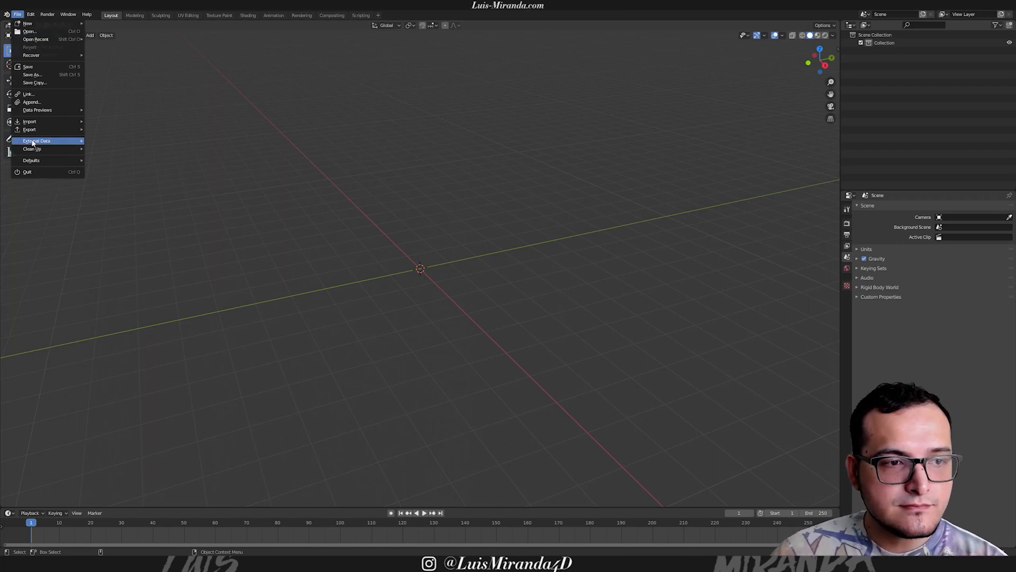
mouse_move(41, 122)
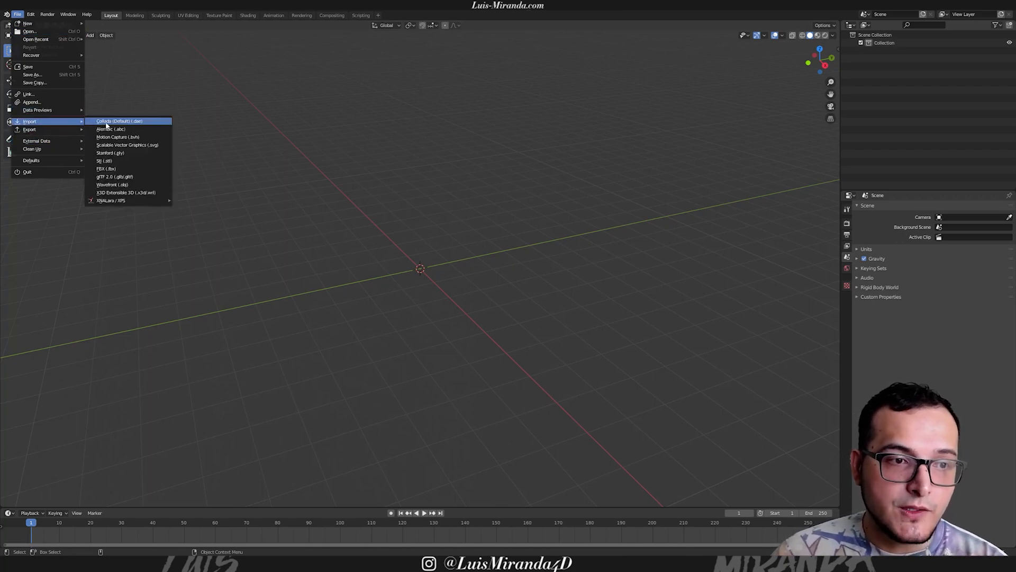
mouse_move(106, 204)
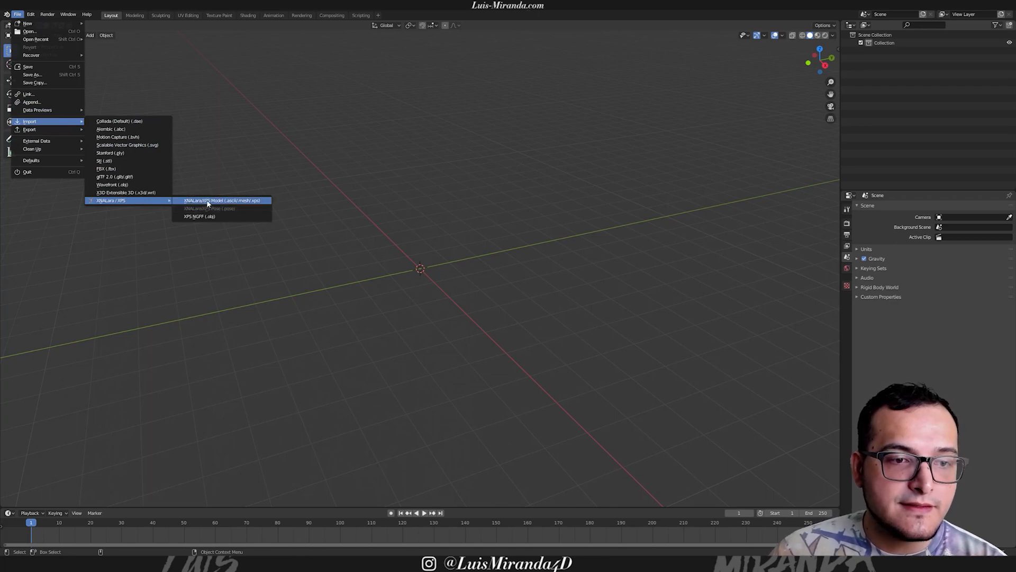
left_click(245, 205)
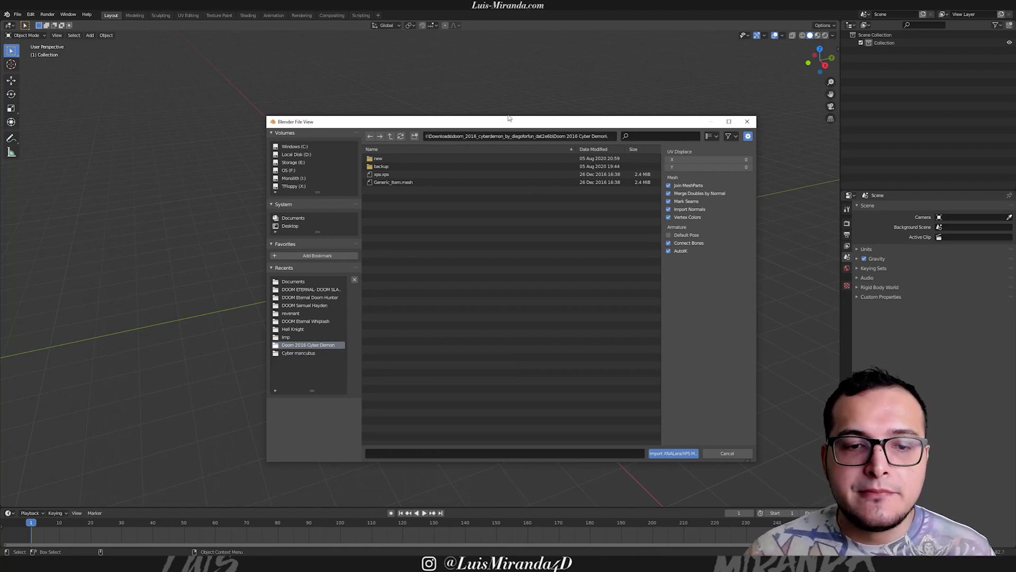
left_click(392, 175)
left_click(672, 454)
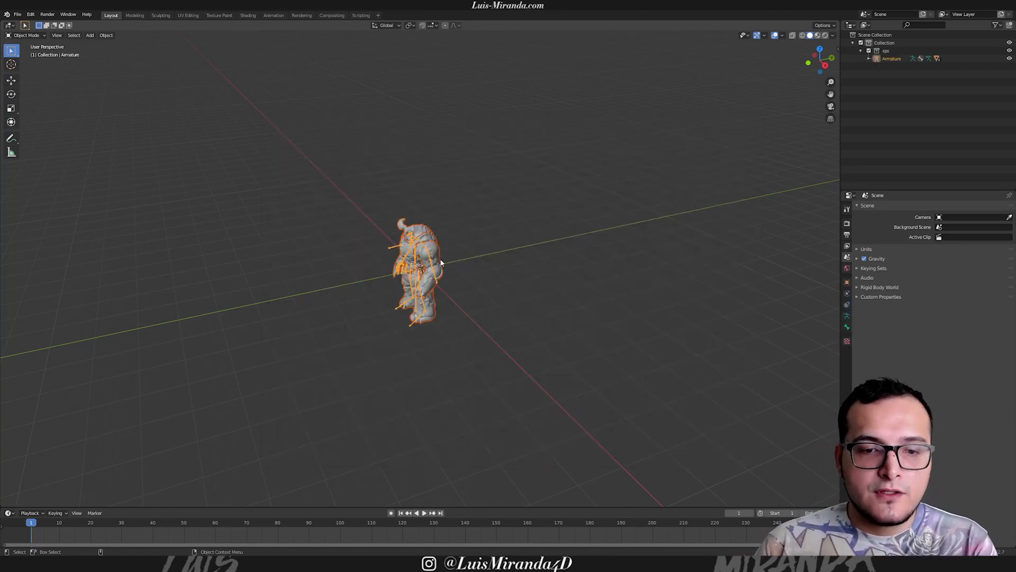
Export the Cyber Demon as an FBX file named CyberDemon_02 into the Doom 2016 Cyber Demon folder.
mouse_move(425, 248)
middle_mouse_down("ctrl")
mouse_move(605, 151)
mouse_move(426, 221)
mouse_move(474, 200)
mouse_move(452, 211)
mouse_move(280, 216)
mouse_move(456, 229)
mouse_move(393, 237)
mouse_move(443, 234)
mouse_move(398, 238)
mouse_move(423, 244)
mouse_move(448, 217)
mouse_move(413, 232)
mouse_move(433, 238)
middle_mouse_up("ctrl")
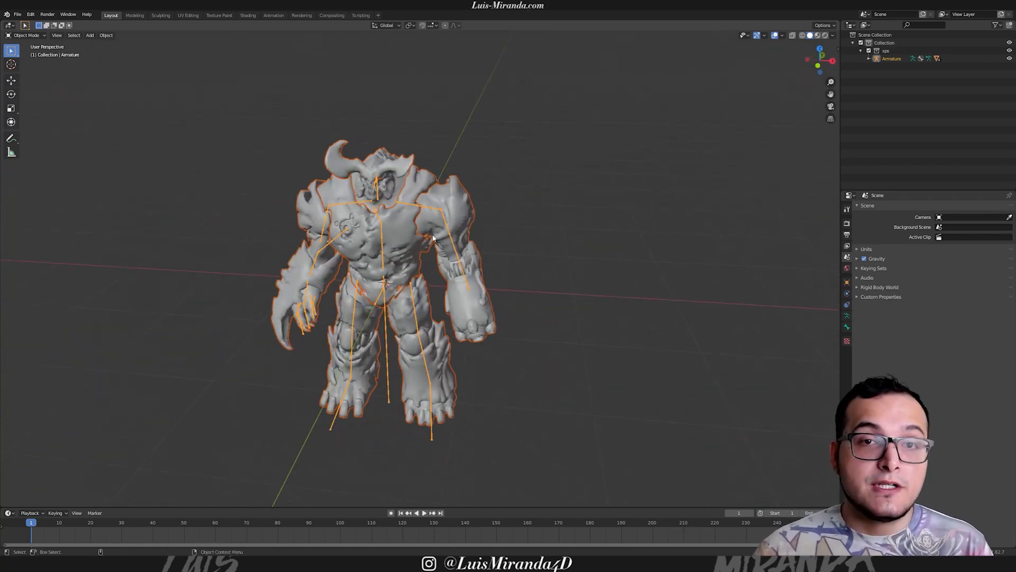
middle_click_drag(114, 130, 137, 114)
left_click(17, 15)
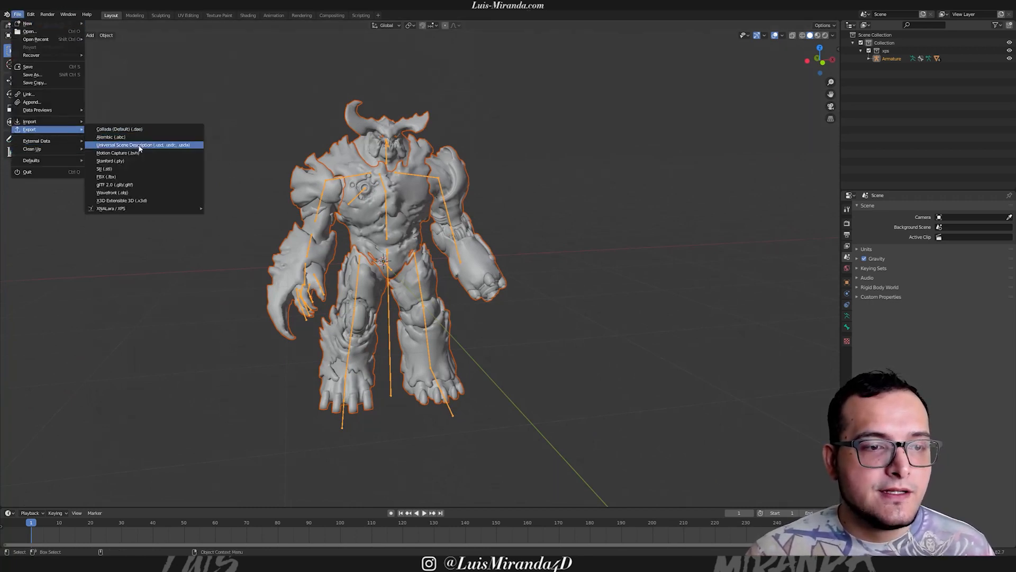
left_click(114, 177)
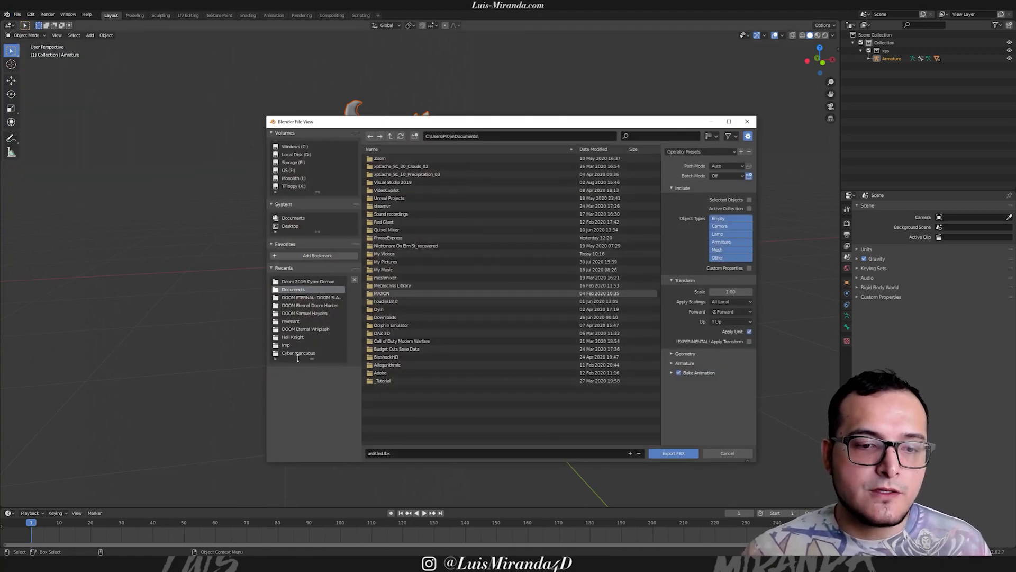
left_click_drag(312, 362, 312, 395)
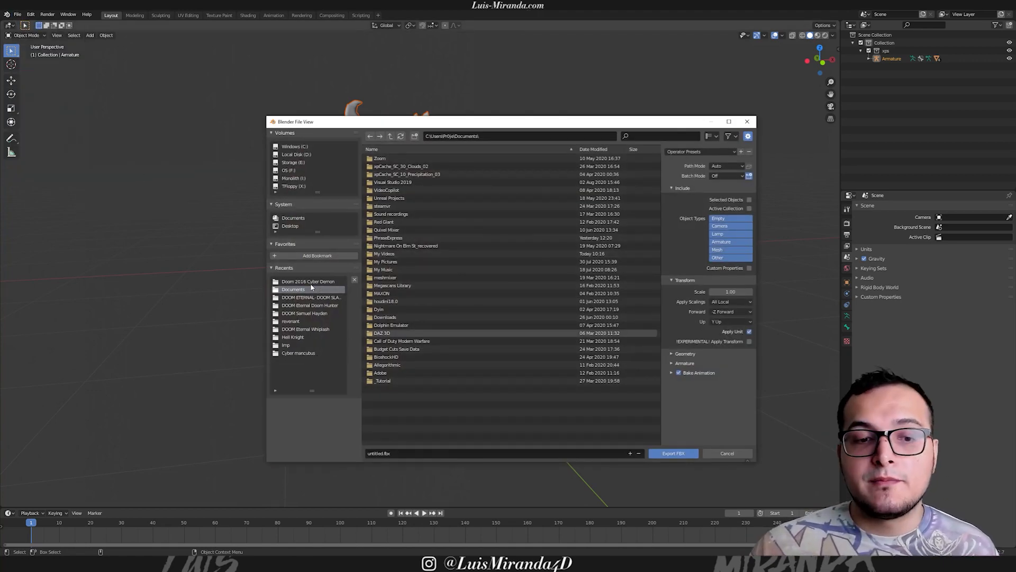
left_click(314, 284)
left_click(398, 452)
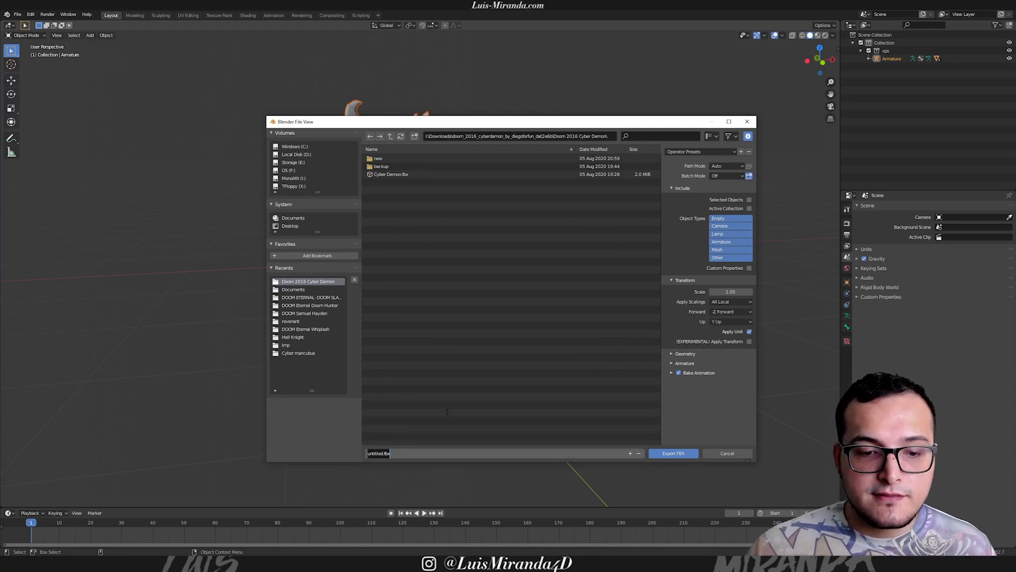
type("CyberD")
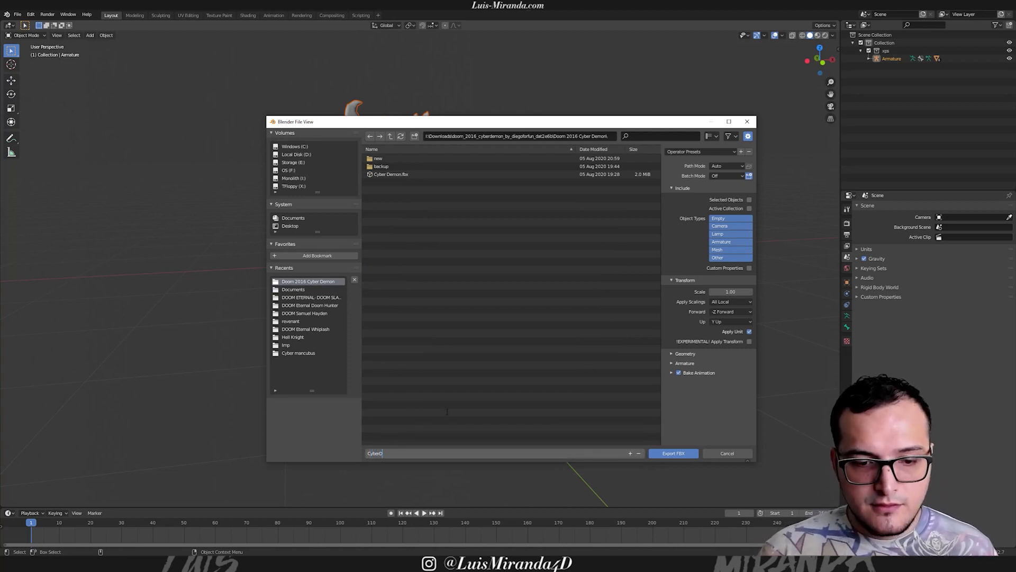
type("emon_02")
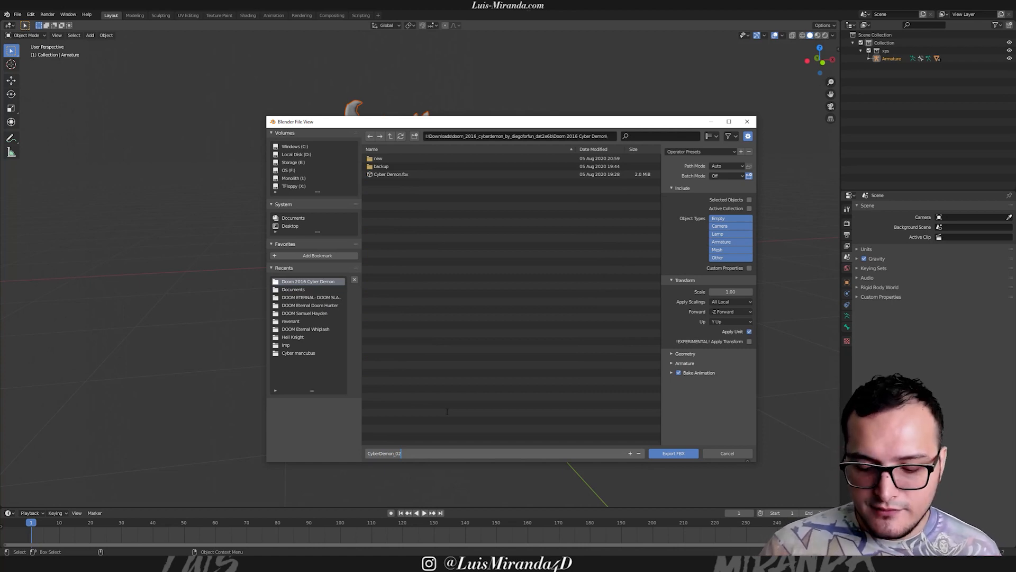
key("Return")
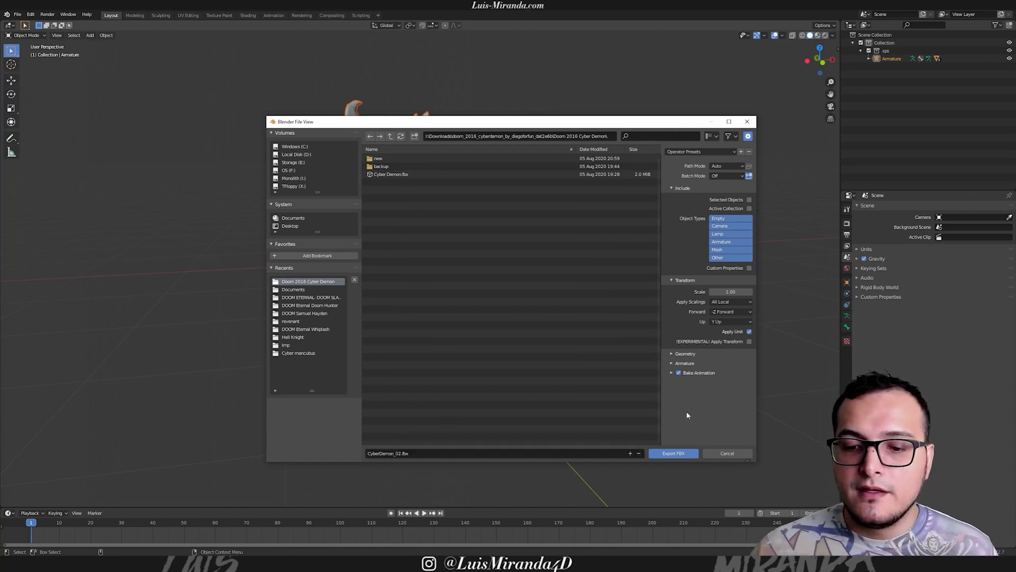
left_click(673, 453)
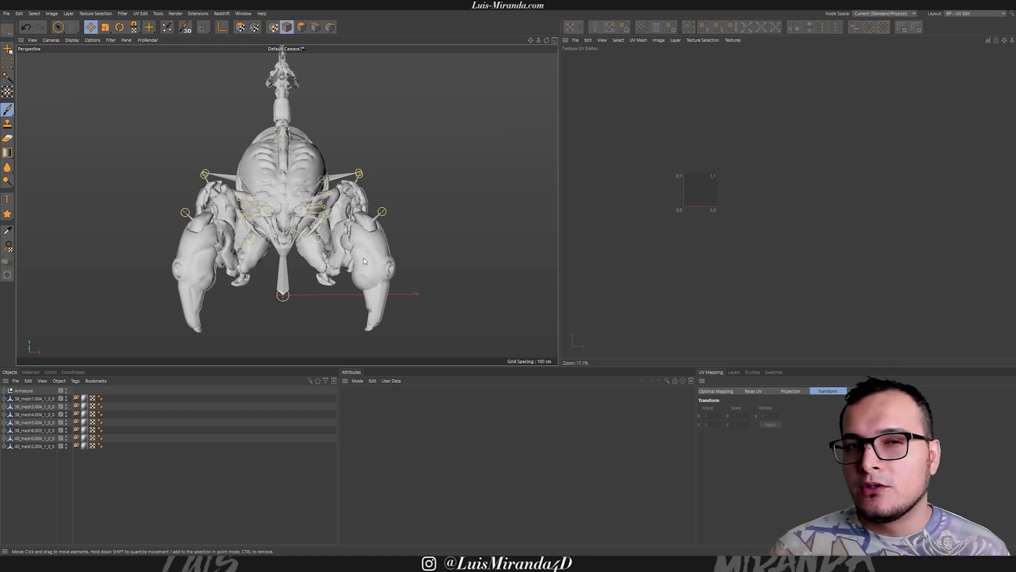
Switch to Cinema 4D and examine the Arachnotron model and its joints from several angles.
left_click_drag(305, 191, 223, 182, "alt")
right_click_drag(366, 193, 417, 179, "alt")
left_click_drag(417, 179, 419, 211, "alt")
middle_click_drag(275, 217, 336, 199, "alt")
left_click_drag(335, 196, 218, 189, "alt")
right_click_drag(394, 185, 347, 184, "alt")
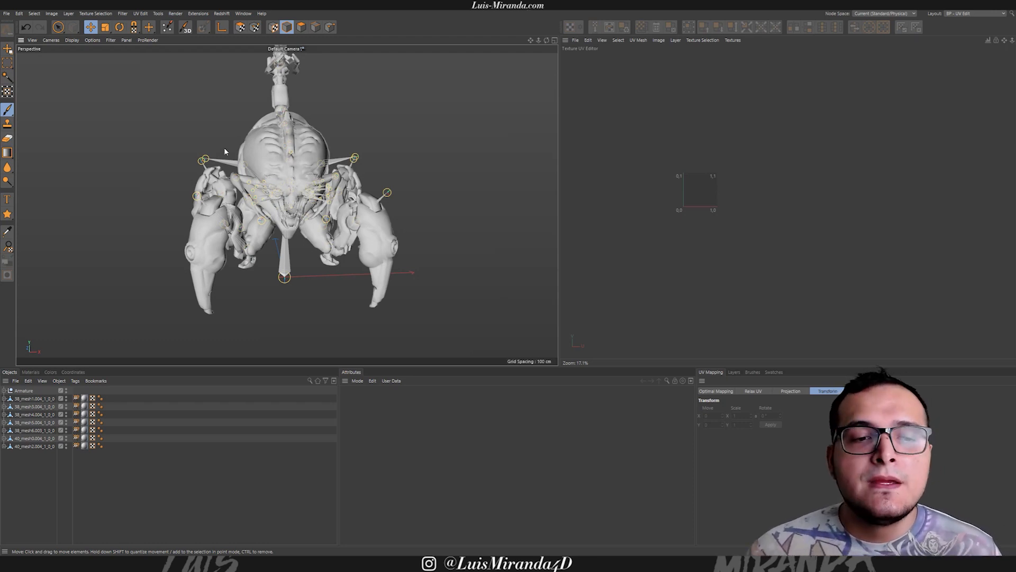
mouse_move(272, 192)
left_mouse_down("alt")
mouse_move(327, 184)
mouse_move(262, 190)
mouse_move(273, 195)
left_mouse_up("alt")
scroll(272, 197, "up", 3)
Hide the joints in the perspective view so only the Arachnotron meshes are displayed.
left_click(111, 40)
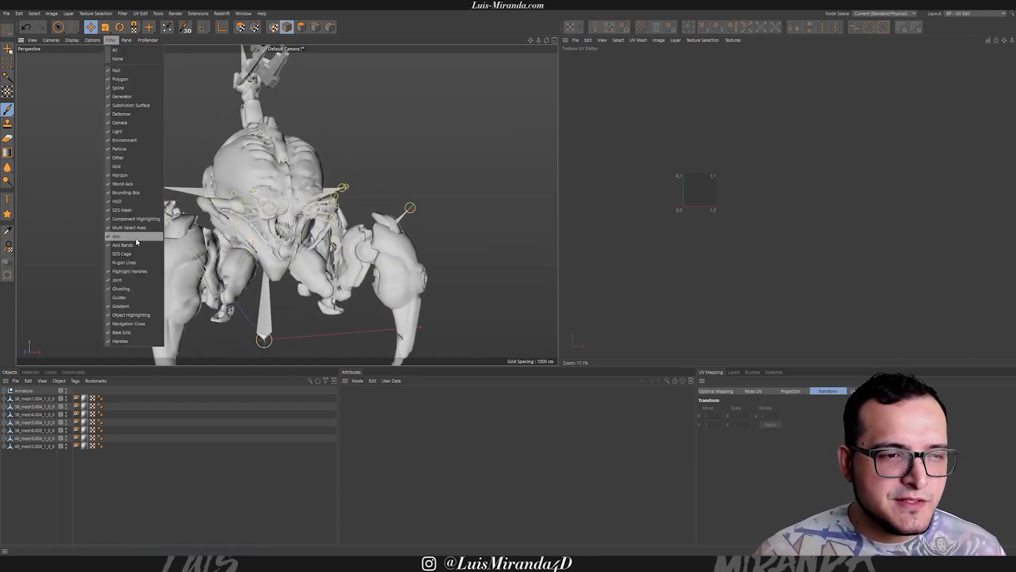
left_click(130, 282)
mouse_move(256, 187)
left_mouse_down("alt")
mouse_move(302, 185)
mouse_move(254, 193)
left_mouse_up("alt")
scroll(303, 185, "up", 3)
scroll(288, 186, "down", 3)
Inspect the UV layouts of the Arachnotron's first five meshes one after another in the UV editor.
left_click(34, 401)
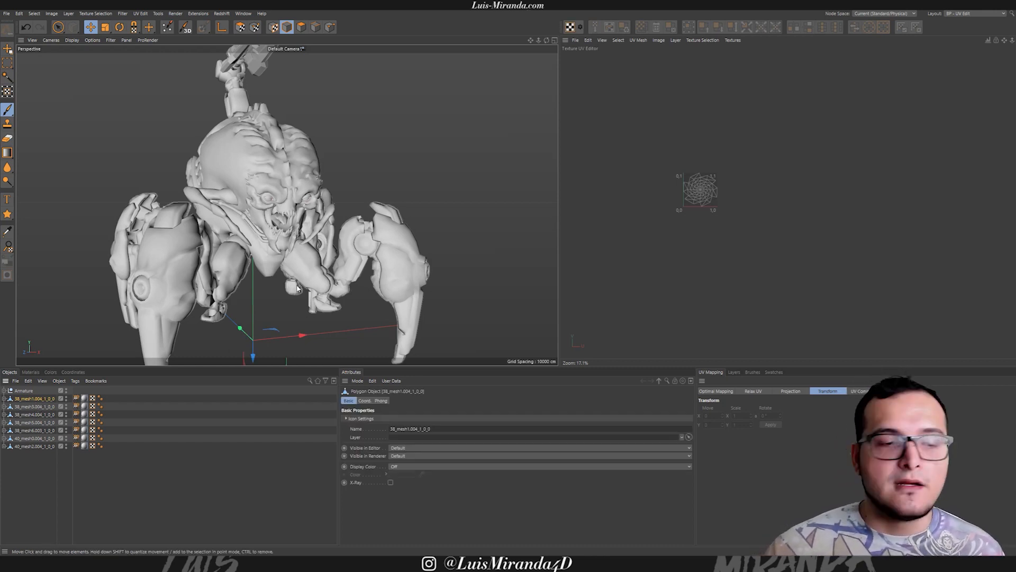
scroll(724, 183, "up", 10)
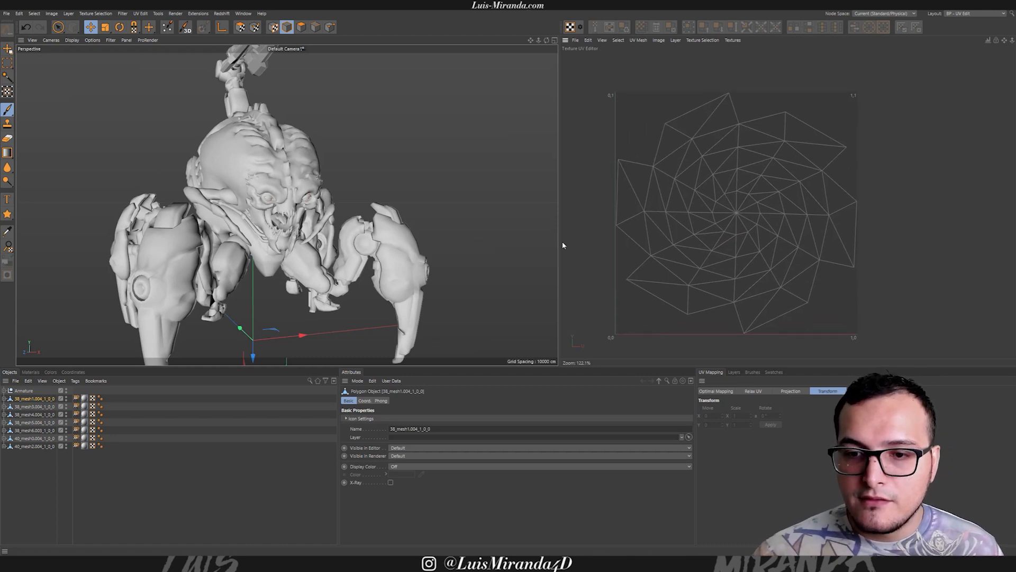
left_click(47, 407)
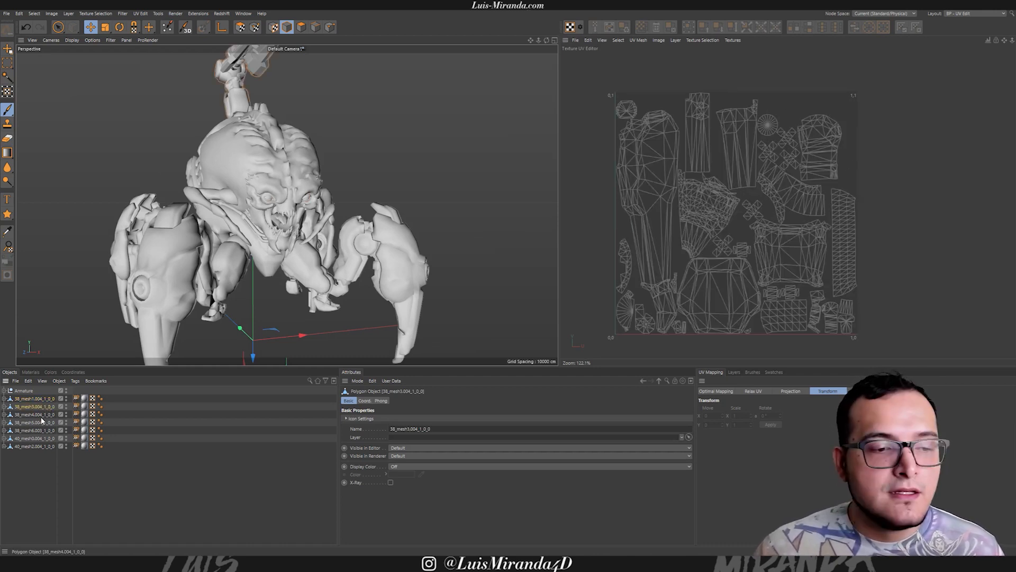
left_click(41, 414)
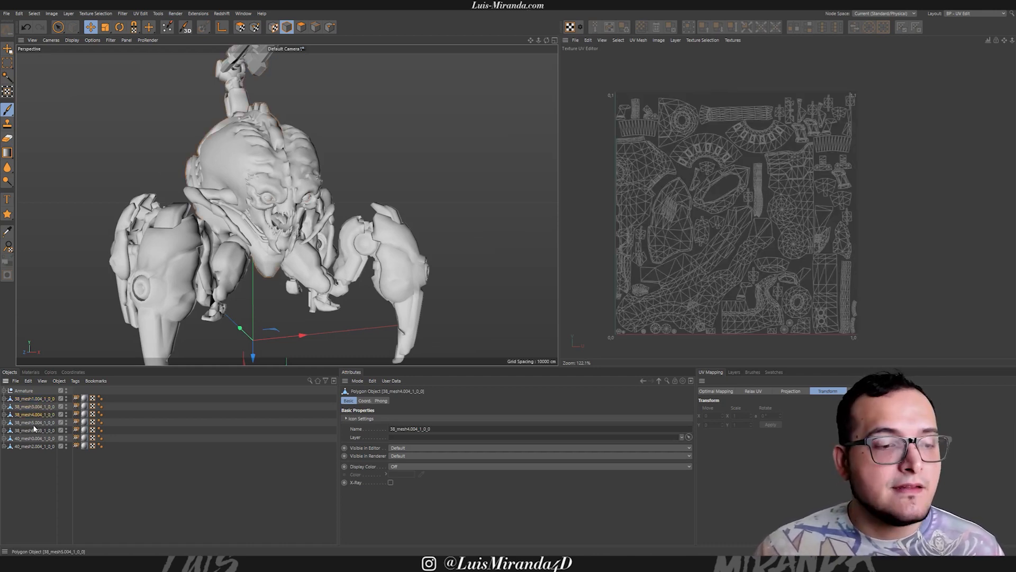
left_click(35, 424)
left_click(35, 431)
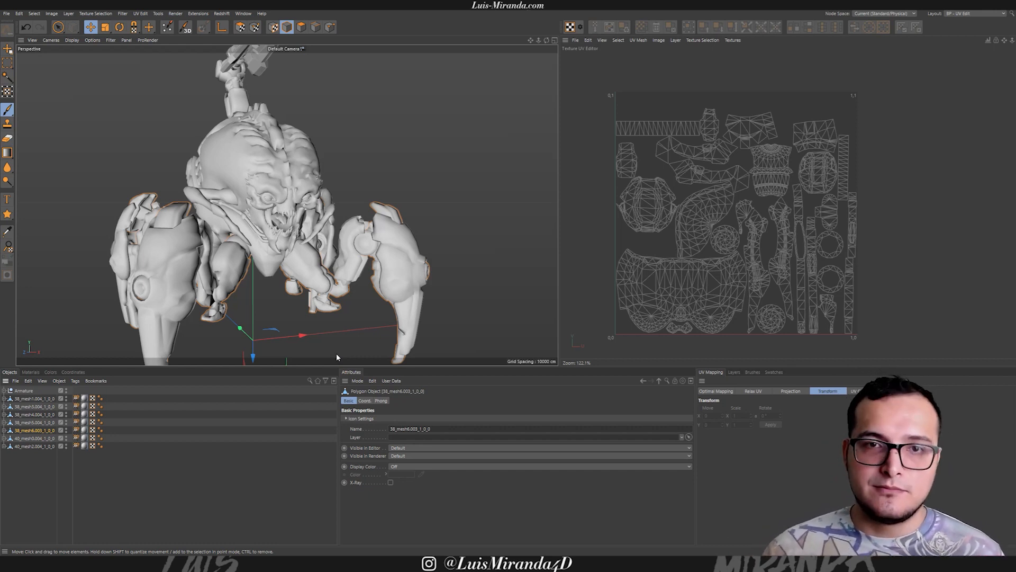
Switch to the open revenant.fbx project and examine the Revenant model from the front.
key("v")
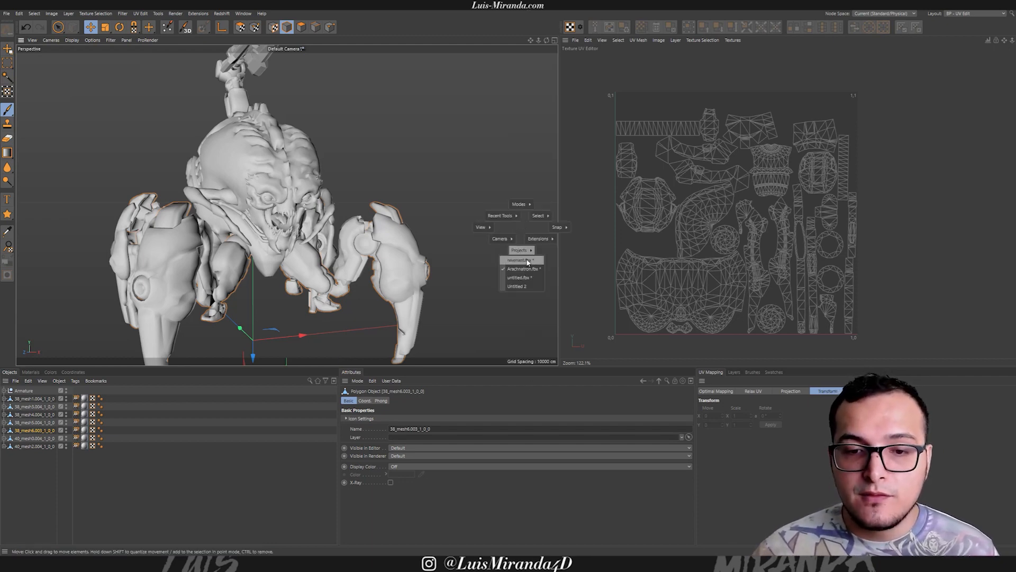
left_click(521, 260)
mouse_move(290, 176)
left_mouse_down("alt")
mouse_move(438, 163)
mouse_move(301, 185)
mouse_move(277, 168)
left_mouse_up("alt")
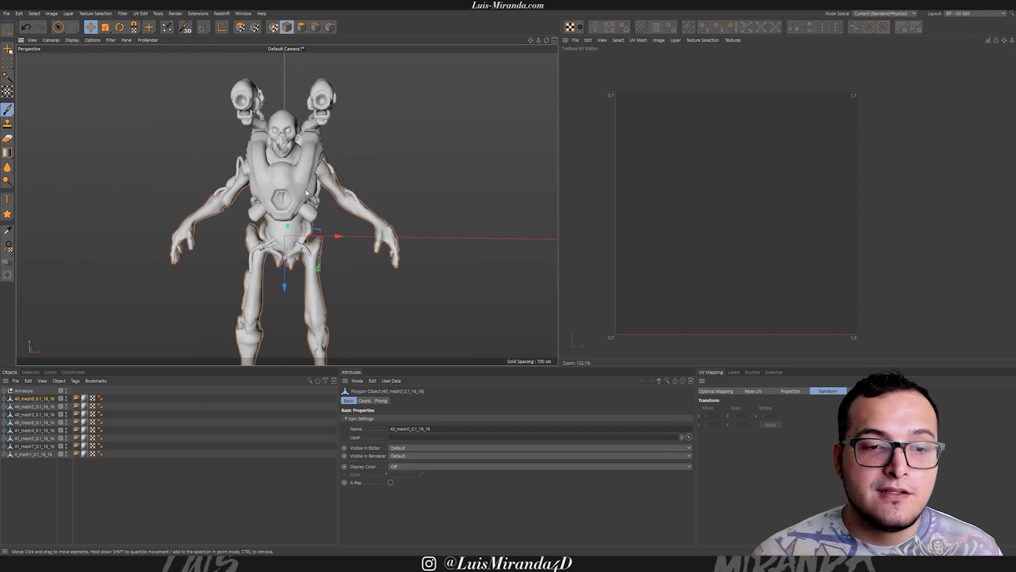
left_click_drag(312, 193, 317, 186, "alt")
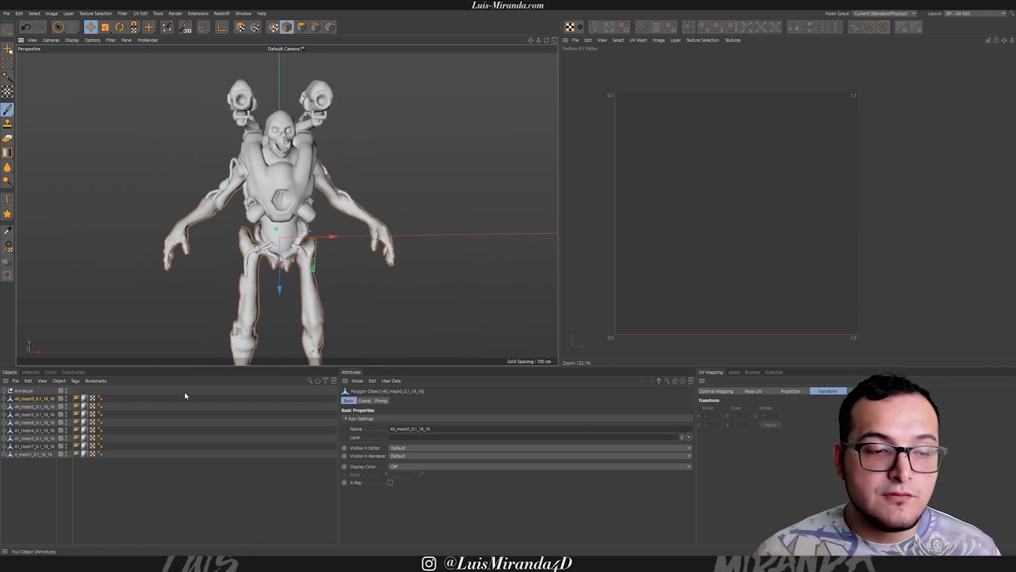
Select the Revenant's head mesh, 41_mesh5_0.1_16_16, and locate its UV layout outside the 0–1 tile in the UV editor.
left_click(35, 422, "shift")
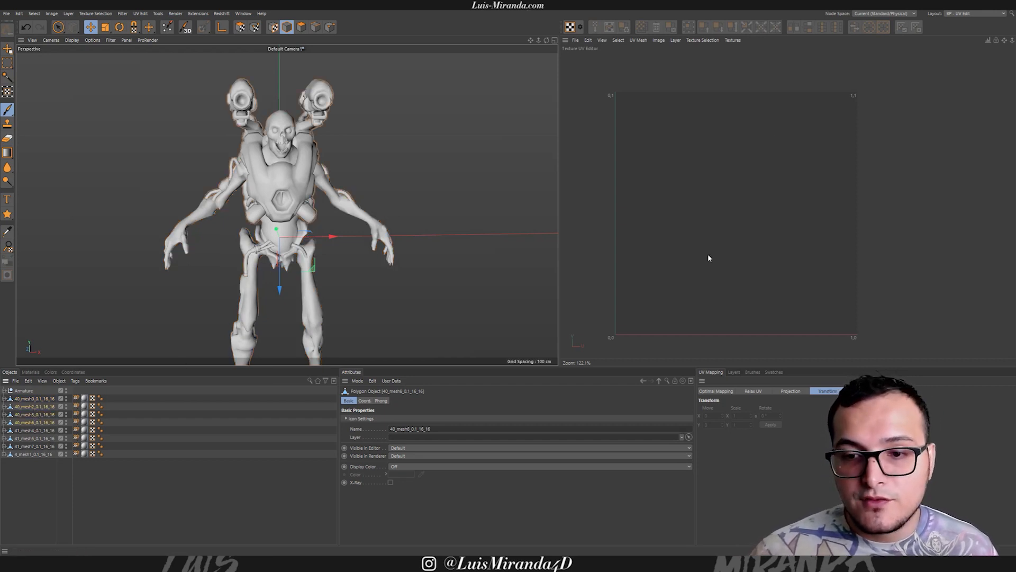
left_click(39, 429)
left_click(44, 445, "shift")
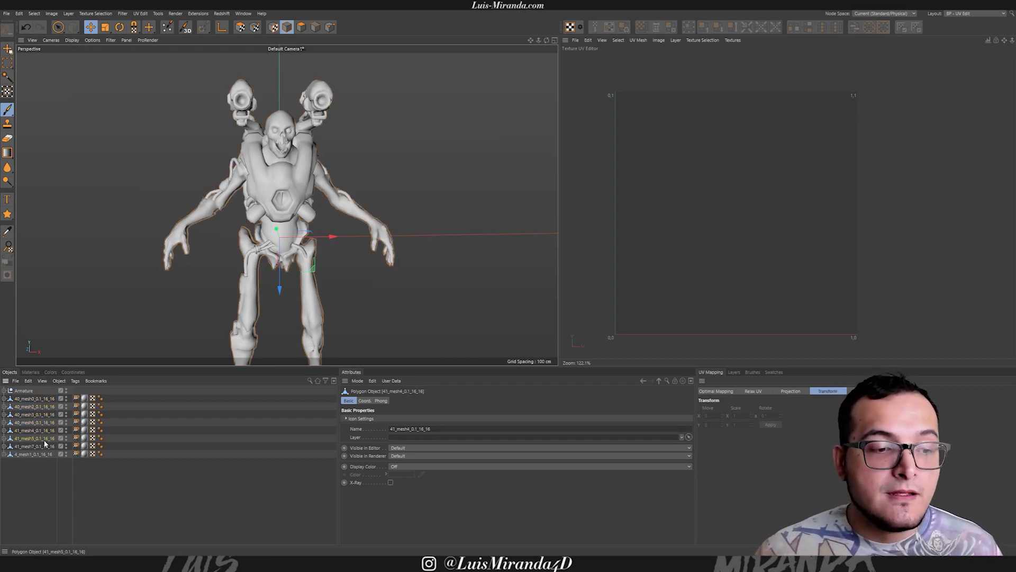
left_click(35, 437)
scroll(732, 201, "down", 5)
right_click_drag(652, 208, 639, 209, "alt")
middle_click_drag(674, 200, 760, 225, "alt")
right_click_drag(763, 218, 669, 230, "alt")
middle_click_drag(662, 199, 722, 217, "alt")
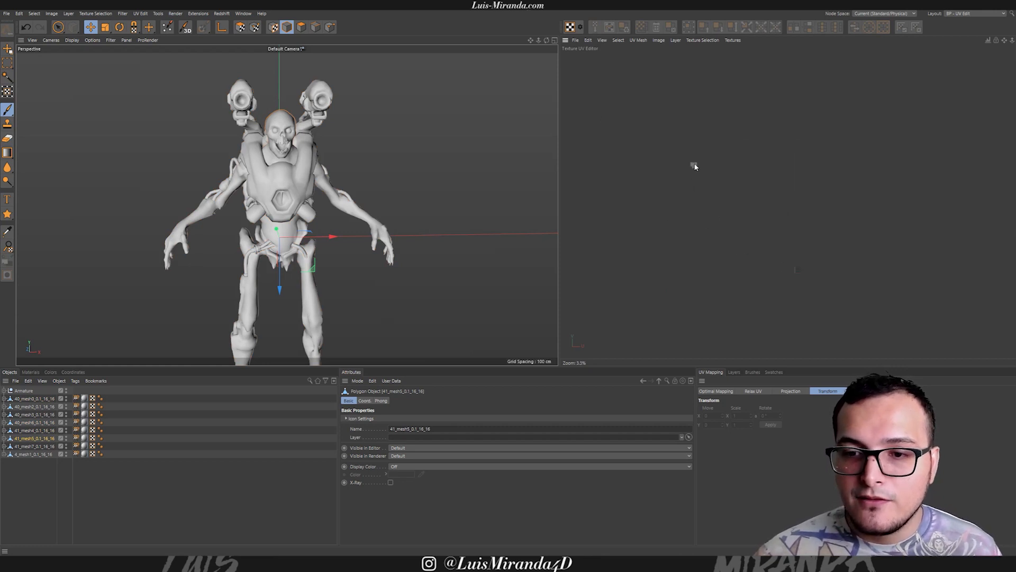
right_click_drag(738, 161, 820, 149, "alt")
middle_click_drag(644, 183, 727, 176, "alt")
right_click_drag(727, 176, 706, 179, "alt")
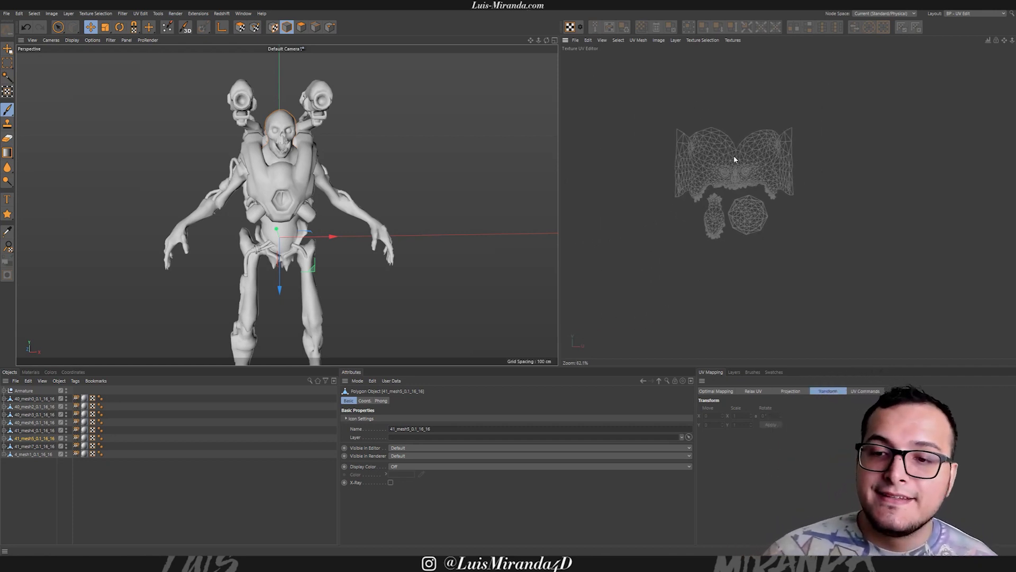
Compare the position of the head mesh's UV islands with the 0–1 UV tile.
middle_click_drag(734, 178, 743, 171, "alt")
right_click_drag(743, 171, 738, 183, "alt")
middle_click_drag(739, 183, 724, 147, "alt")
right_click_drag(724, 147, 697, 149, "alt")
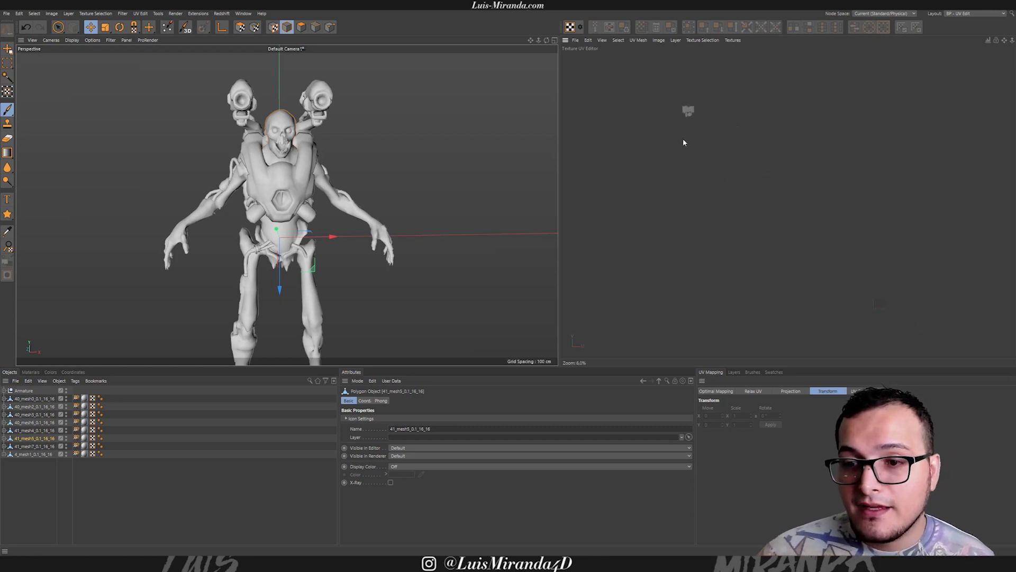
middle_click_drag(661, 149, 714, 155, "alt")
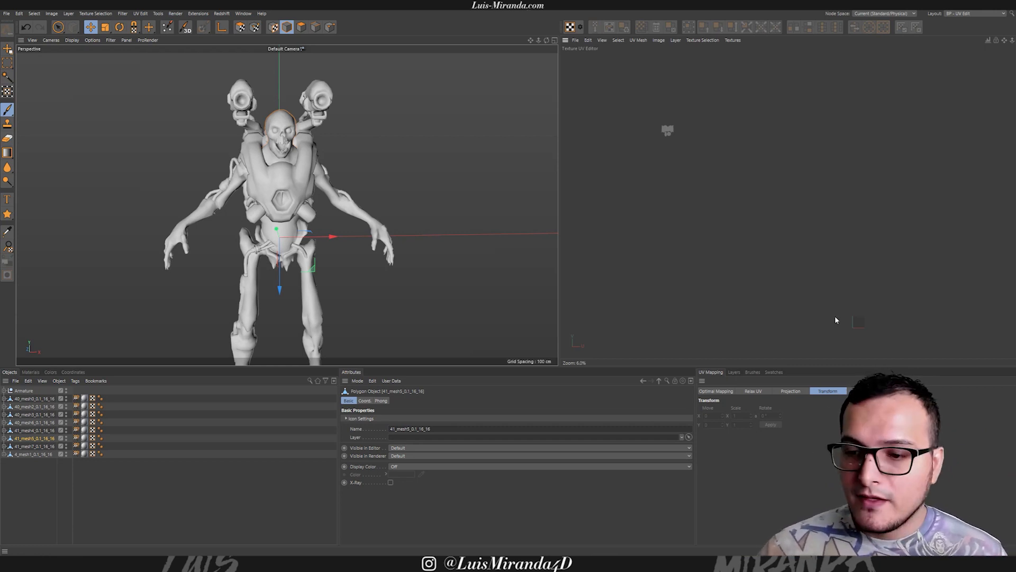
scroll(741, 283, "up", 10)
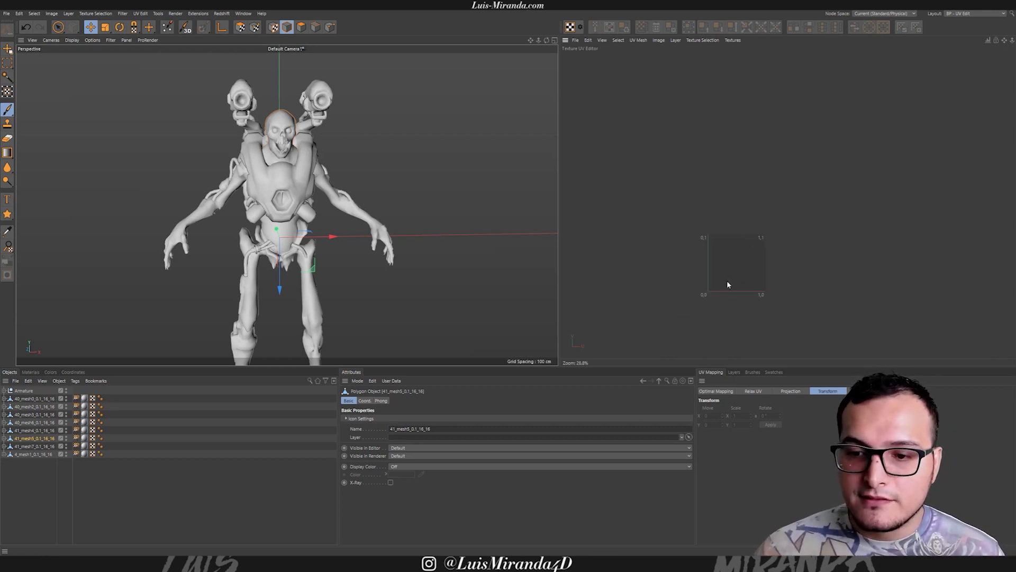
scroll(746, 262, "down", 4)
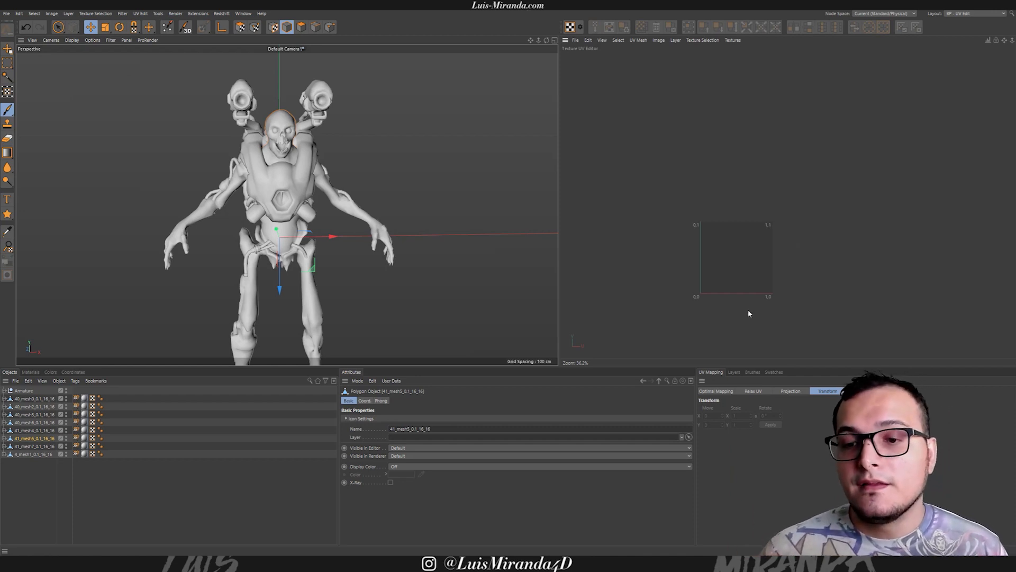
scroll(731, 226, "down", 10)
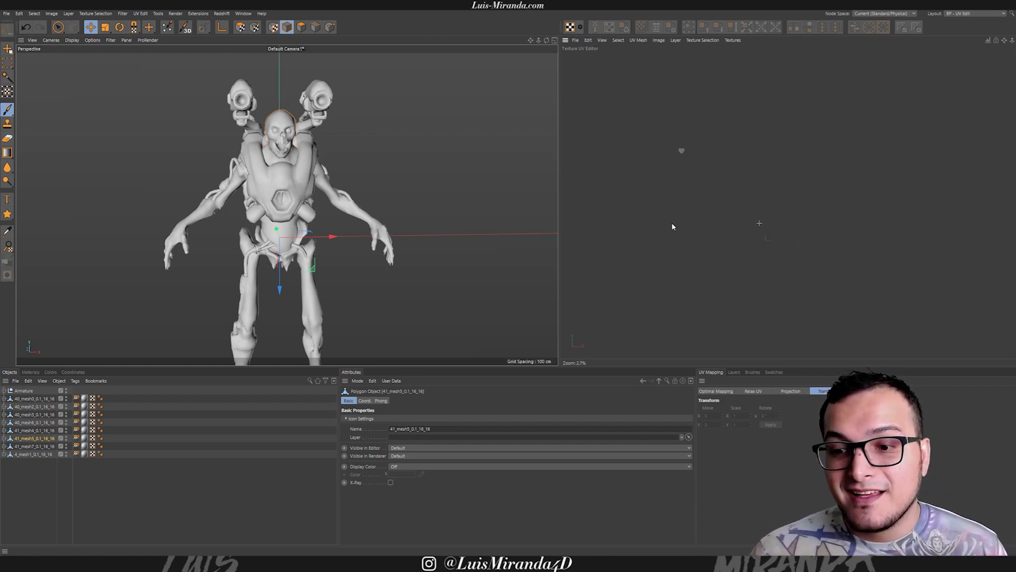
scroll(707, 175, "up", 4)
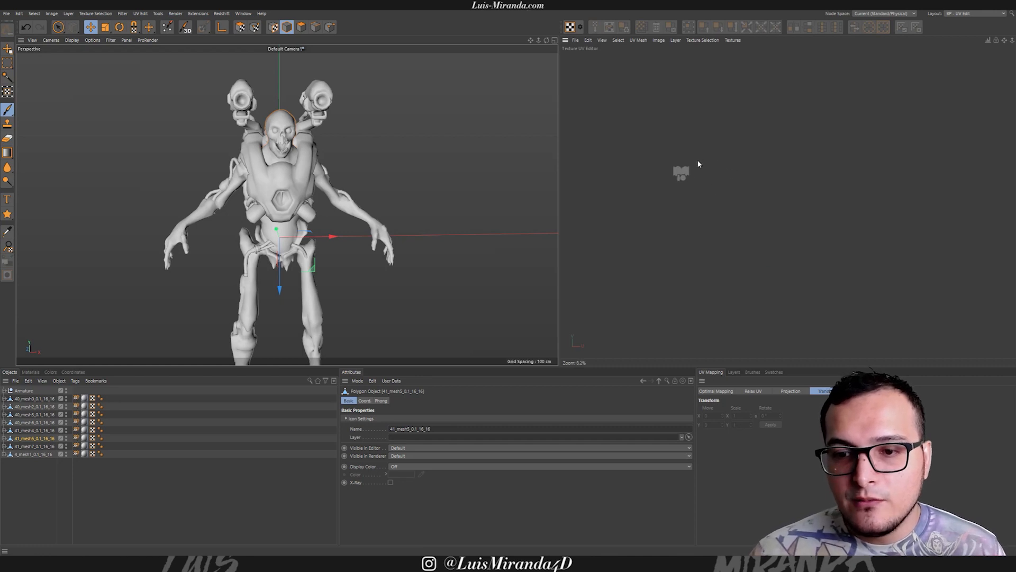
scroll(705, 166, "up", 5)
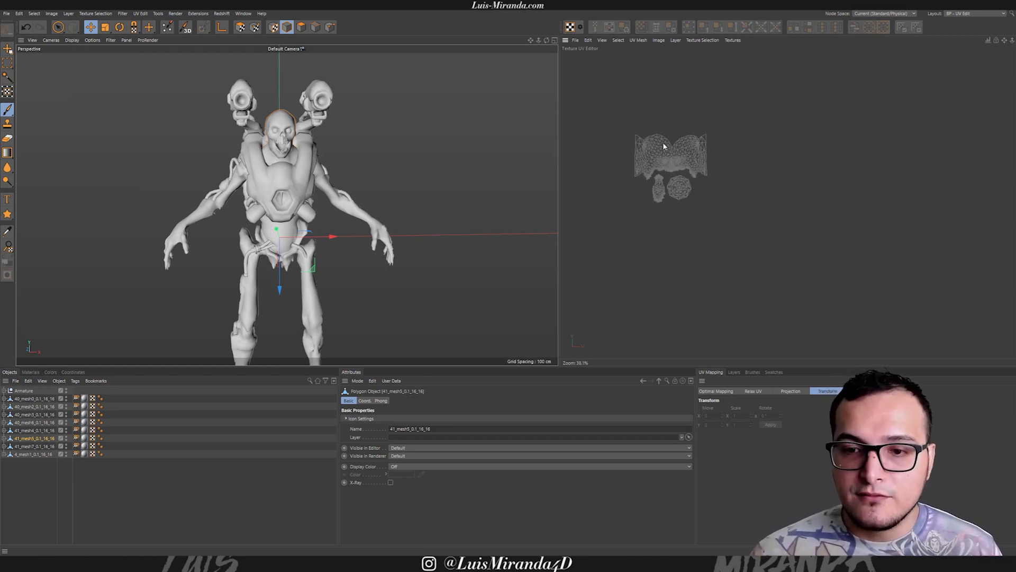
scroll(711, 137, "down", 8)
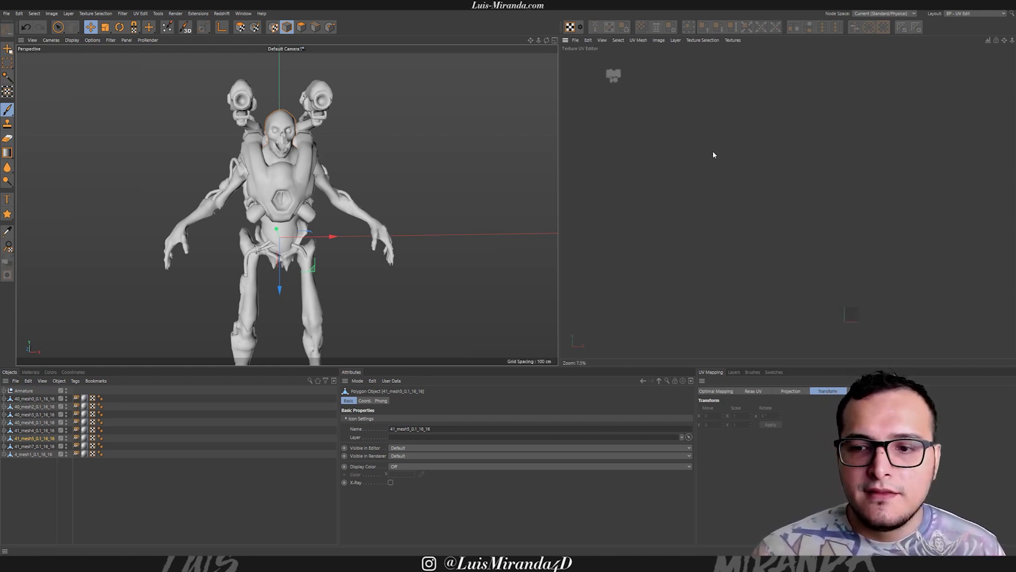
middle_click_drag(716, 181, 708, 188, "alt")
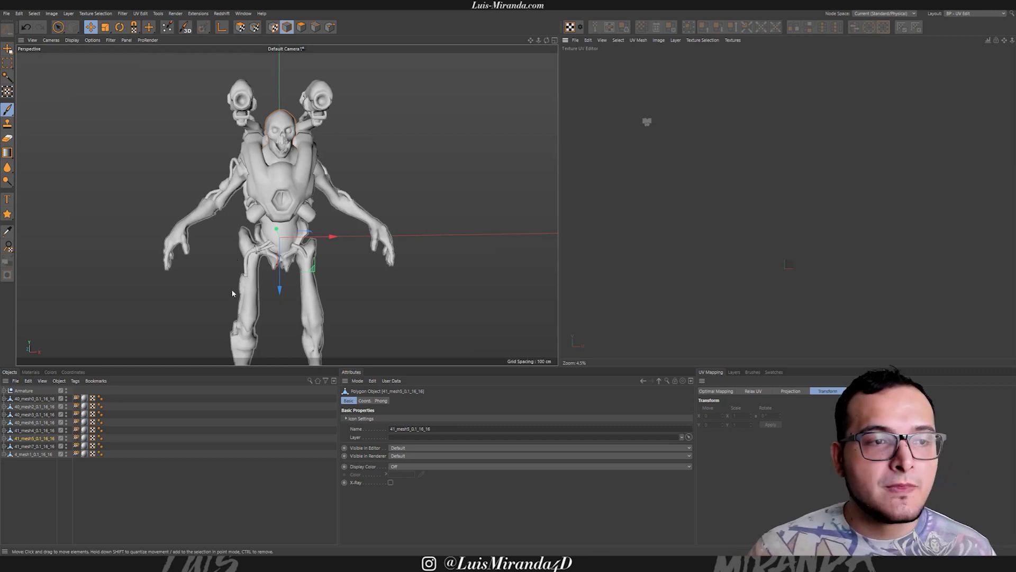
Select all of the head's UV polygons and move them inside the 0–1 UV tile.
left_click(241, 28)
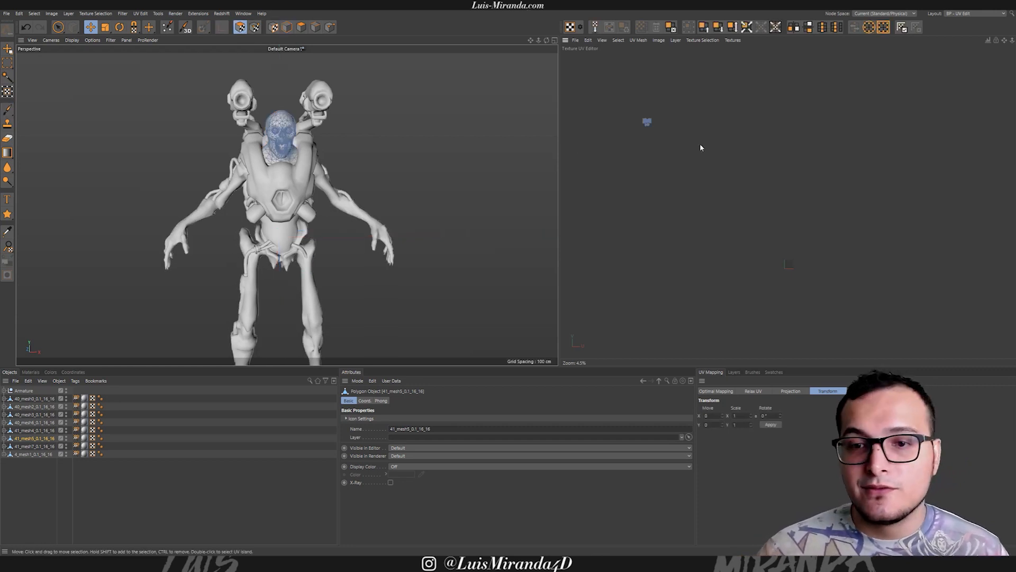
key("9")
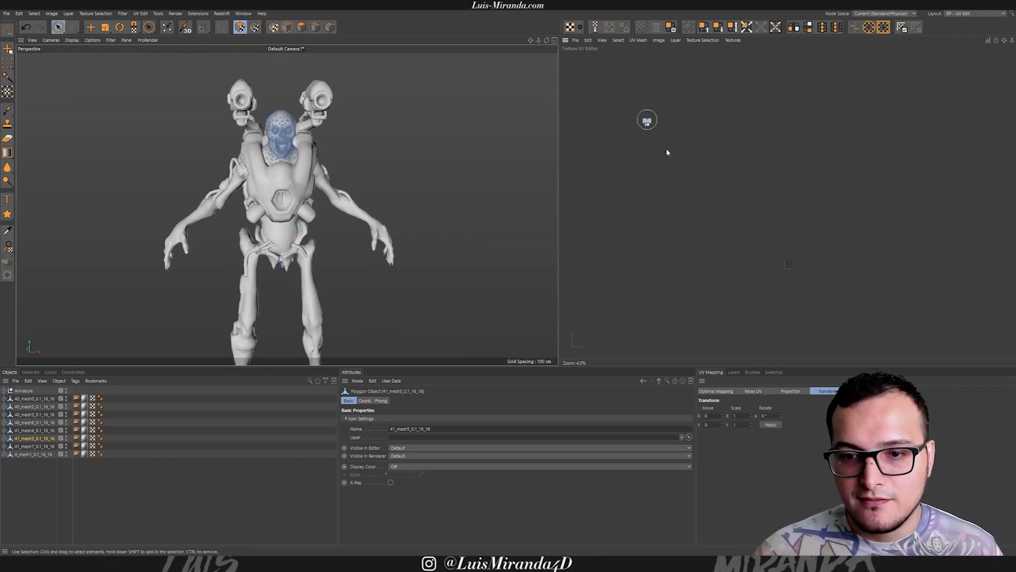
left_click(647, 121)
key("e")
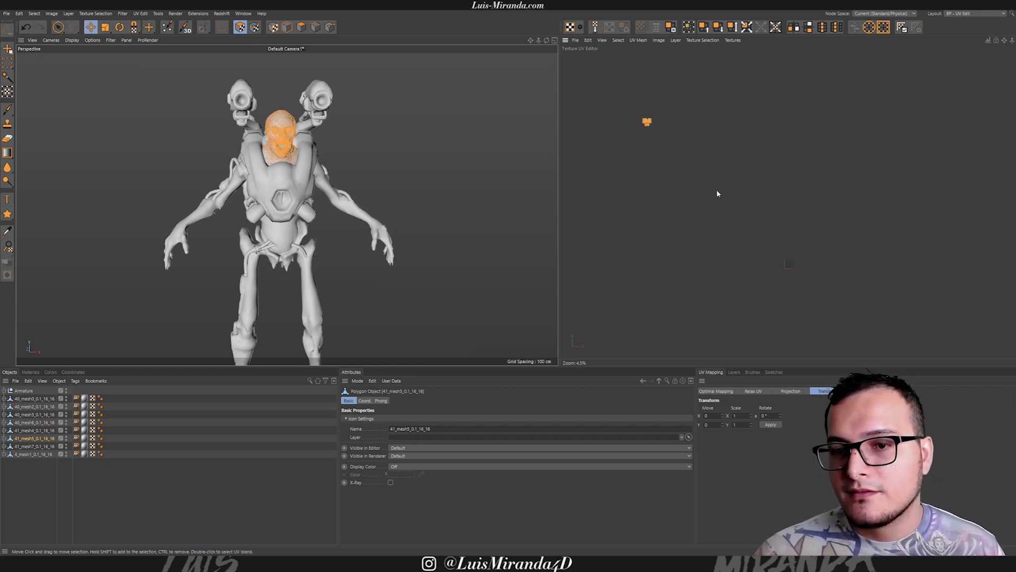
left_click_drag(797, 270, 785, 267)
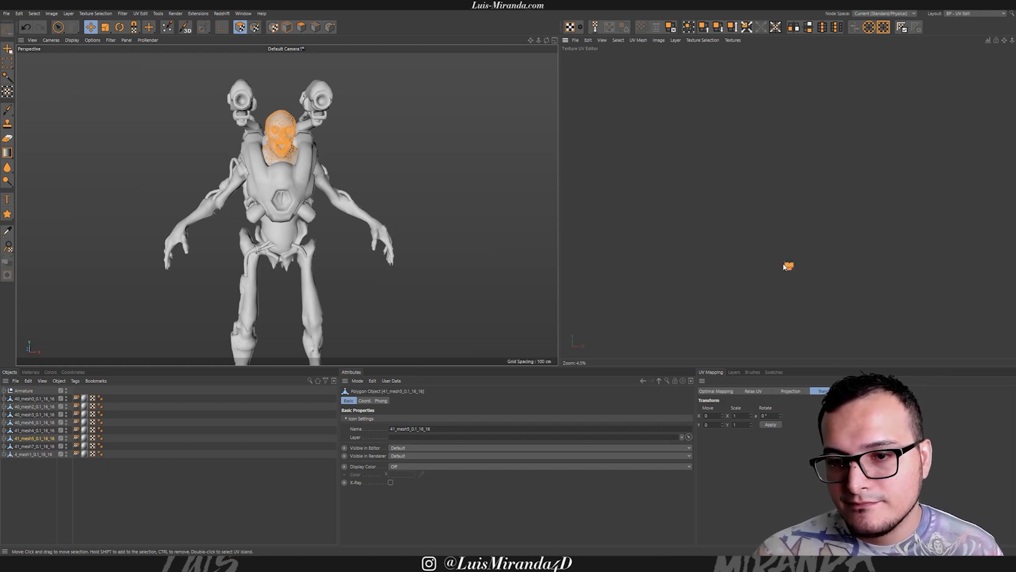
scroll(792, 270, "up", 15)
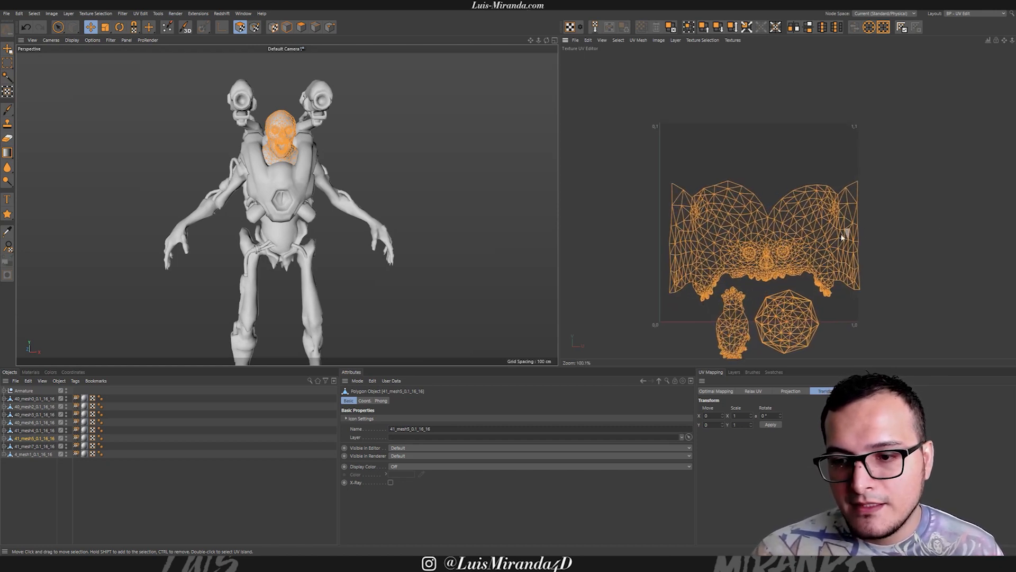
left_click_drag(778, 246, 757, 198)
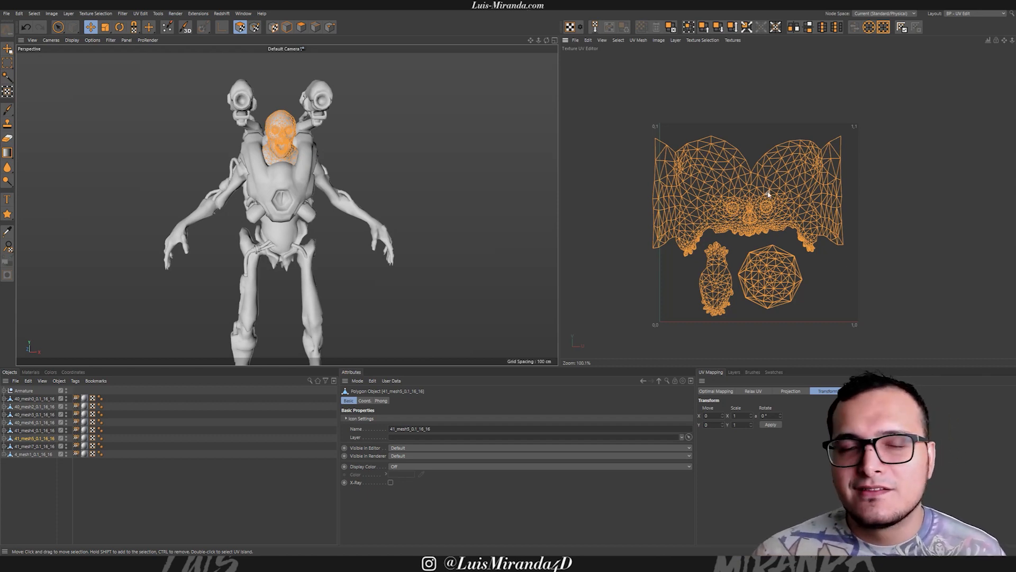
left_click_drag(751, 186, 763, 185)
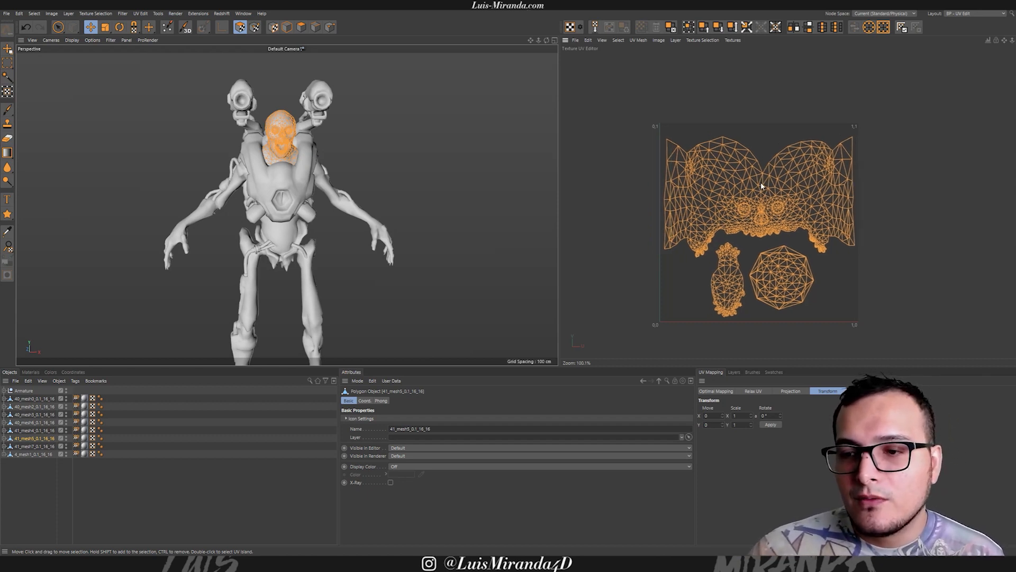
Open the head texture rvnt_head_d.png from the revenant folder as the UV editor's background image.
left_click(575, 41)
left_click(594, 61)
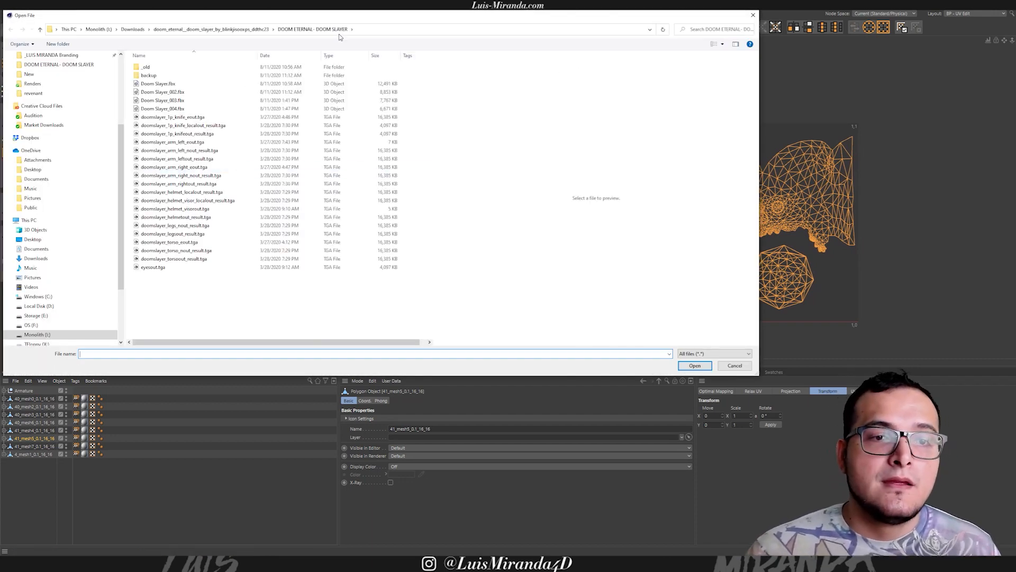
left_click(212, 30)
left_click(133, 31)
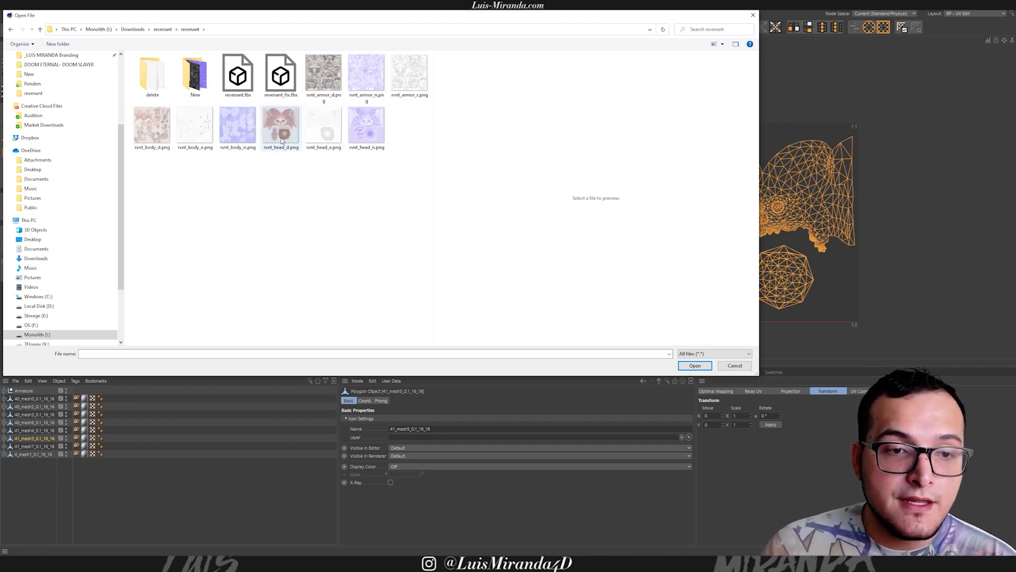
left_click_drag(561, 20, 760, 249)
left_click_drag(482, 253, 388, 161)
left_click(389, 271)
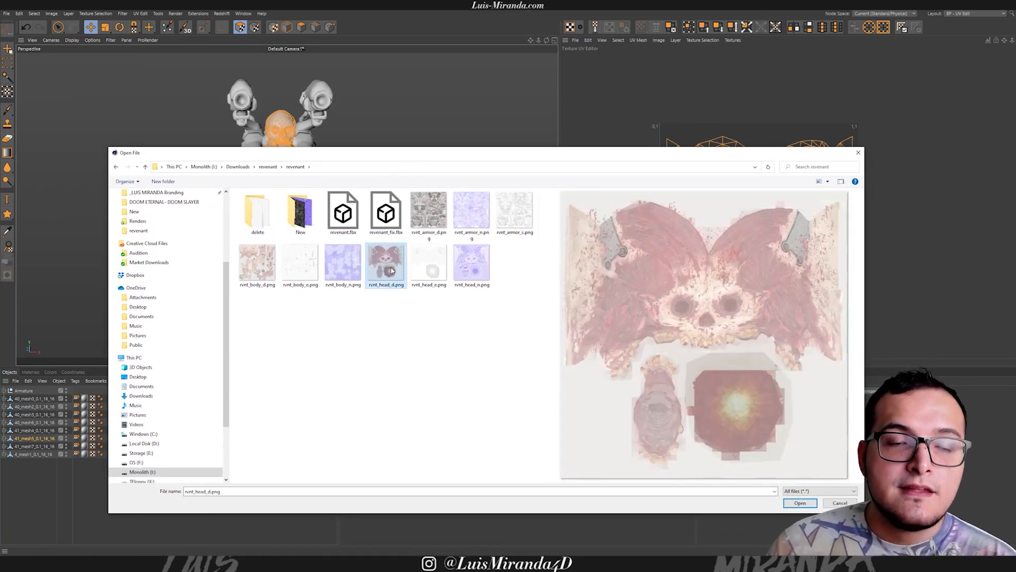
left_click(800, 503)
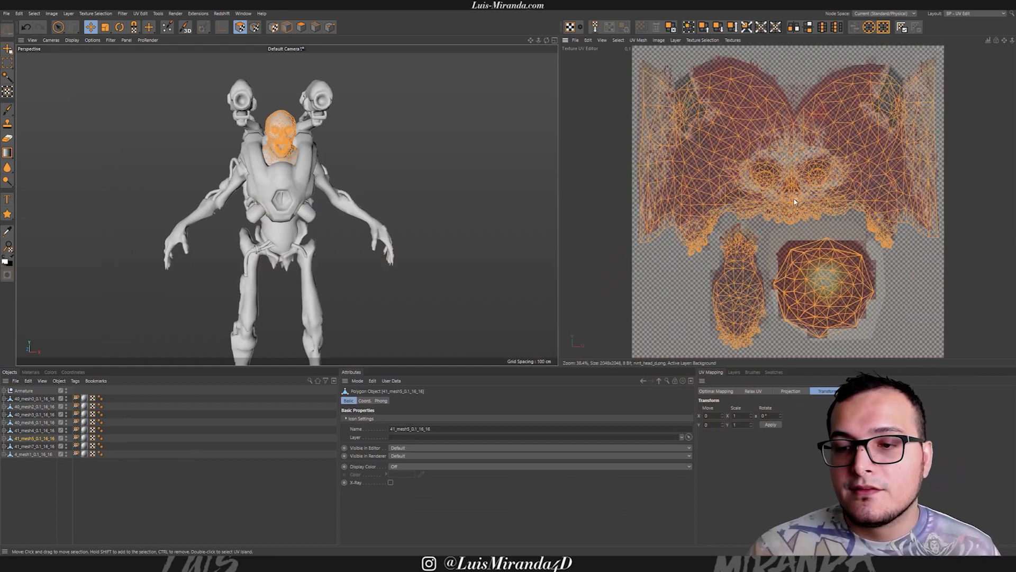
Align the head's UV islands with the skull texture, checking the fit around the eye sockets, nose and teeth.
right_click_drag(800, 194, 887, 193, "alt")
middle_click_drag(825, 177, 823, 197, "alt")
right_click_drag(814, 193, 722, 200, "alt")
middle_click_drag(786, 190, 756, 200, "alt")
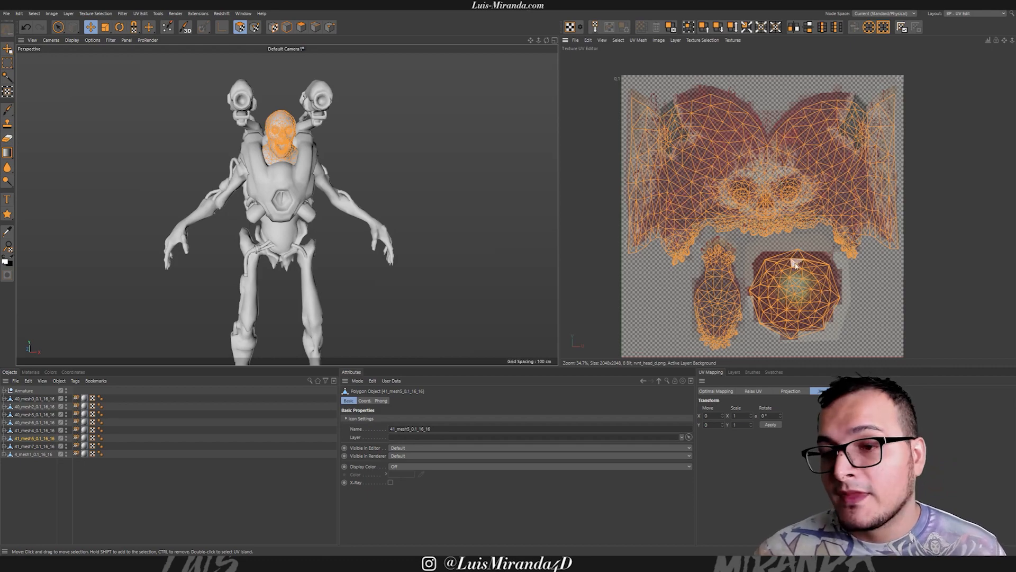
scroll(780, 183, "up", 5)
mouse_move(721, 175)
left_mouse_down()
mouse_move(714, 155)
mouse_move(723, 158)
left_mouse_up()
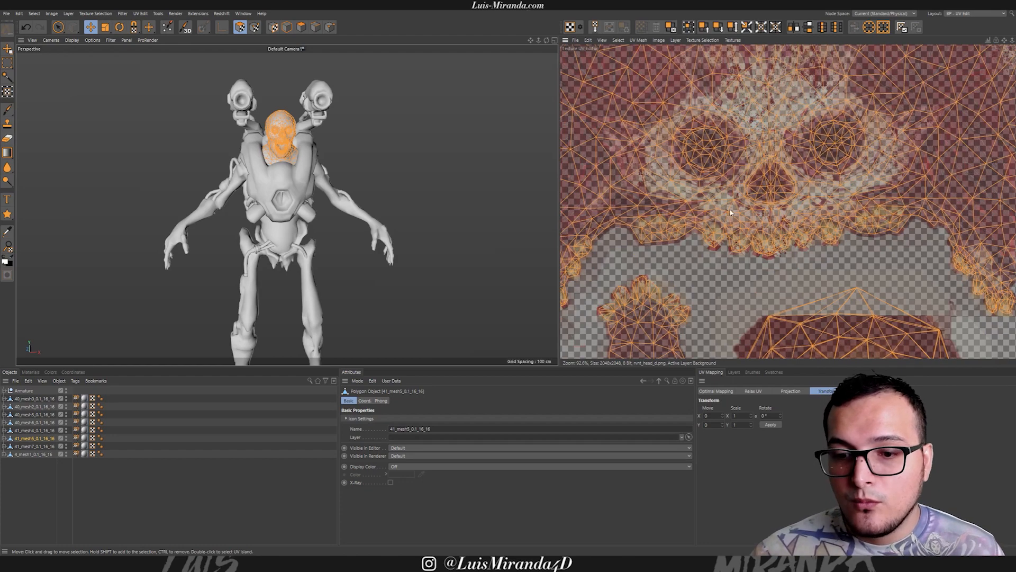
scroll(742, 200, "down", 5)
middle_click_drag(743, 201, 744, 208, "alt")
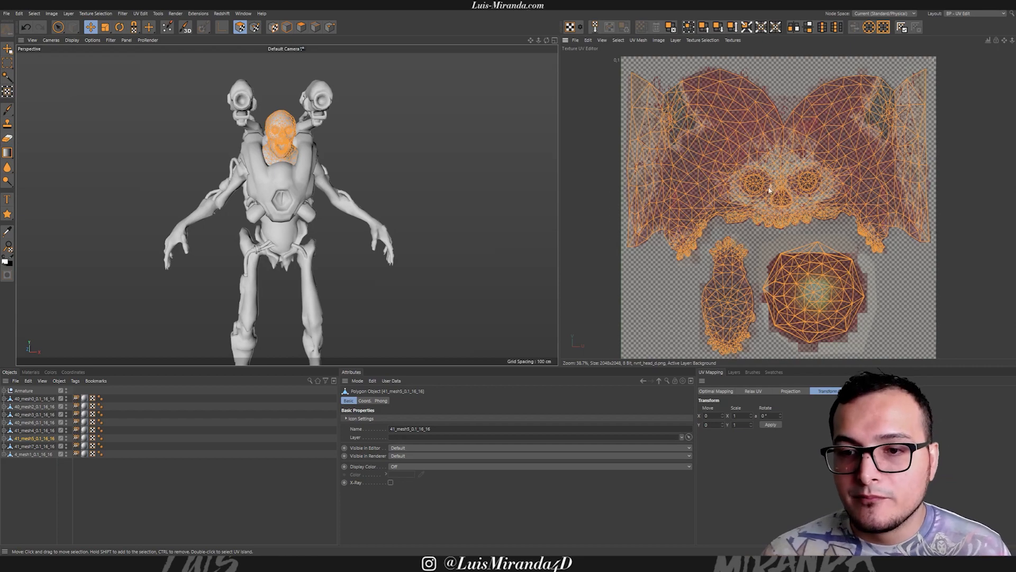
scroll(831, 179, "up", 5)
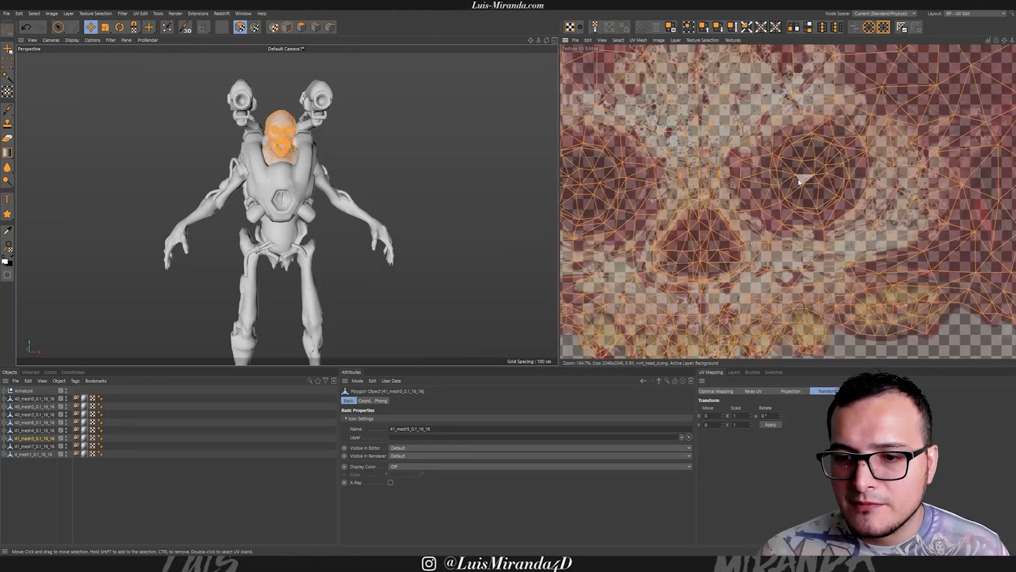
scroll(782, 204, "up", 3)
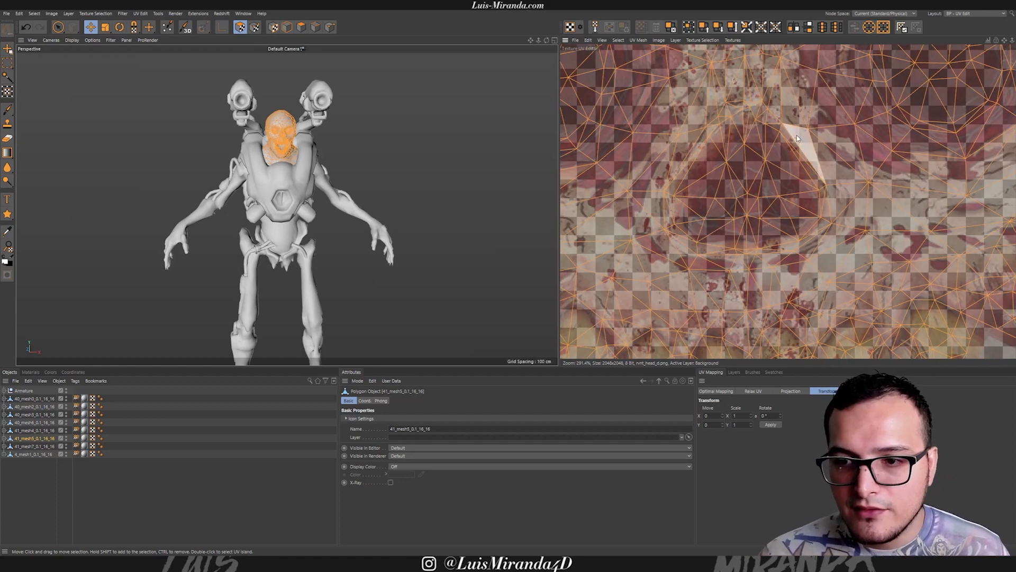
View the whole head texture and return to UV polygon mode for the head mesh.
middle_click_drag(747, 217, 741, 197)
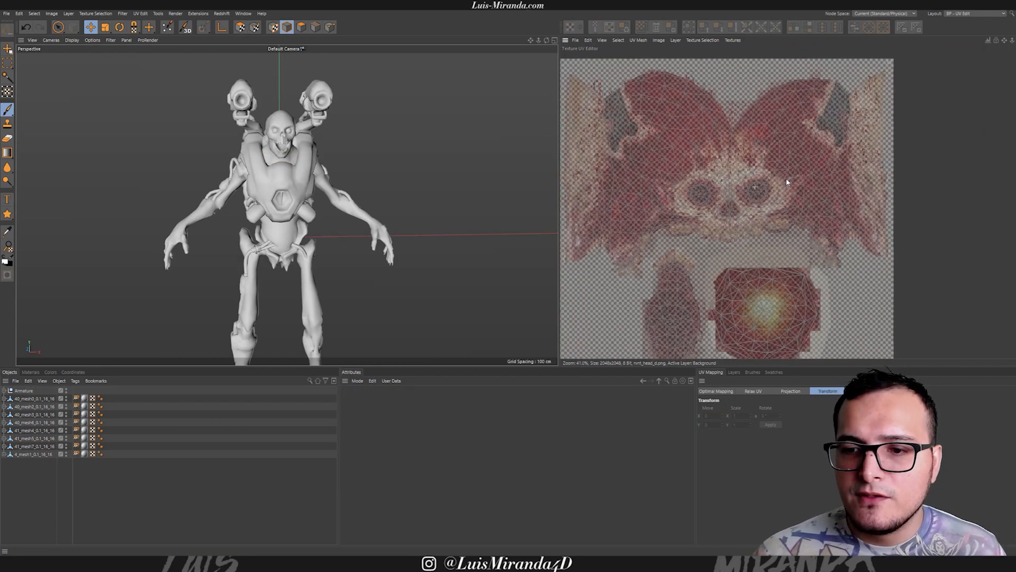
right_click_drag(786, 179, 742, 180, "alt")
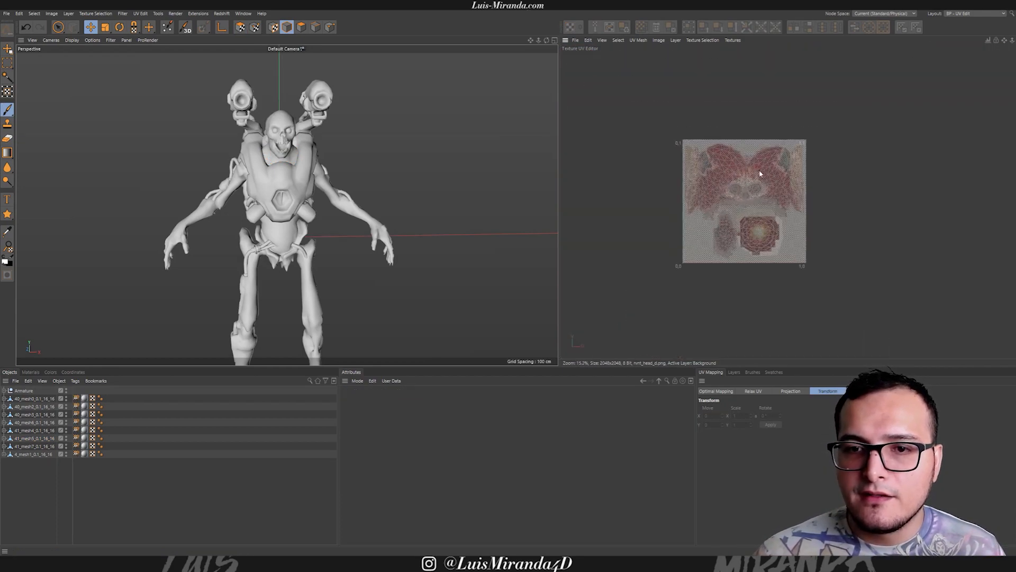
left_click(243, 26)
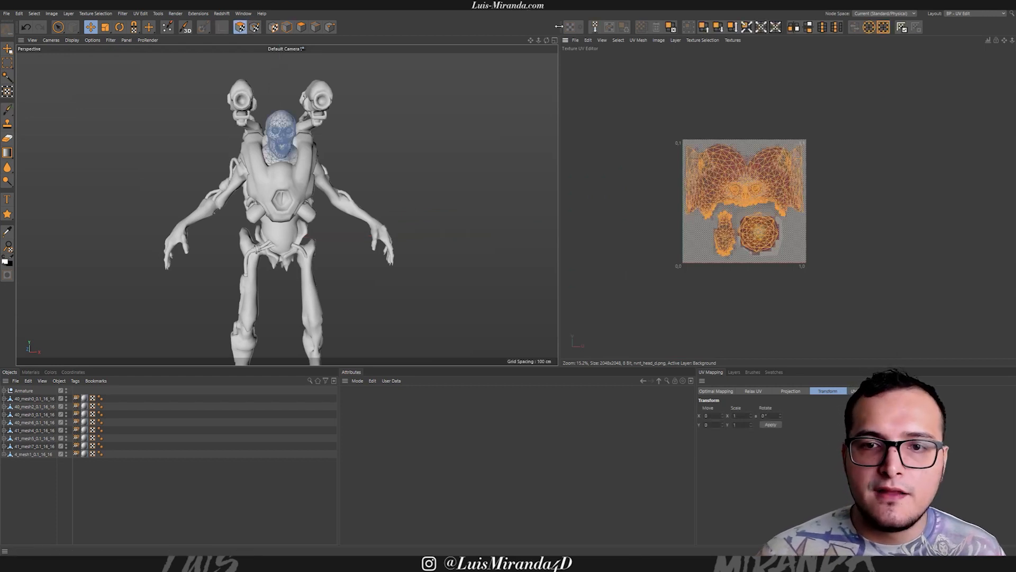
Select the body mesh 40_mesh2_0.1_16_16 and locate its UVs outside the 0–1 tile.
left_click(593, 27)
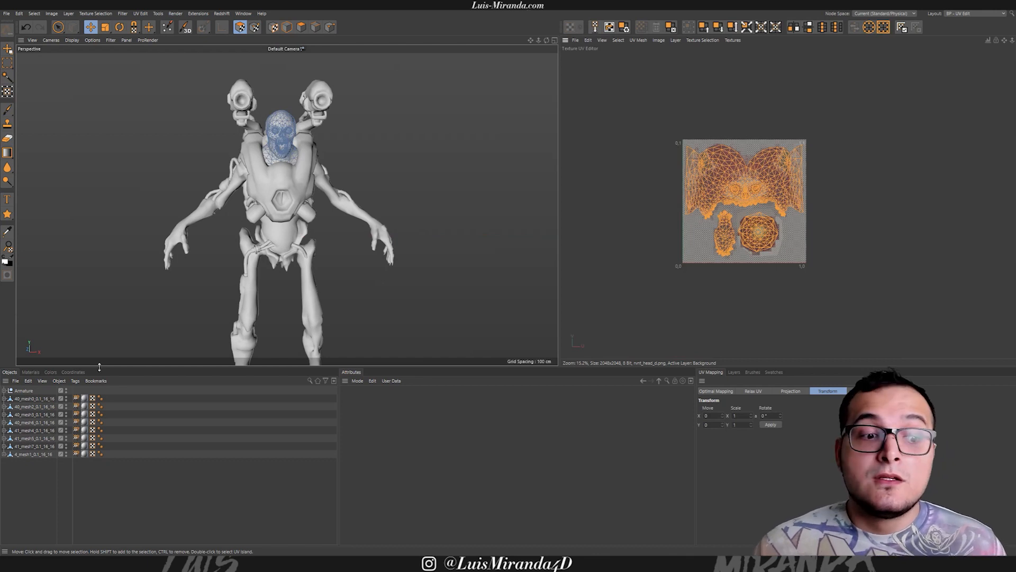
left_click(45, 405)
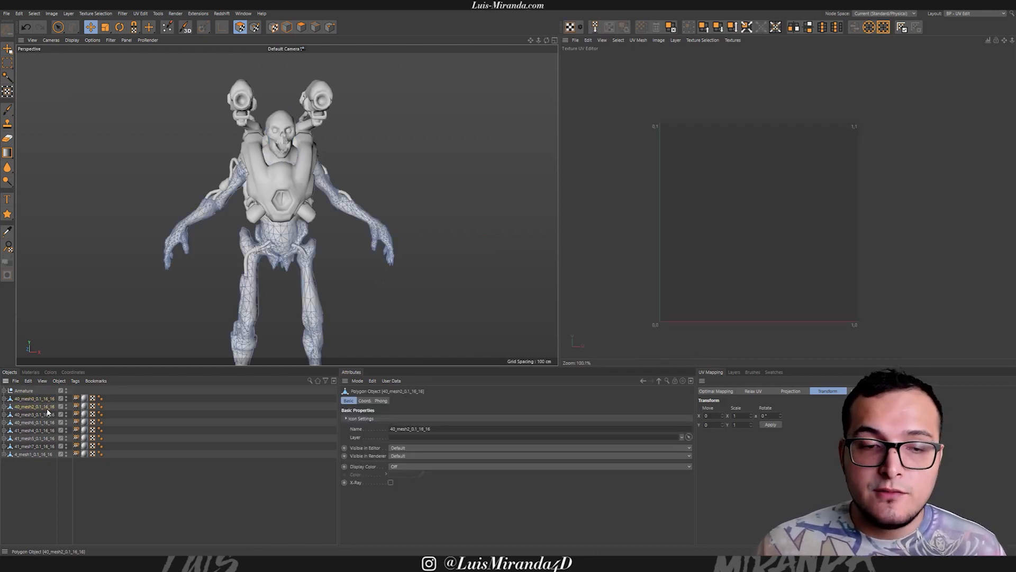
scroll(752, 212, "down", 8)
scroll(720, 236, "down", 4)
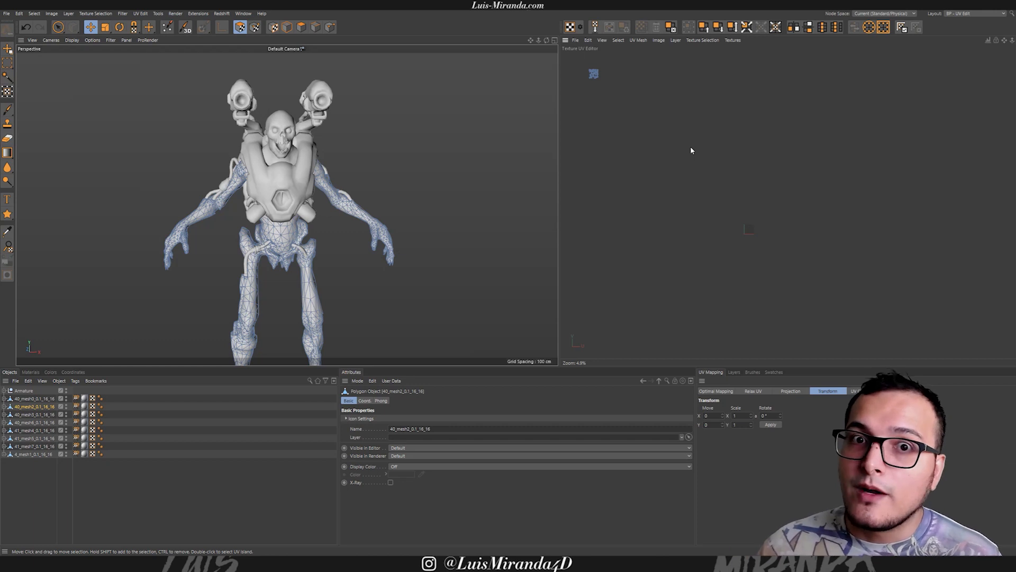
Switch to the Arachnotron.fbx project and view its model.
key("v")
mouse_move(513, 144)
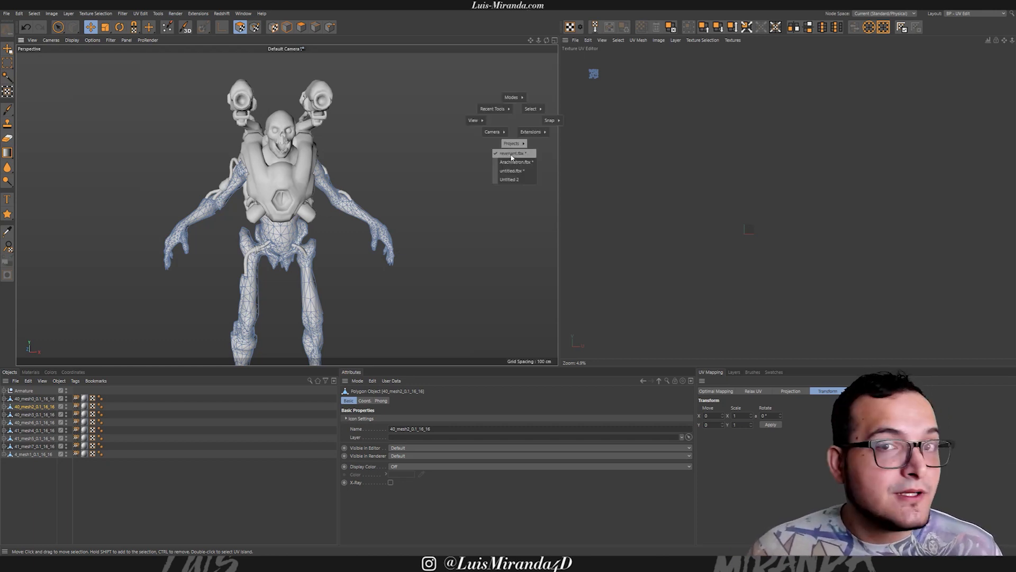
left_click(515, 163)
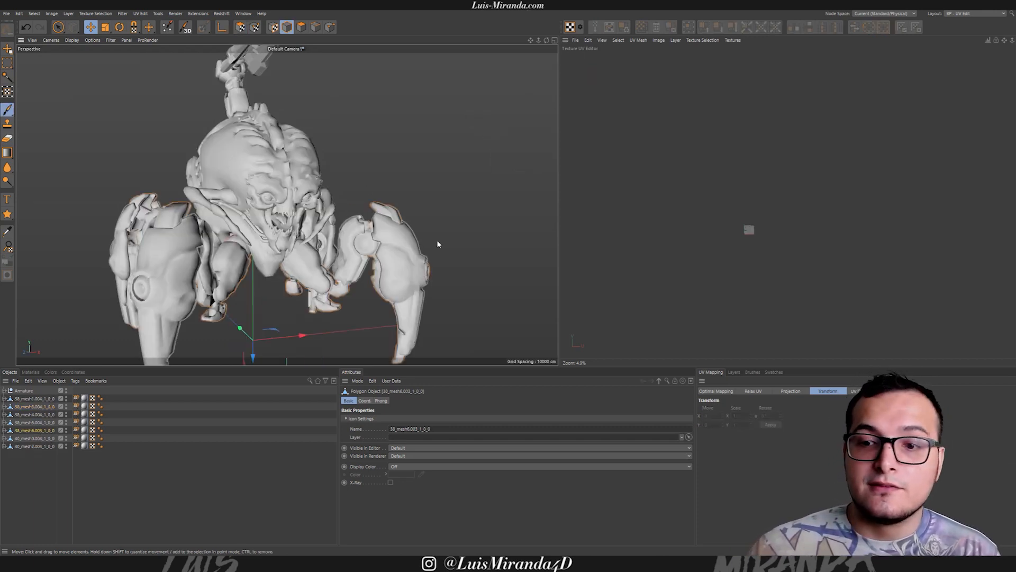
scroll(798, 213, "up", 10)
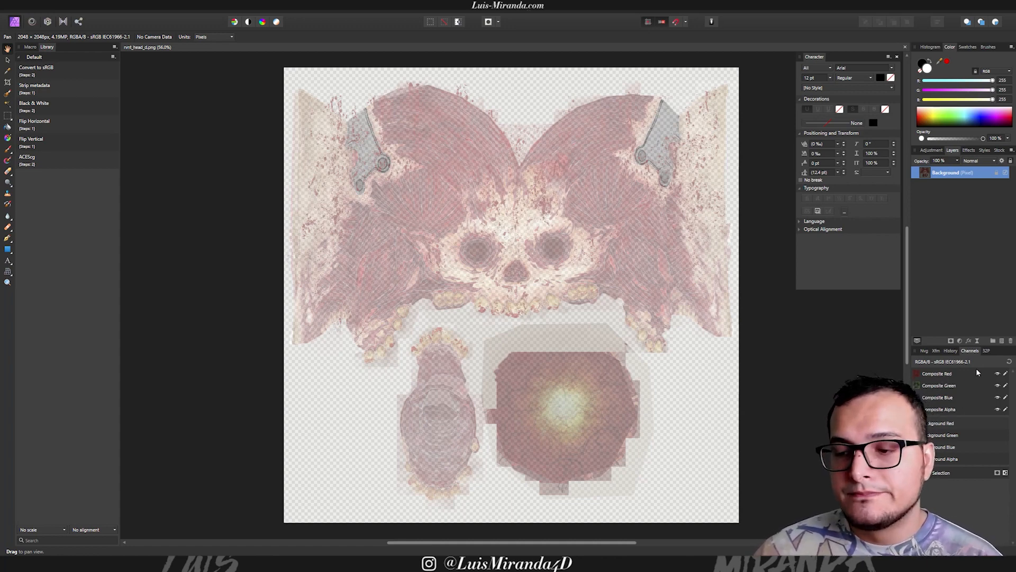
In Affinity Photo, view the red, green, blue and alpha channels of rvnt_head_d.png one at a time.
left_click(948, 376, "alt")
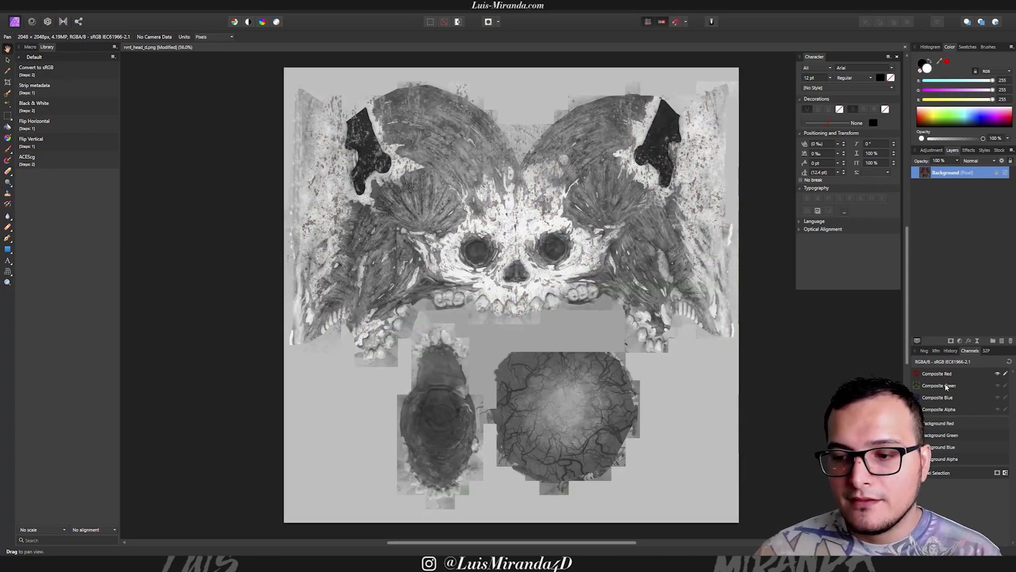
left_click(932, 385, "alt")
left_click(943, 397, "alt")
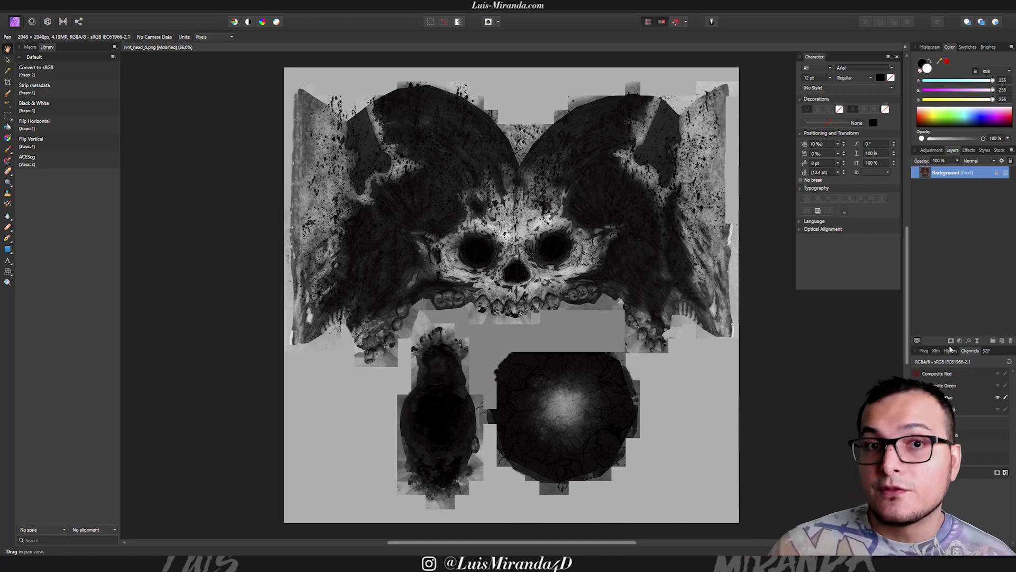
left_click(950, 410)
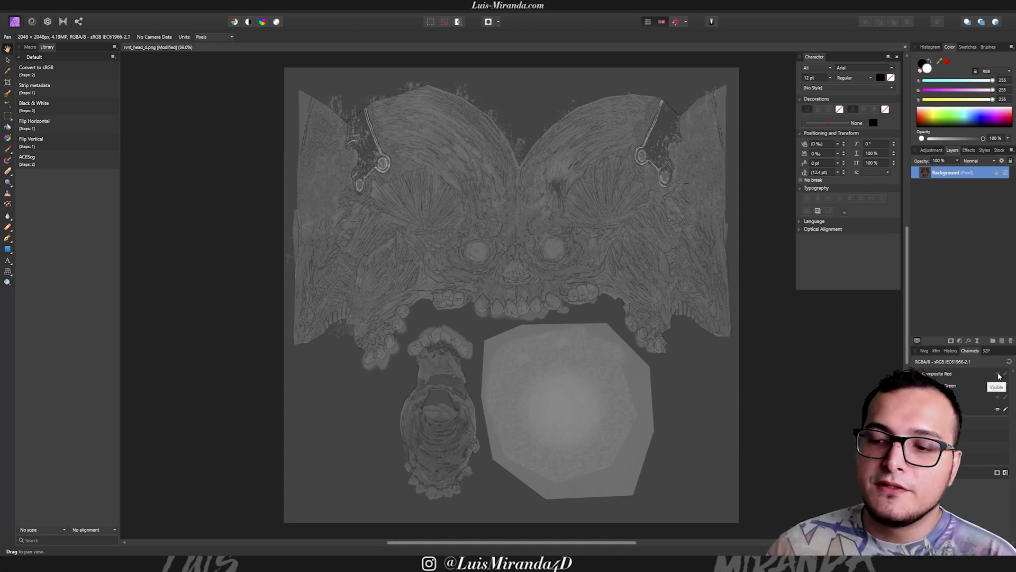
left_click(944, 376)
left_click(946, 387)
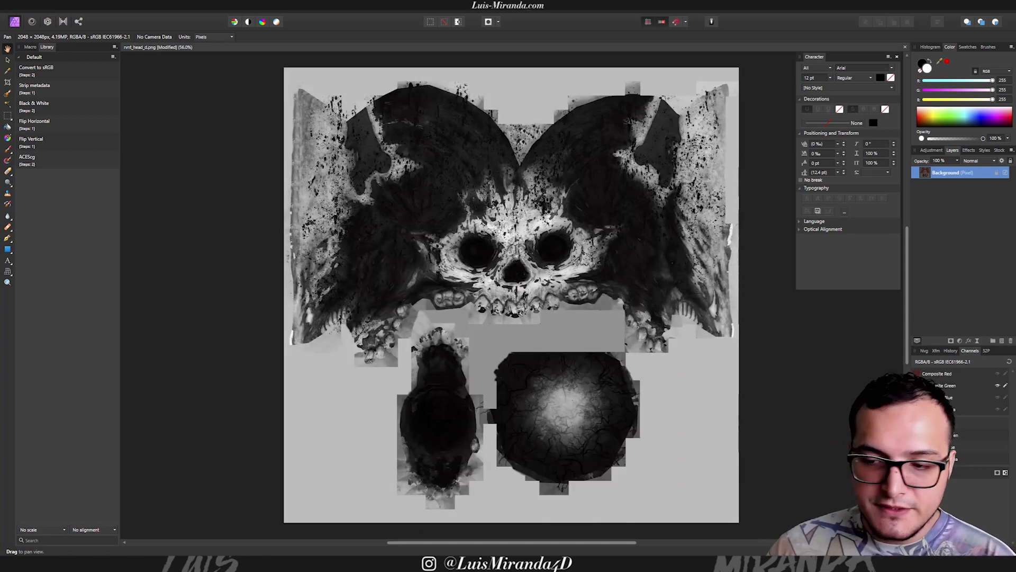
Show the red, green and blue channels together and compare the head texture with the alpha channel on and off.
left_click(998, 374)
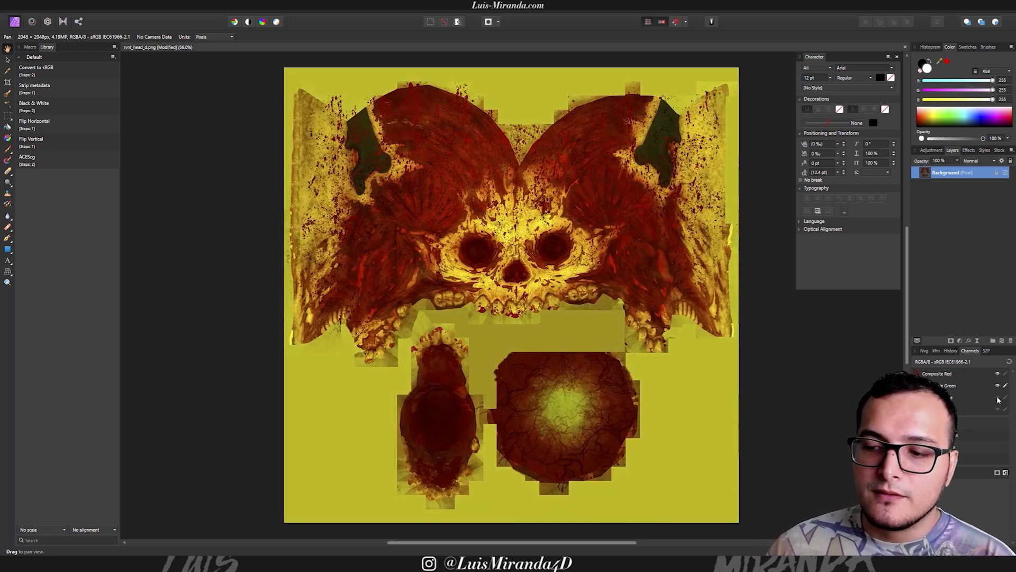
left_click(997, 397)
left_click(998, 410)
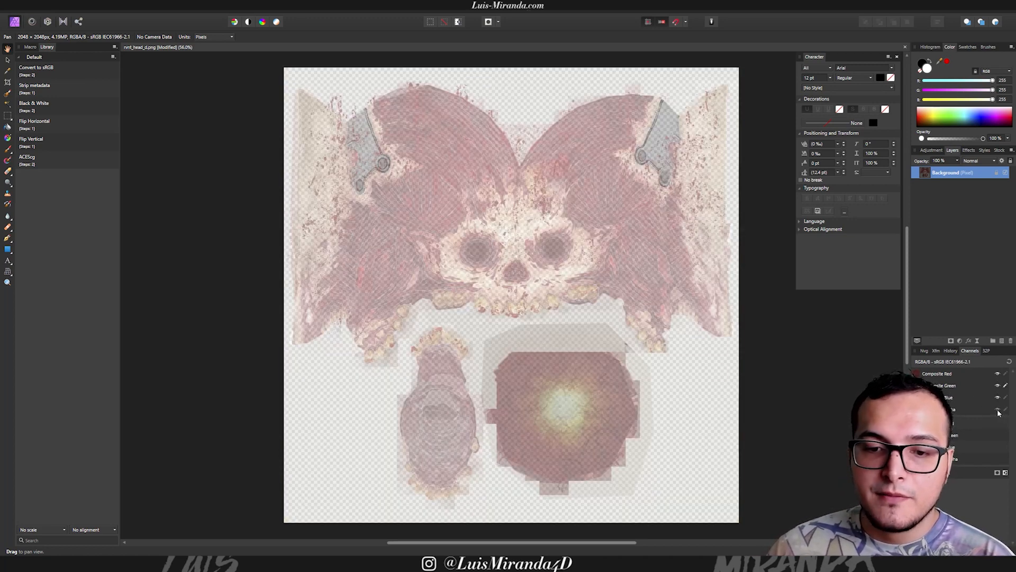
left_click(998, 410)
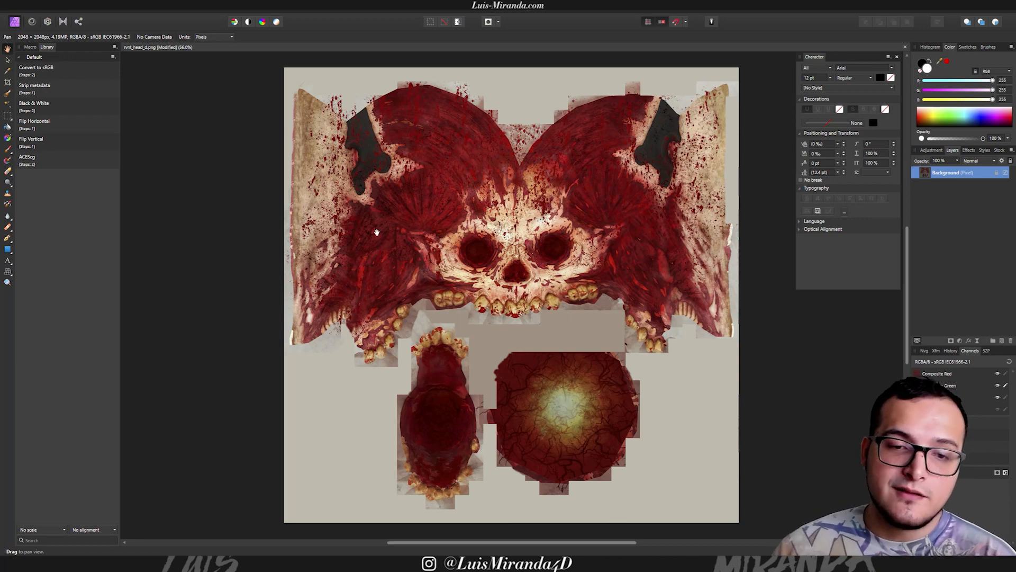
left_click(998, 409)
left_click(998, 408)
left_click(999, 409)
Isolate the alpha channel, restore the colour channels, and check how the alpha affects the combined texture.
left_click(1003, 411)
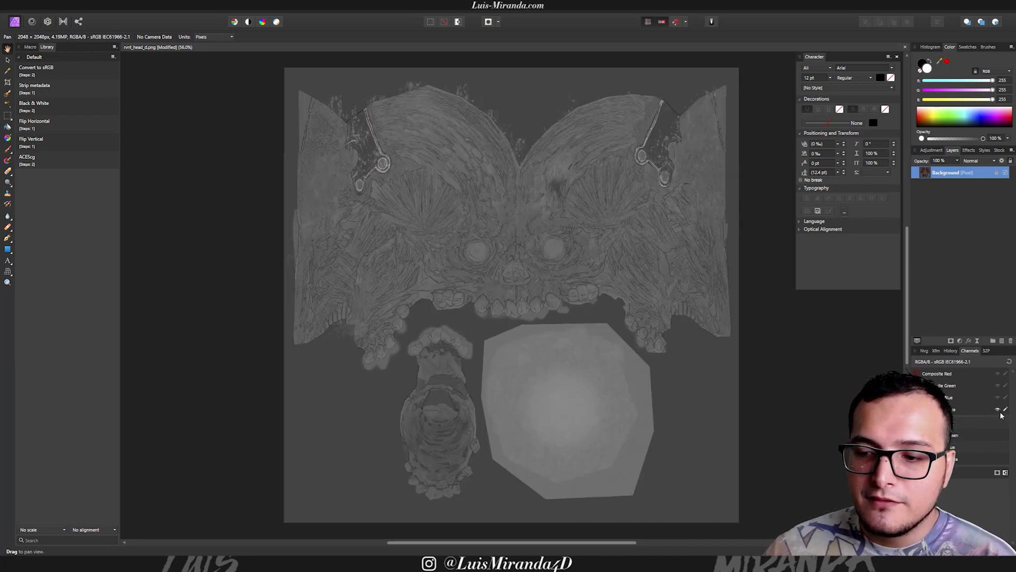
left_click(999, 398)
left_click(998, 387)
left_click(998, 375)
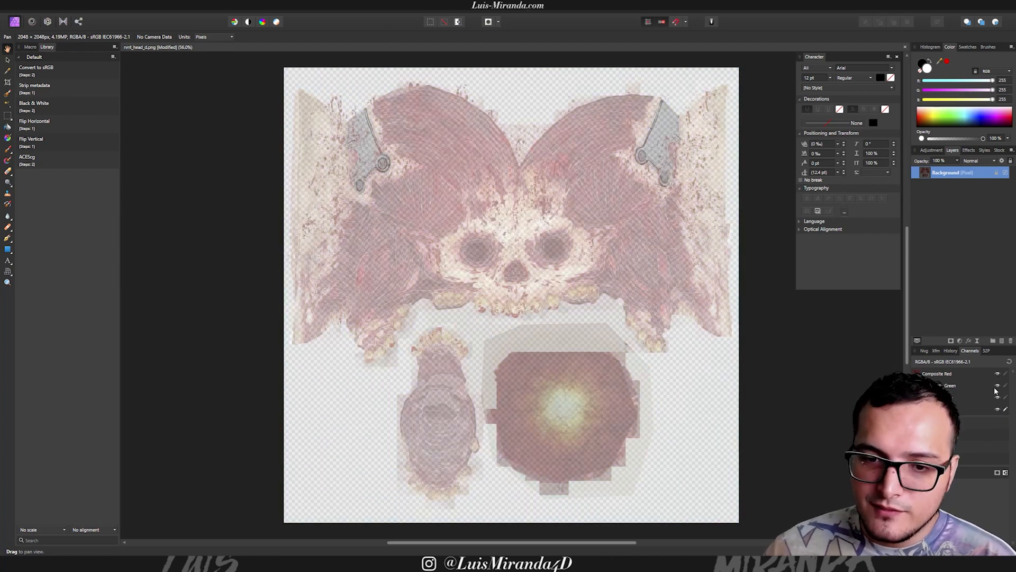
left_click(998, 409)
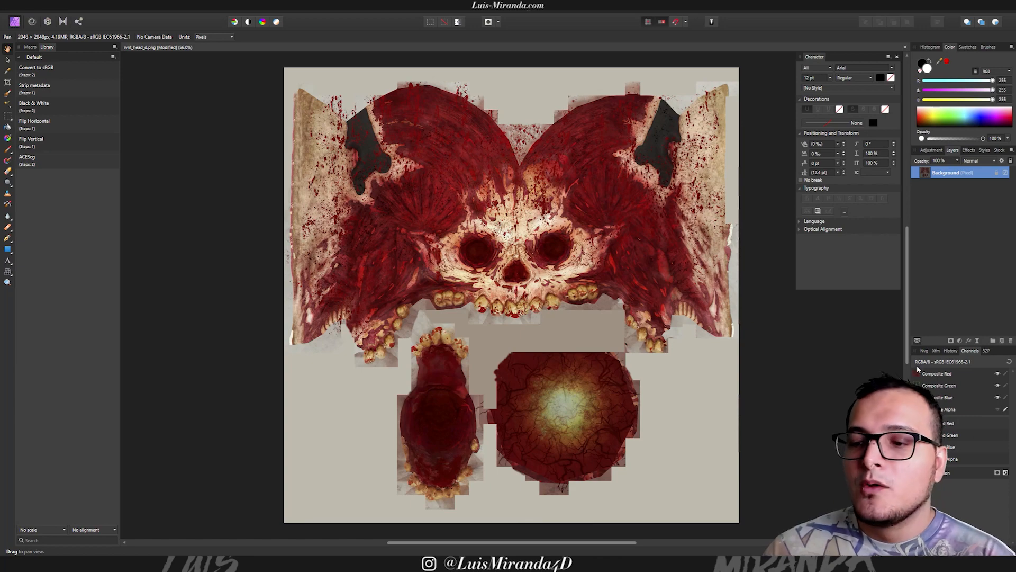
left_click(998, 409)
left_click(997, 410)
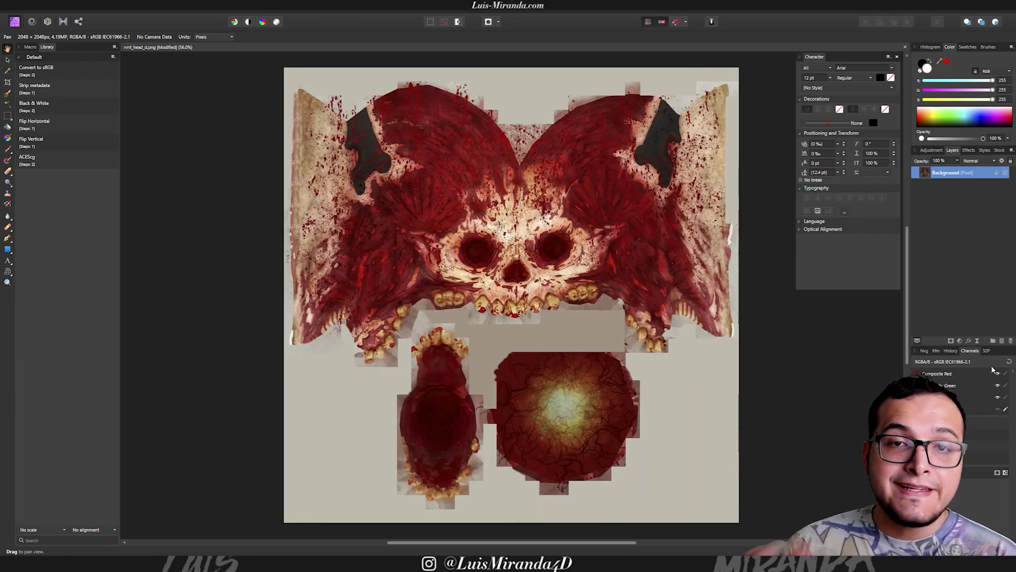
left_click(998, 409)
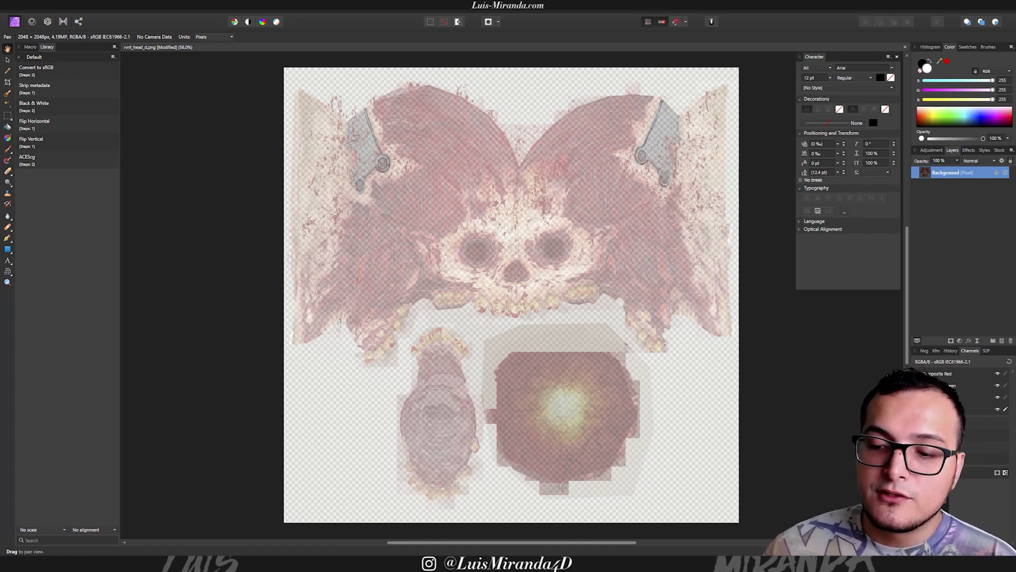
Paste the alpha channel's greyscale image as a new layer above Background and hide that layer.
key("ctrl+v")
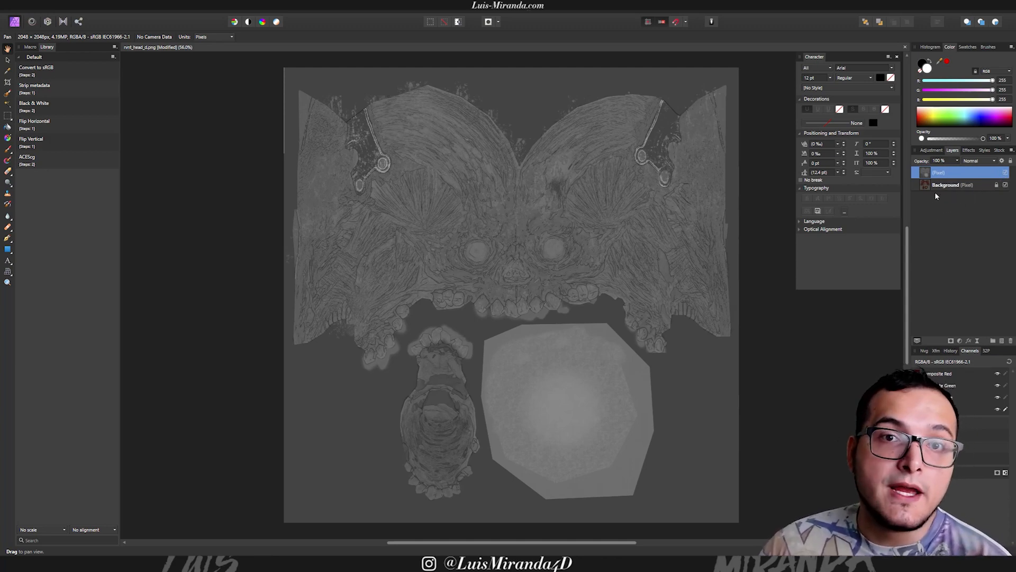
left_click(1006, 173)
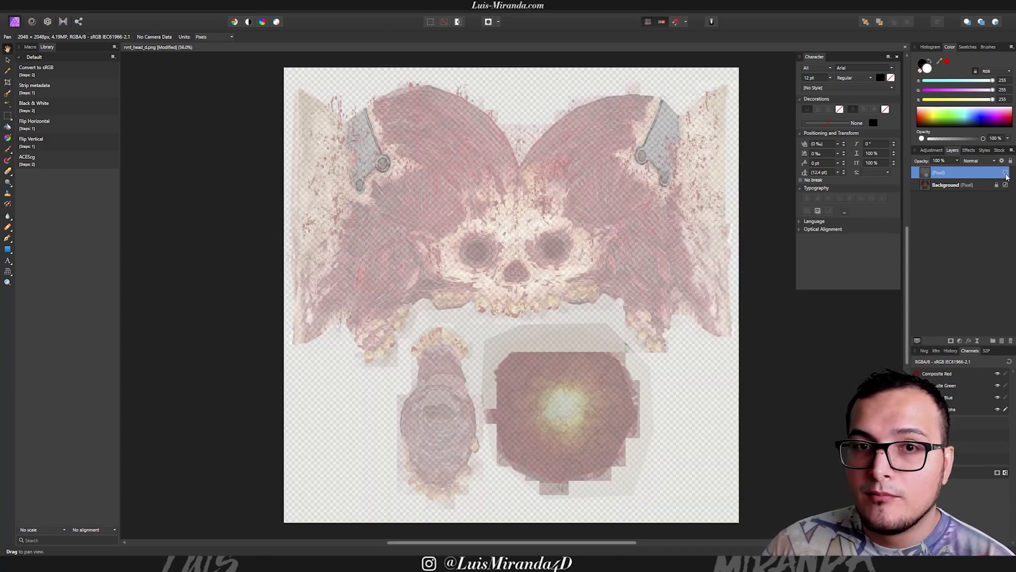
left_click(1005, 173)
left_click(1005, 174)
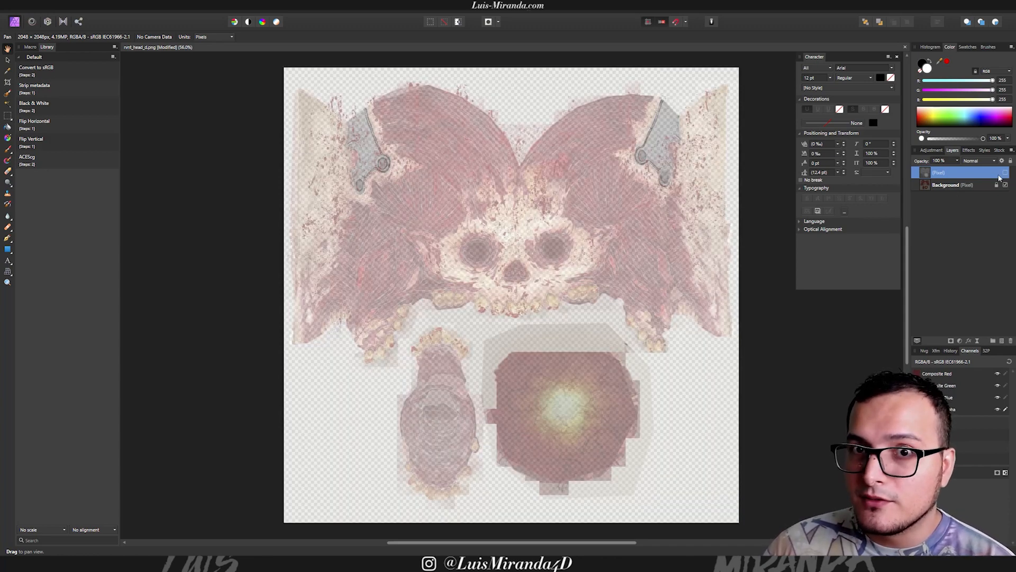
Fill the Background layer's alpha channel so its colours are opaque, and compare it with the greyscale layer.
left_click(963, 184)
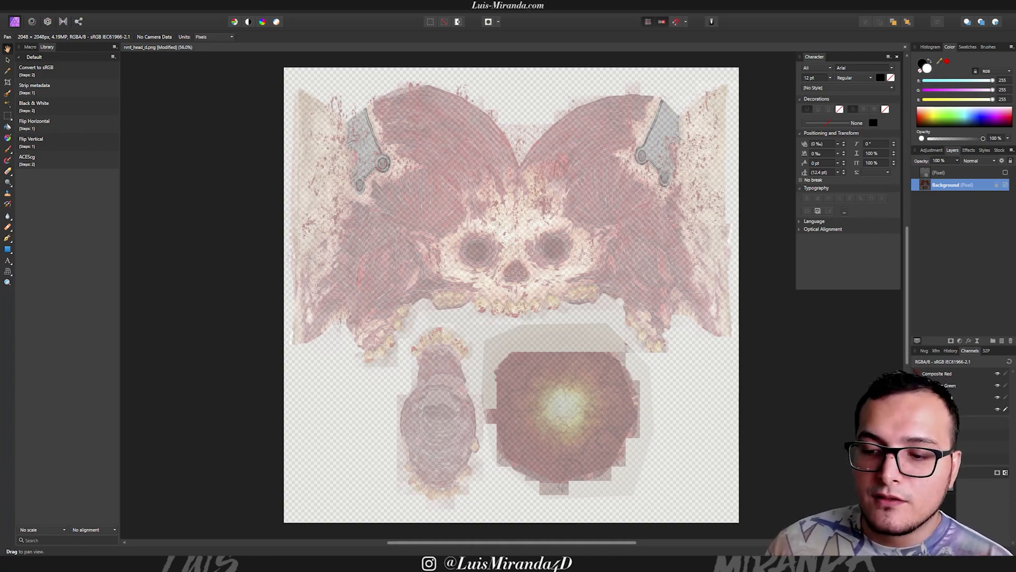
left_click(926, 486)
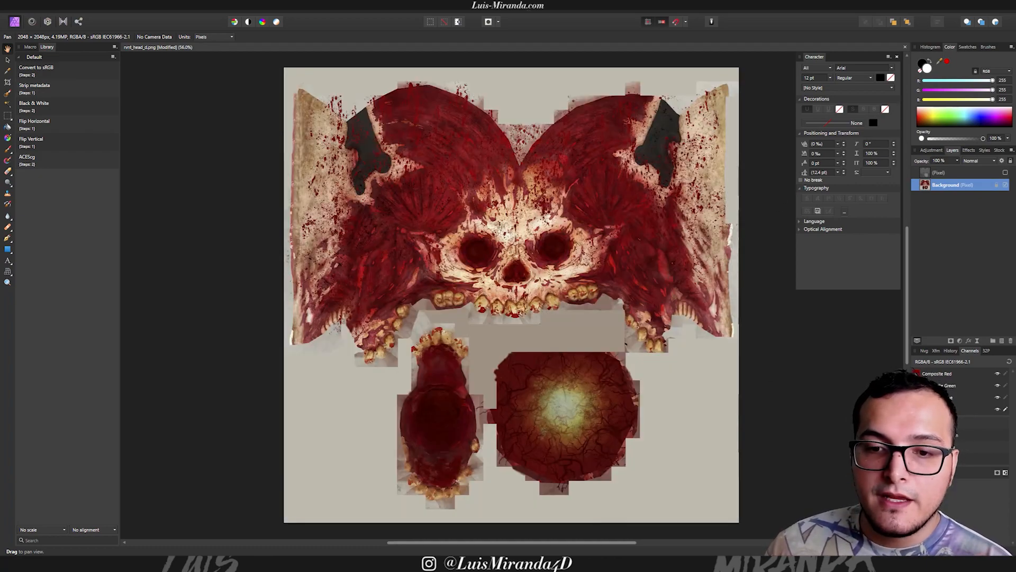
left_click(1006, 173)
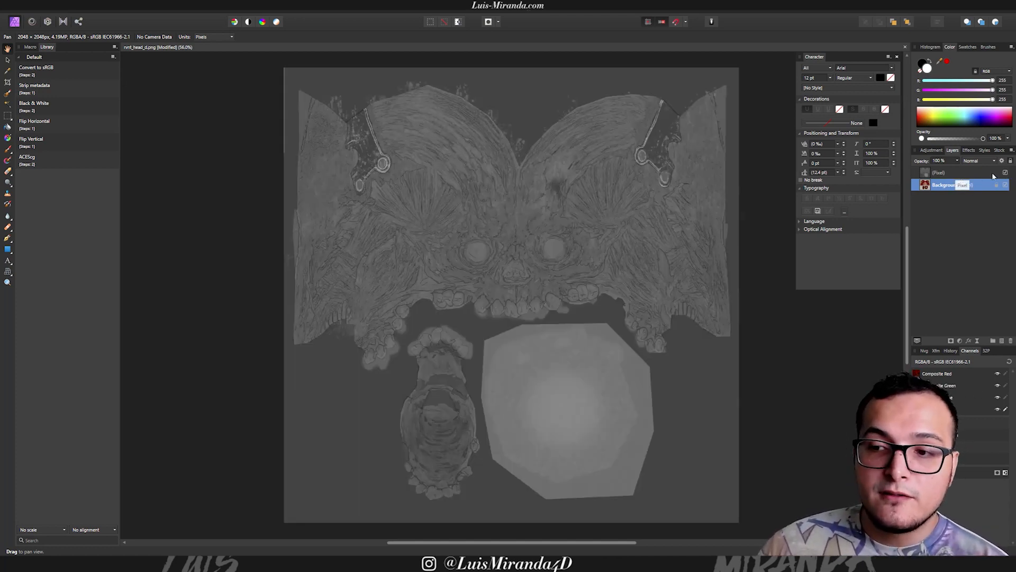
left_click(1005, 173)
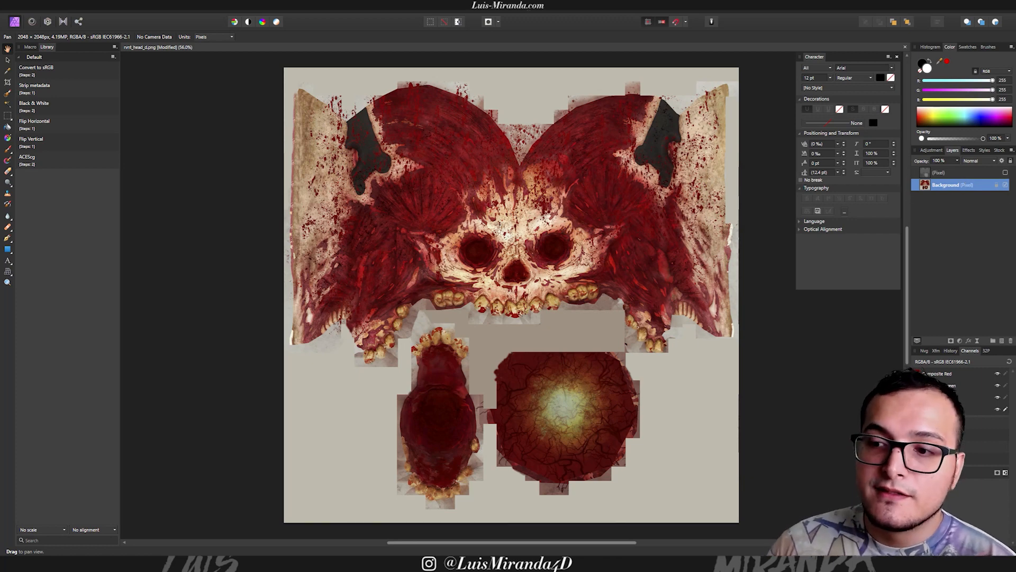
left_click(1005, 173)
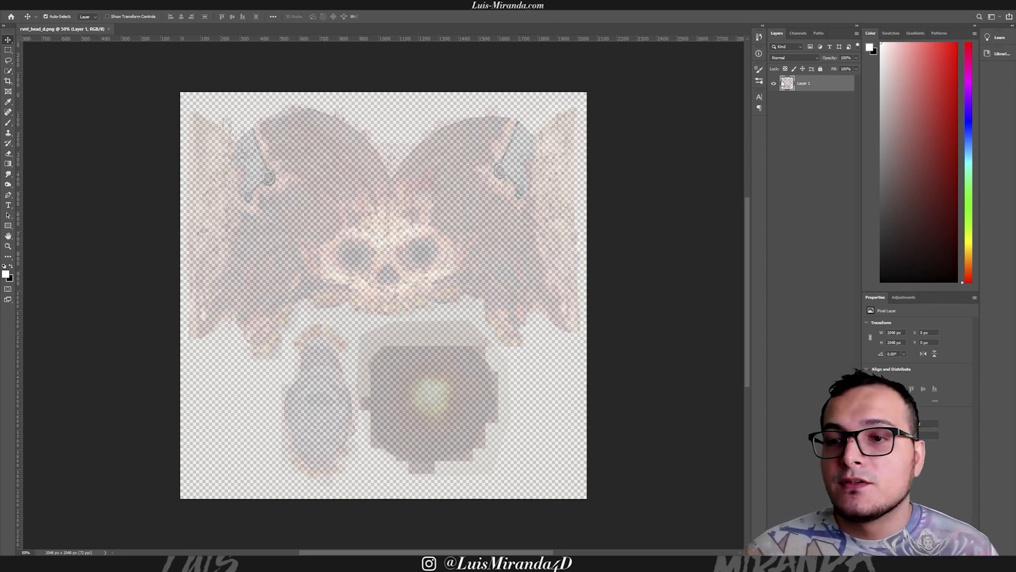
In Photoshop, split the channels of rvnt_head_d.png into separate greyscale documents, then discard the split.
left_click(800, 32)
left_click(857, 33)
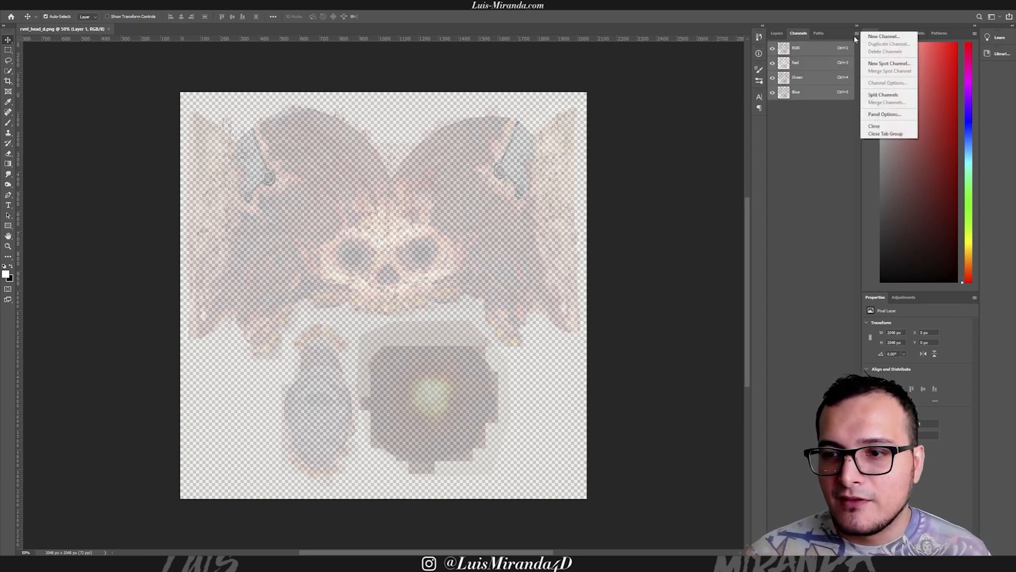
left_click(881, 97)
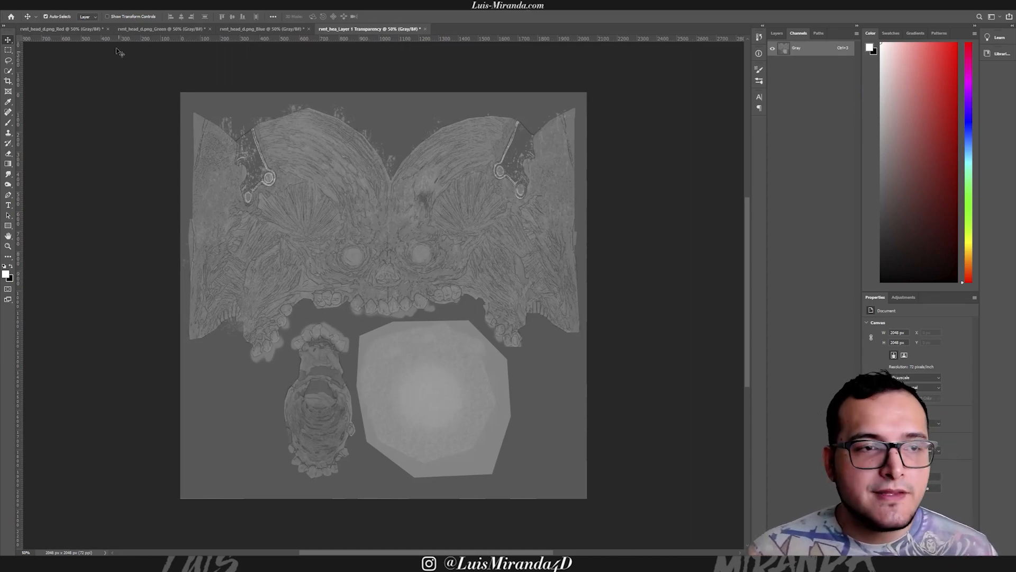
left_click(426, 29)
key("Escape")
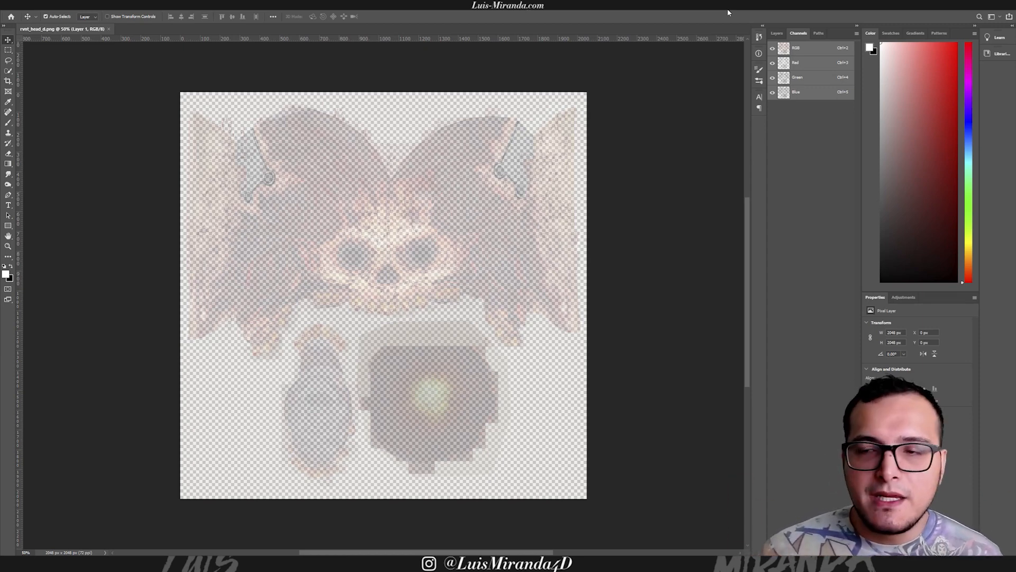
Create a layer mask from transparency on Layer 1 of the head texture.
left_click(776, 33)
left_click(65, 4)
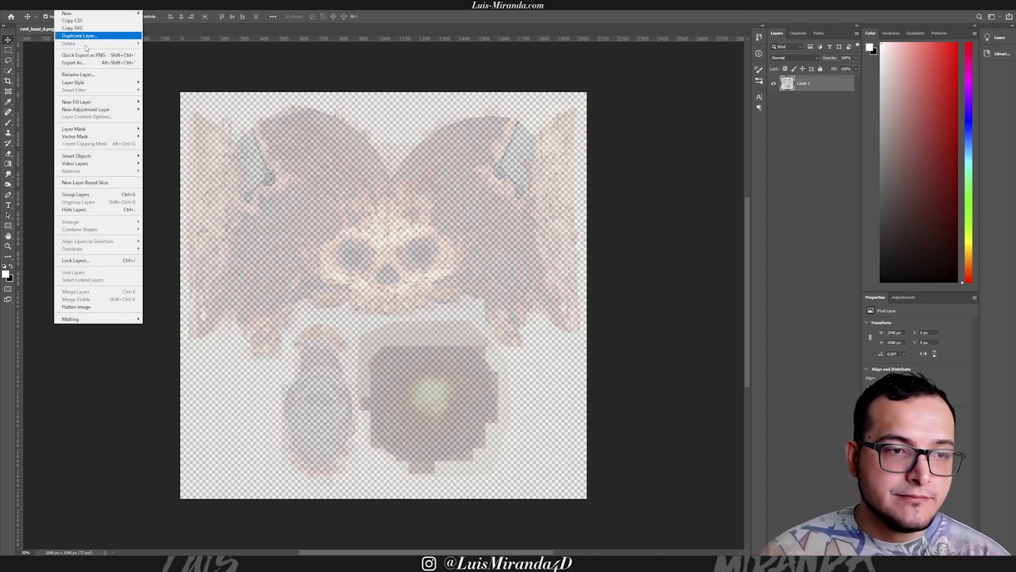
mouse_move(97, 131)
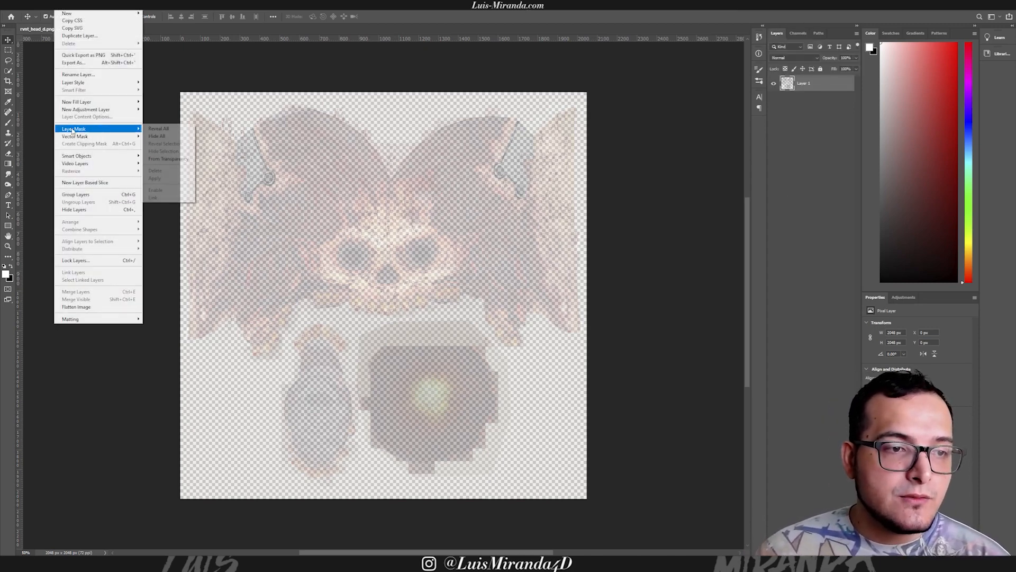
left_click(169, 159)
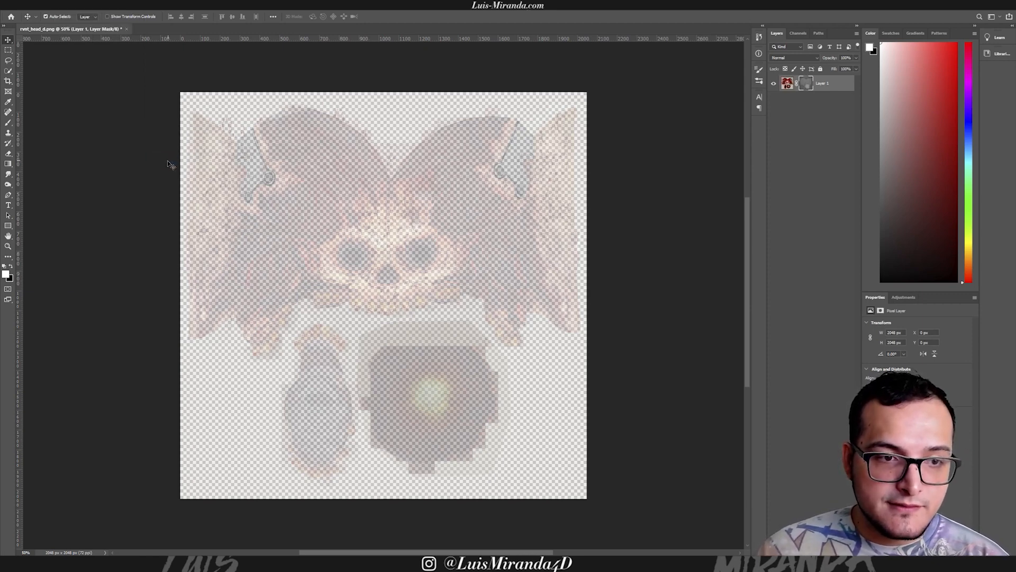
Add a new layer above Layer 1 and paste the contents of Layer 1's mask into it as a greyscale image.
left_click(793, 86)
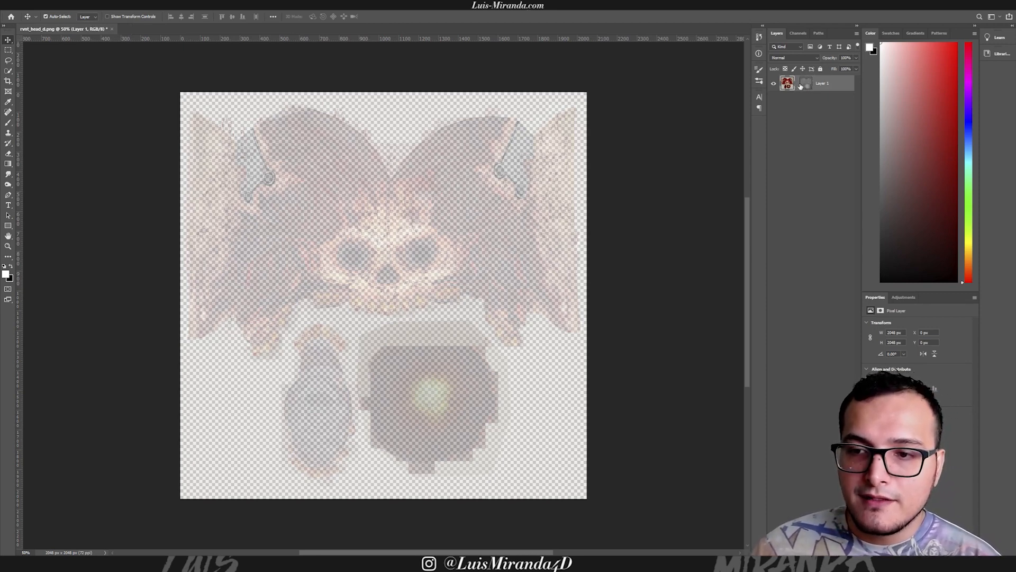
left_click(807, 86)
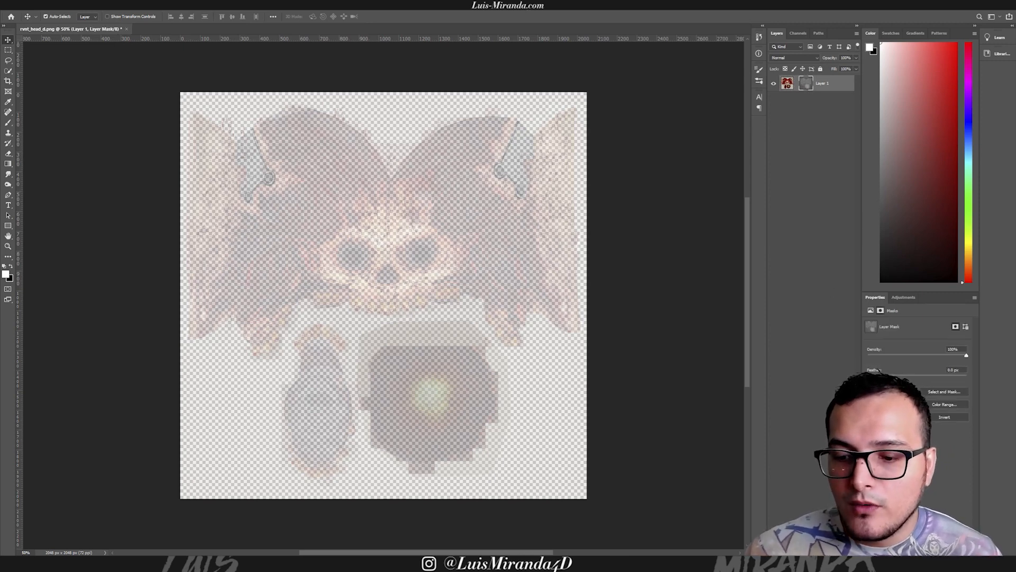
key("ctrl+shift+alt+n")
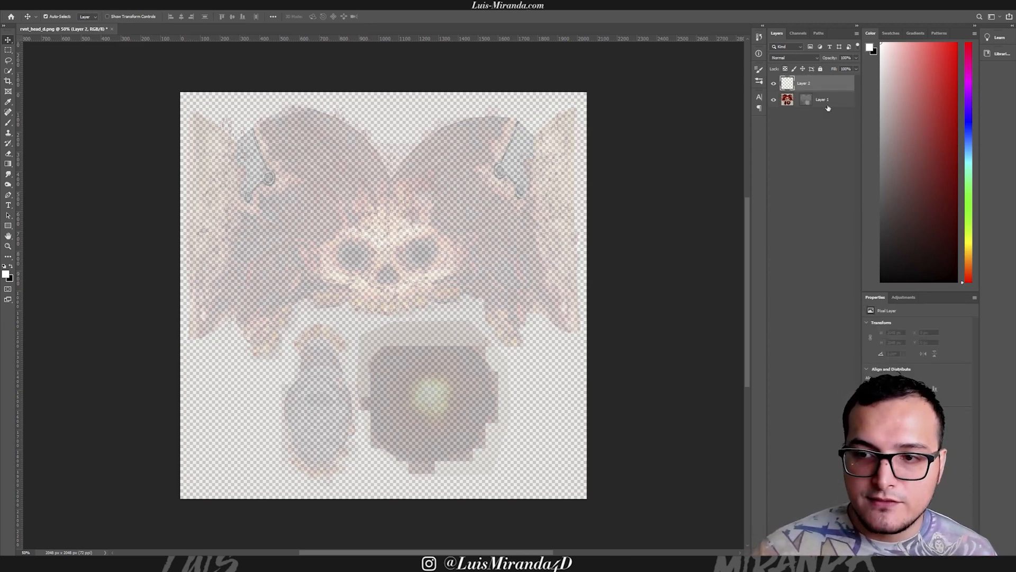
left_click(805, 102)
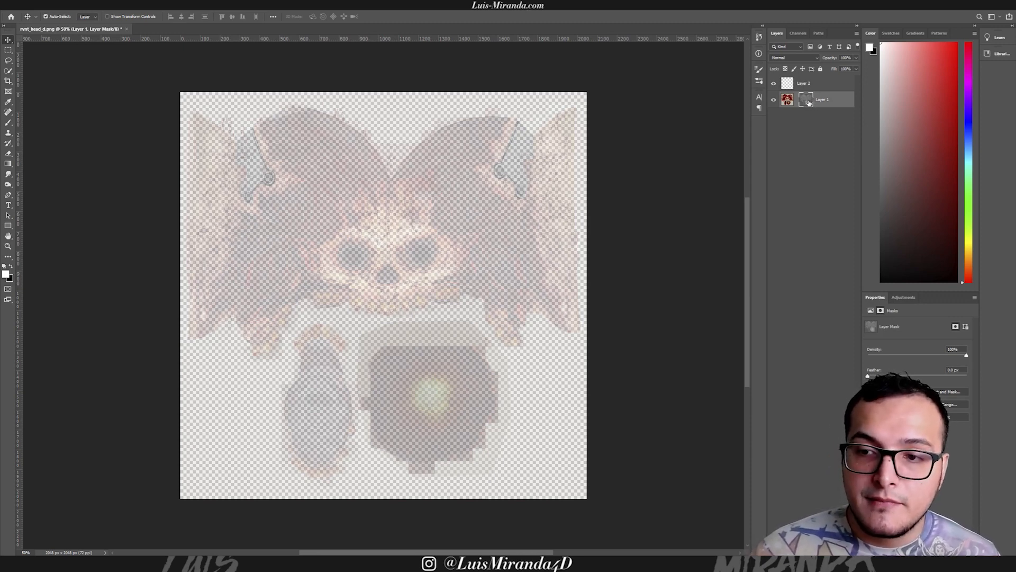
left_click(807, 102, "alt")
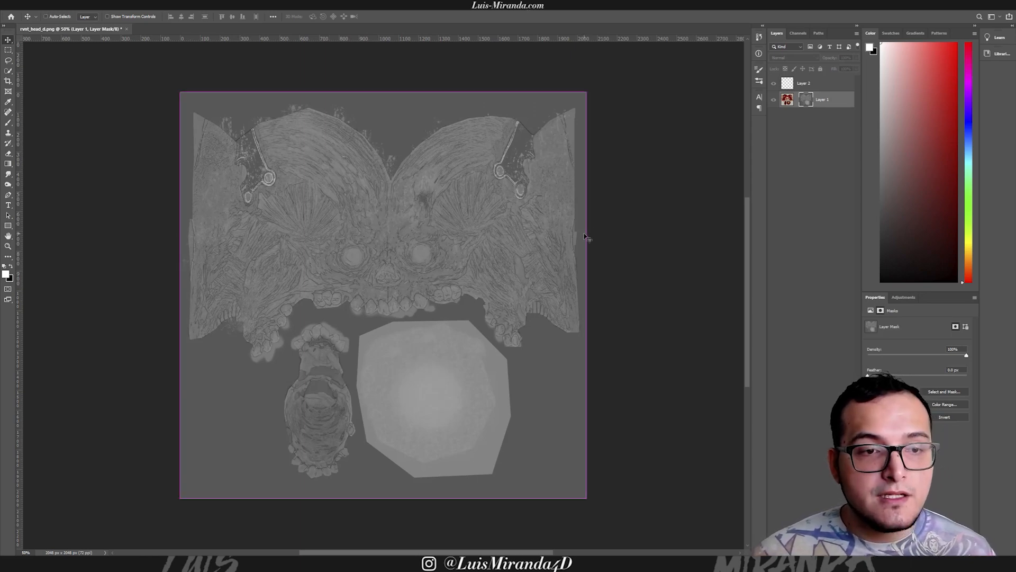
key("ctrl+a")
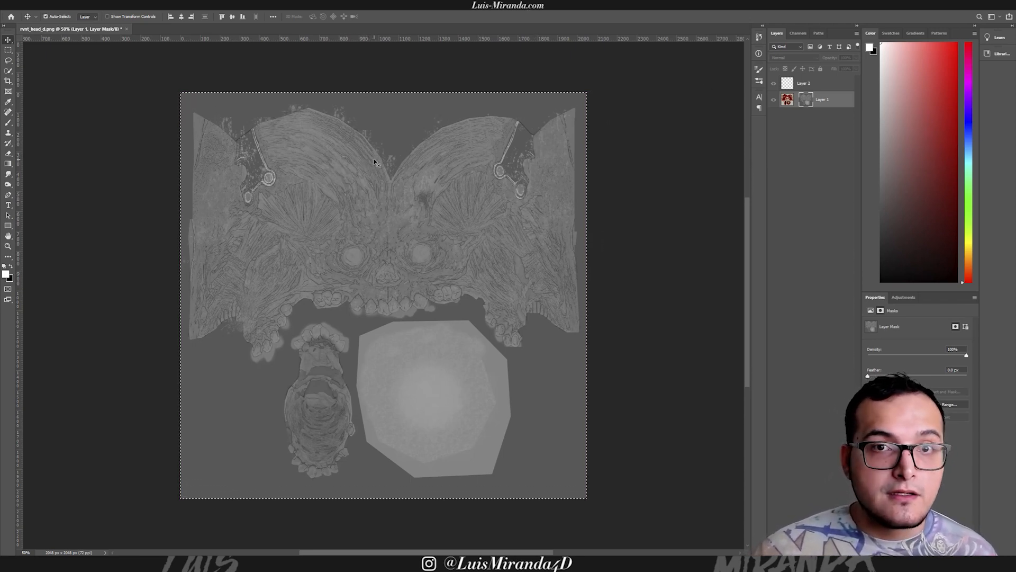
left_click(787, 86)
key("ctrl+v")
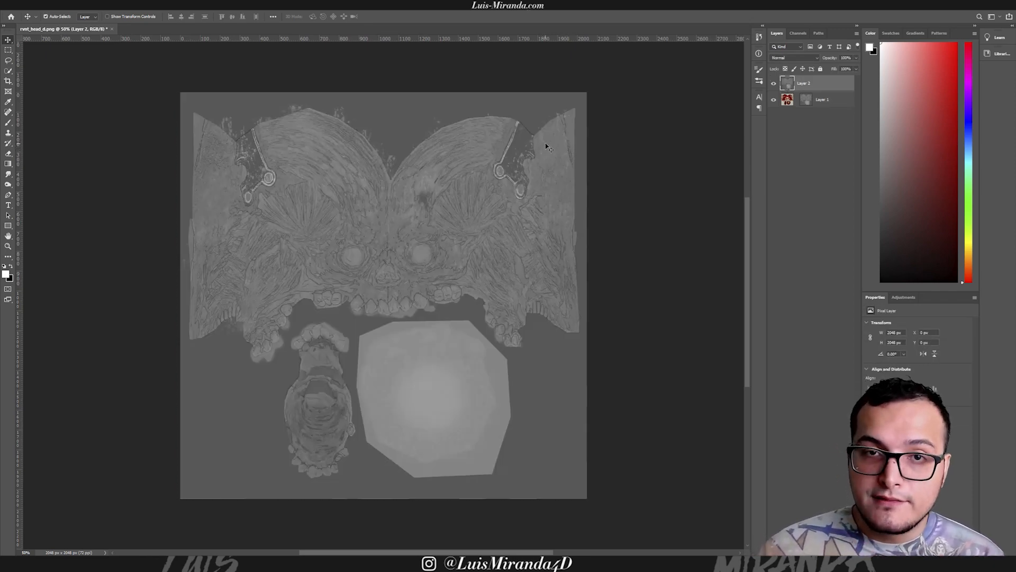
Delete the layer mask from Layer 1, and toggle Layer 2's visibility to compare the colour and greyscale images.
left_click(774, 83)
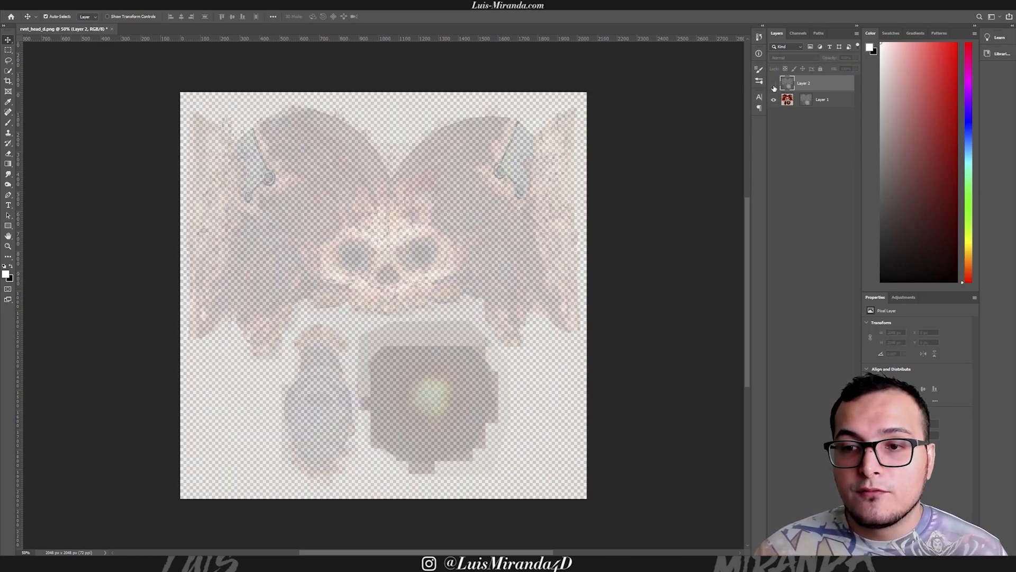
left_click(804, 103)
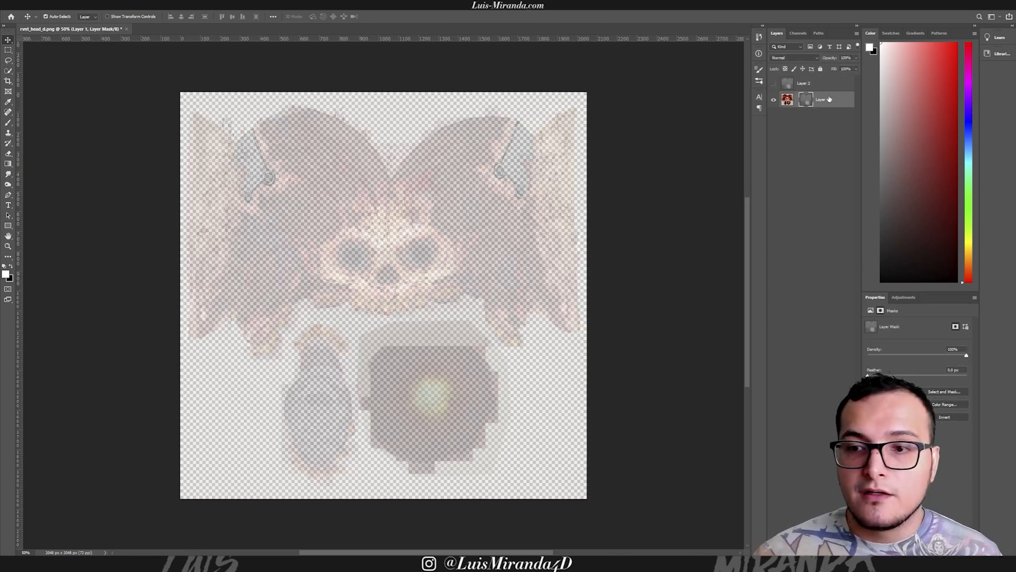
right_click(811, 100)
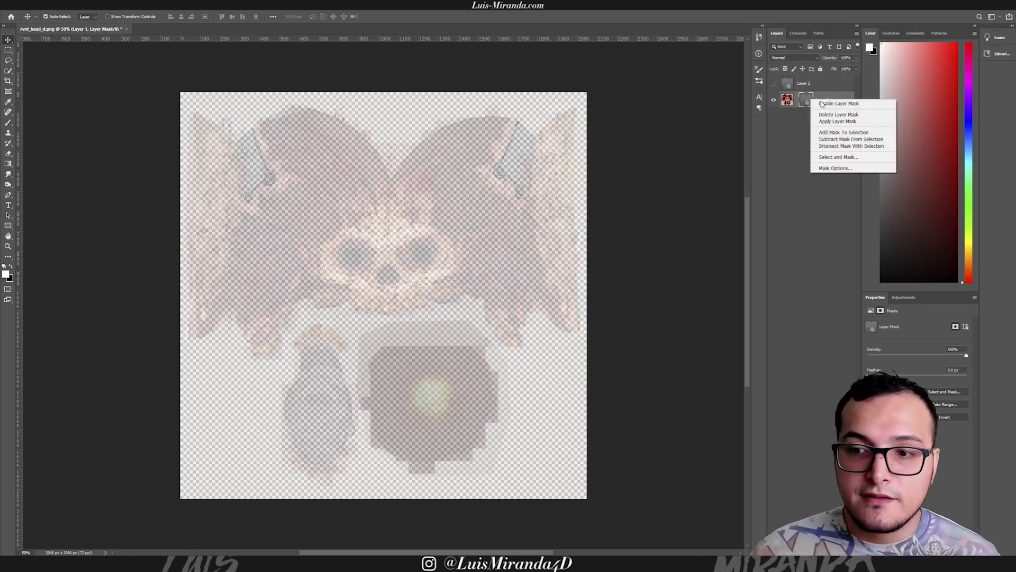
left_click(836, 115)
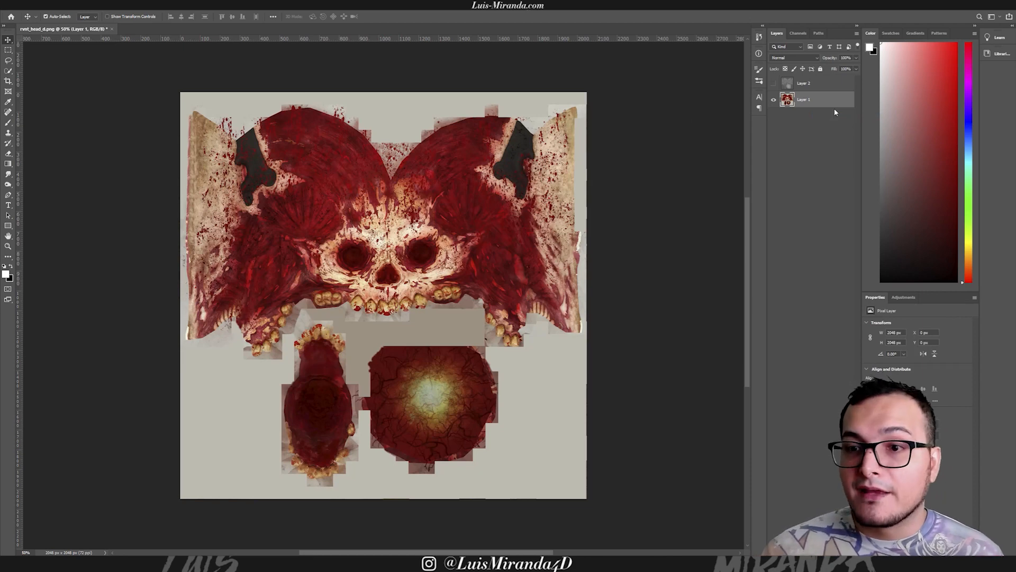
left_click(773, 83)
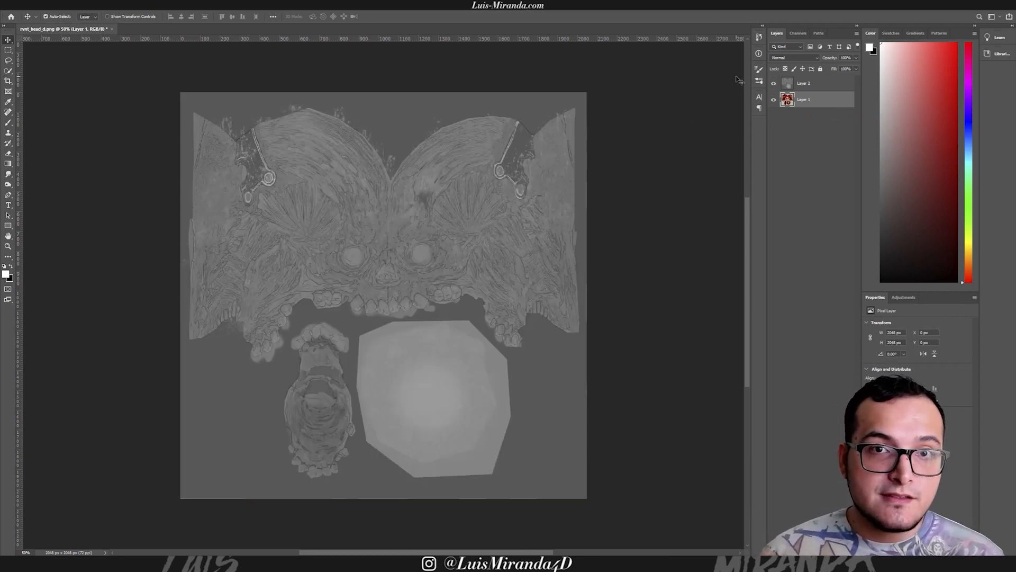
left_click(774, 83)
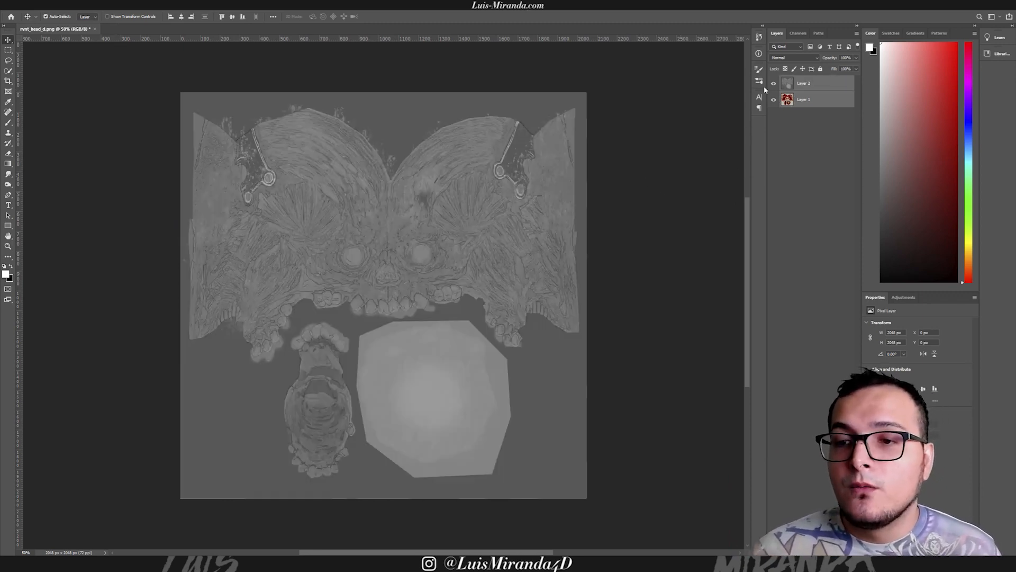
Select Layer 1 and Layer 2 together and open the Export As options for them.
left_click(827, 85)
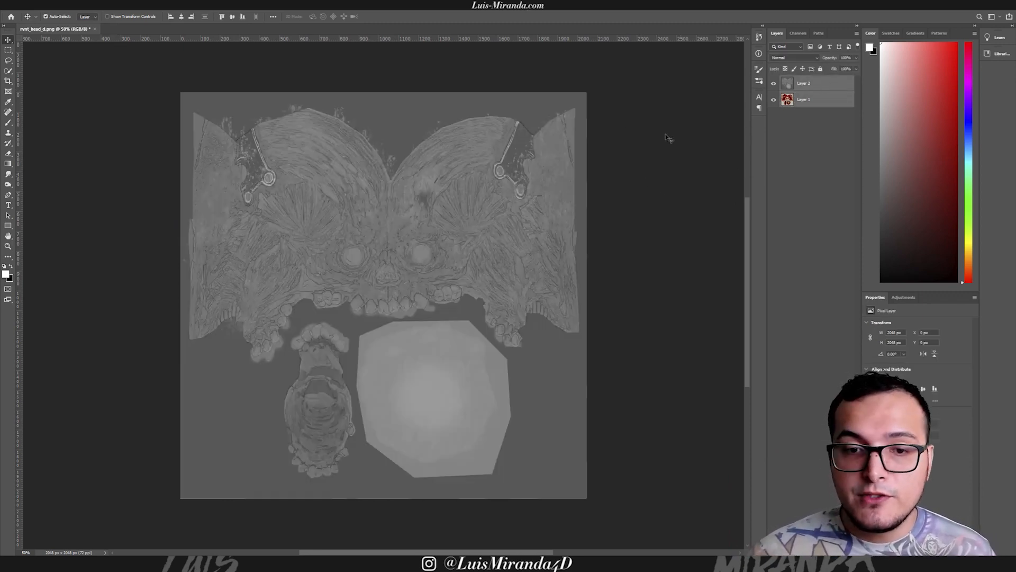
right_click(818, 102)
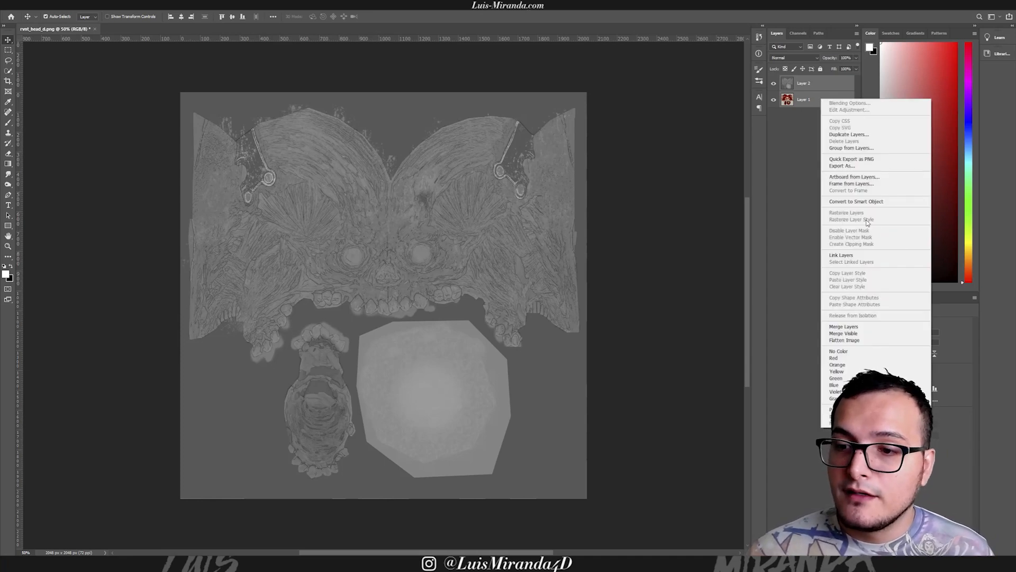
left_click(846, 166)
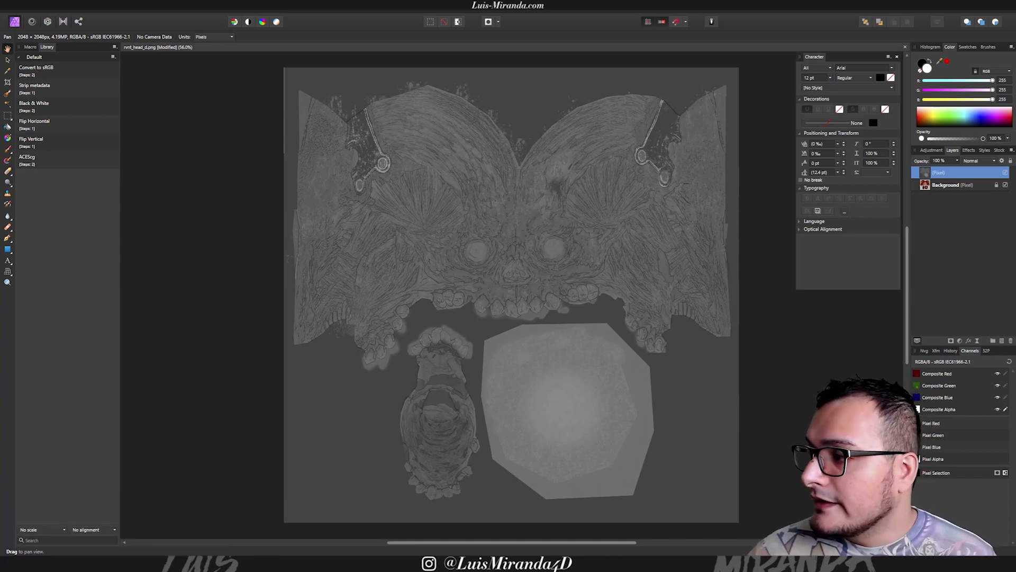
In Affinity Photo, open rvnt_head_n.png, paste its alpha as a greyscale layer, and make the Background layer fully opaque.
left_click_drag(466, 170, 409, 42)
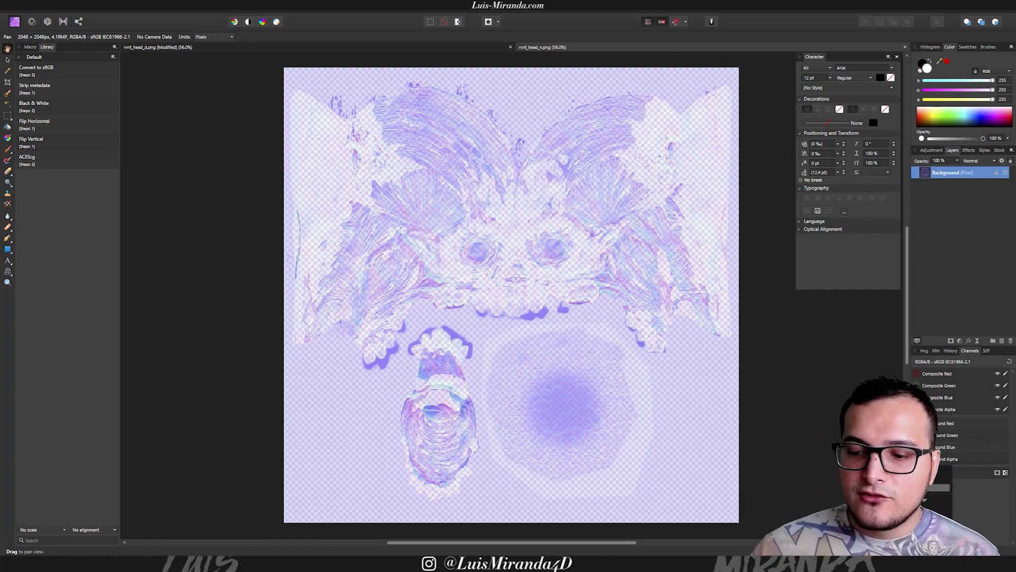
key("ctrl+v")
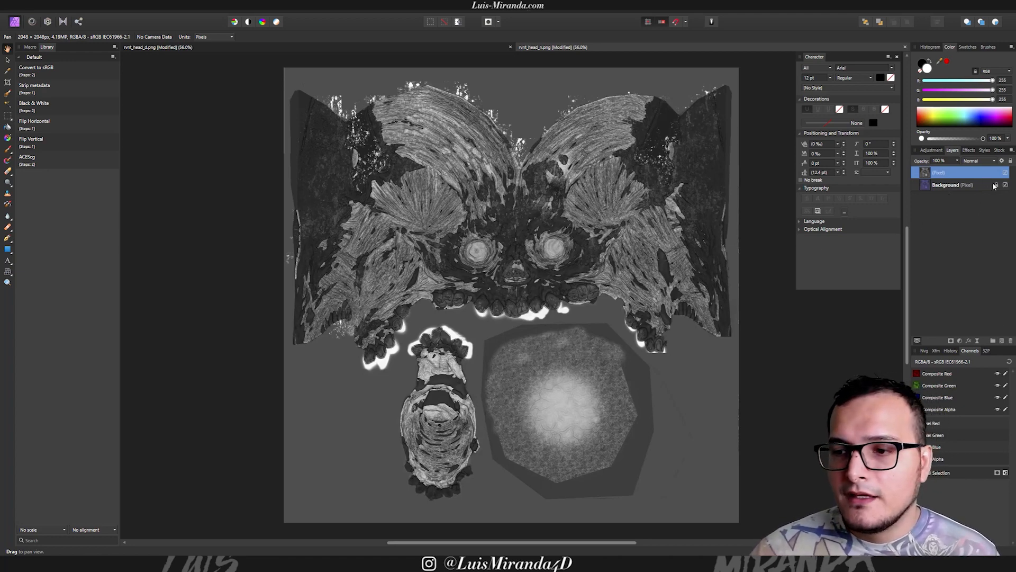
left_click(1005, 173)
left_click(954, 185)
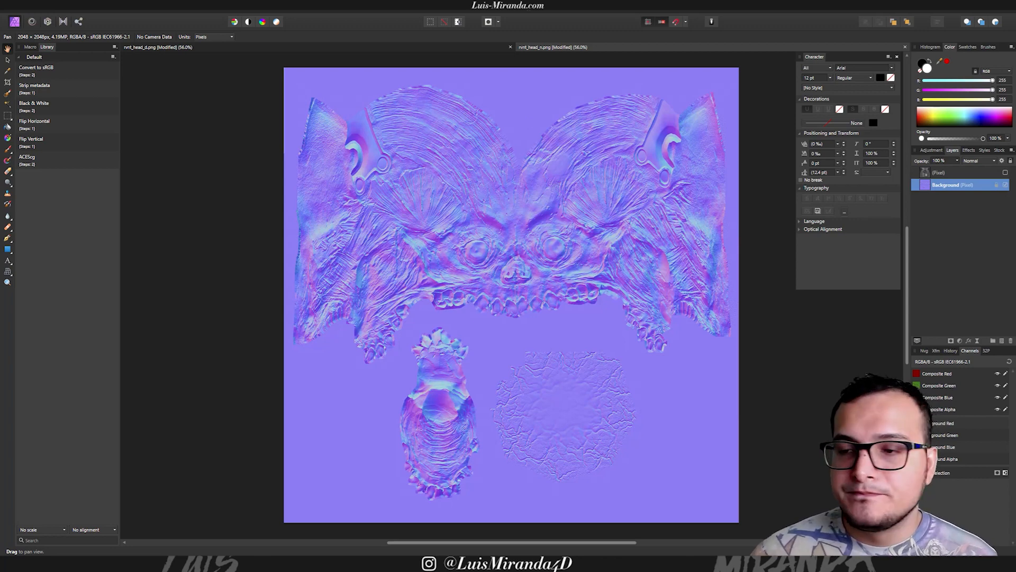
left_click(1005, 173)
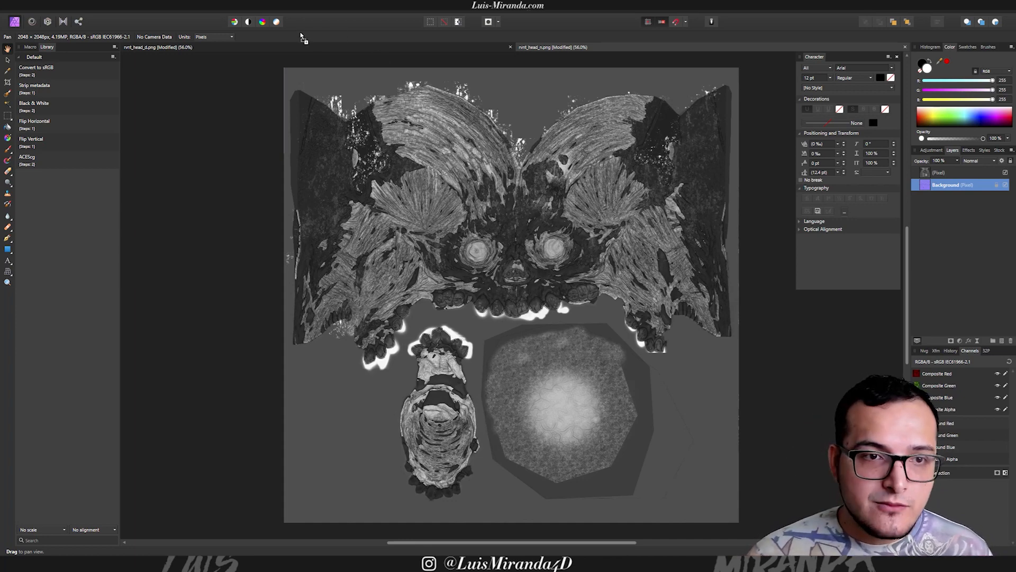
Open rvnt_head_s.png, isolate its composite alpha, paste it as a greyscale layer, and fill the Background's alpha.
left_click(334, 44)
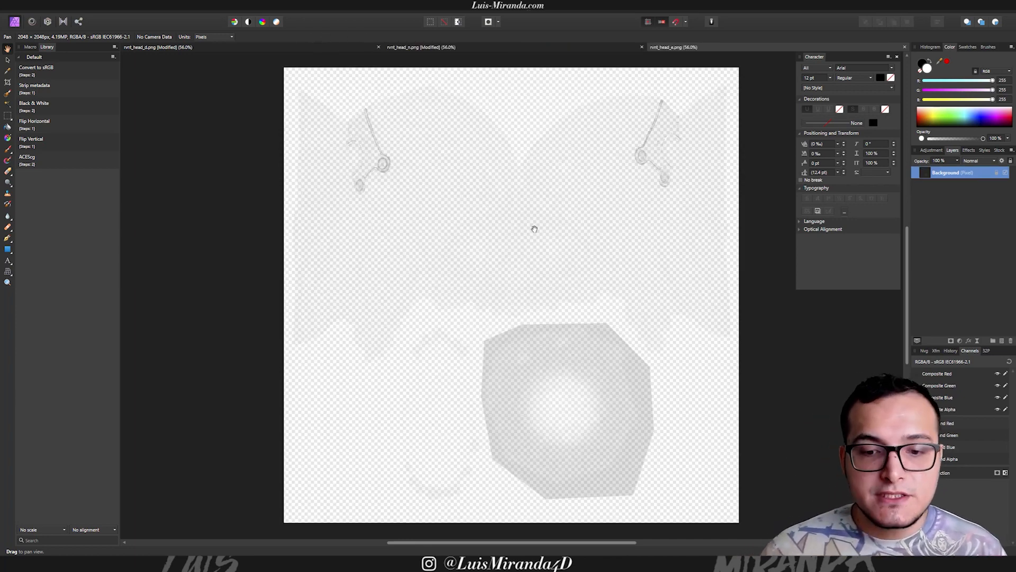
left_click(966, 408)
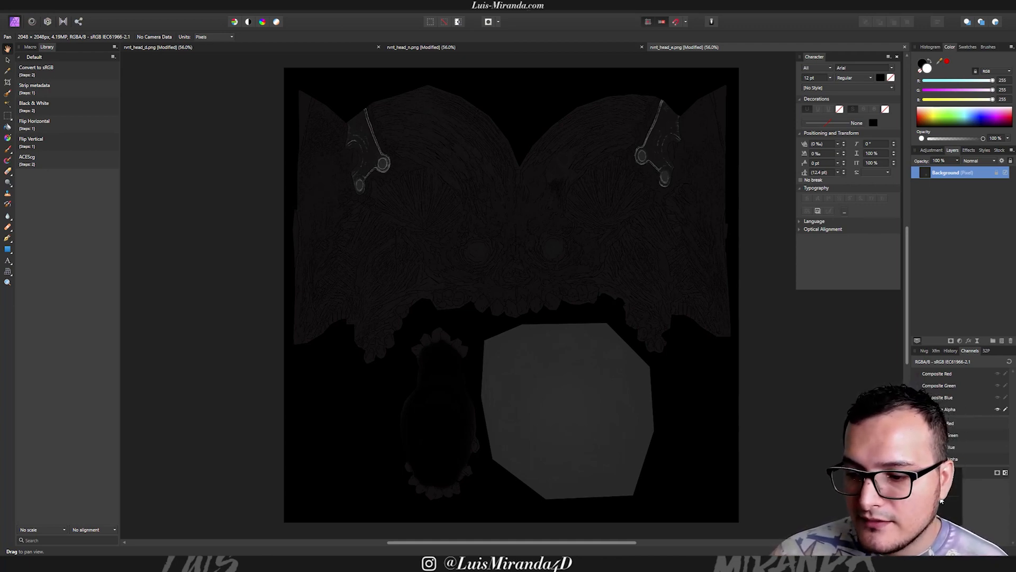
key("ctrl+v")
left_click(973, 184)
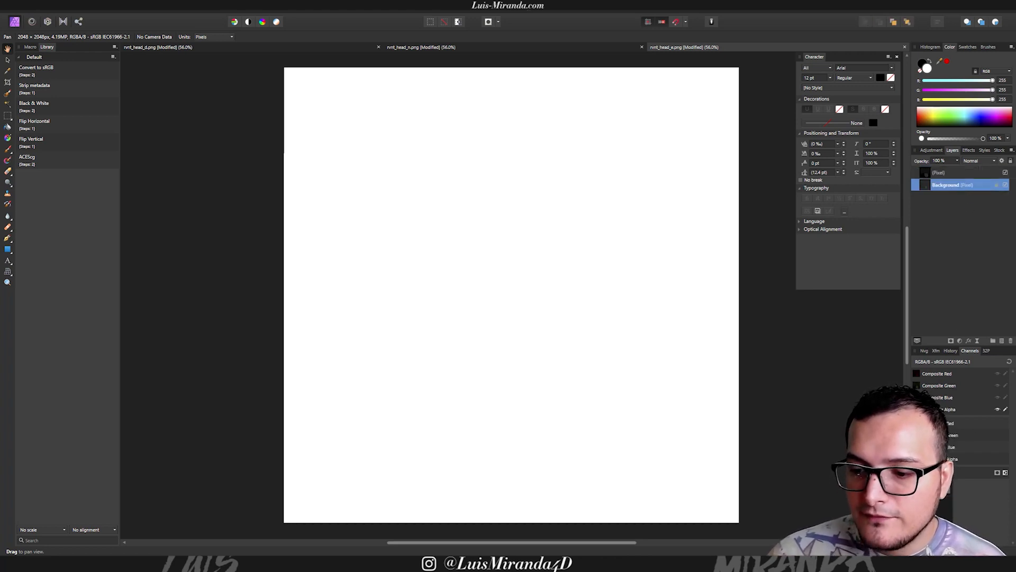
Hide the pasted alpha layer, restore the red, green and blue composite channels, and compare the layer with Background.
left_click(1005, 173)
left_click(997, 386)
left_click(998, 398)
left_click(999, 374)
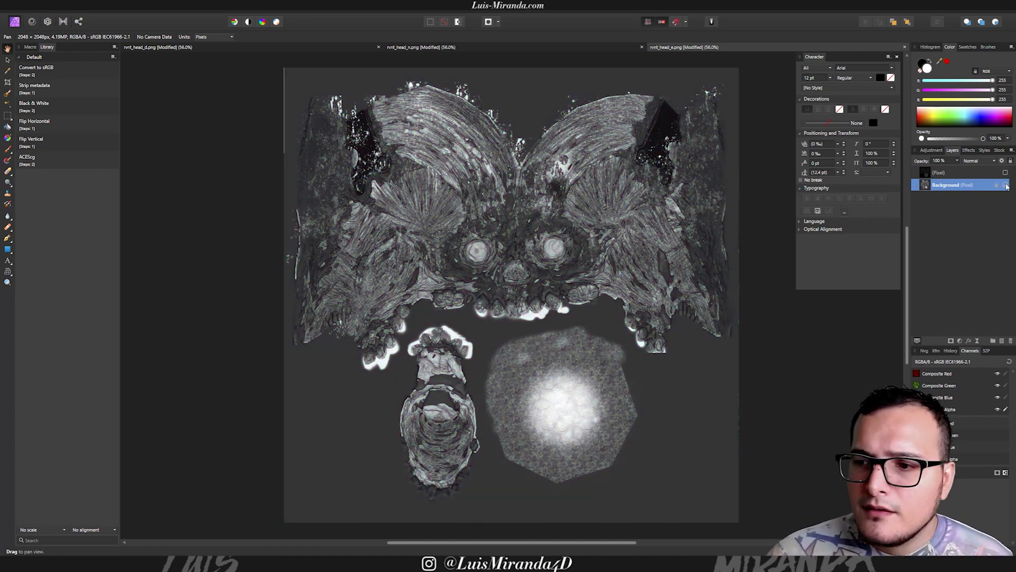
left_click(1005, 173)
left_click(1005, 174)
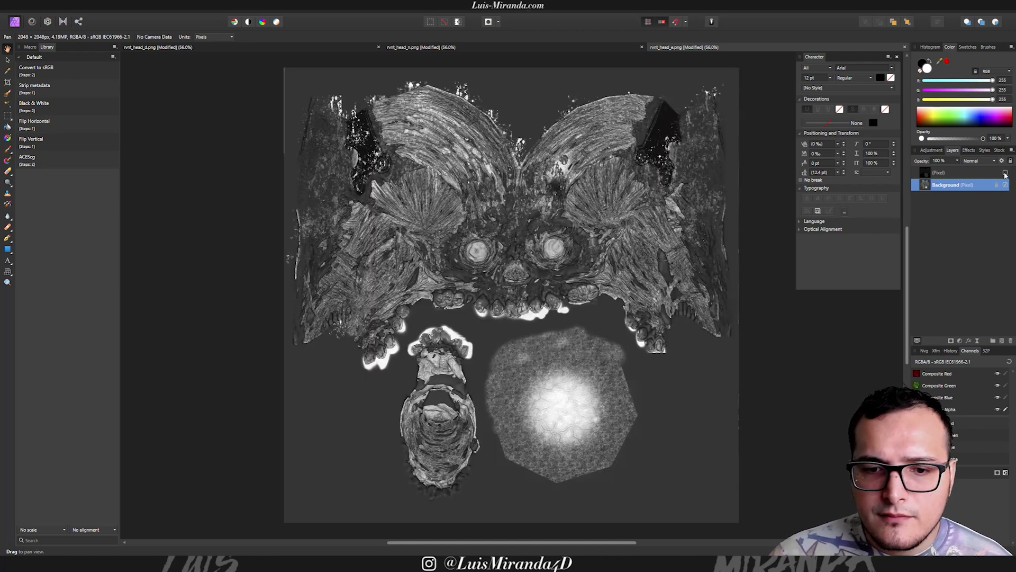
left_click(1005, 173)
left_click(1006, 173)
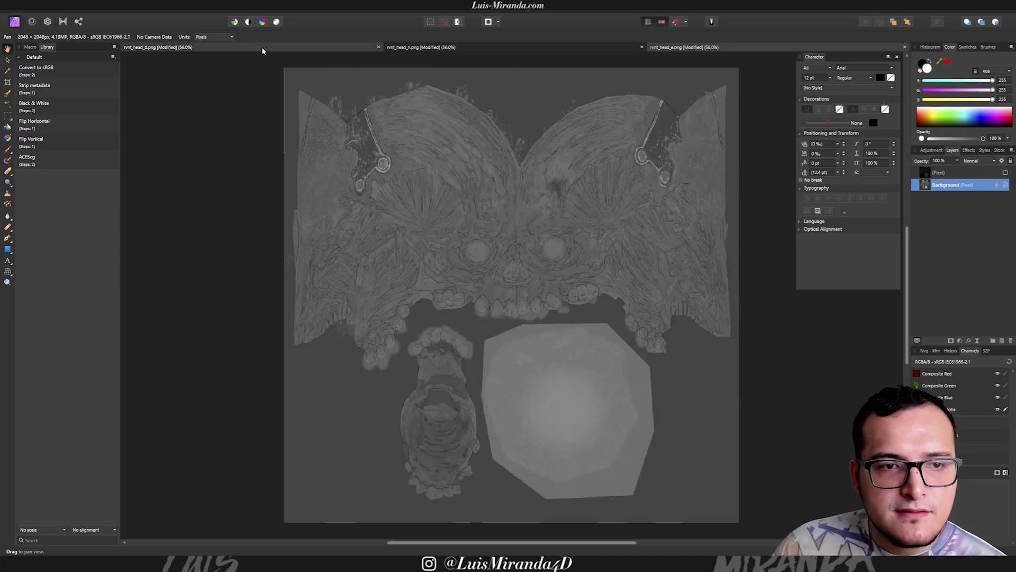
Compare the separated maps across the three open head texture documents.
left_click(263, 52)
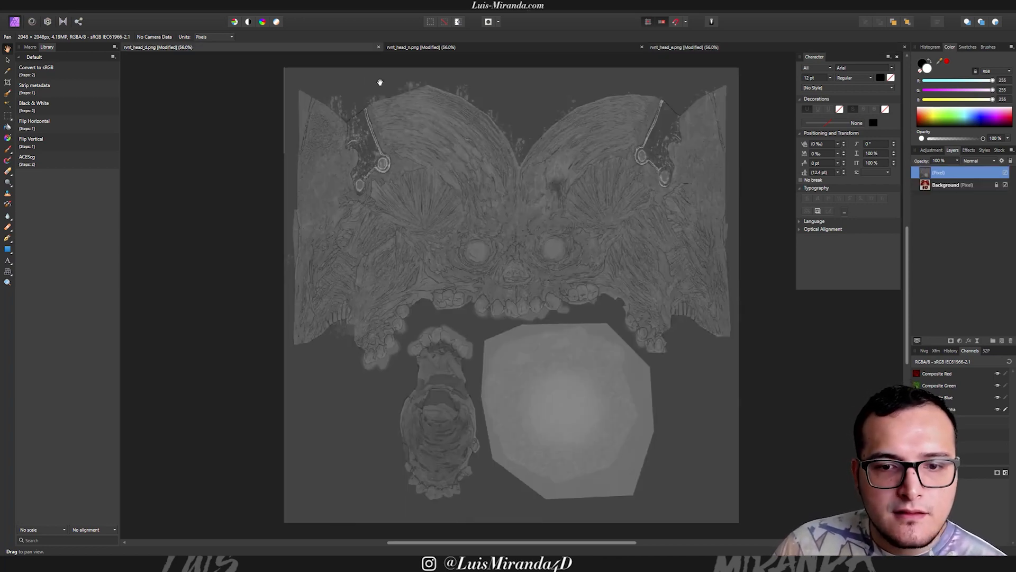
left_click(439, 49)
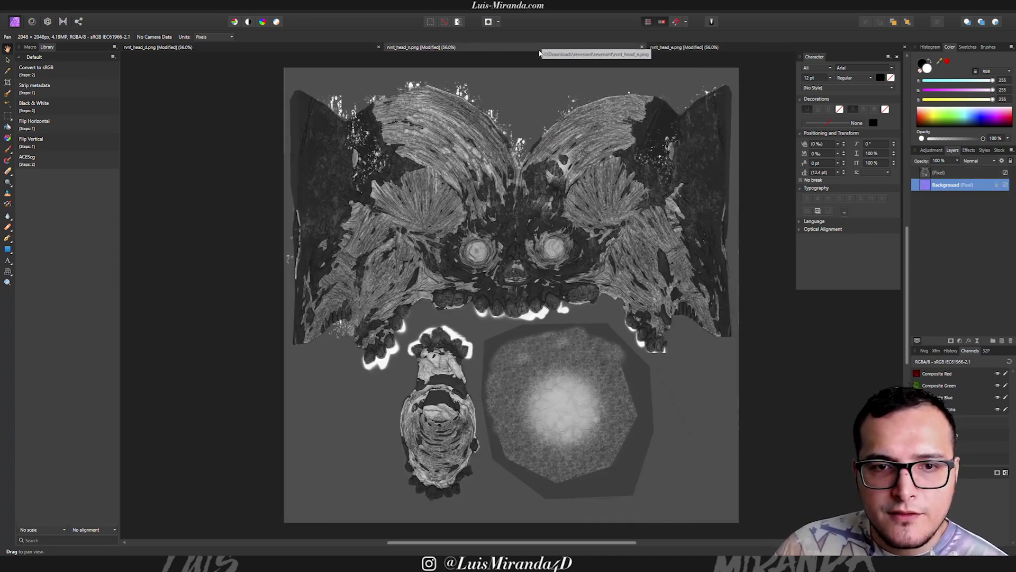
left_click(682, 48)
left_click(588, 48)
left_click(673, 49)
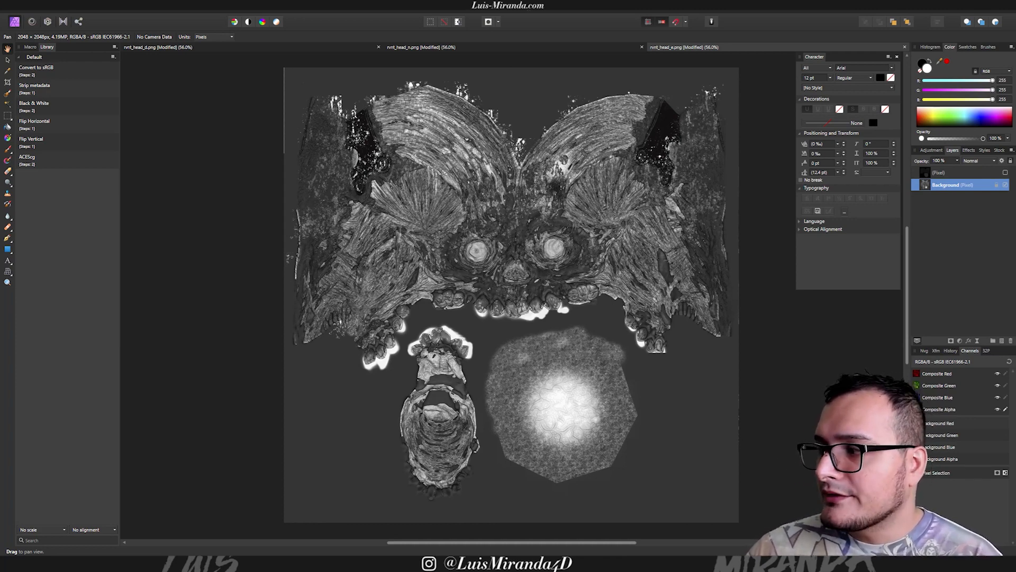
Open rvnt_armor_s.png and isolate its composite alpha channel.
left_click_drag(481, 144, 460, 40)
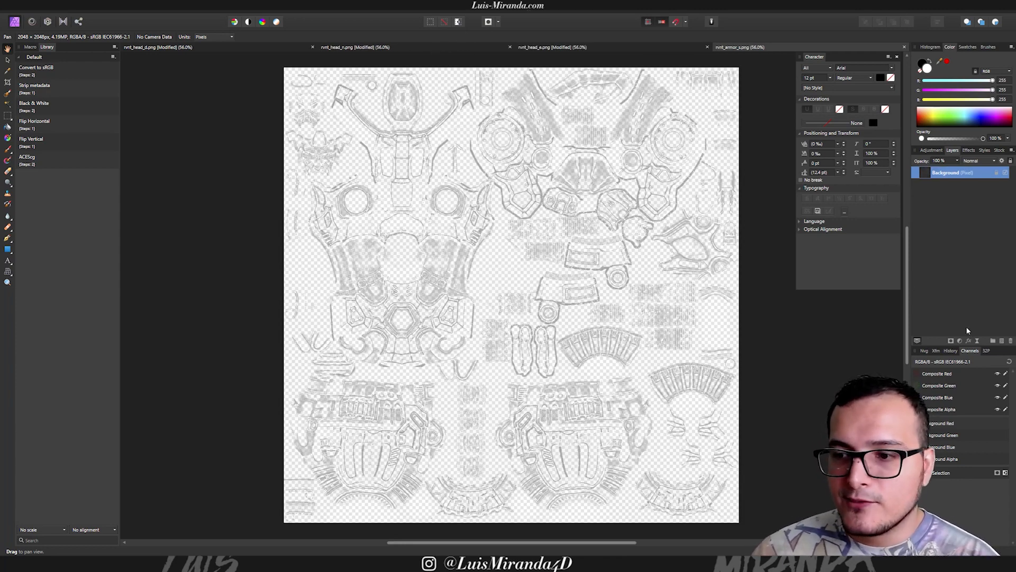
left_click(950, 410, "alt")
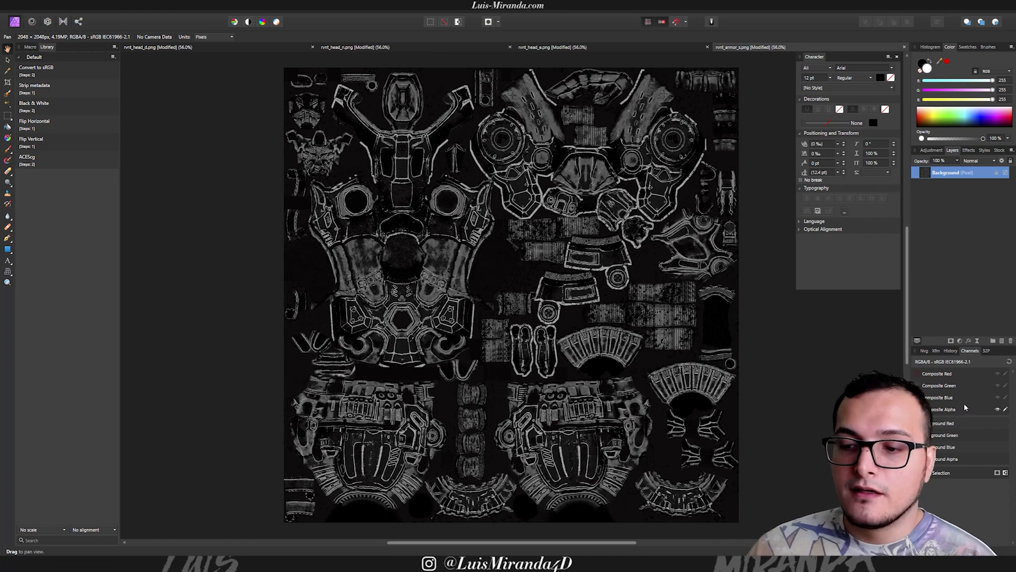
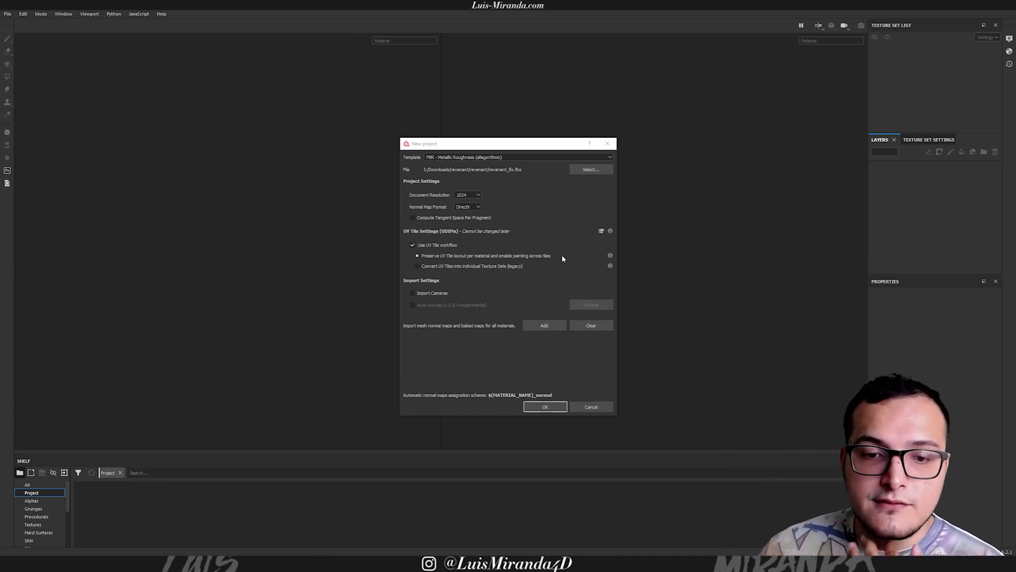
In Substance Painter, create a UV Tile project from the revenant FBX with the PBR - Metallic Roughness template and inspect the model from several angles.
mouse_move(447, 306)
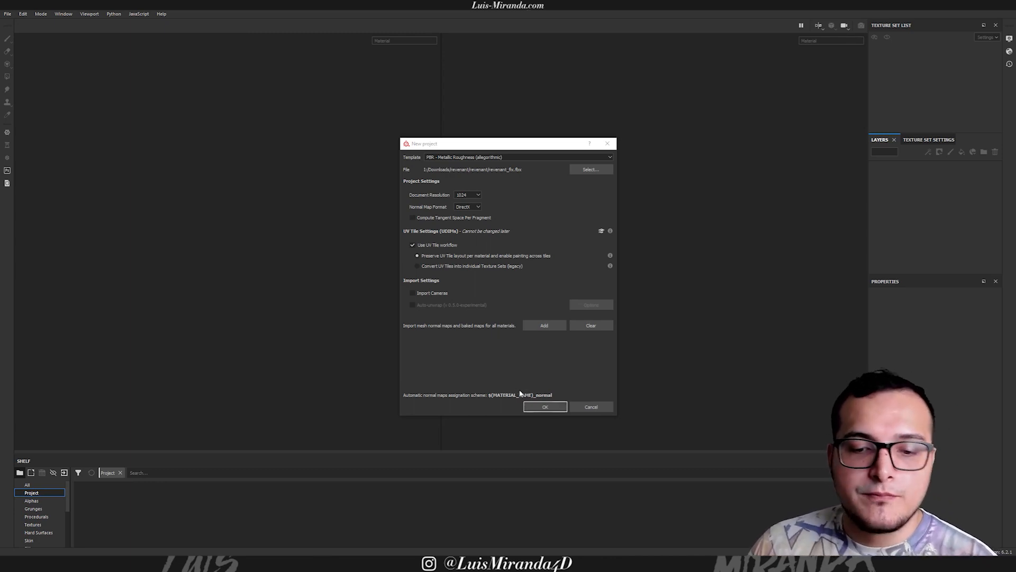
left_click(546, 407)
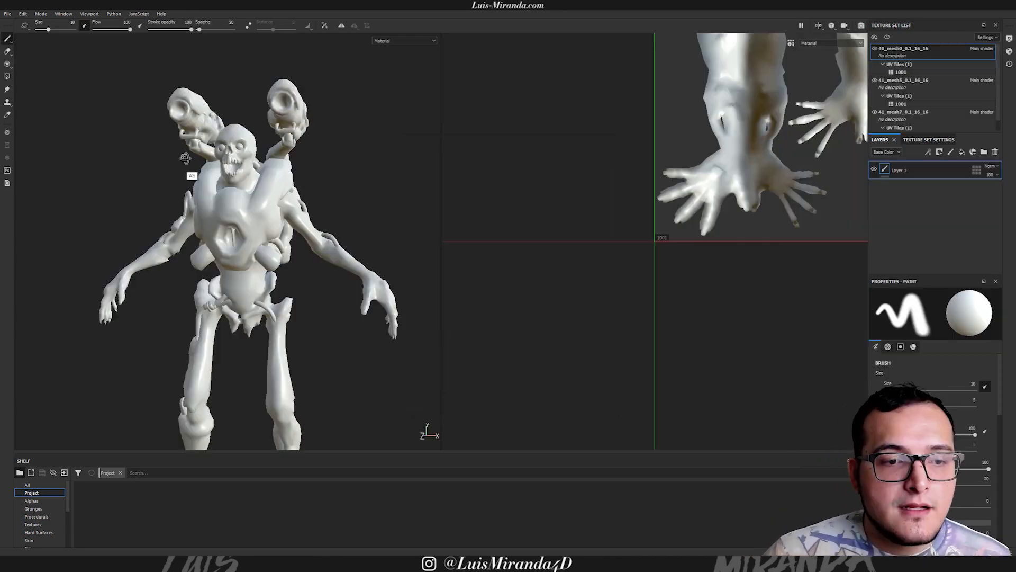
left_click_drag(195, 155, 212, 180, "alt")
right_click_drag(212, 180, 242, 210, "alt")
left_click_drag(243, 209, 265, 188, "alt")
right_click_drag(264, 188, 609, 143, "alt")
left_click_drag(227, 175, 277, 224, "alt")
right_click_drag(277, 225, 261, 207, "alt")
left_click_drag(261, 206, 326, 218, "alt")
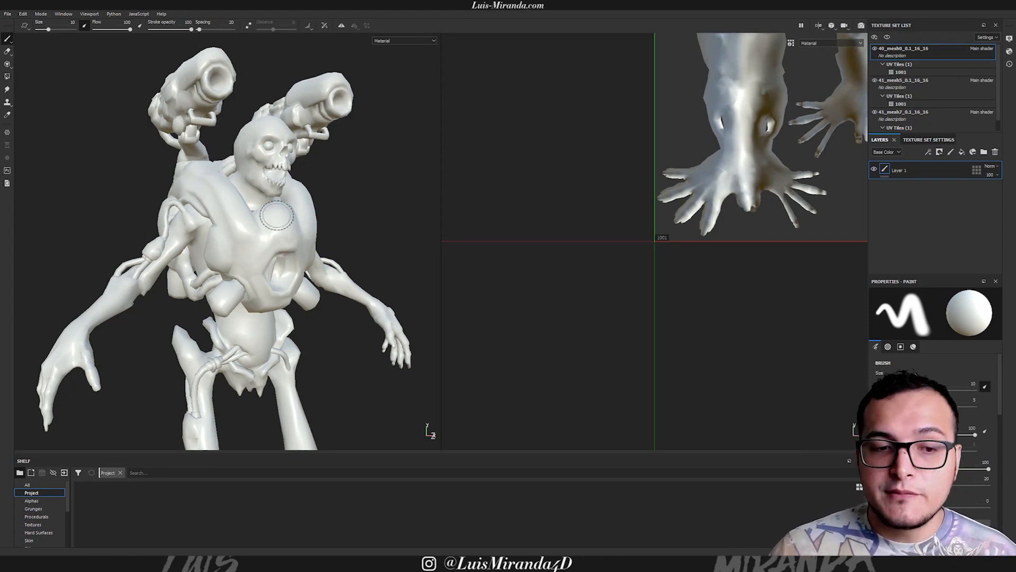
left_click_drag(255, 211, 290, 196, "alt")
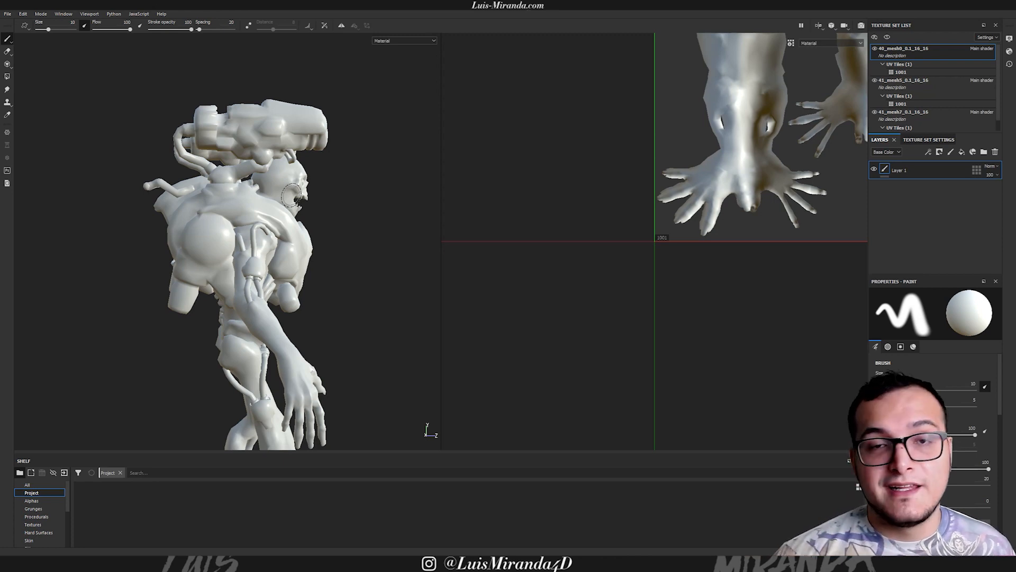
mouse_move(286, 175)
left_mouse_down("alt")
mouse_move(236, 194)
mouse_move(242, 217)
mouse_move(273, 140)
left_mouse_up("alt")
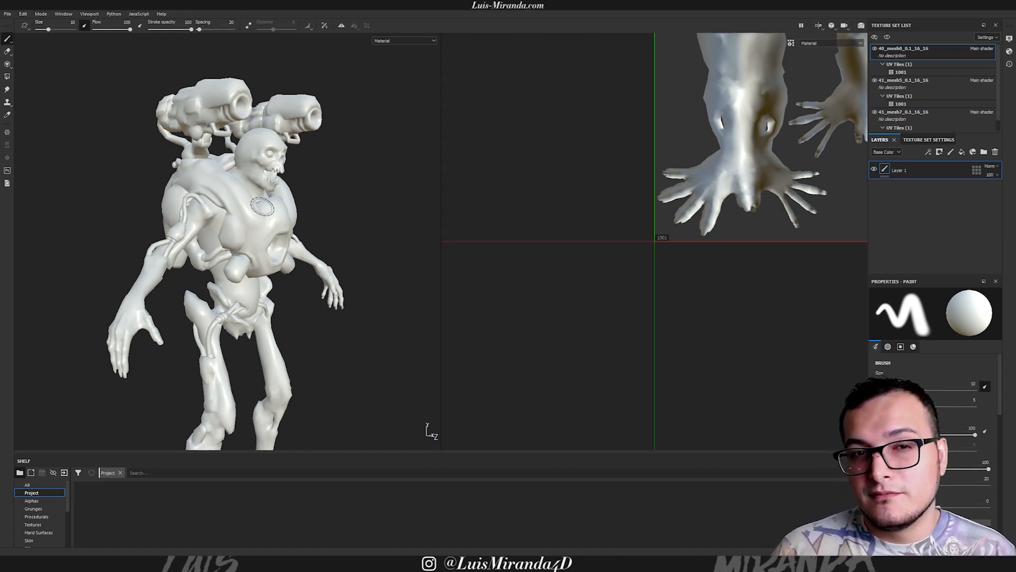
mouse_move(289, 265)
left_mouse_down("alt")
mouse_move(248, 226)
mouse_move(286, 197)
left_mouse_up("alt")
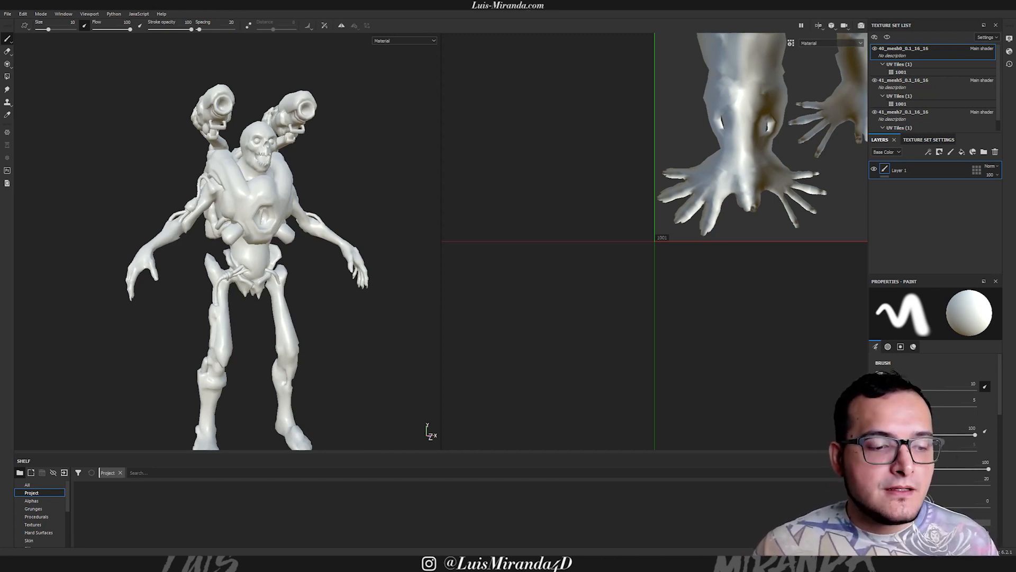
Bring up the New texture folder in File Explorer and preview rvnt_armor_d.png and rvnt_armor_metal.png.
mouse_move(48, 563)
left_click(21, 527)
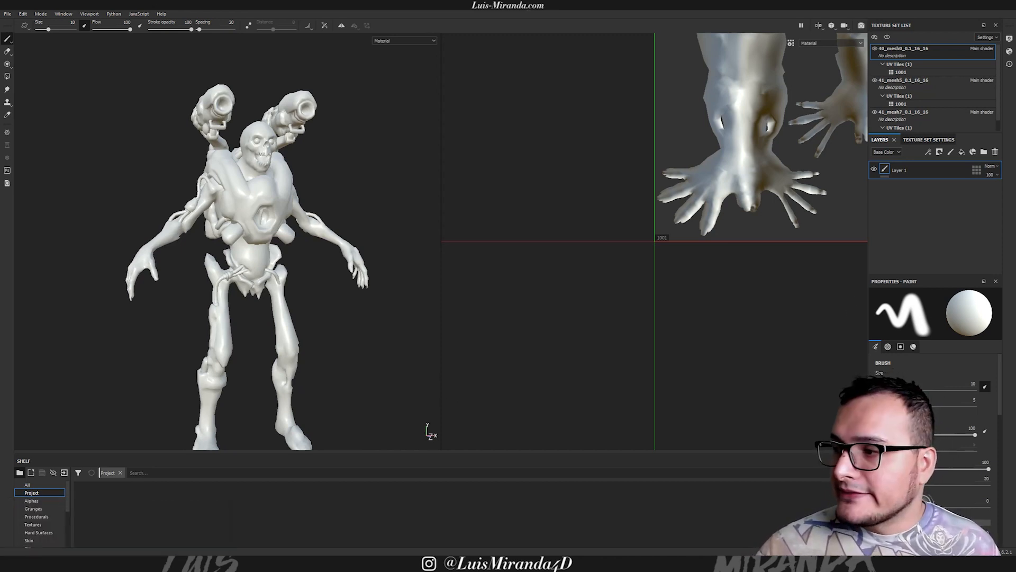
left_click_drag(1015, 96, 462, 126)
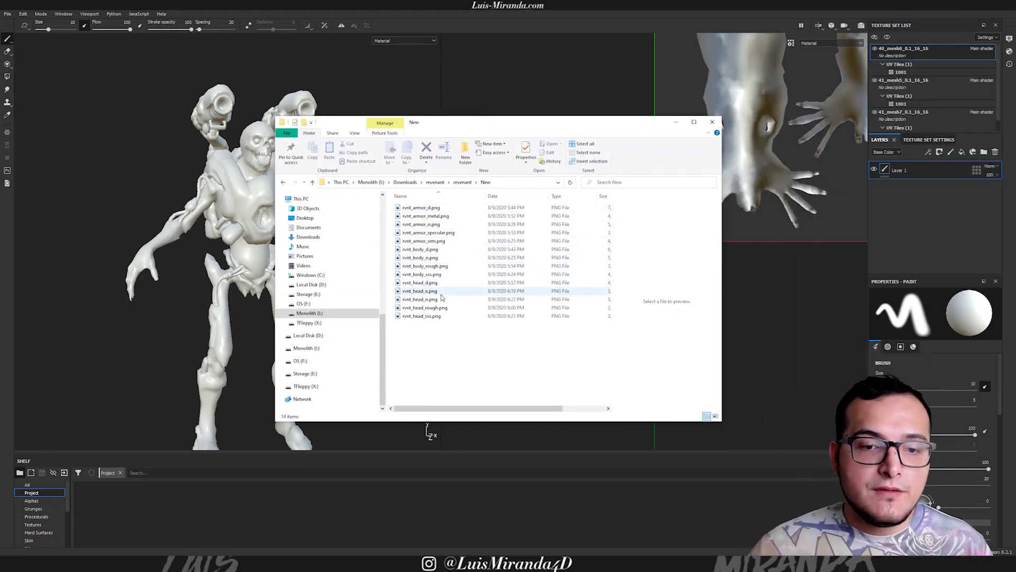
left_click(430, 207)
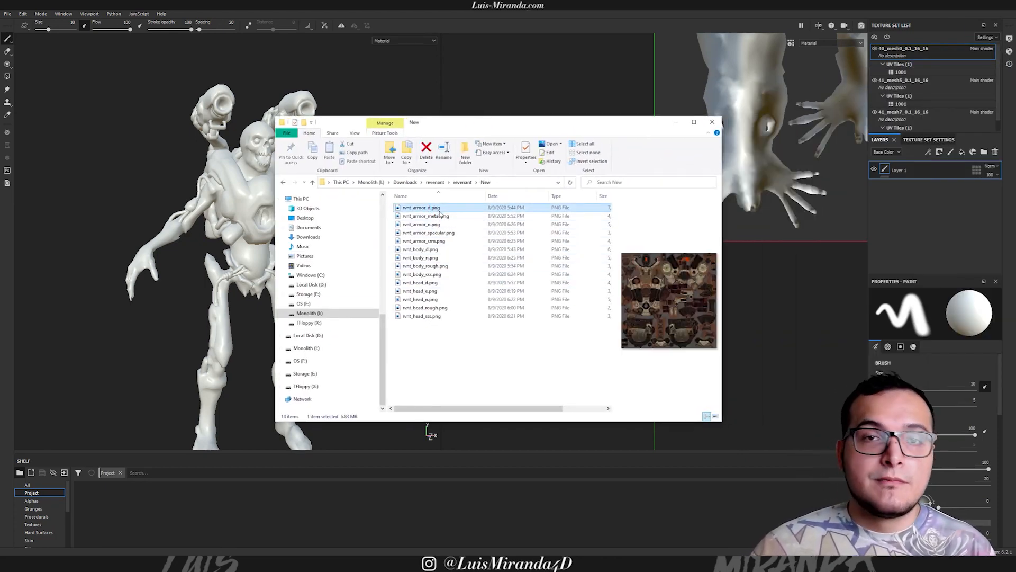
left_click(441, 217)
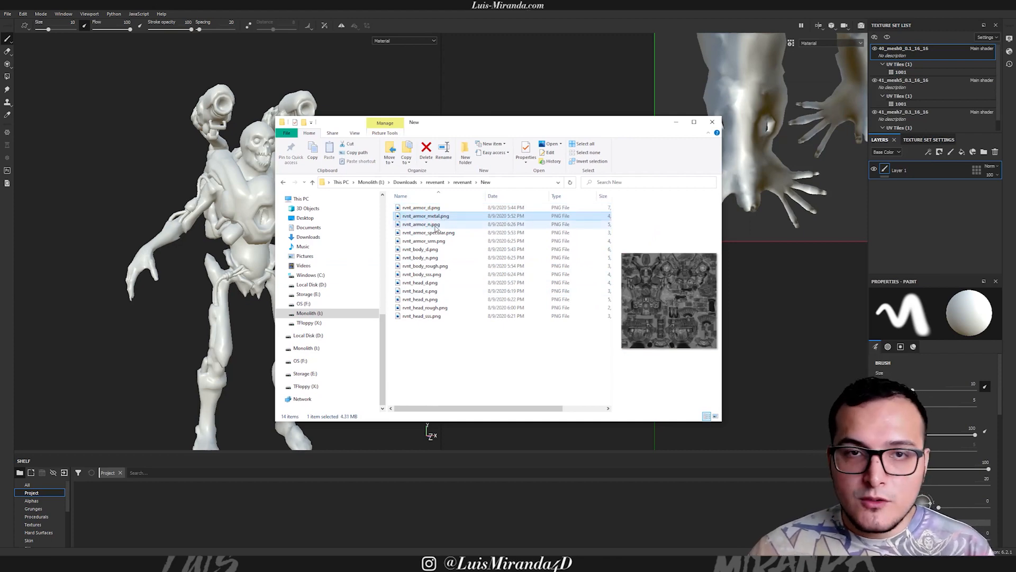
mouse_move(467, 127)
left_mouse_down()
mouse_move(694, 141)
mouse_move(1015, 139)
left_mouse_up()
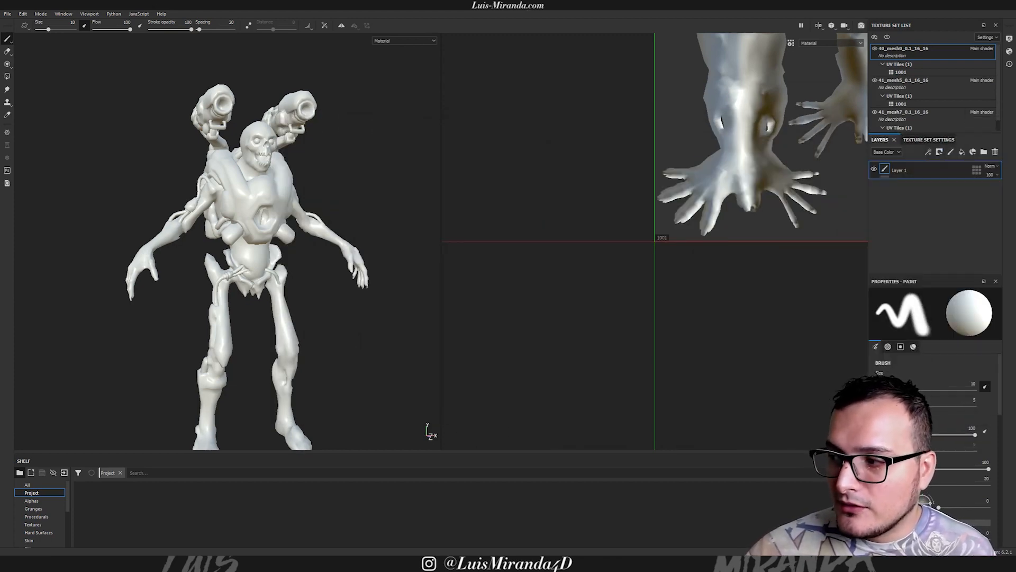
Import all 14 revenant PNG maps with texture usage into the project 'PBR - Metallic Roughness'.
left_click_drag(677, 291, 161, 528)
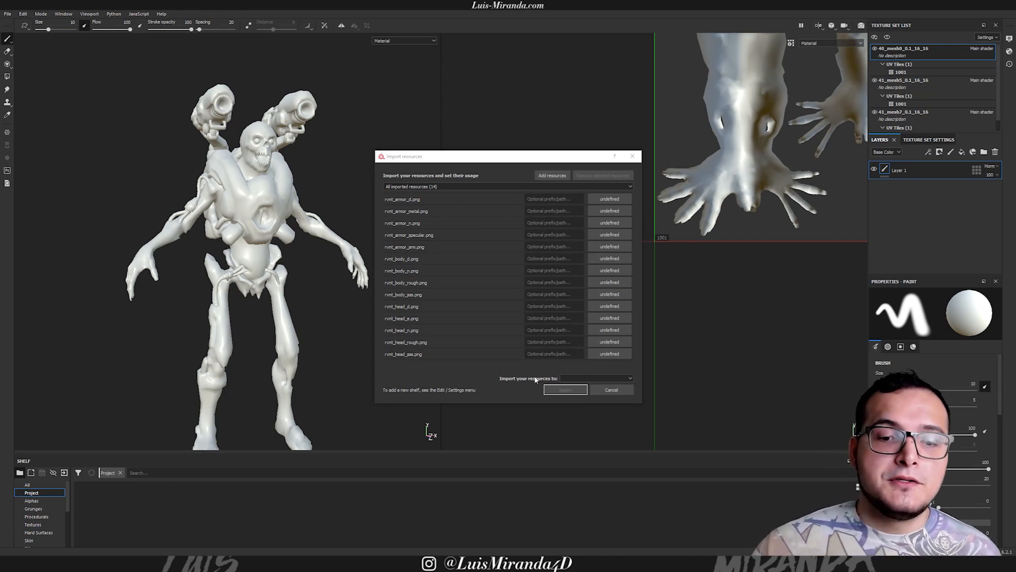
left_click(583, 380)
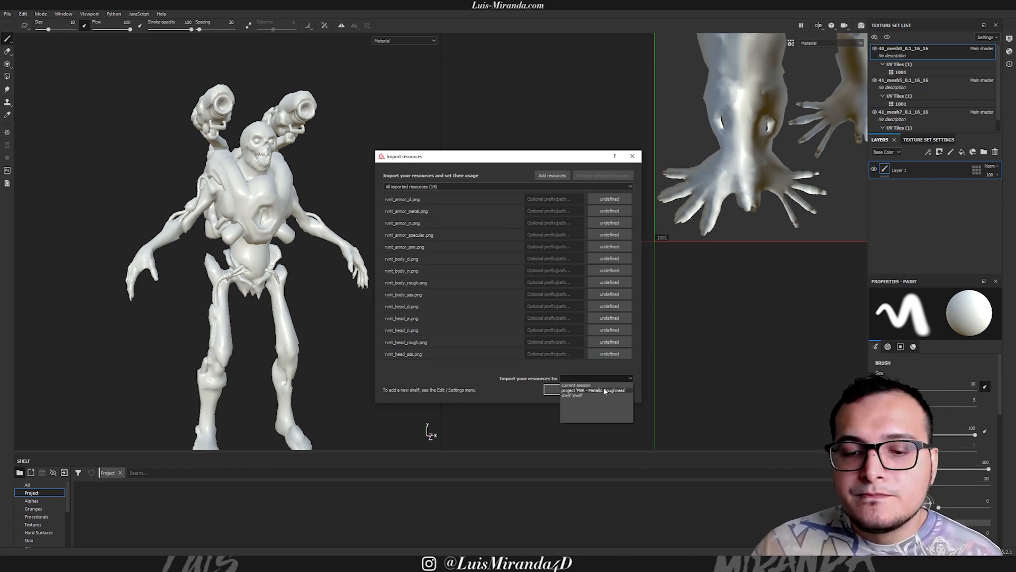
left_click(604, 391)
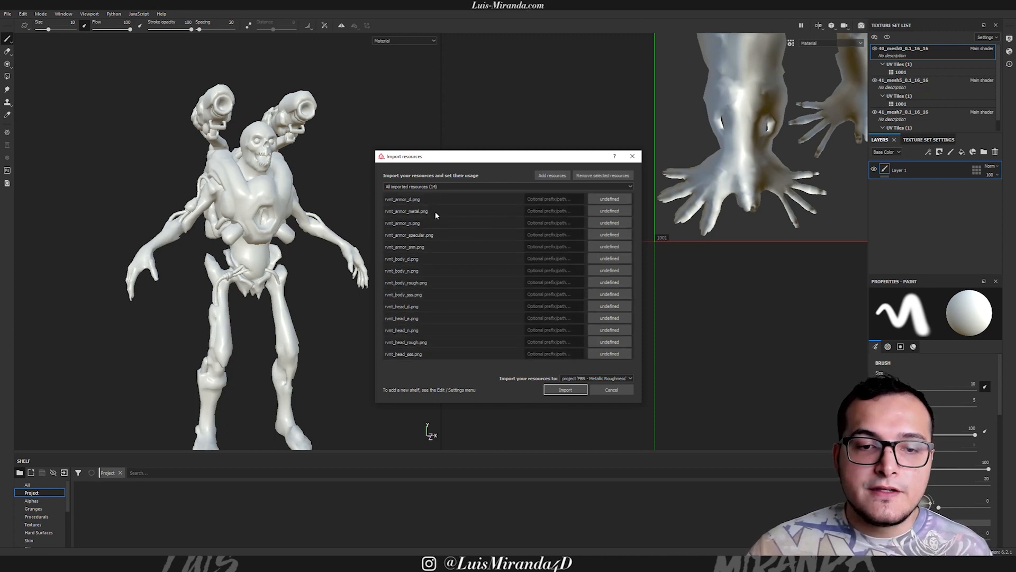
left_click(610, 199)
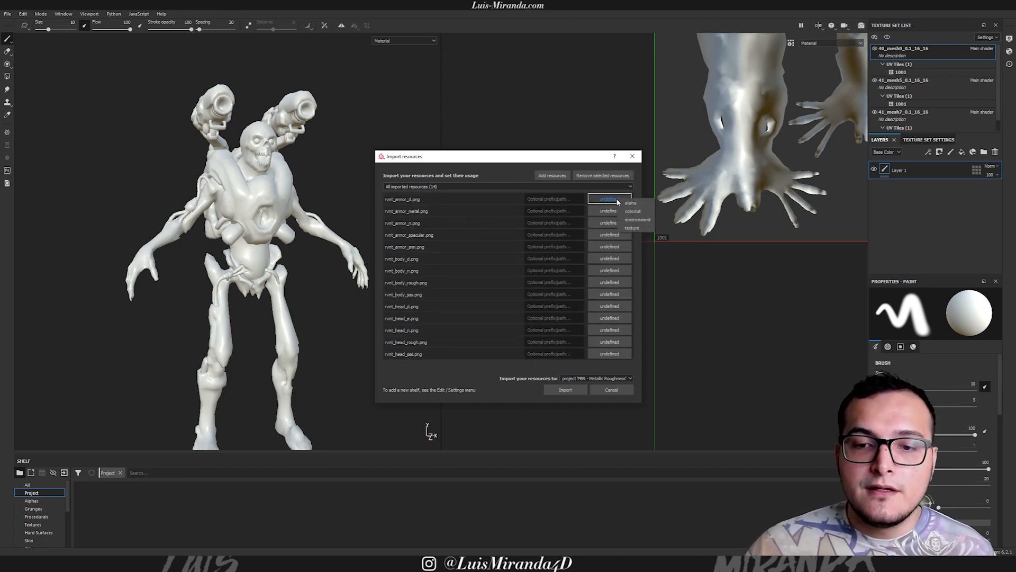
left_click(632, 227)
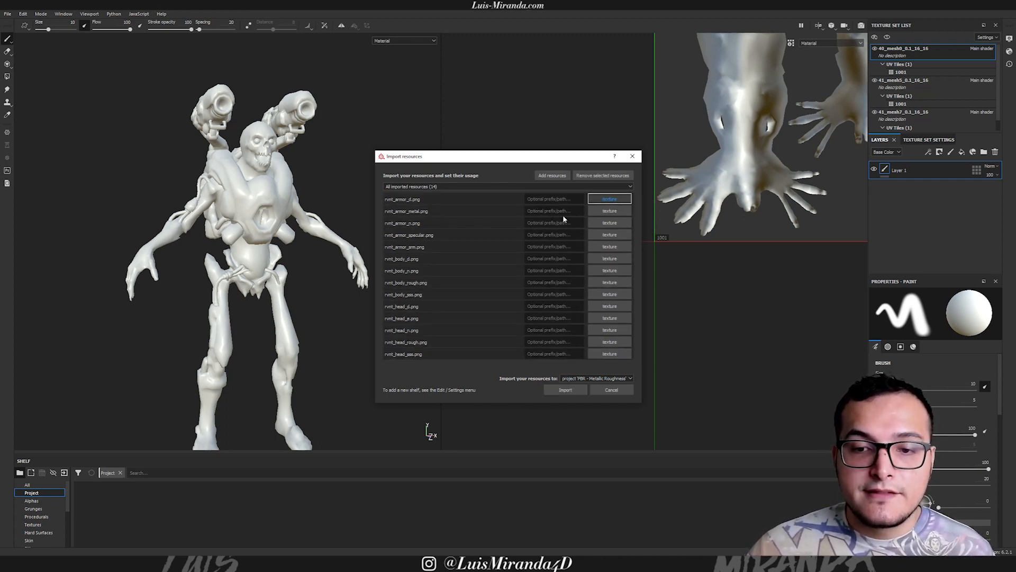
left_click(566, 390)
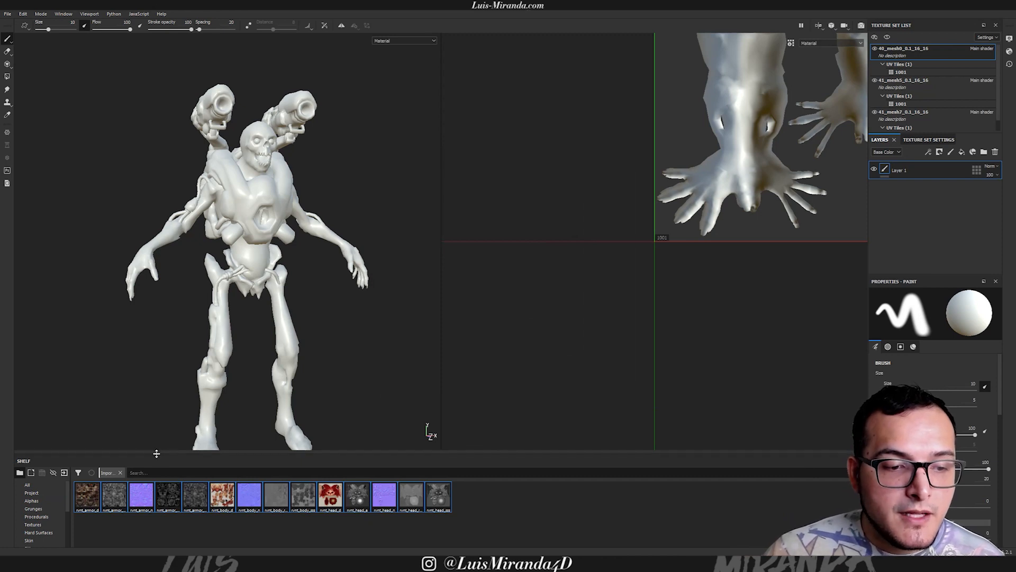
Enlarge the shelf and its texture thumbnails so the map names are readable, and frame the whole UV tile.
left_click_drag(159, 453, 164, 320)
middle_click_drag(736, 124, 590, 246, "alt")
right_click_drag(697, 175, 683, 161, "alt")
middle_click_drag(683, 161, 677, 219, "alt")
right_click_drag(676, 218, 646, 180, "alt")
middle_click_drag(646, 180, 668, 170, "alt")
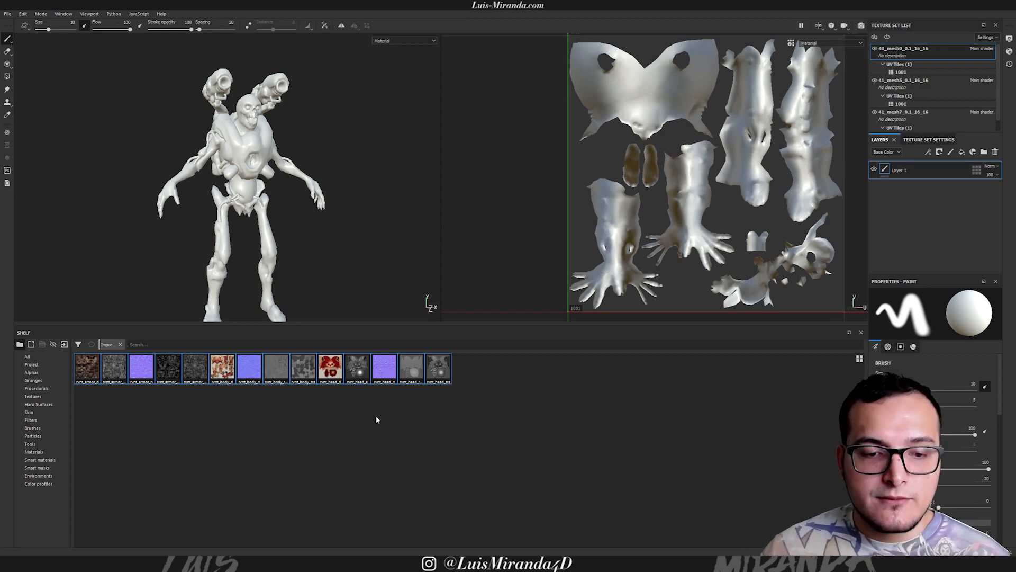
left_click(249, 370)
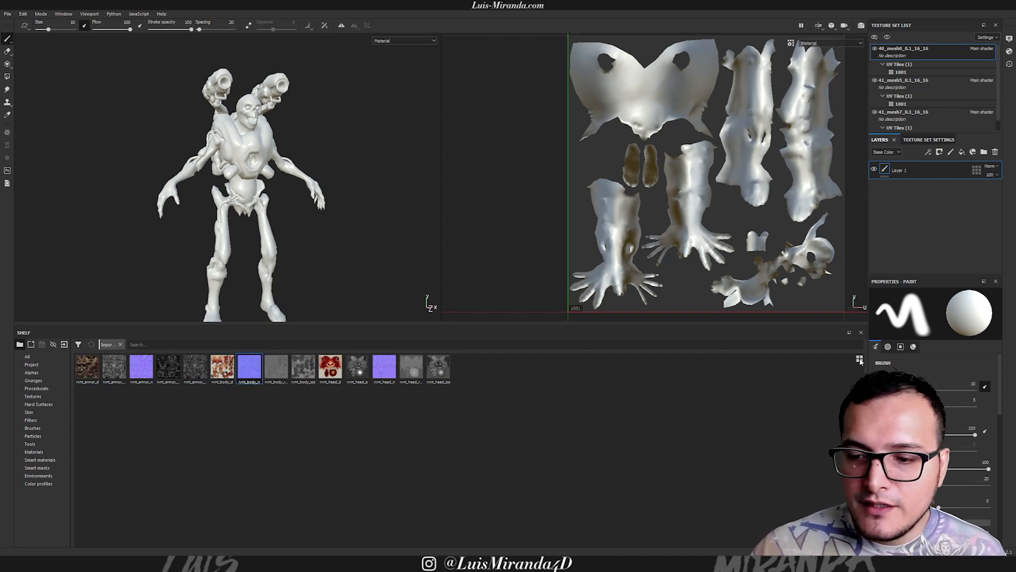
left_click(869, 386)
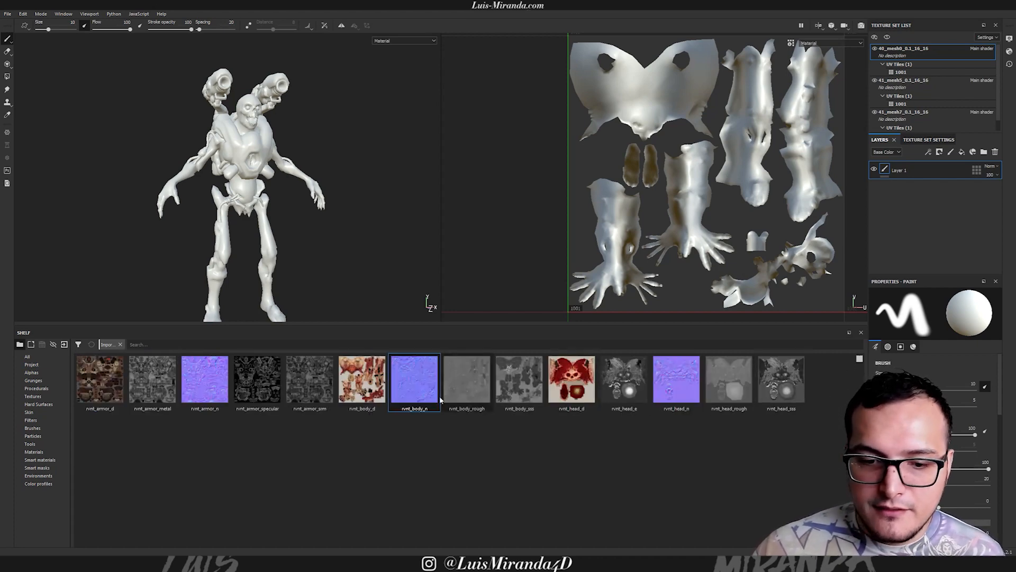
Add a fill layer, try rvnt_body_n in its normal channel on the body, and clear the map again.
left_click(962, 153)
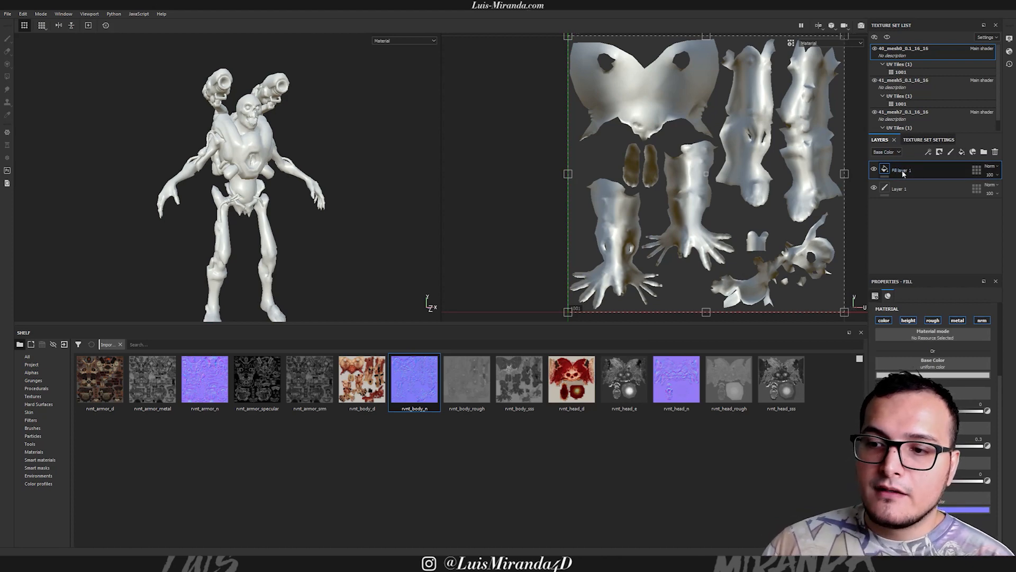
left_click_drag(411, 405, 961, 503)
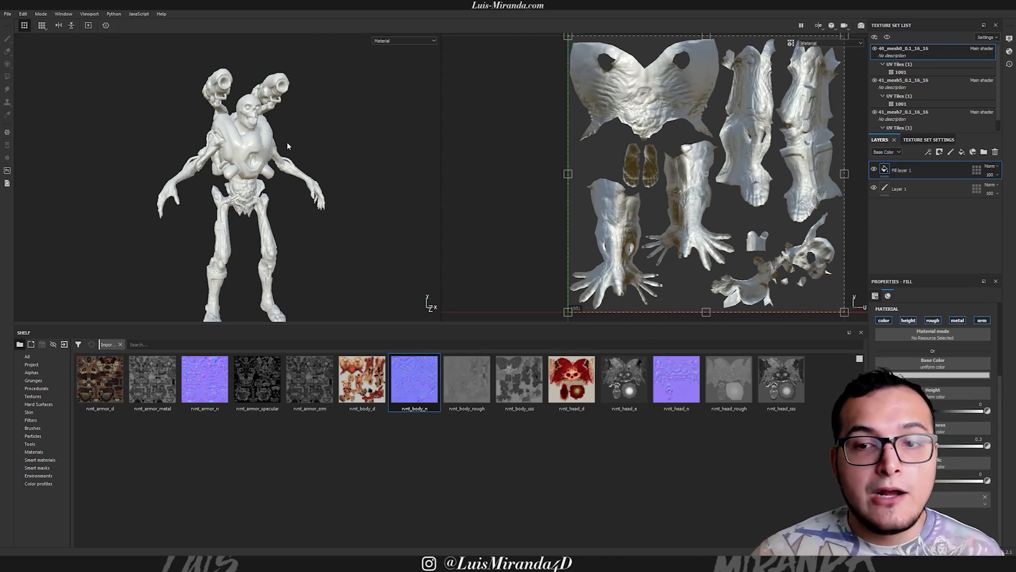
scroll(214, 160, "up", 5)
left_click_drag(228, 164, 299, 188, "alt")
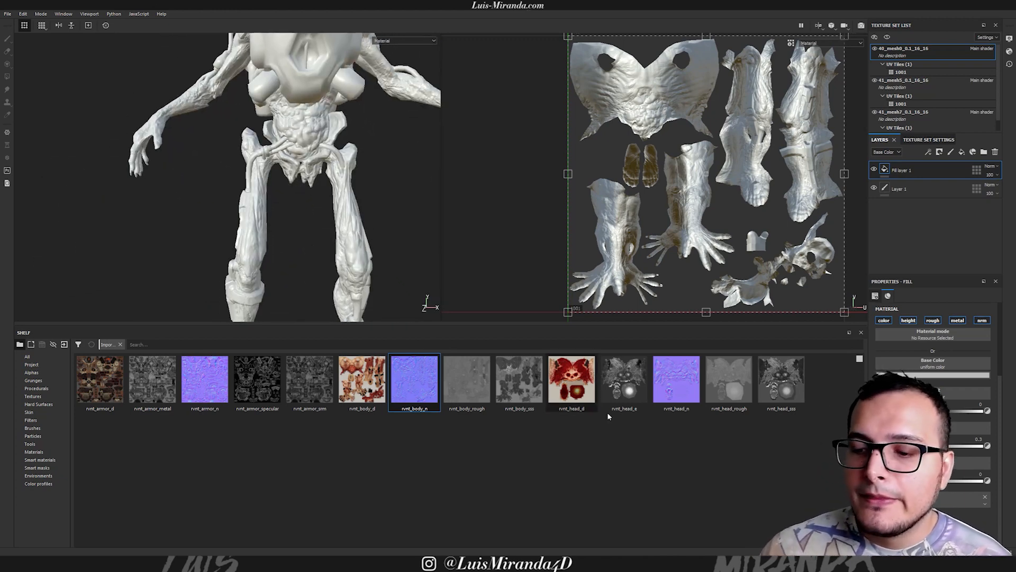
left_click(985, 497)
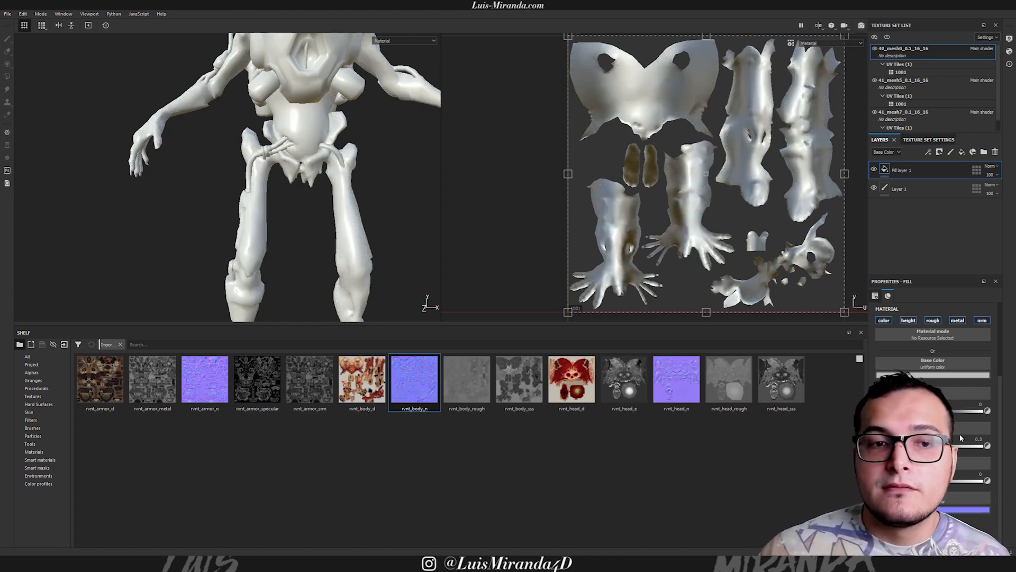
Reapply rvnt_body_n to the fill layer's normal channel to examine the body and arms, and delete the fill layer.
middle_click_drag(384, 41, 344, 99, "alt")
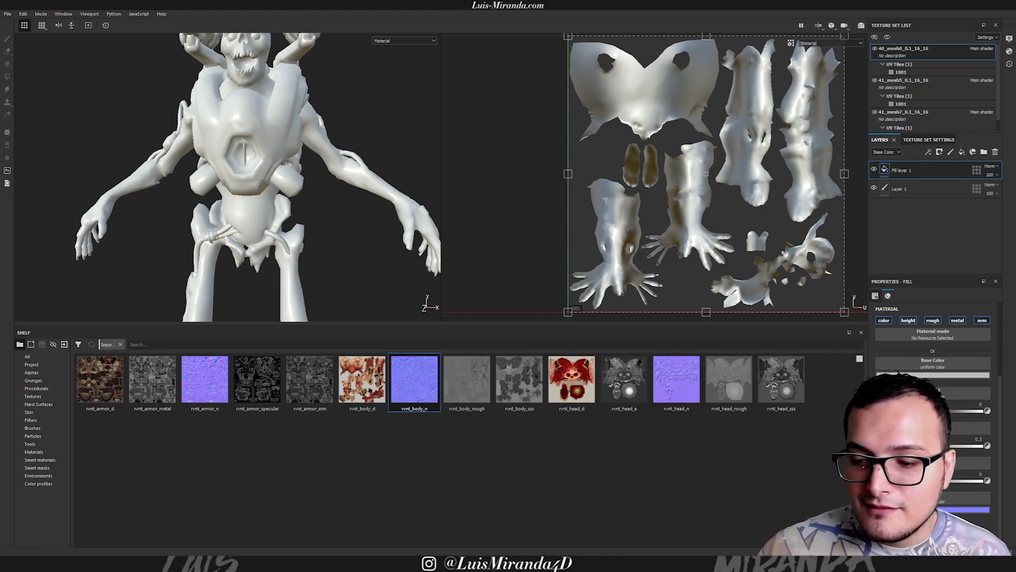
left_click_drag(414, 379, 933, 498)
left_click_drag(193, 177, 365, 162, "alt")
right_click_drag(318, 159, 344, 159, "alt")
left_click_drag(323, 159, 338, 151, "alt")
right_click_drag(318, 148, 233, 151, "alt")
left_click_drag(233, 159, 293, 166, "alt")
right_click_drag(344, 133, 440, 113, "alt")
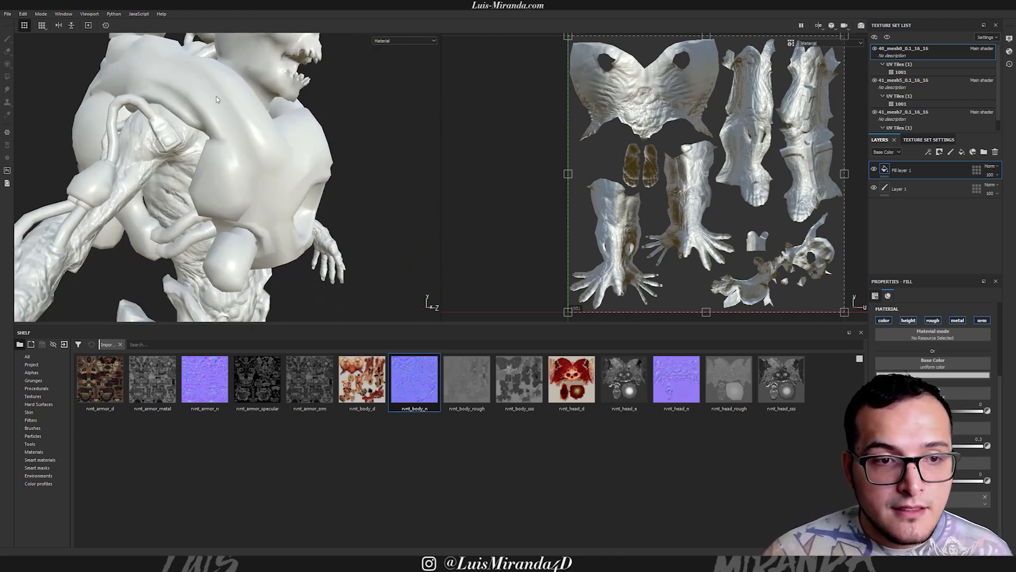
left_click_drag(268, 164, 341, 142, "alt")
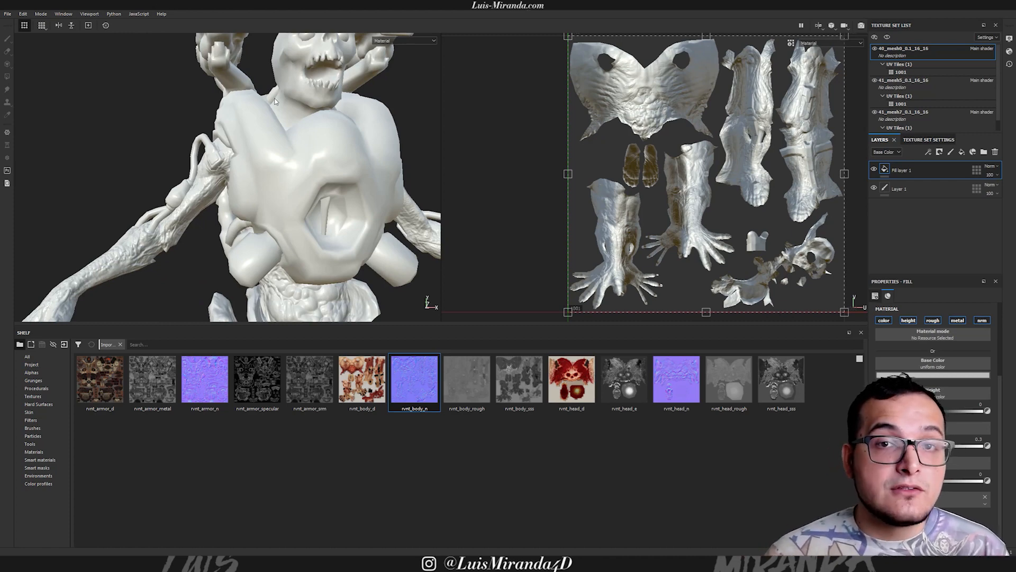
left_click_drag(268, 316, 239, 166, "alt")
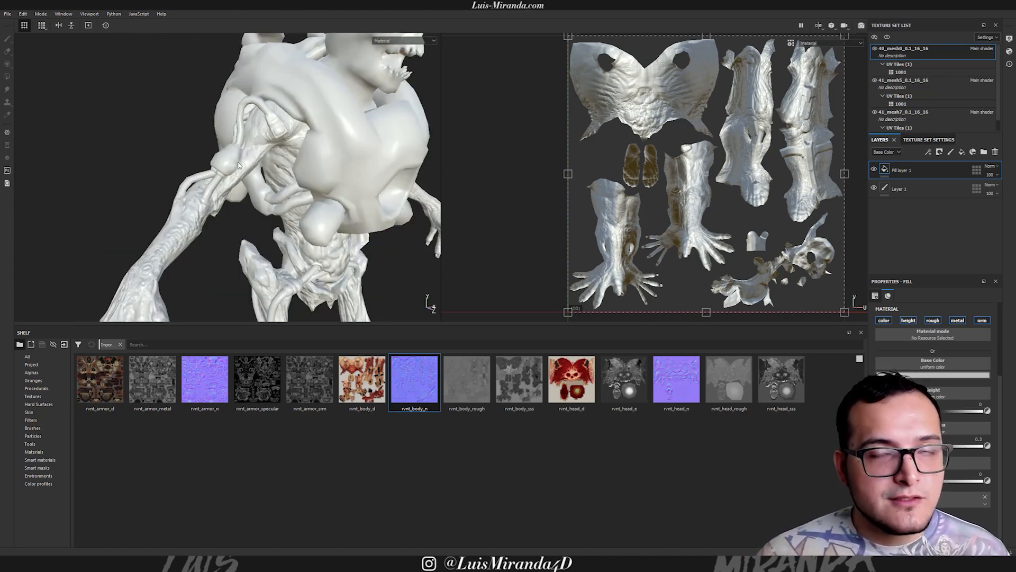
left_click_drag(178, 227, 256, 227, "alt")
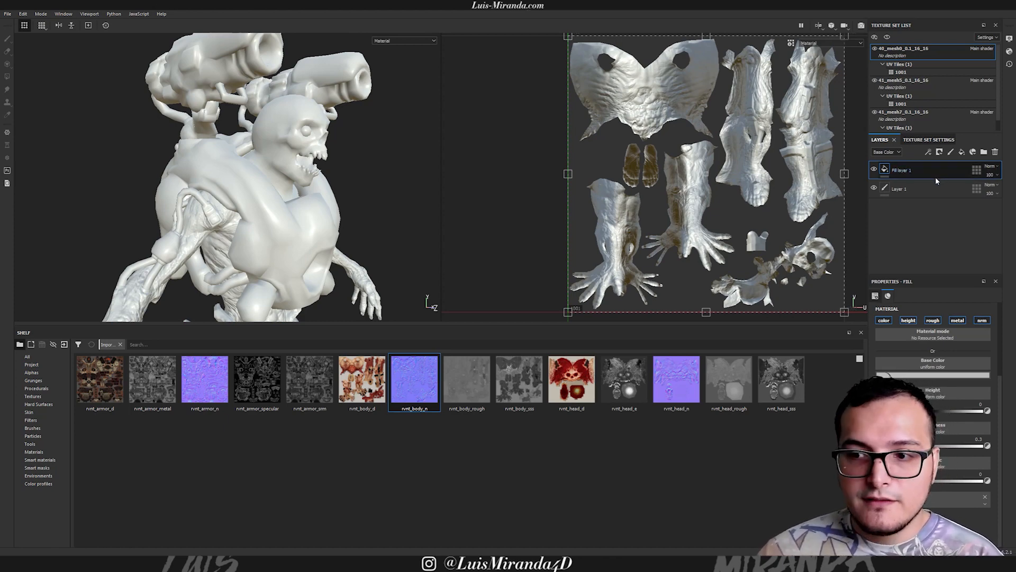
key("Delete")
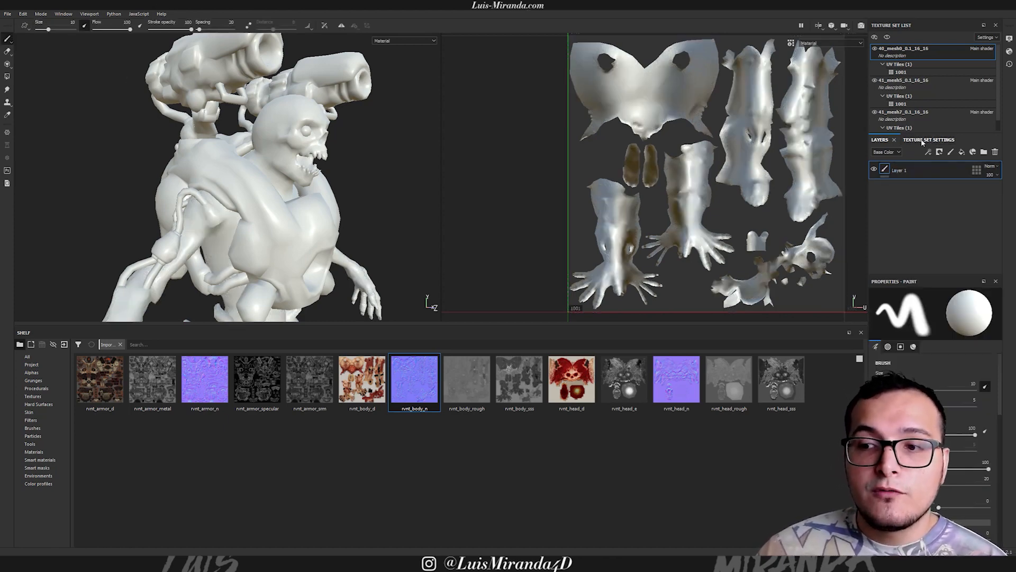
Assign rvnt_body_n as the normal mesh map of texture set 40_mesh0_0.1_16_16 and inspect the arms and torso.
left_click(928, 140)
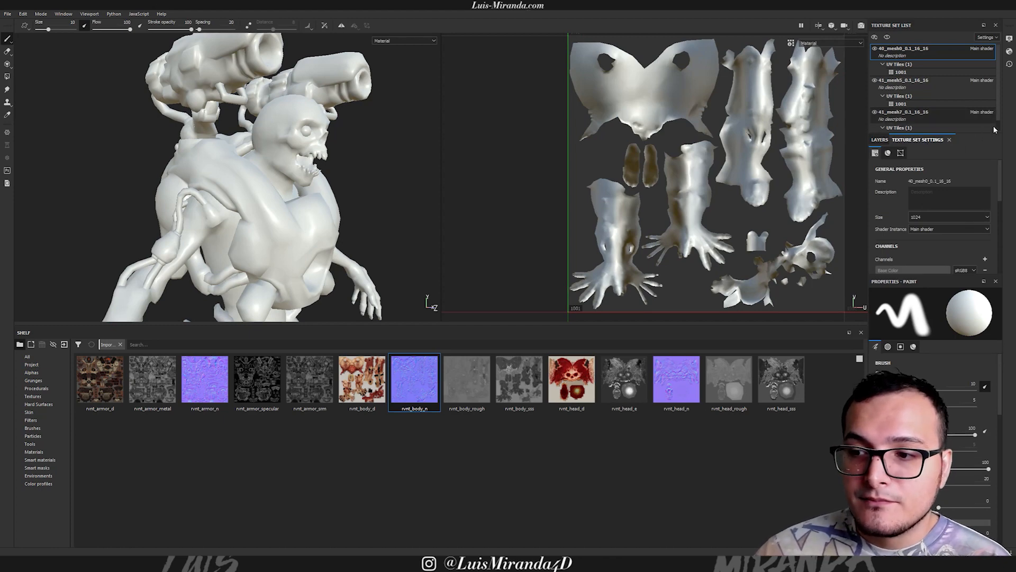
left_click_drag(929, 280, 928, 430)
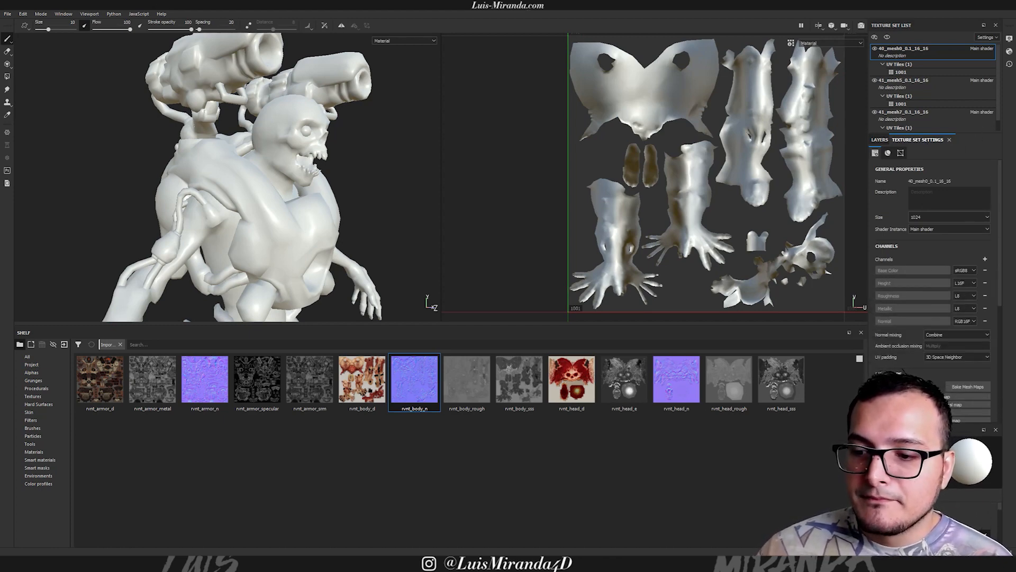
scroll(993, 349, "down", 5)
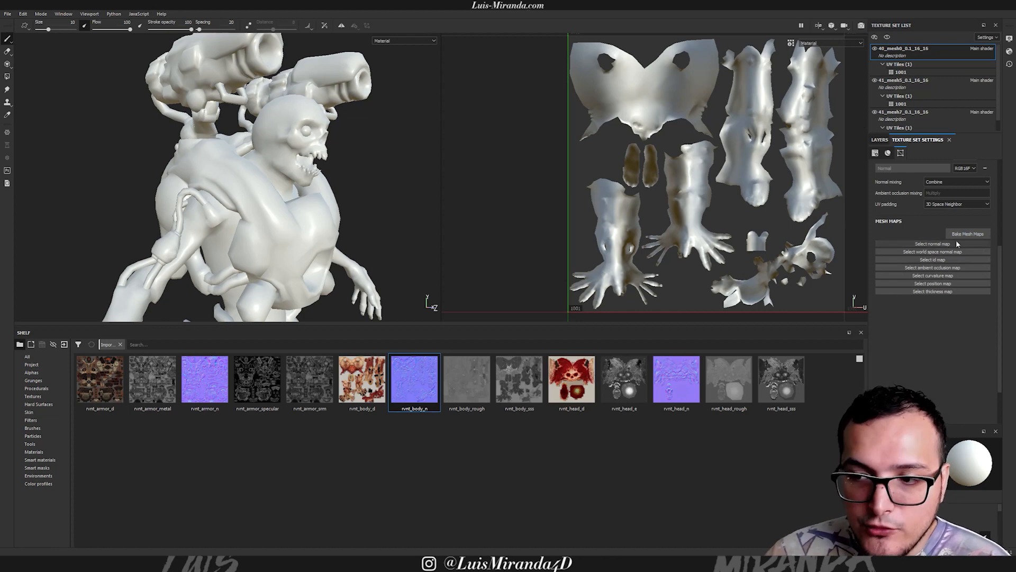
left_click_drag(424, 392, 936, 247)
left_click_drag(296, 175, 351, 200, "alt")
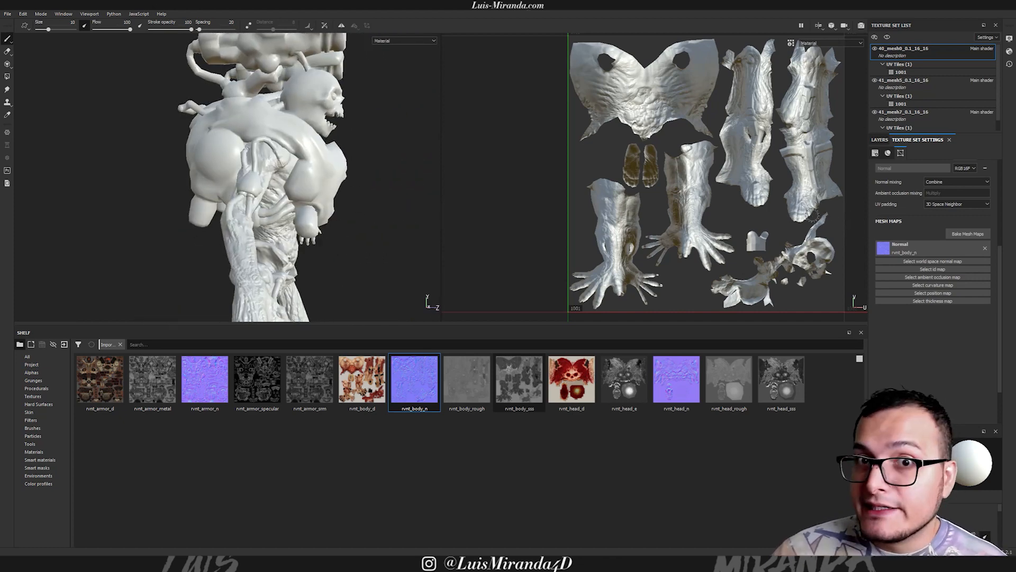
mouse_move(312, 201)
left_mouse_down("alt")
mouse_move(330, 227)
mouse_move(264, 212)
left_mouse_up("alt")
right_click_drag(215, 220, 296, 216, "alt")
mouse_move(167, 228)
left_mouse_down("alt")
mouse_move(209, 225)
mouse_move(198, 209)
mouse_move(169, 233)
mouse_move(280, 234)
mouse_move(265, 211)
mouse_move(241, 252)
mouse_move(150, 256)
left_mouse_up("alt")
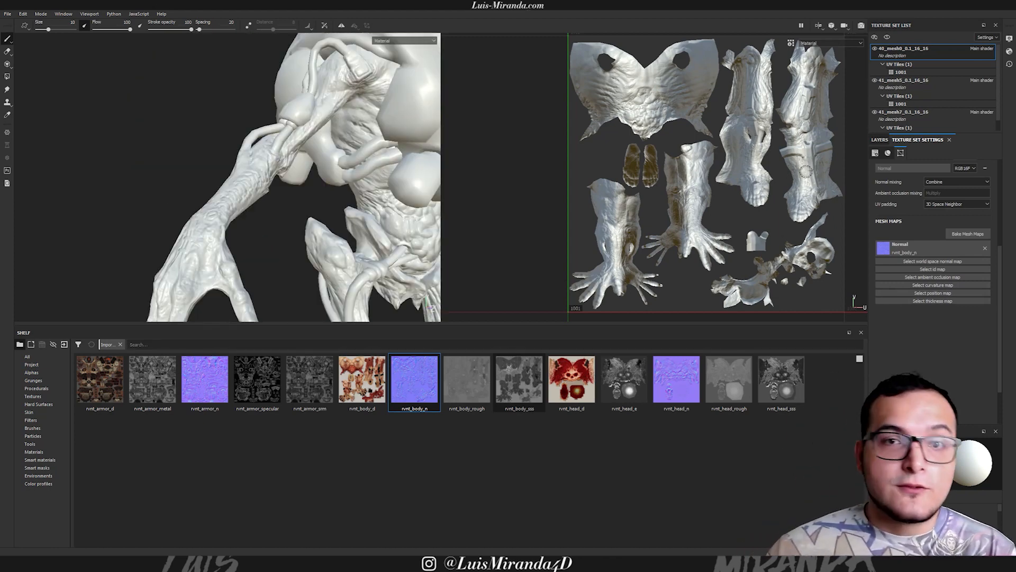
left_click_drag(377, 204, 268, 163, "alt")
right_click_drag(268, 164, 163, 180, "alt")
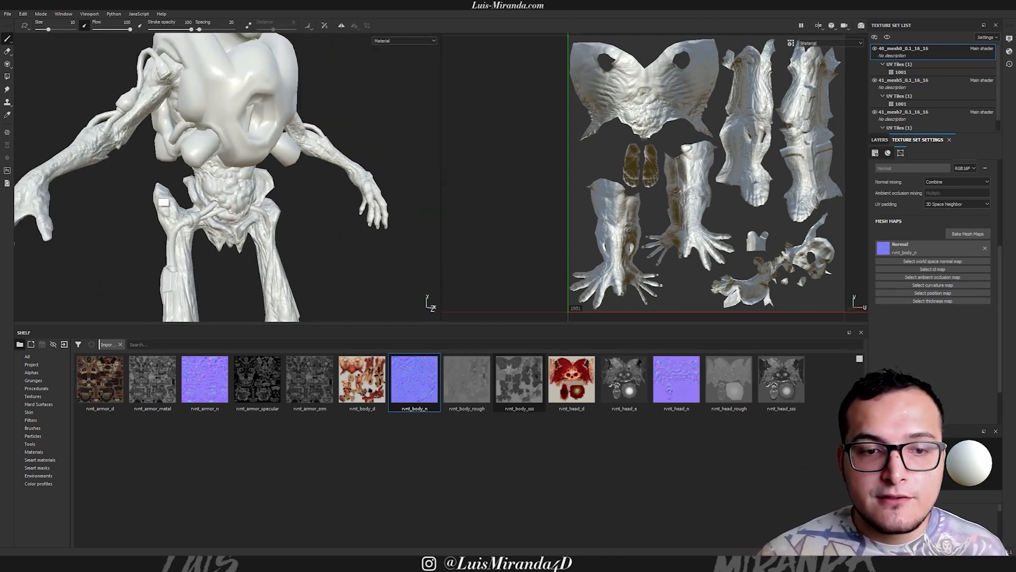
Assign rvnt_head_n as the normal mesh map of texture set 41_mesh5_0.1_16_16 and inspect the skull up close.
middle_click_drag(163, 180, 183, 246, "alt")
left_click(914, 80)
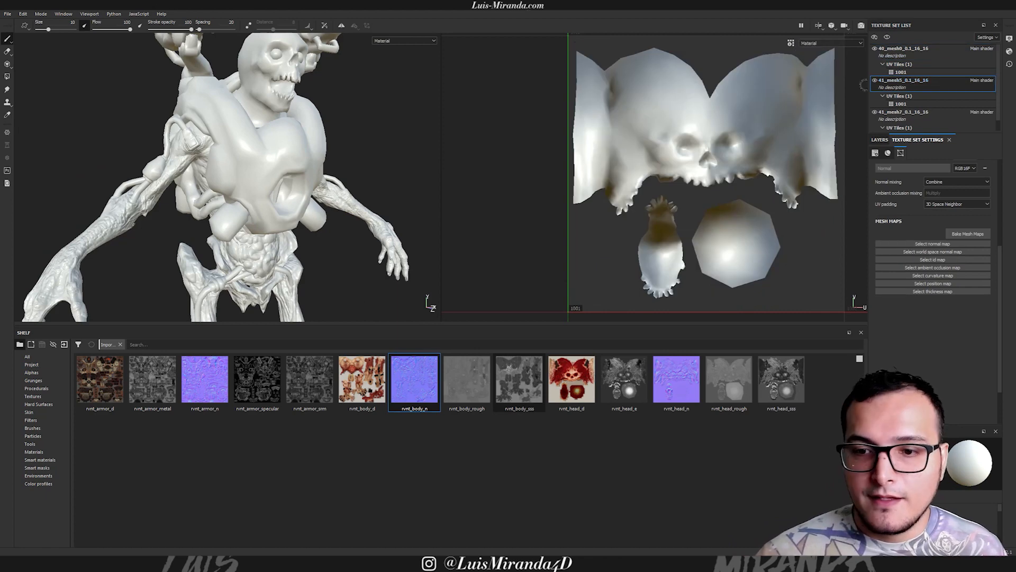
left_click_drag(676, 387, 934, 247)
left_click_drag(291, 209, 297, 253, "alt")
middle_click_drag(297, 254, 299, 212, "alt")
right_click_drag(299, 212, 526, 147, "alt")
left_click_drag(370, 174, 338, 143, "alt")
right_click_drag(339, 143, 506, 146, "alt")
left_click_drag(339, 180, 225, 217, "alt")
right_click_drag(238, 183, 205, 172, "alt")
left_click_drag(204, 172, 305, 154, "alt")
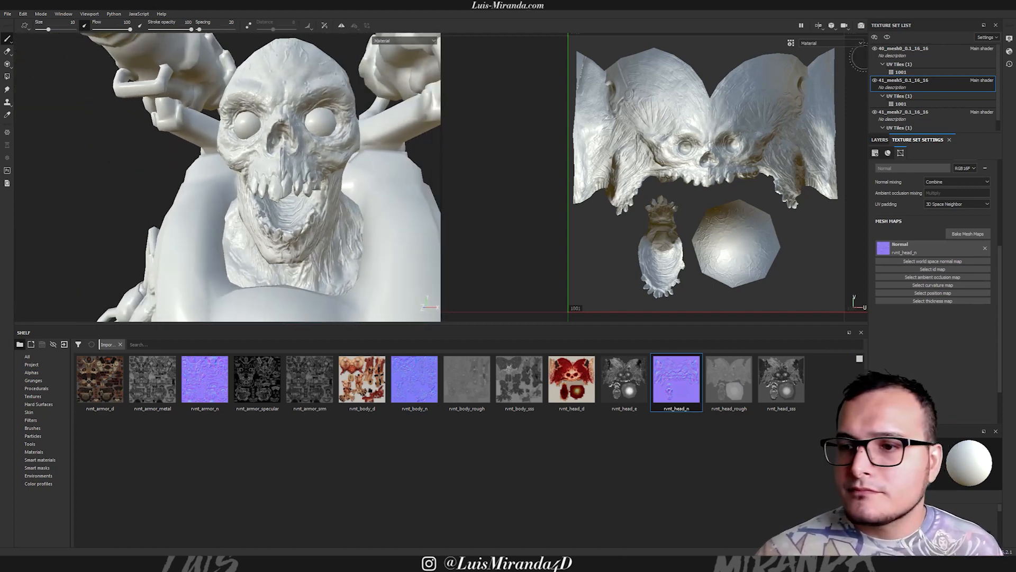
Assign rvnt_armor_n as the normal mesh map of texture set 41_mesh7_0.1_16_16.
left_click(903, 113)
right_click_drag(360, 218, 239, 264, "alt")
middle_click_drag(238, 265, 264, 177, "alt")
left_click_drag(264, 176, 297, 207, "alt")
left_click_drag(204, 379, 934, 246)
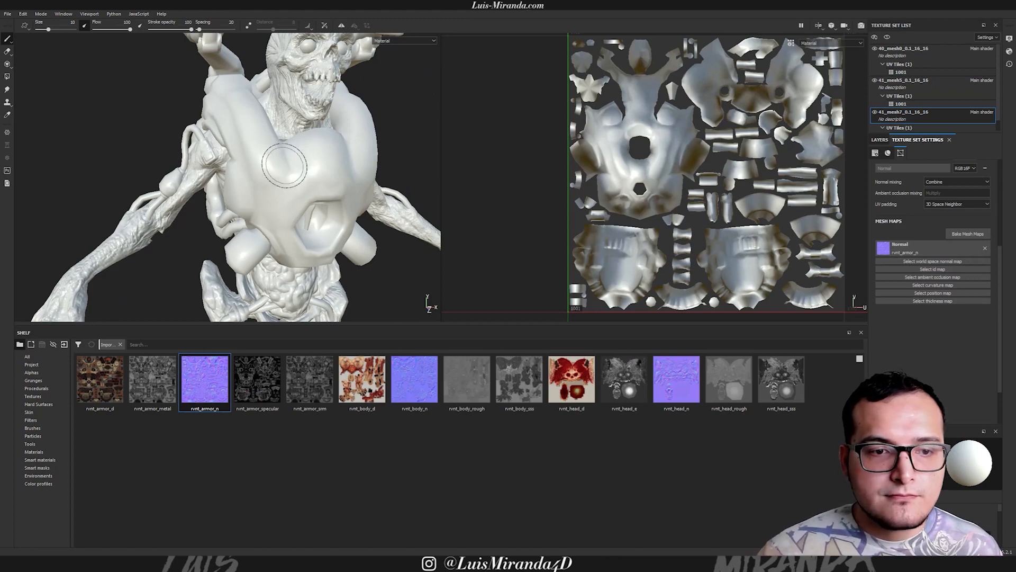
Inspect the normal map detail on the chest armor, shoulders and cannons from several angles.
left_click_drag(307, 180, 292, 159, "alt")
right_click_drag(292, 159, 326, 160, "alt")
mouse_move(326, 160)
left_mouse_down("alt")
mouse_move(309, 189)
mouse_move(301, 183)
left_mouse_up("alt")
mouse_move(242, 194)
left_mouse_down("alt")
mouse_move(282, 189)
mouse_move(260, 192)
left_mouse_up("alt")
right_click_drag(259, 192, 231, 188, "alt")
middle_click_drag(231, 188, 265, 179, "alt")
left_click_drag(265, 179, 354, 172, "alt")
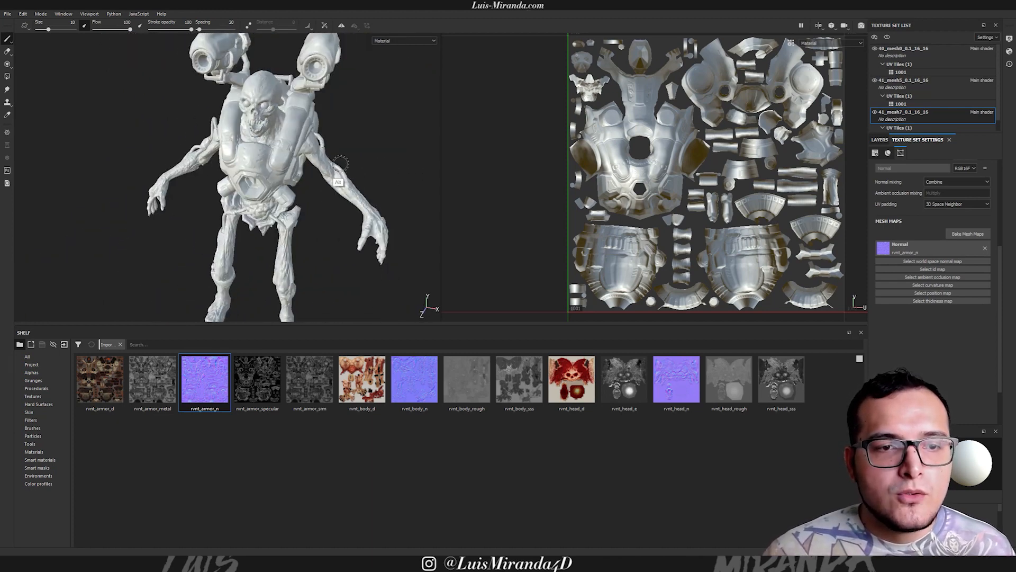
middle_click_drag(304, 138, 298, 197, "alt")
left_click_drag(298, 197, 313, 193, "alt")
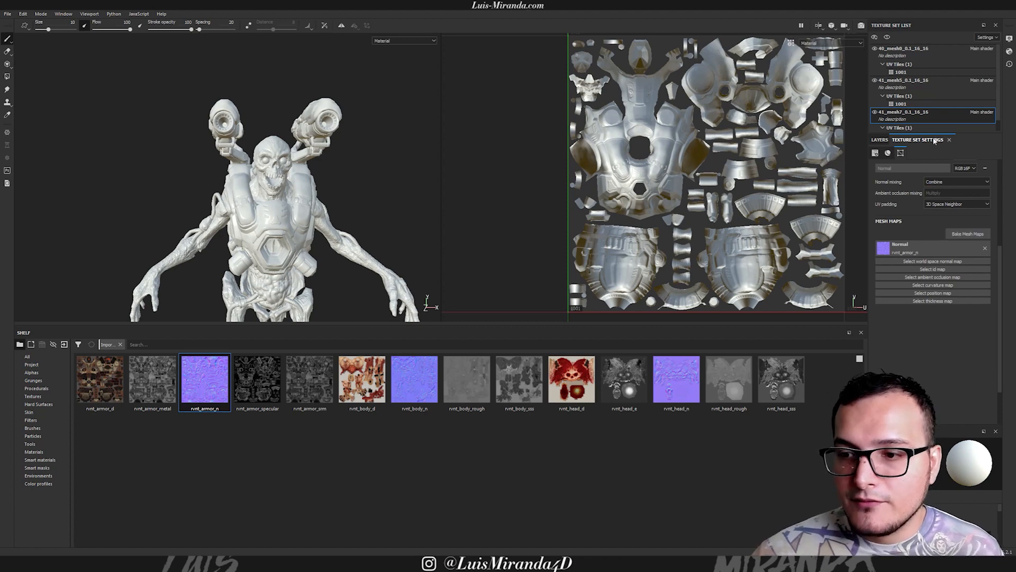
Bake the mesh maps for all texture sets at an output size of 4096, excluding Normal and ID.
left_click(960, 233)
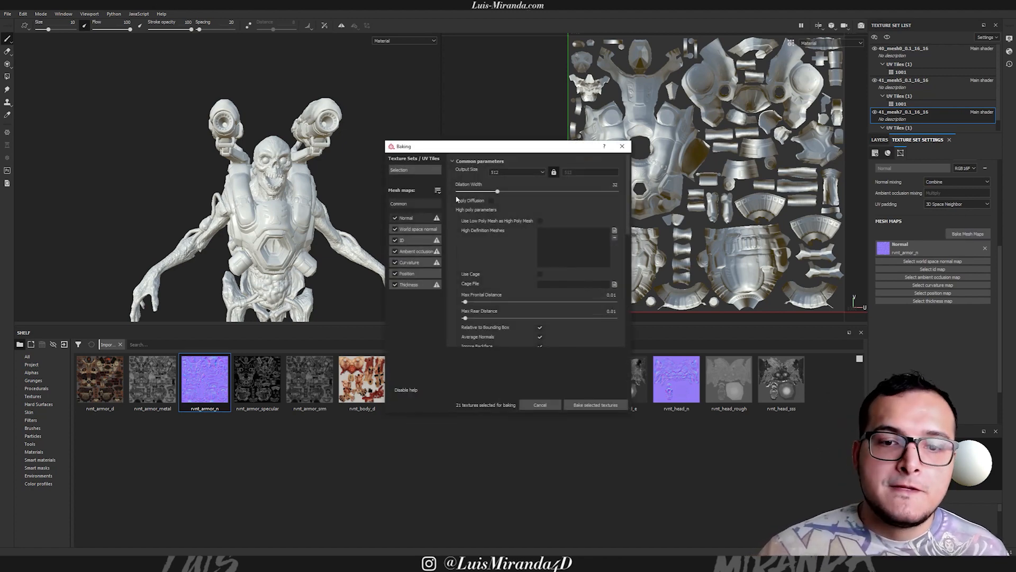
left_click(395, 217)
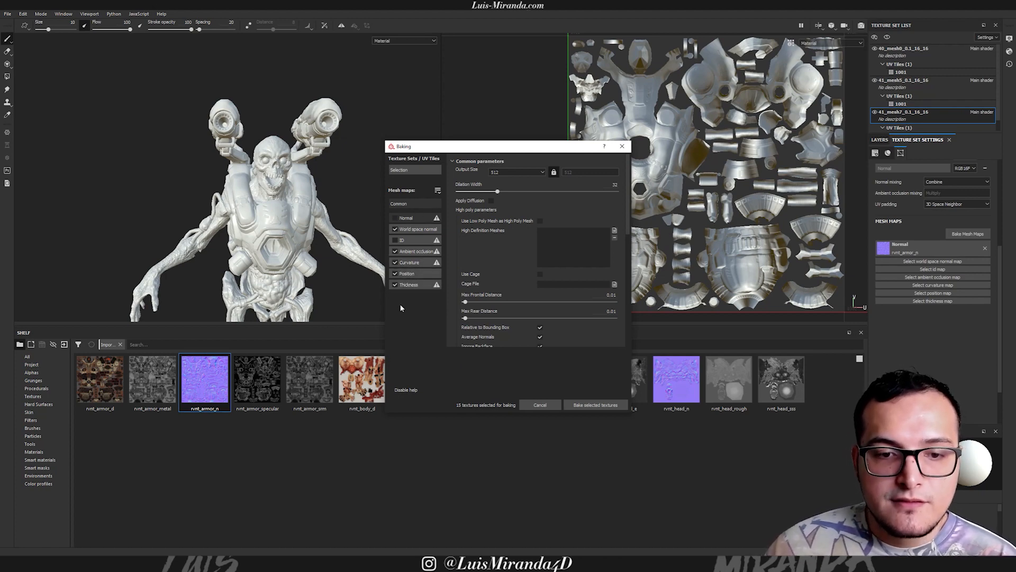
left_click(514, 172)
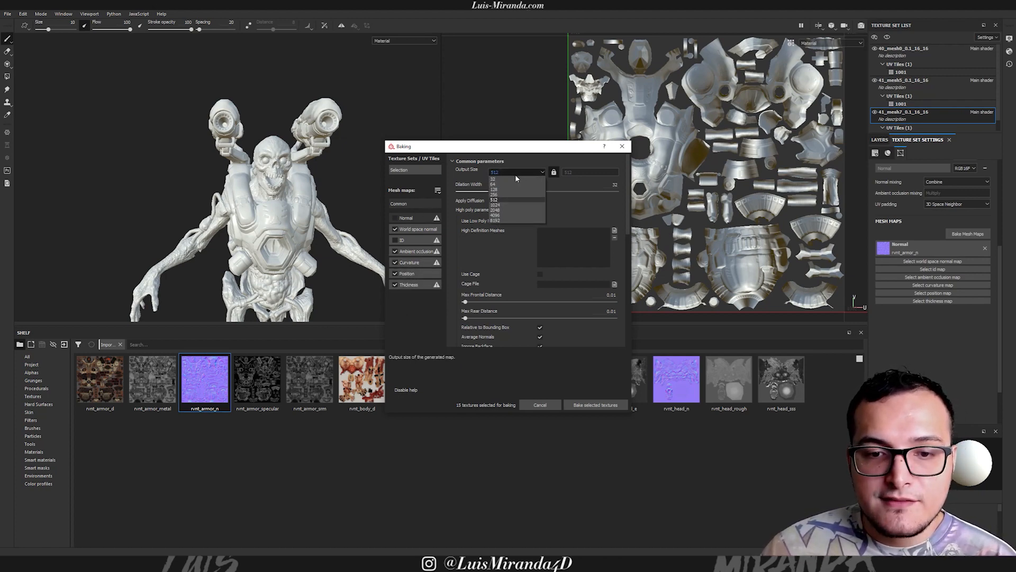
left_click(502, 215)
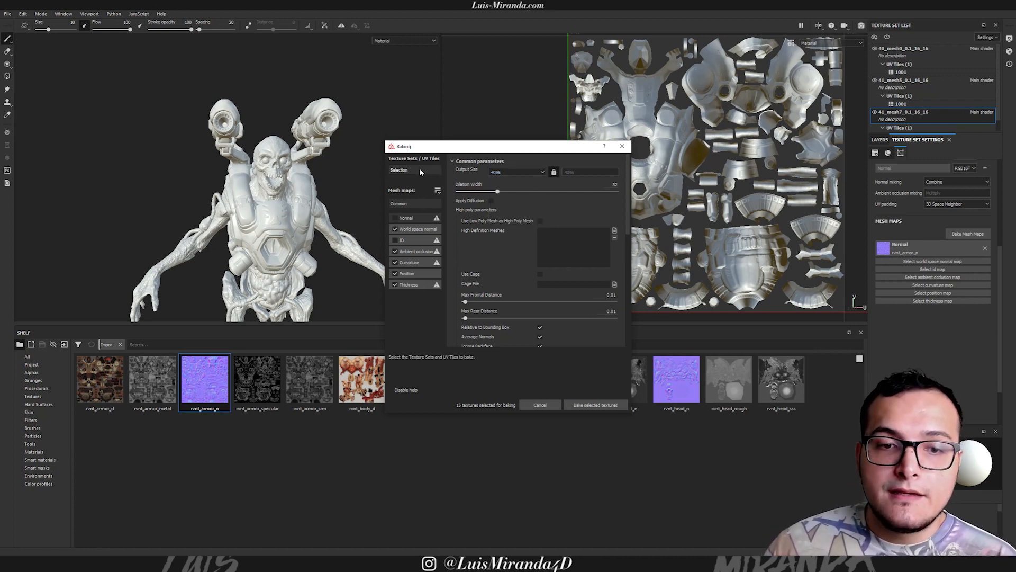
left_click(595, 405)
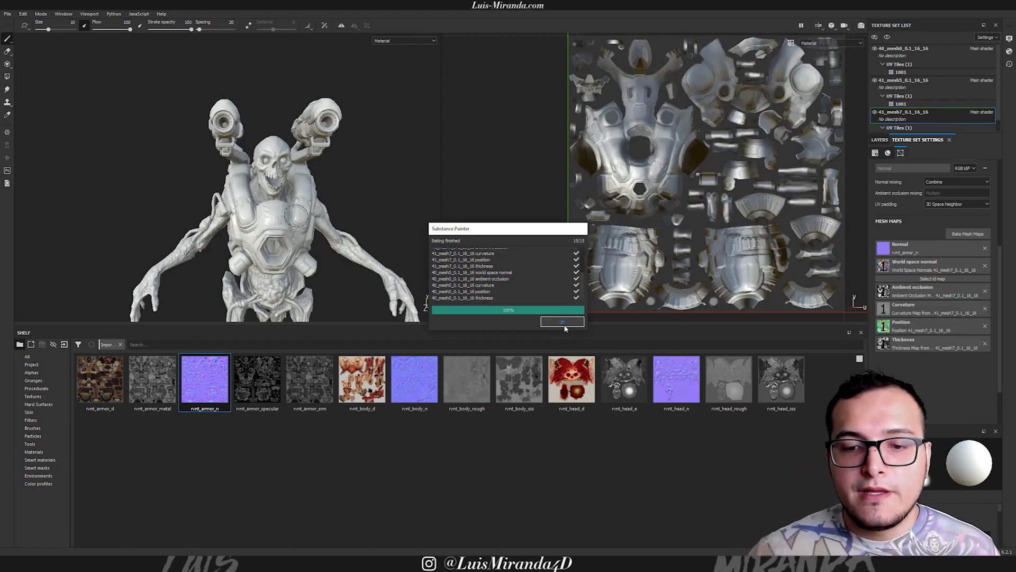
left_click(563, 324)
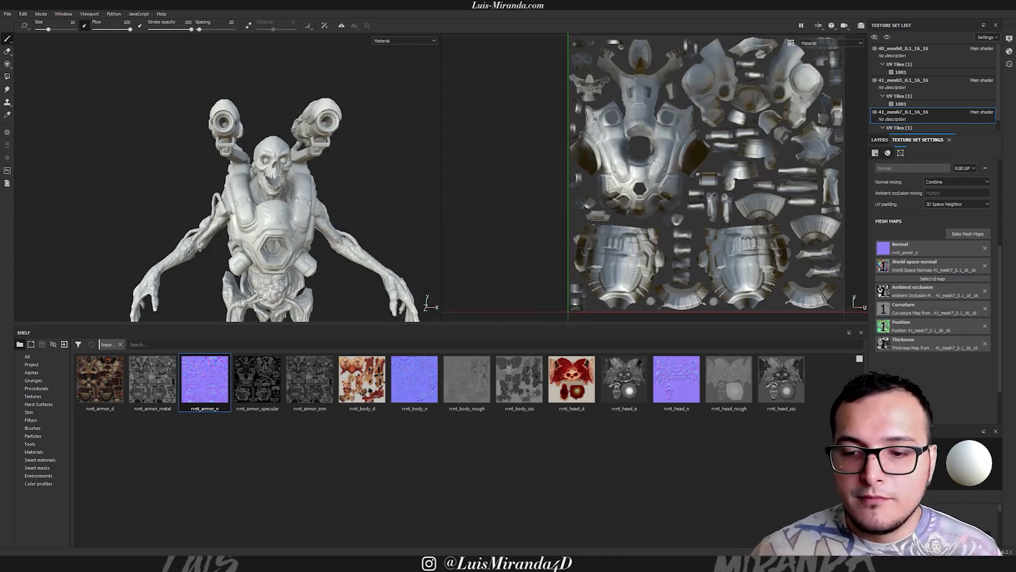
Examine the baked shading on the skull, mouth and shoulder armor up close.
left_click_drag(296, 225, 232, 294, "alt")
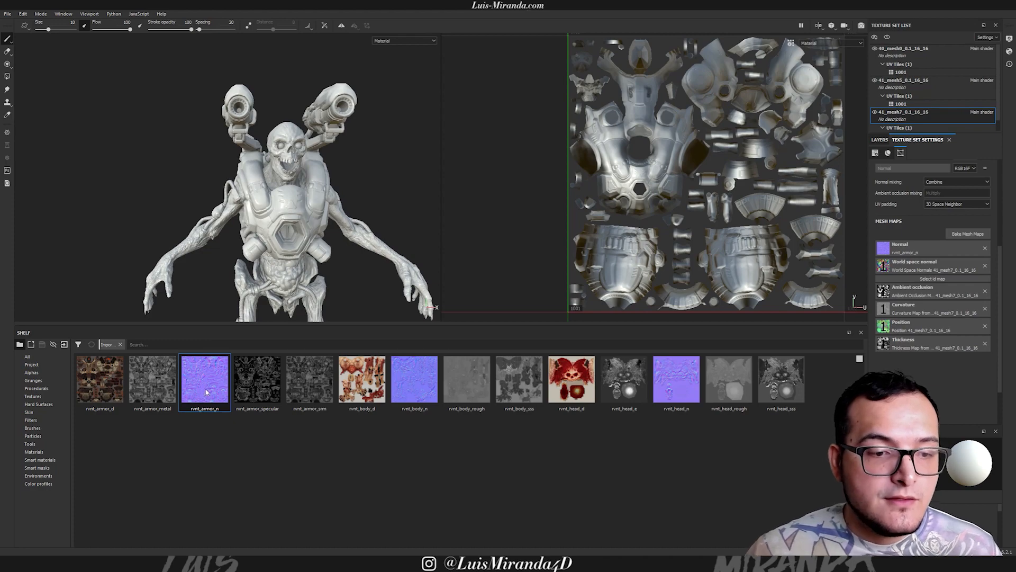
right_click_drag(331, 191, 508, 157, "alt")
left_click_drag(296, 193, 413, 186, "alt")
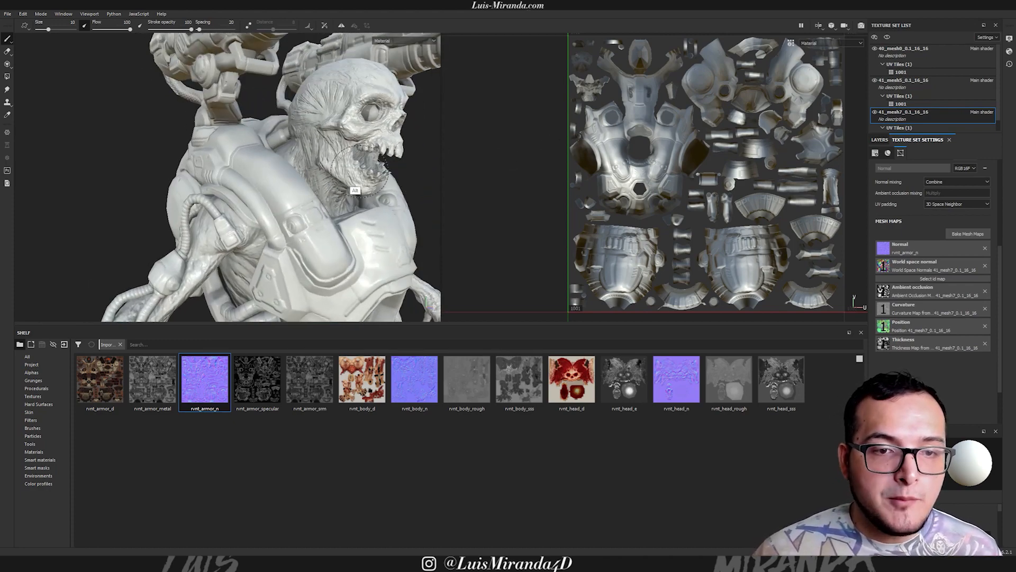
middle_click_drag(368, 162, 326, 190, "alt")
right_click_drag(310, 139, 528, 95, "alt")
left_click_drag(331, 146, 357, 149, "alt")
right_click_drag(252, 151, 531, 103, "alt")
middle_click_drag(436, 195, 361, 161, "alt")
left_click_drag(357, 159, 267, 188, "alt")
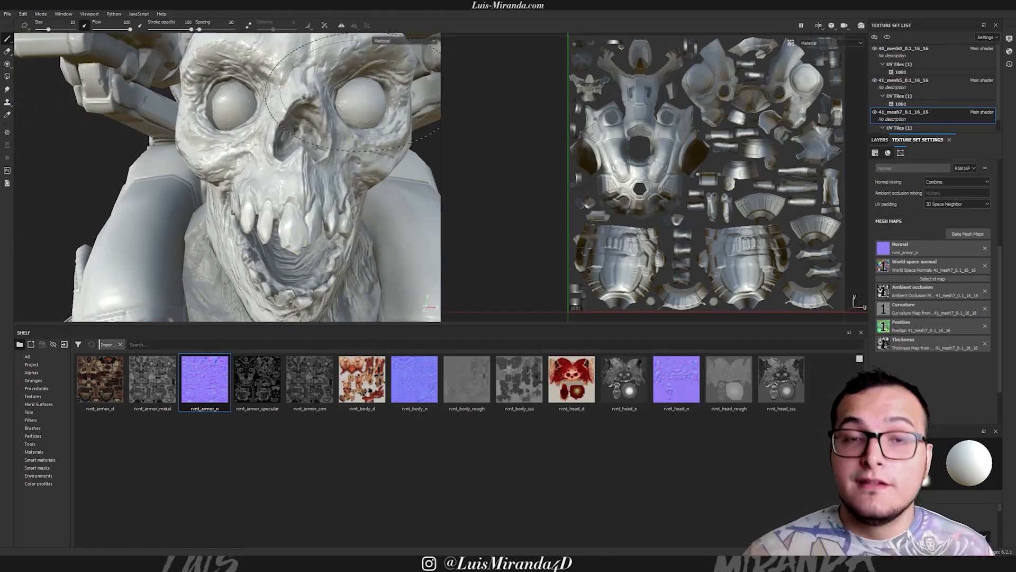
right_click_drag(323, 161, 258, 163, "alt")
left_click_drag(334, 159, 300, 182, "alt")
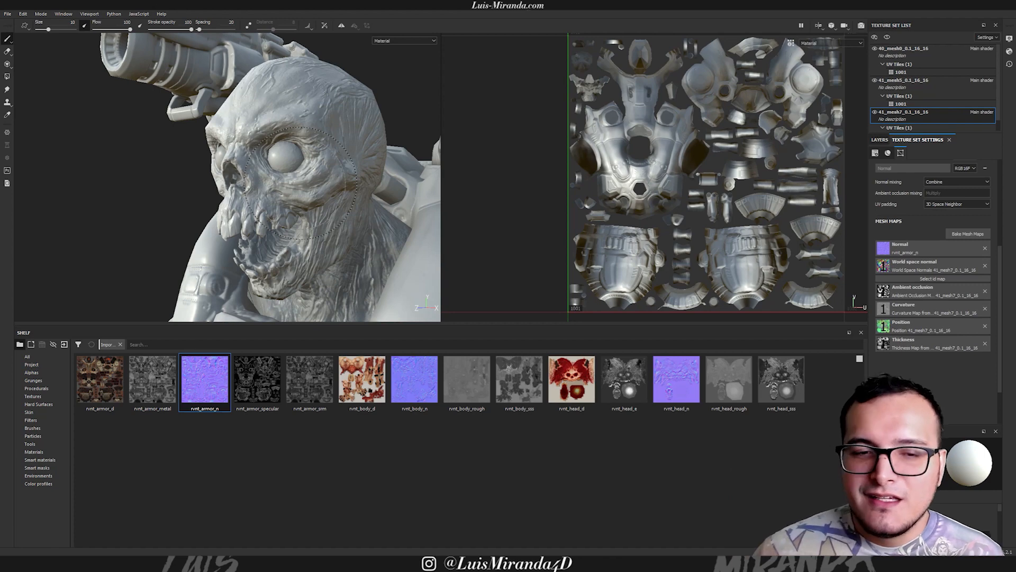
Examine the baked shading across the whole figure, the chest armor and the arms.
left_click_drag(349, 188, 308, 176, "alt")
right_click_drag(308, 176, 296, 206, "alt")
mouse_move(296, 206)
left_mouse_down("alt")
mouse_move(349, 207)
mouse_move(281, 209)
mouse_move(290, 191)
left_mouse_up("alt")
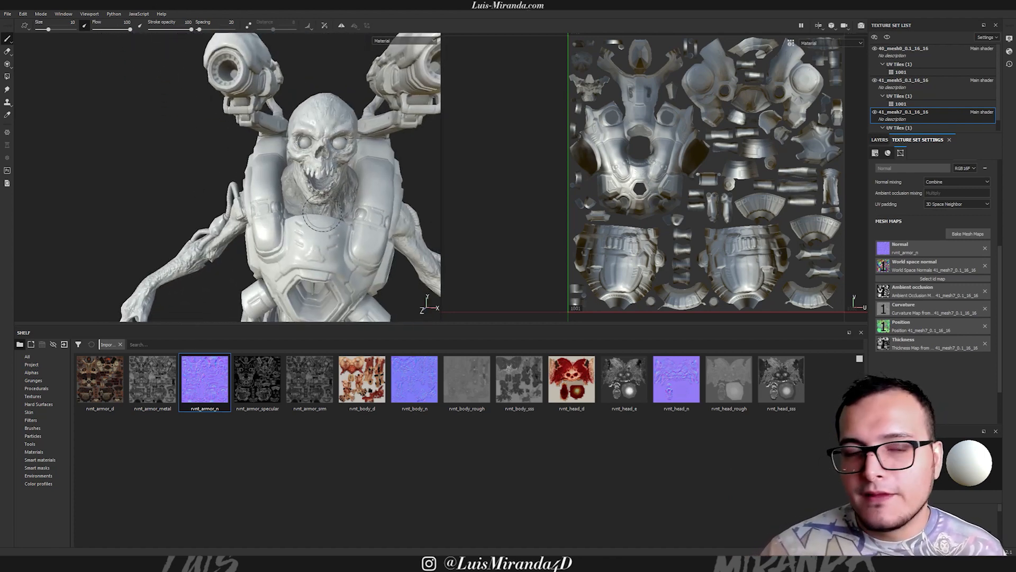
middle_click_drag(291, 189, 312, 163, "alt")
left_click_drag(311, 163, 187, 149, "alt")
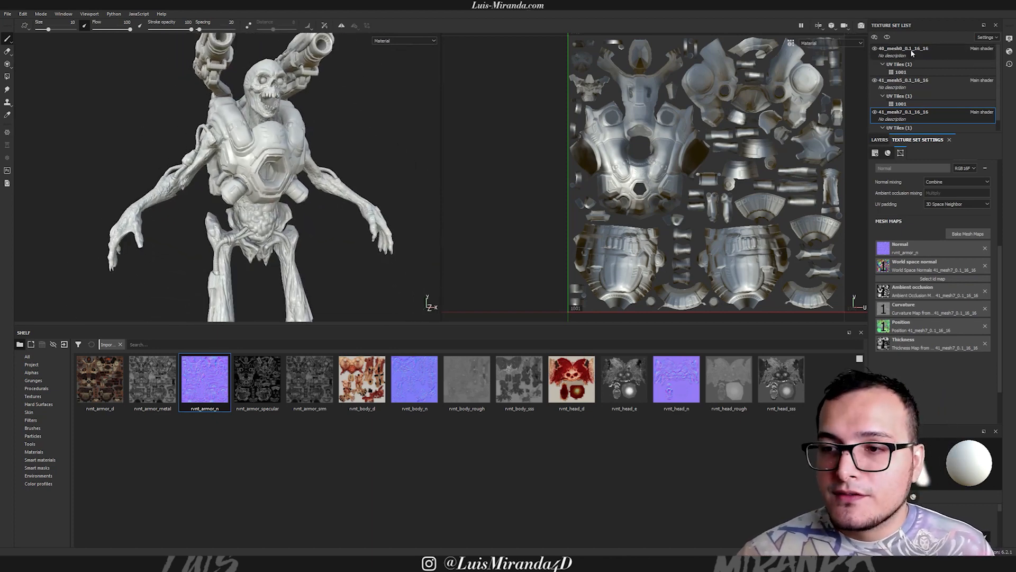
left_click_drag(263, 148, 205, 150, "alt")
right_click_drag(267, 147, 422, 116, "alt")
left_click_drag(238, 146, 307, 150, "alt")
middle_click_drag(307, 150, 289, 178, "alt")
left_click_drag(251, 170, 299, 172, "alt")
left_click_drag(347, 209, 313, 296, "alt")
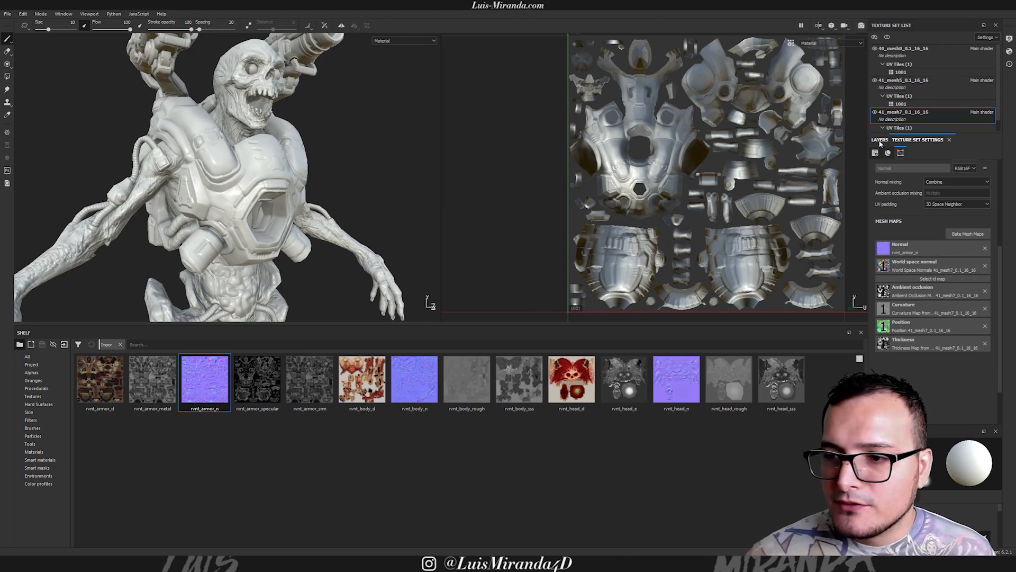
Add a fill layer to texture set 41_mesh7_0.1_16_16 and enlarge the area showing its fill properties.
left_click(880, 140)
mouse_move(263, 175)
left_mouse_down()
mouse_move(225, 197)
mouse_move(466, 179)
left_mouse_up()
left_click(961, 152)
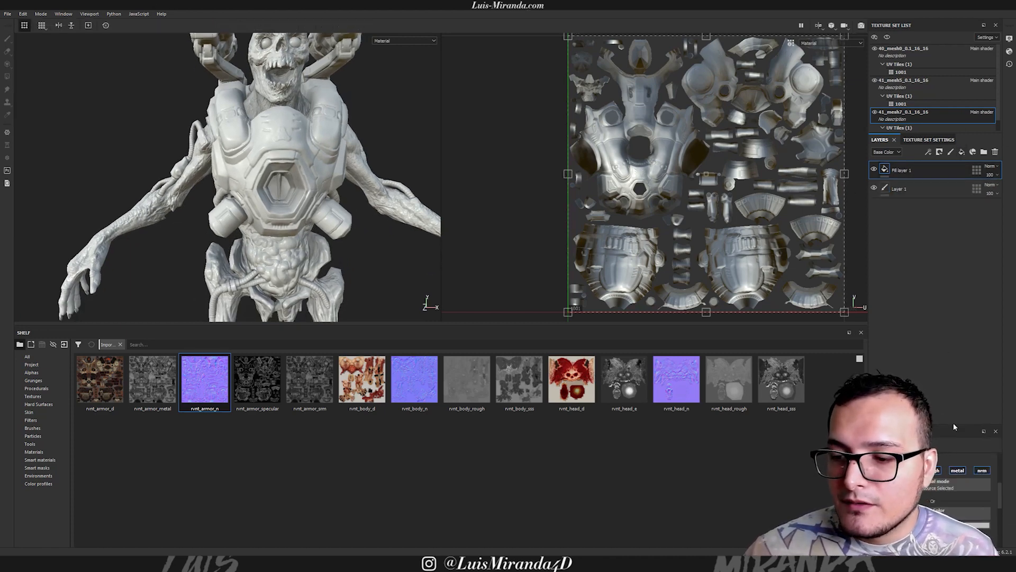
left_click_drag(953, 423, 926, 243)
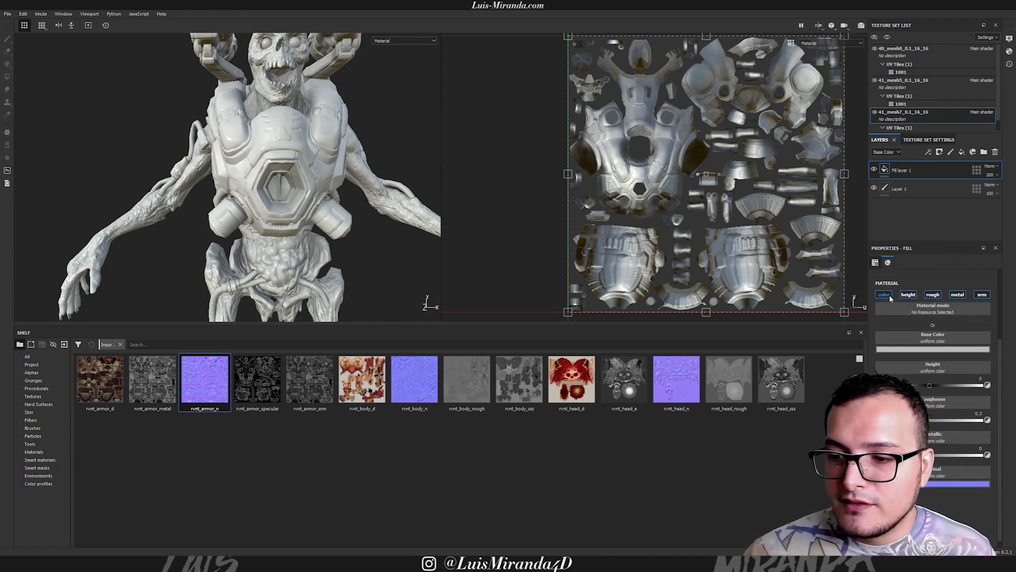
Restrict the fill layer to the color, rough and metal channels, with height and nrm disabled.
left_click(981, 295)
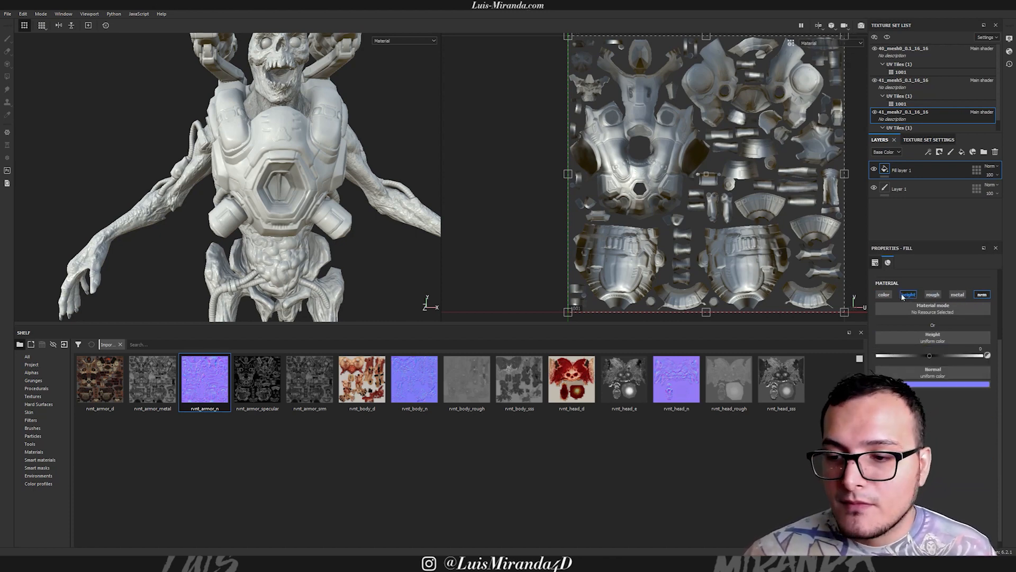
left_click(988, 295)
left_click(884, 294)
left_click(909, 294)
left_click(933, 294)
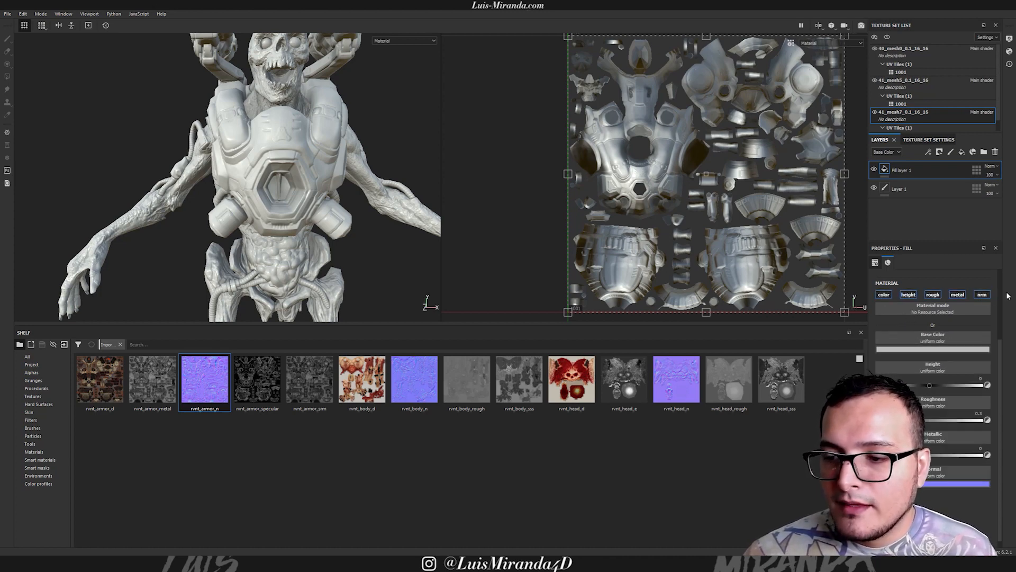
left_click(958, 294)
left_click(982, 296)
left_click(983, 296)
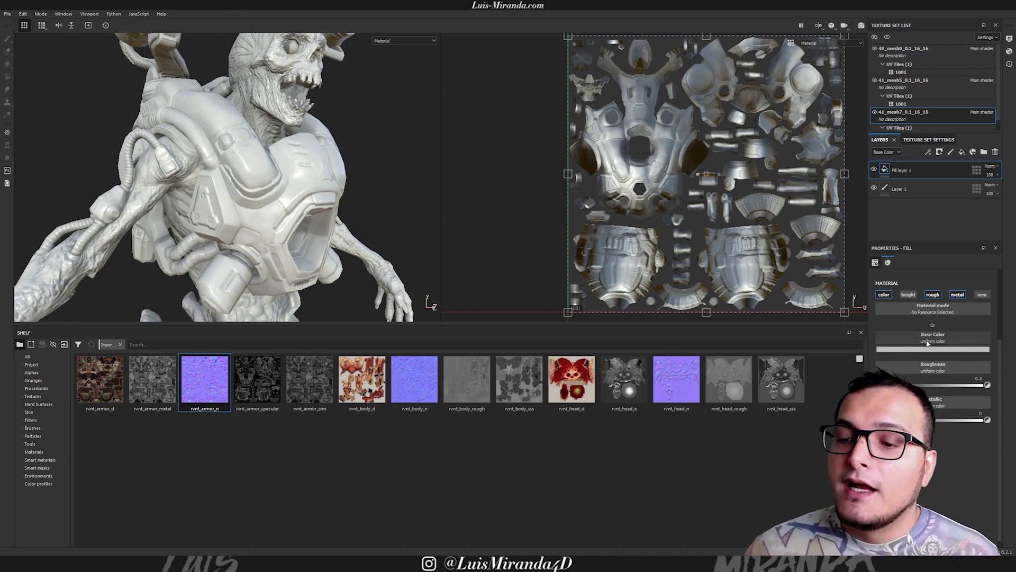
Try a bright red base color on the armor's fill layer.
left_click(932, 342)
left_click(915, 322)
left_click(908, 350)
left_click_drag(957, 376, 978, 365)
left_click_drag(295, 200, 367, 177, "alt")
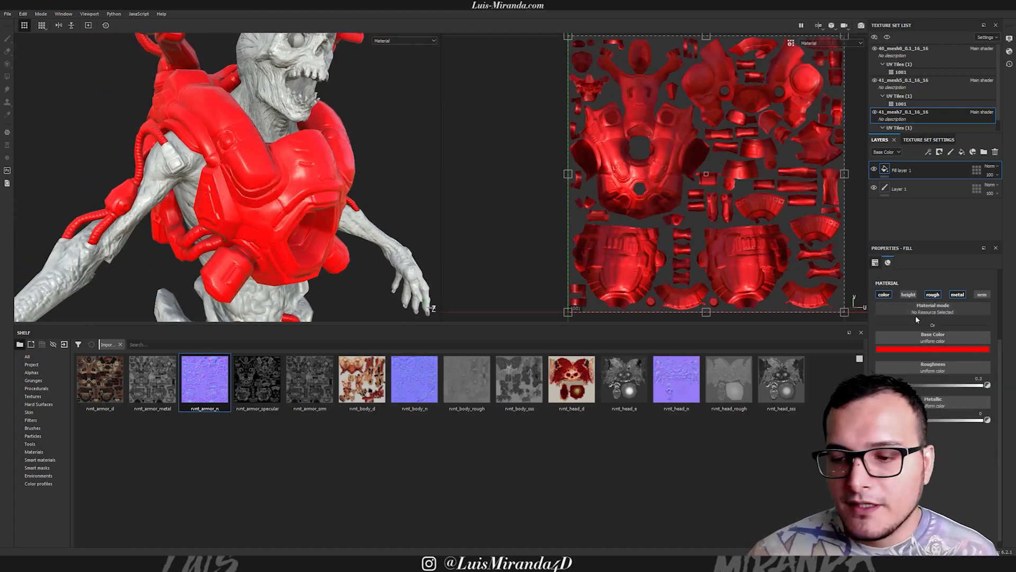
Try a roughness of 0 on the armor fill and darken its base color to deep red.
left_click_drag(909, 386, 869, 385)
left_click_drag(286, 193, 307, 159, "alt")
right_click_drag(307, 159, 339, 185, "alt")
left_click(918, 349)
left_click_drag(937, 370, 976, 408)
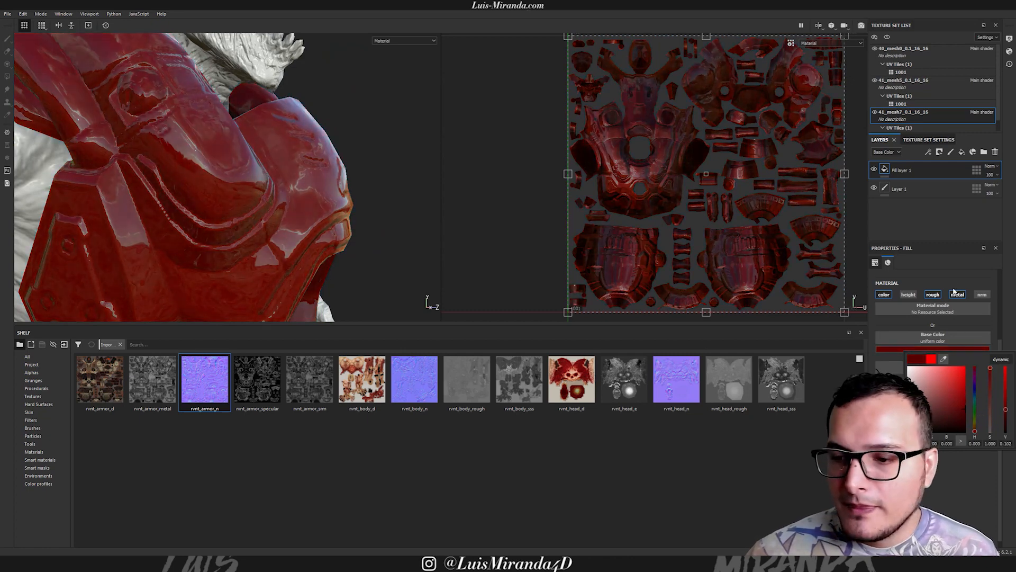
left_click(923, 385)
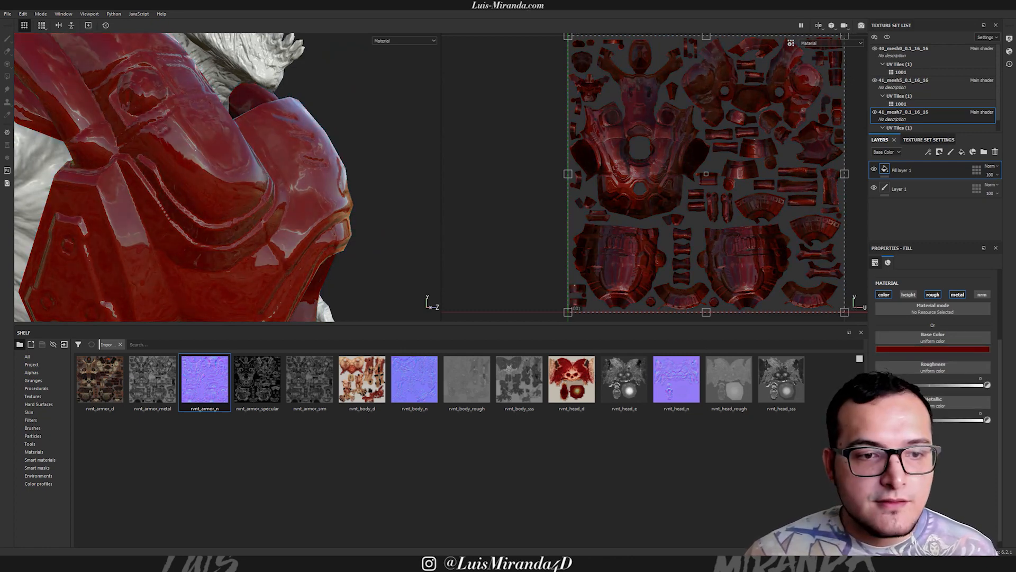
Compare the armor fill at a roughness of 1, about 0.46 and about 0.26.
left_click_drag(370, 243, 481, 260, "alt")
left_click_drag(877, 386, 984, 388)
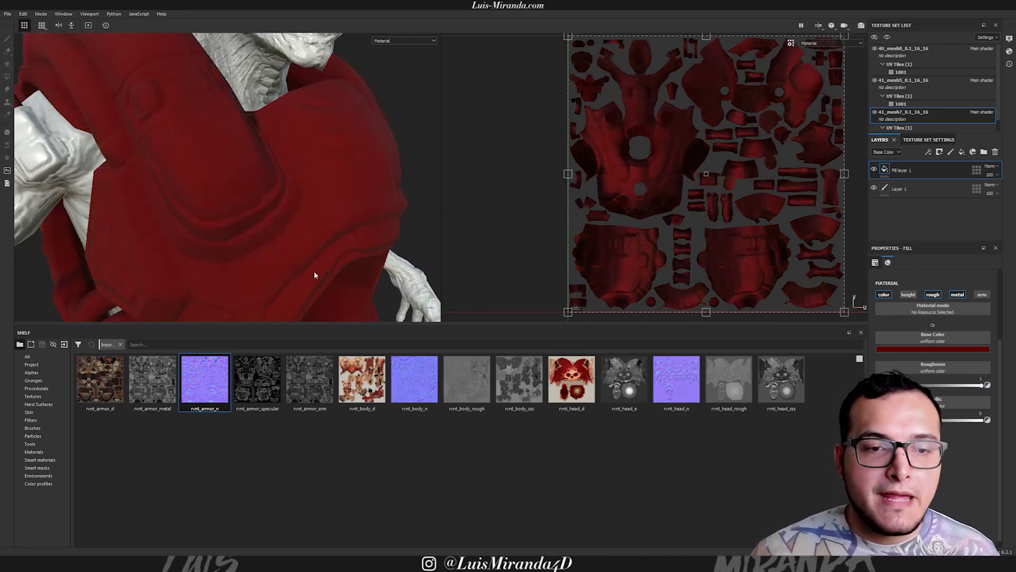
left_click_drag(315, 275, 401, 191, "alt")
right_click_drag(401, 190, 365, 195, "shift")
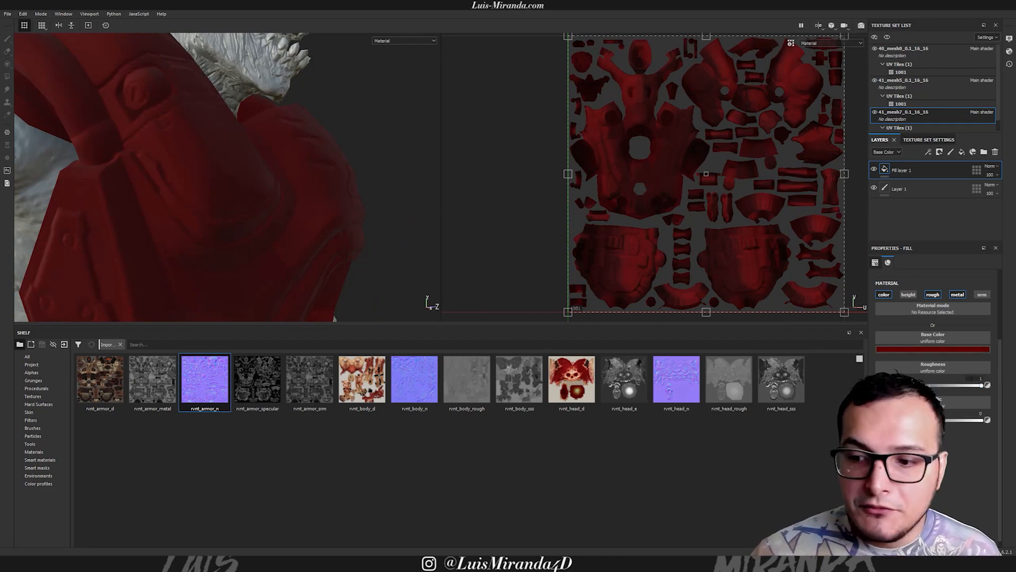
left_click(928, 386)
left_click_drag(306, 189, 353, 220, "alt")
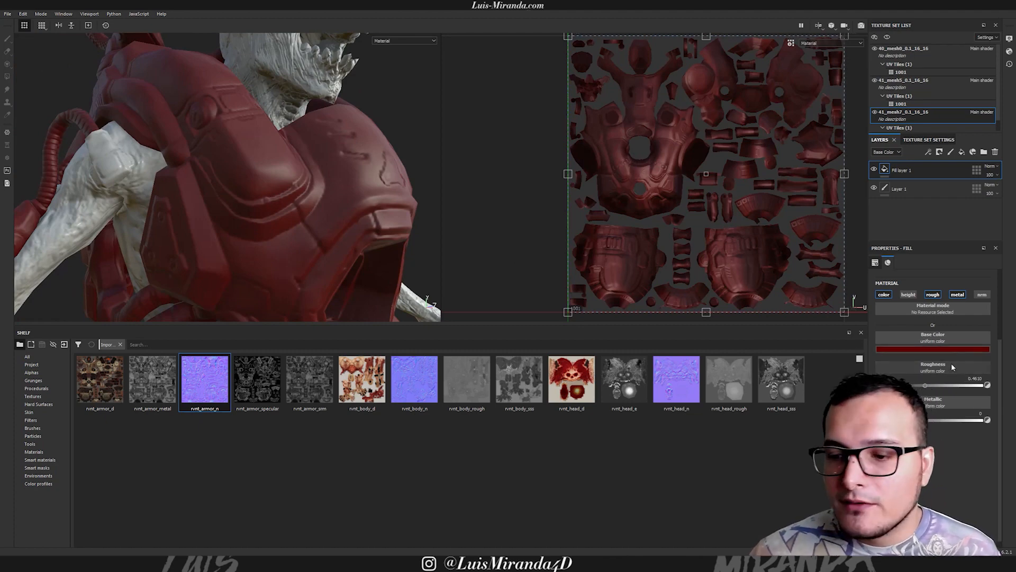
left_click_drag(923, 387, 896, 387)
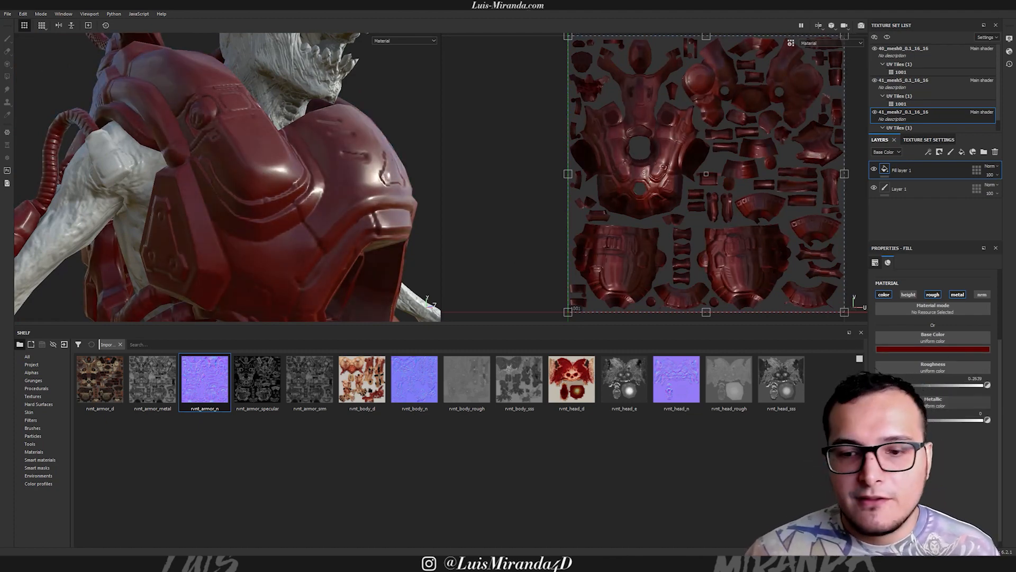
Try a metallic value of 1 with a roughness of 0 on the armor fill and inspect the reflections.
left_click_drag(879, 421, 983, 420)
left_click_drag(328, 219, 370, 211, "alt")
left_click_drag(905, 386, 877, 386)
left_click_drag(352, 315, 212, 182, "alt")
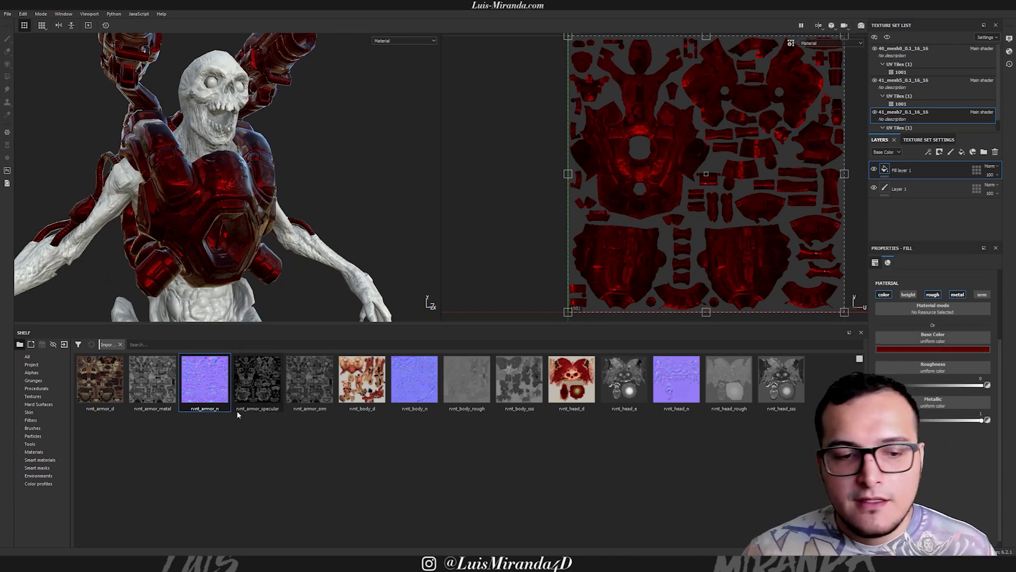
left_click_drag(214, 242, 286, 227, "alt")
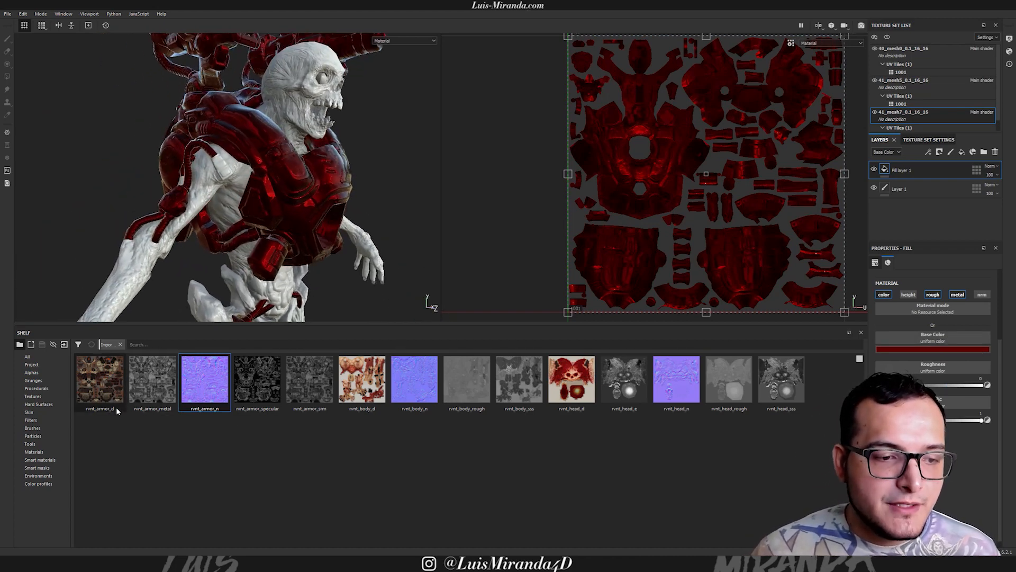
Use rvnt_armor_d as the fill layer's base color, with metallic at 0 and roughness at about 0.5.
left_click_drag(115, 389, 926, 343)
left_click_drag(328, 207, 377, 188, "alt")
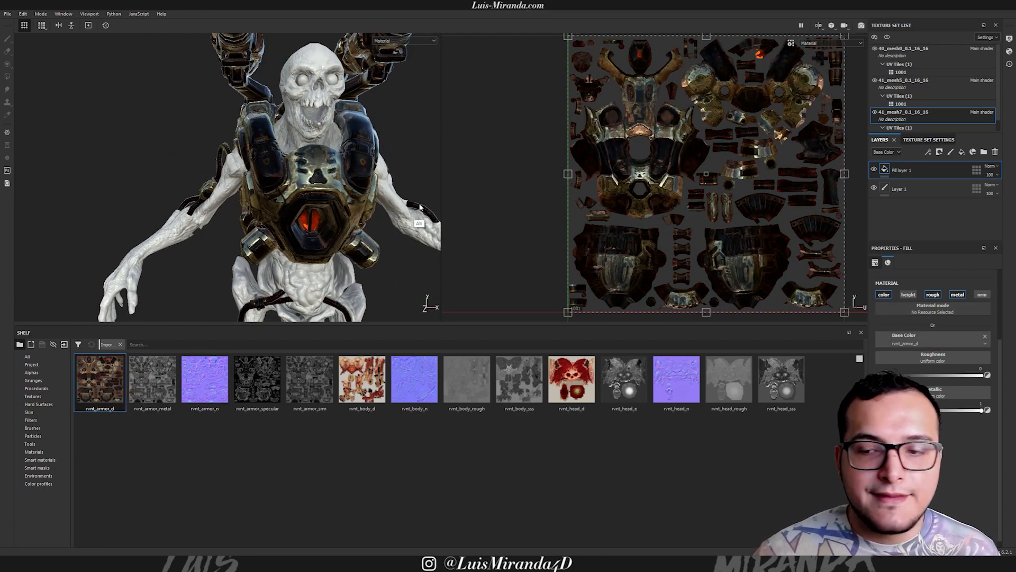
left_click_drag(981, 410, 877, 410)
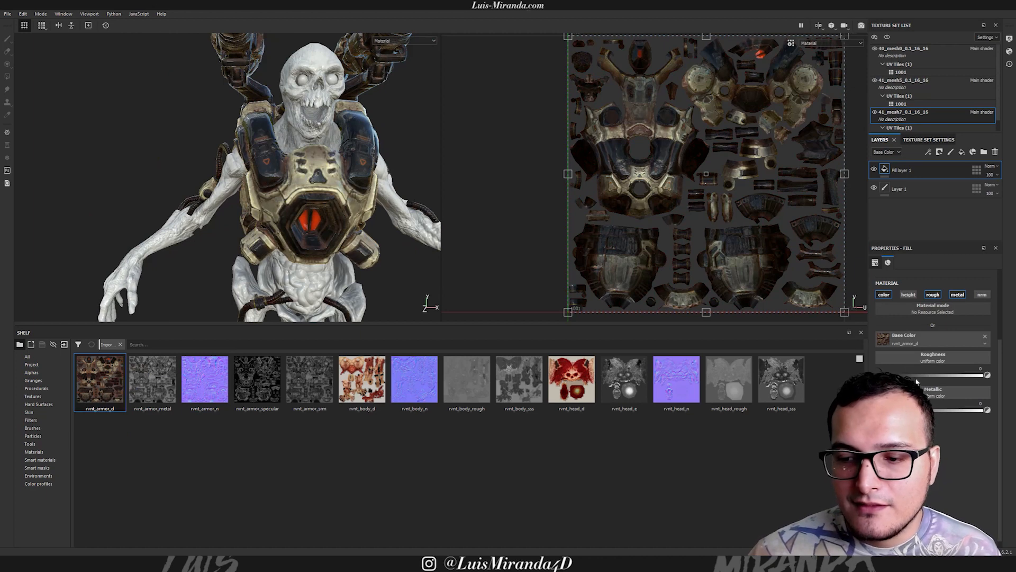
left_click(931, 376)
left_click_drag(315, 208, 515, 233, "alt")
left_click_drag(450, 201, 389, 180, "alt")
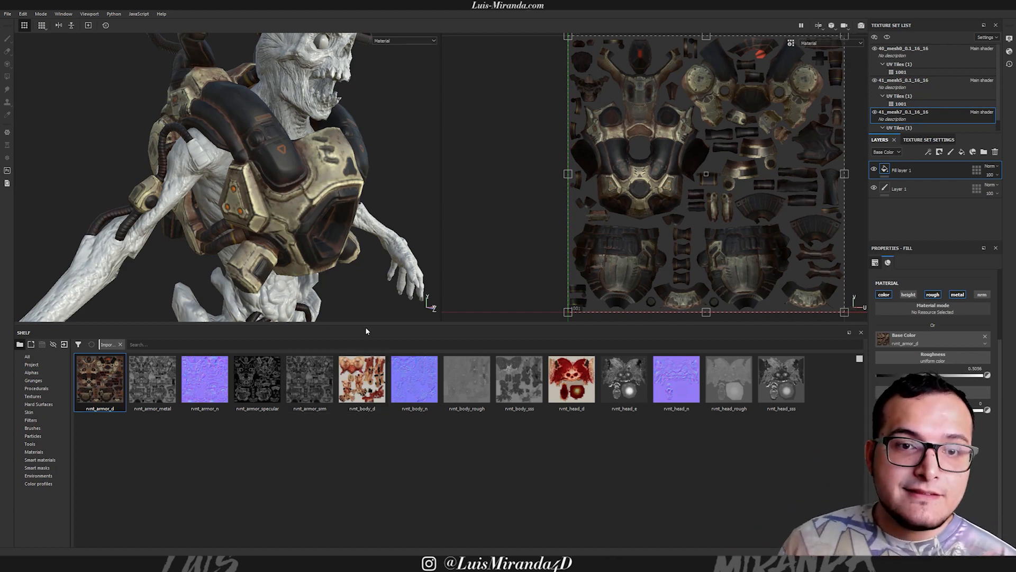
Assign rvnt_armor_metal to the fill layer's roughness channel and inspect the shoulder armor under changed lighting.
left_click(153, 385)
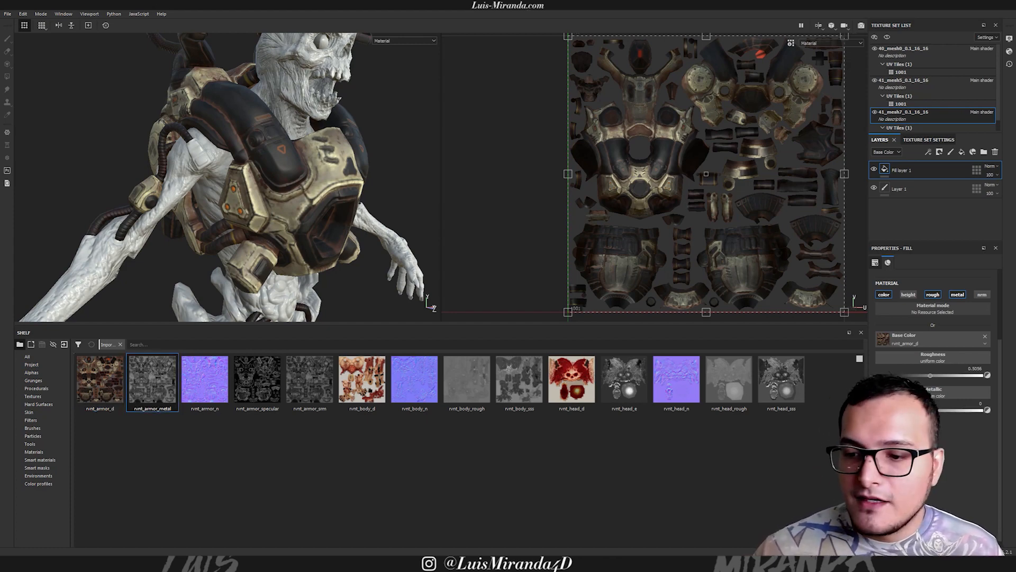
left_click_drag(923, 358, 895, 363)
left_click_drag(260, 183, 246, 180, "alt")
right_click_drag(246, 180, 341, 180, "alt")
mouse_move(341, 170)
right_mouse_down("shift")
mouse_move(537, 113)
mouse_move(312, 170)
mouse_move(352, 168)
right_mouse_up("shift")
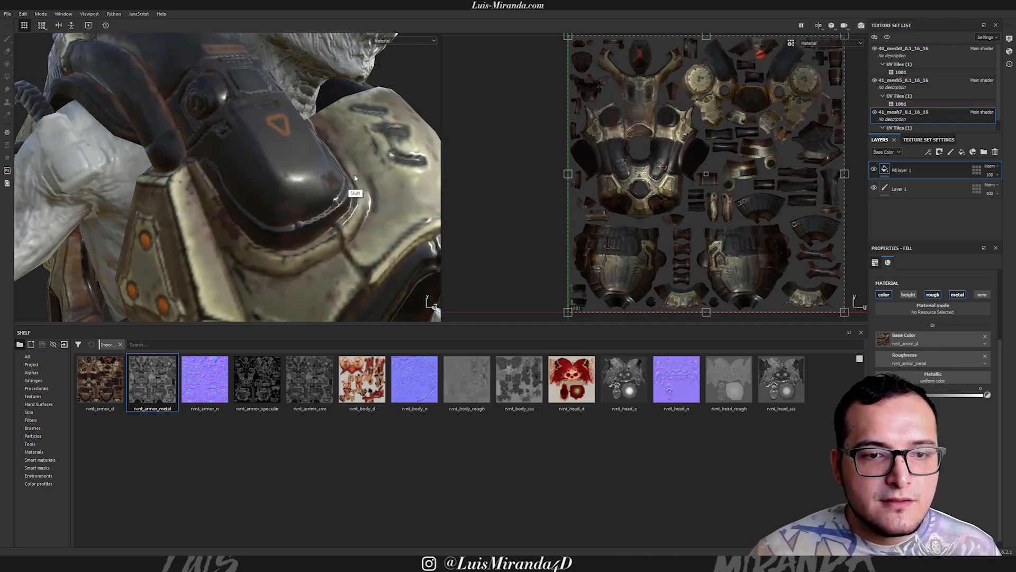
Examine the shoulder and chest armor up close from several angles under rotated lighting.
left_click_drag(359, 169, 293, 180, "alt")
right_click_drag(293, 180, 452, 142, "alt")
left_click_drag(311, 173, 316, 174, "alt")
mouse_move(316, 174)
right_mouse_down("shift")
mouse_move(340, 170)
mouse_move(314, 175)
right_mouse_up("shift")
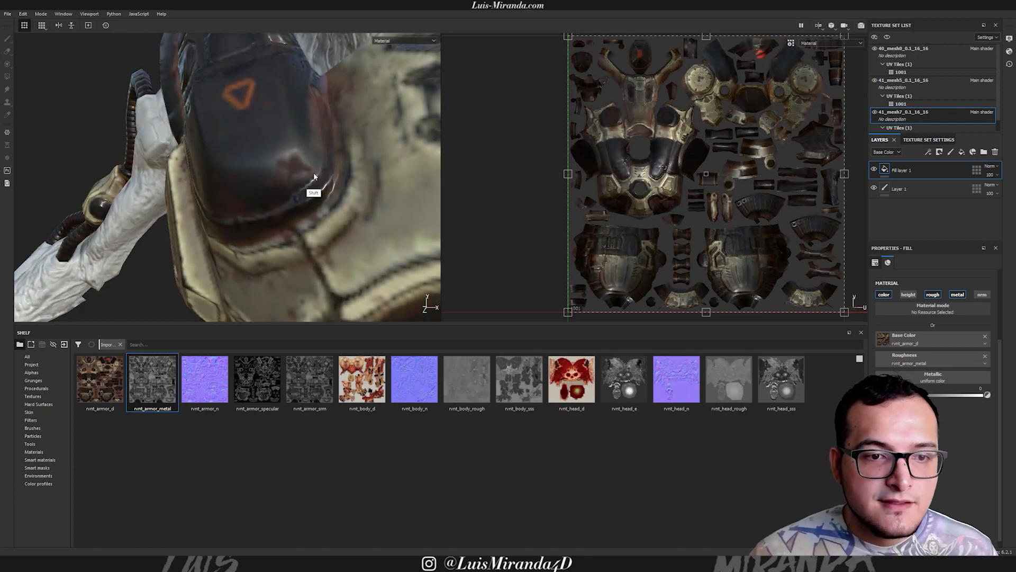
left_click_drag(286, 172, 317, 173, "alt")
right_click_drag(317, 173, 259, 172, "shift")
left_click_drag(258, 172, 301, 204, "alt")
right_click_drag(301, 203, 284, 189, "shift")
left_click_drag(285, 188, 444, 189, "alt")
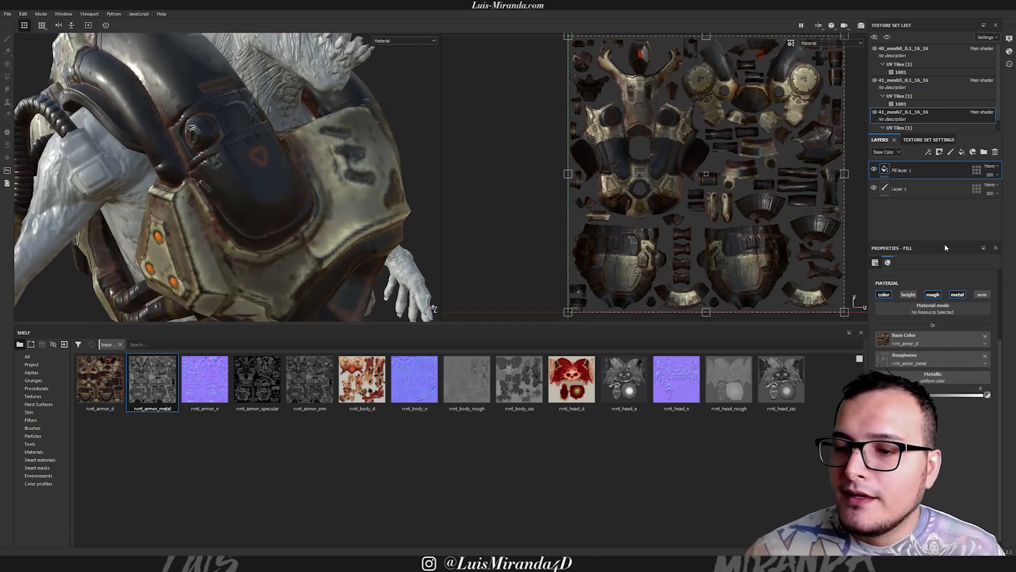
Set the armor texture set's size to 4096 and inspect the shoulder and chest plates under changed lighting.
left_click(928, 140)
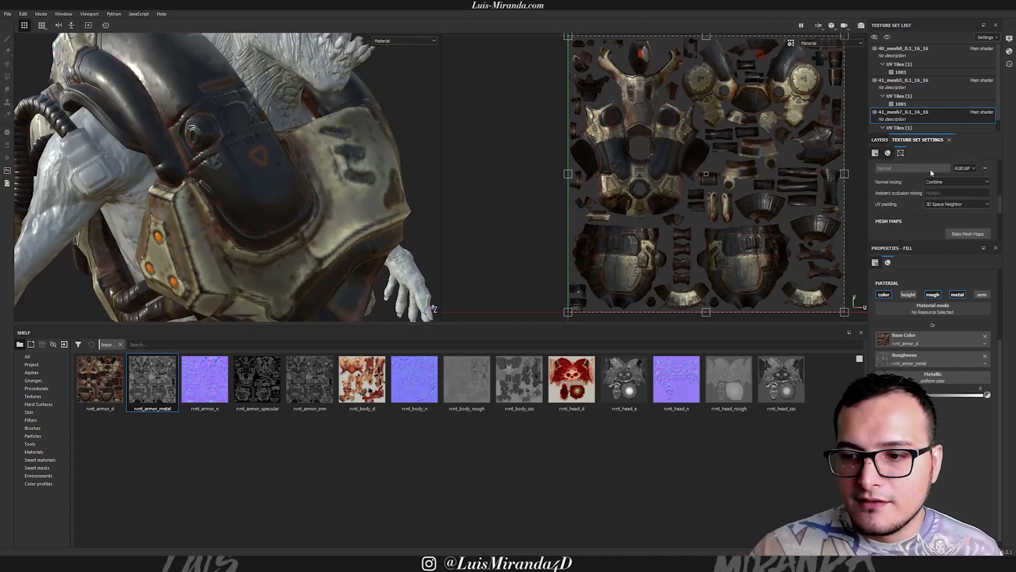
scroll(943, 196, "up", 5)
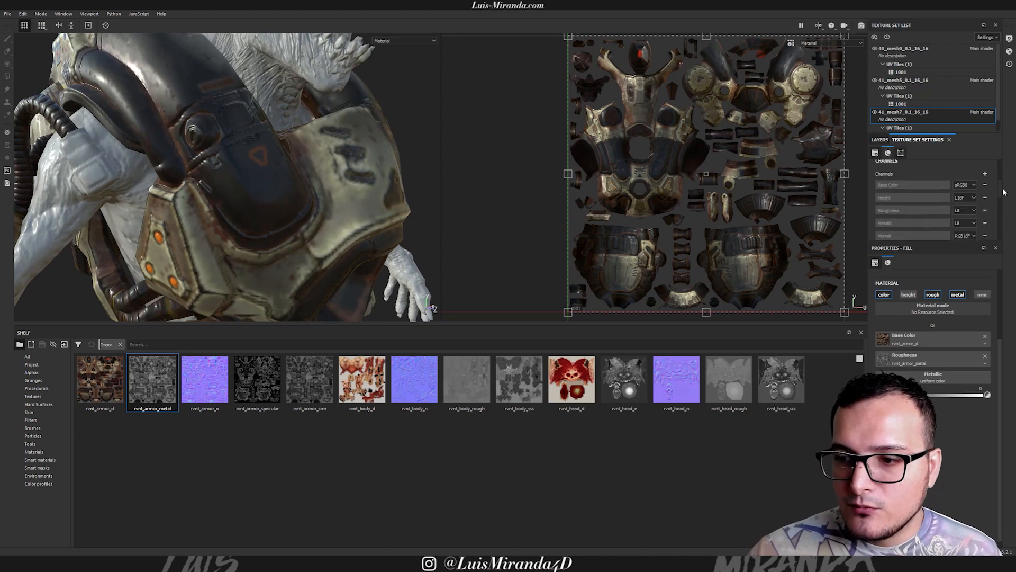
left_click(923, 198)
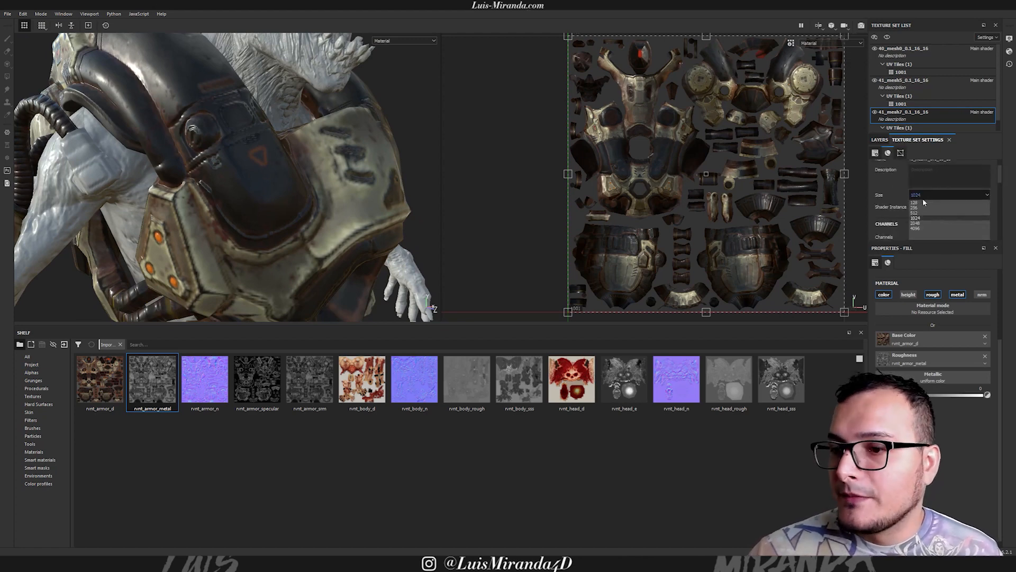
left_click(922, 231)
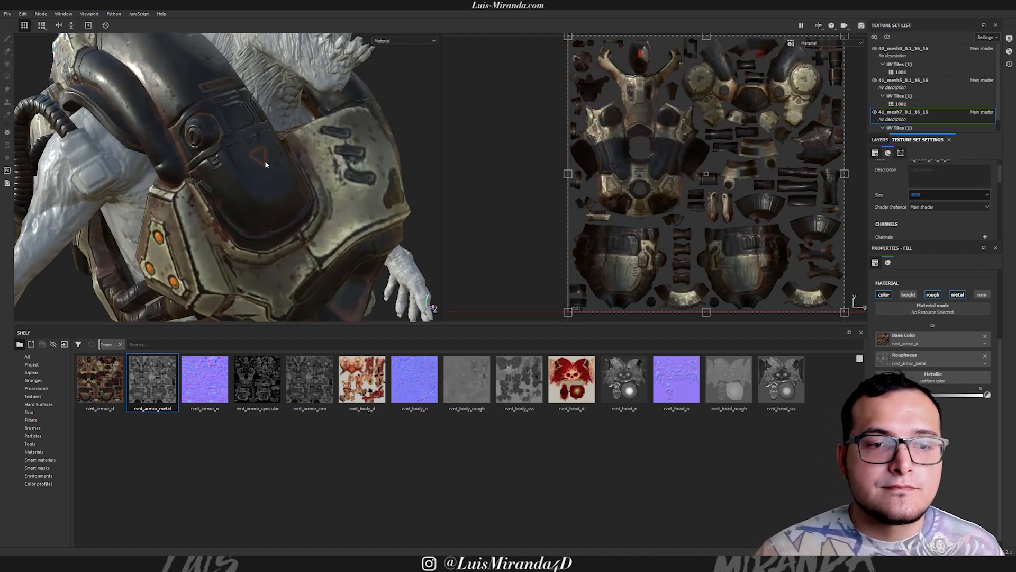
left_click_drag(257, 162, 188, 166, "alt")
right_click_drag(262, 160, 330, 138, "alt")
left_click_drag(258, 146, 255, 171, "alt")
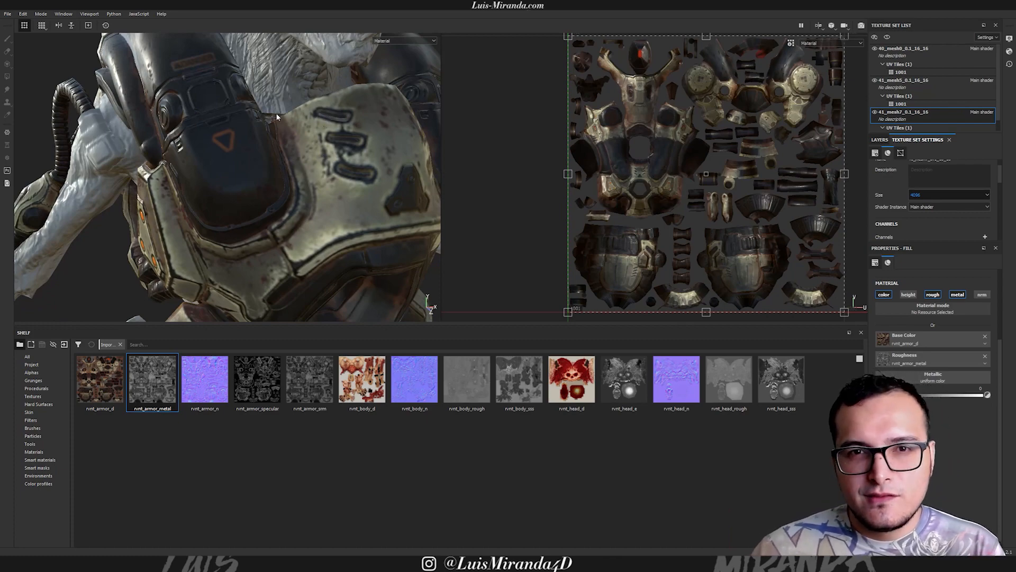
right_click_drag(236, 183, 214, 175, "shift")
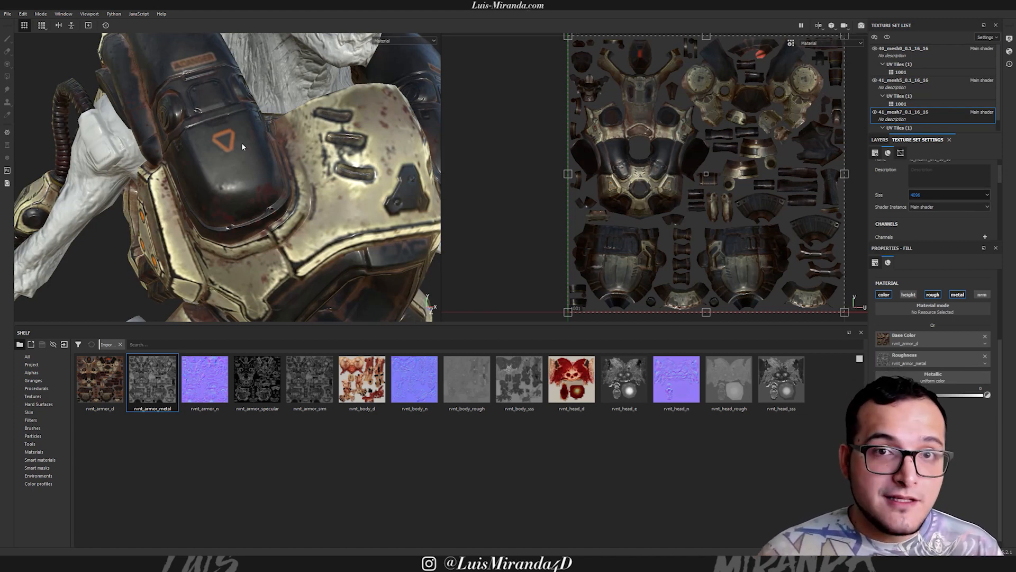
Examine the armor's texture detail at the higher resolution, both close up and from full-figure distance.
left_click_drag(241, 141, 274, 161, "alt")
right_click_drag(274, 162, 322, 152, "alt")
left_click_drag(322, 152, 259, 173, "alt")
middle_click_drag(259, 174, 291, 169, "alt")
right_click_drag(291, 168, 172, 166, "alt")
middle_click_drag(314, 165, 277, 152, "alt")
left_click_drag(277, 152, 254, 152, "alt")
right_click_drag(254, 153, 239, 157, "alt")
middle_click_drag(239, 156, 275, 171, "alt")
left_click_drag(275, 171, 311, 172, "alt")
middle_click_drag(320, 179, 297, 183, "alt")
right_click_drag(281, 178, 340, 155, "alt")
middle_click_drag(295, 123, 268, 193, "alt")
right_click_drag(258, 187, 495, 136, "alt")
left_click_drag(254, 218, 279, 211, "alt")
middle_click_drag(279, 211, 297, 189, "alt")
right_click_drag(296, 189, 204, 195, "alt")
left_click_drag(235, 181, 323, 149, "alt")
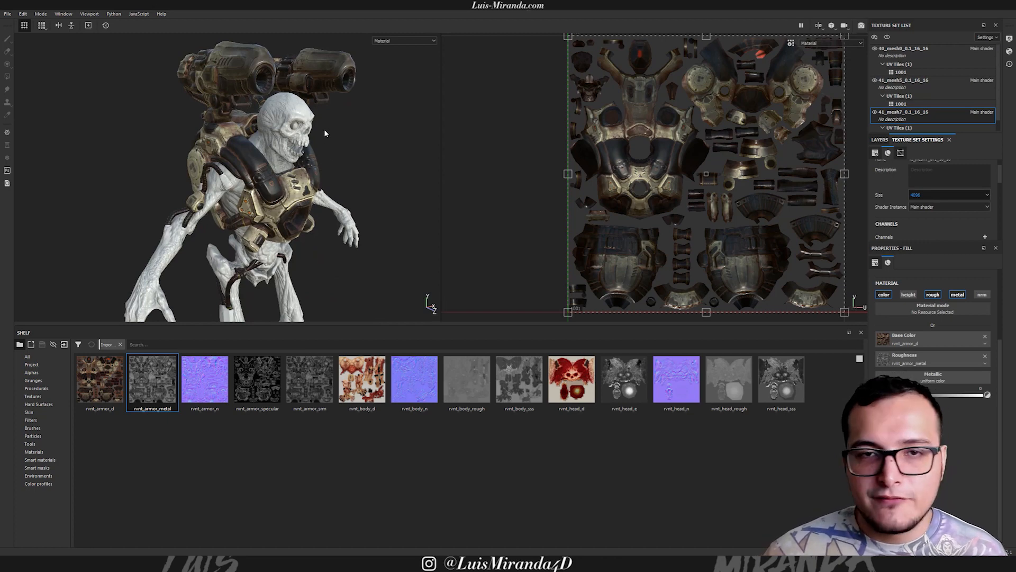
Inspect the chest plate markings and the front of the armor from close and farther views with rotated lighting.
left_click_drag(363, 214, 269, 172, "alt")
right_click_drag(269, 172, 331, 190, "alt")
left_click_drag(332, 190, 357, 193, "alt")
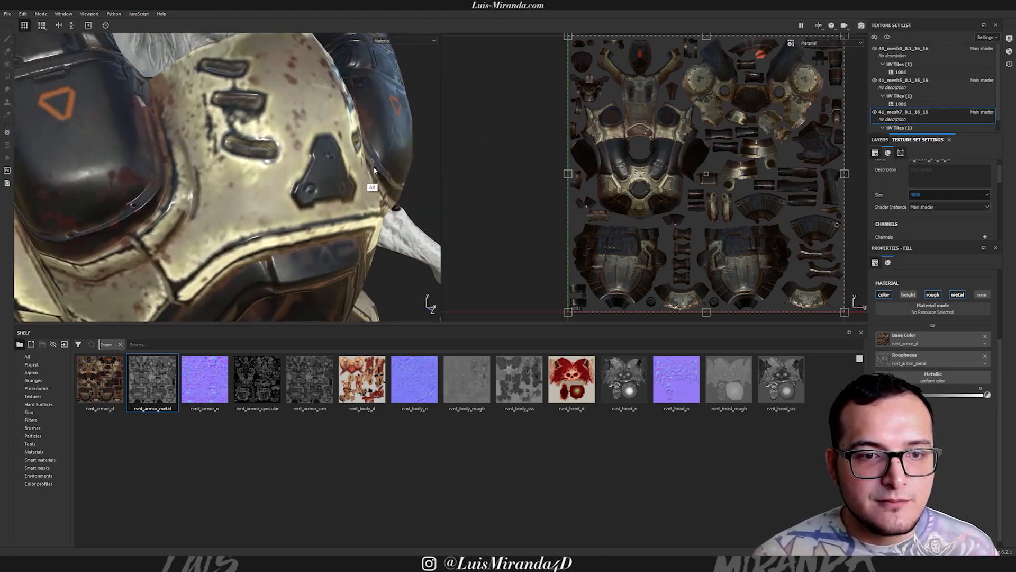
right_click_drag(357, 192, 276, 167, "alt")
middle_click_drag(277, 167, 288, 124, "alt")
left_click_drag(288, 125, 317, 141, "alt")
mouse_move(254, 145)
right_mouse_down("alt")
mouse_move(228, 158)
mouse_move(261, 149)
right_mouse_up("alt")
left_click_drag(262, 148, 309, 112, "alt")
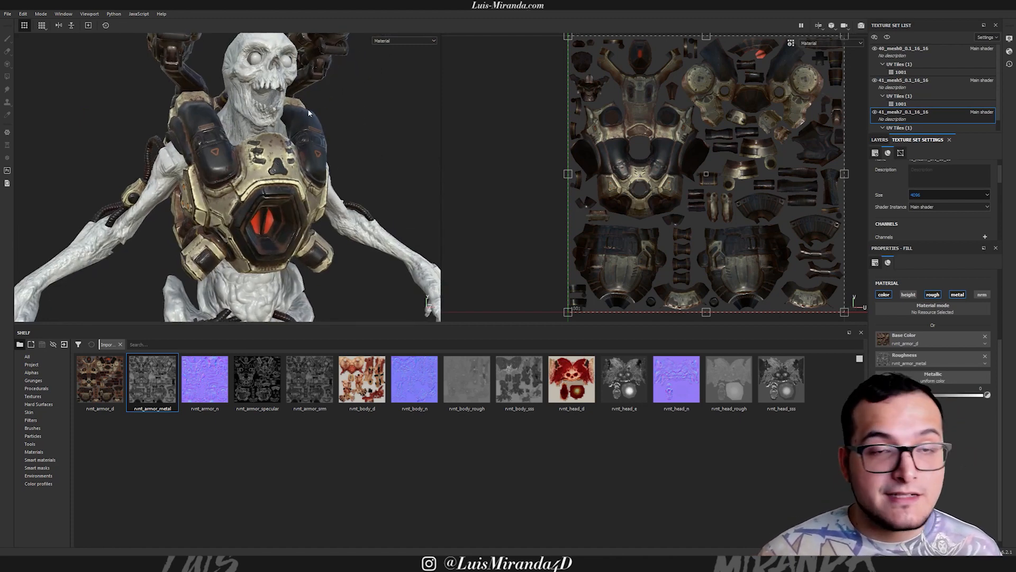
left_click_drag(283, 211, 273, 136, "alt")
right_click_drag(273, 136, 610, 93, "alt")
left_click_drag(298, 111, 316, 132, "alt")
right_click_drag(316, 132, 329, 148, "shift")
left_click_drag(329, 147, 318, 174, "alt")
right_click_drag(318, 174, 318, 220, "alt")
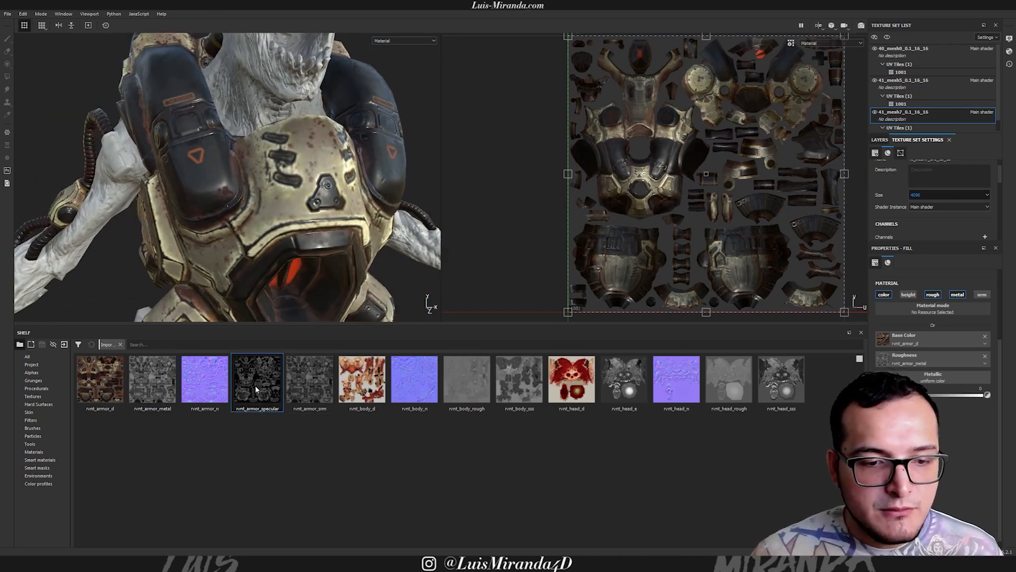
Assign rvnt_armor_specular to the armor fill layer's metallic channel and inspect the plates under changing light.
left_click_drag(906, 377, 934, 378)
left_click_drag(339, 165, 348, 188, "alt")
right_click_drag(348, 189, 460, 169, "shift")
left_click_drag(284, 151, 321, 145, "alt")
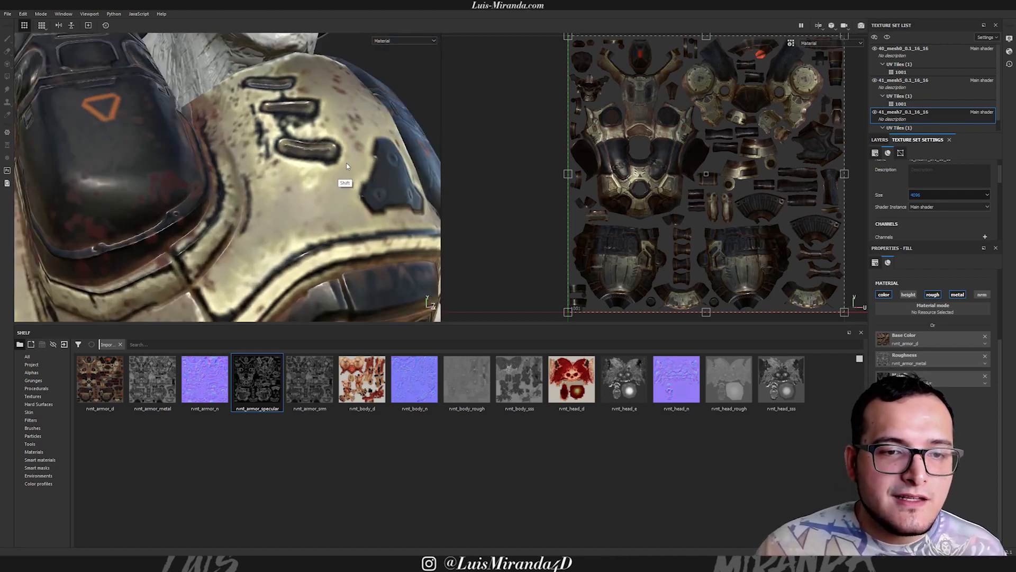
right_click_drag(322, 137, 309, 133, "shift")
left_click_drag(309, 133, 326, 169, "alt")
mouse_move(326, 169)
right_mouse_down("shift")
mouse_move(318, 161)
mouse_move(338, 158)
right_mouse_up("shift")
left_click_drag(362, 161, 313, 159, "alt")
mouse_move(313, 162)
right_mouse_down("shift")
mouse_move(292, 157)
mouse_move(304, 156)
right_mouse_up("shift")
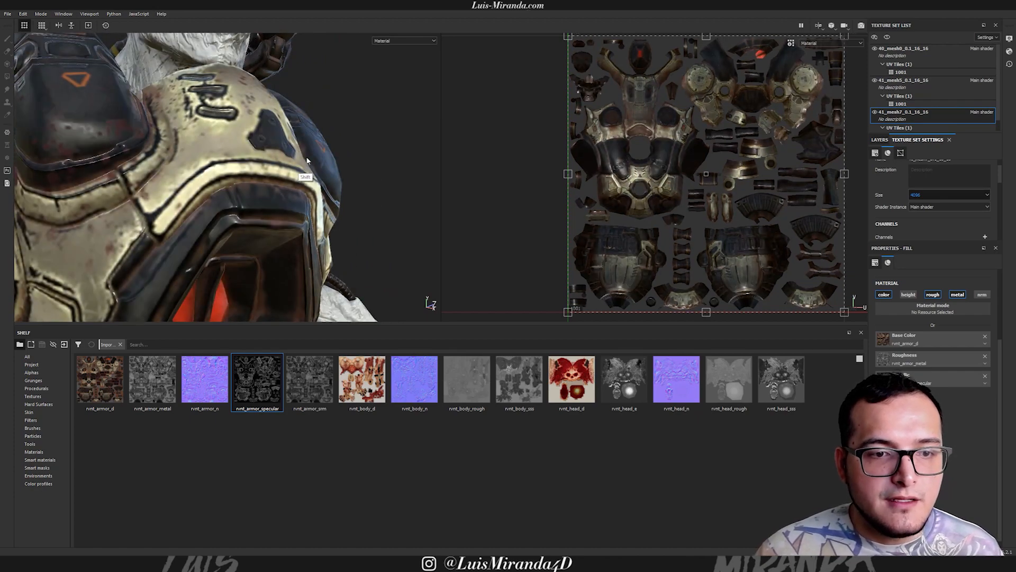
left_click_drag(304, 157, 260, 180, "alt")
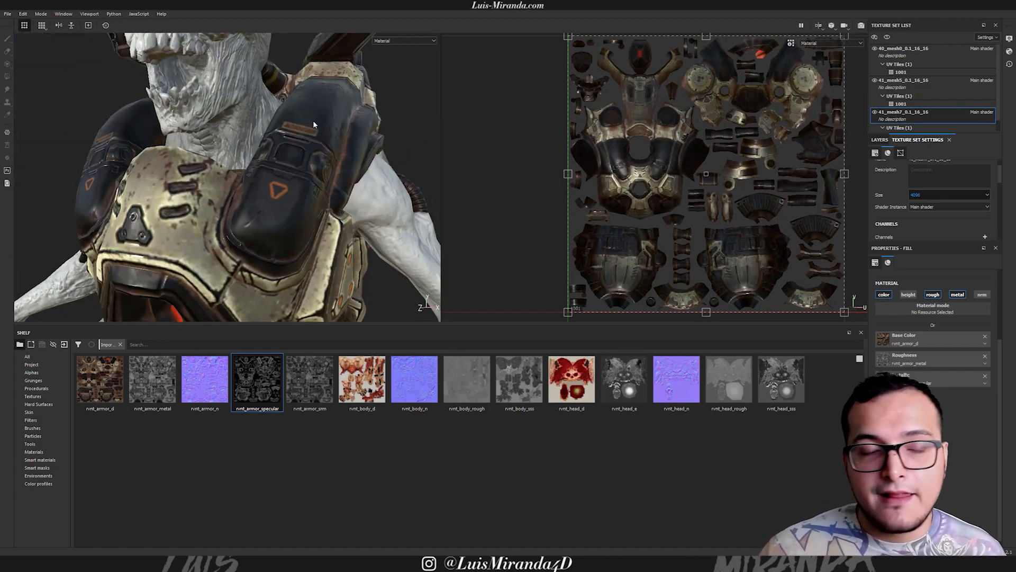
left_click_drag(265, 257, 290, 211, "alt")
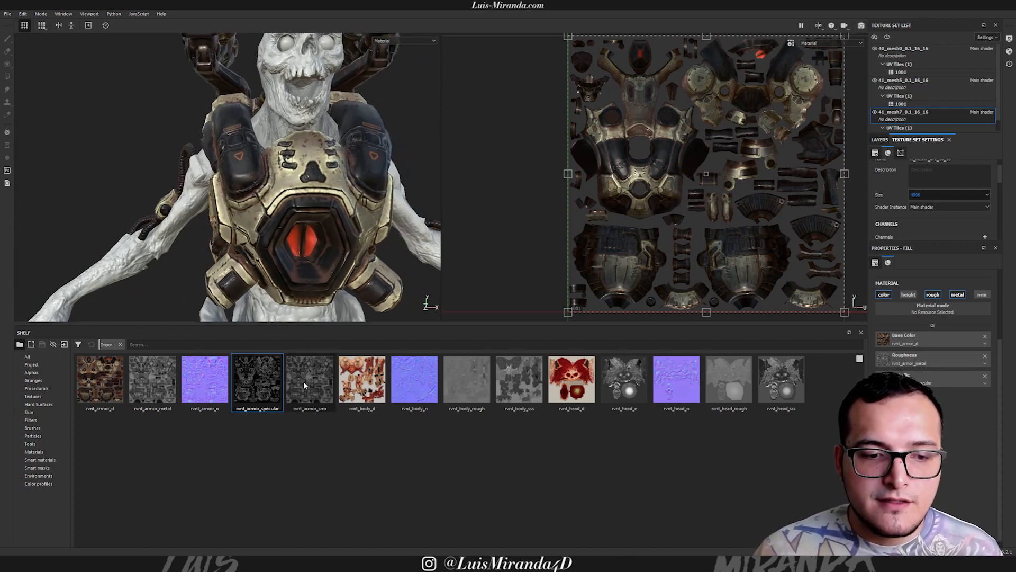
Replace the armor fill layer's roughness map with rvnt_armor_srm and check the reflections on the plates.
left_click_drag(325, 197, 279, 139, "alt")
left_click_drag(247, 179, 275, 174, "alt")
left_click_drag(310, 379, 896, 313)
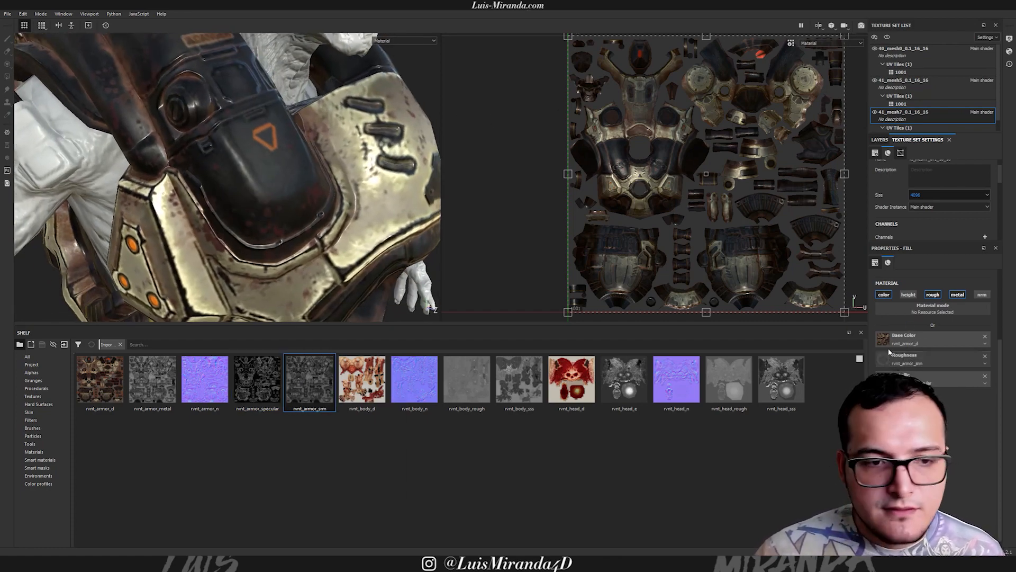
left_click_drag(284, 188, 294, 185, "alt")
right_click_drag(295, 185, 308, 170, "shift")
left_click_drag(308, 170, 257, 167, "alt")
right_click_drag(258, 168, 277, 175, "alt")
middle_click_drag(276, 174, 266, 197, "alt")
left_click_drag(163, 200, 274, 187, "alt")
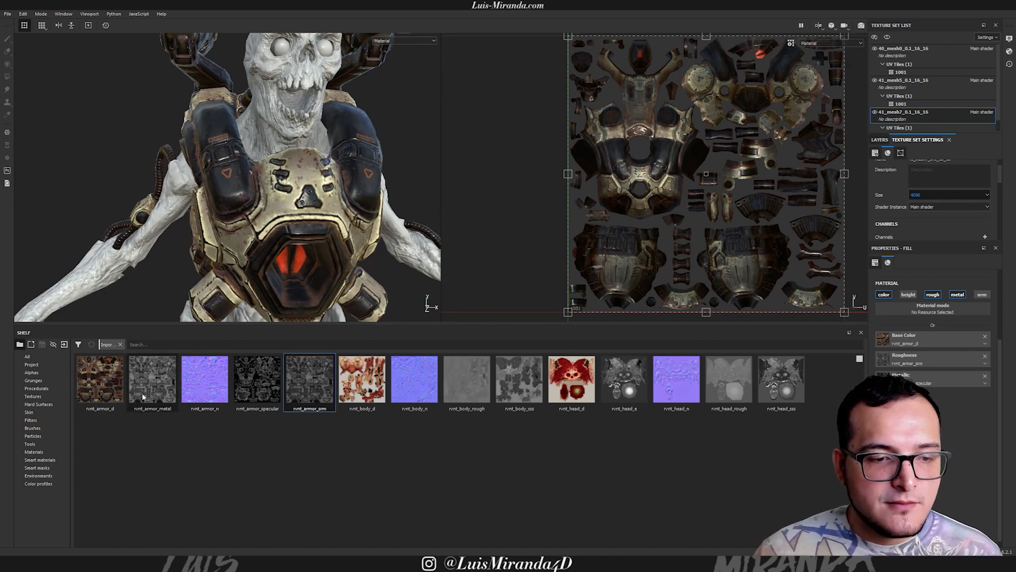
Examine the armor with its base color, roughness and metallic maps from the front, the sides and at full-figure distance.
mouse_move(216, 404)
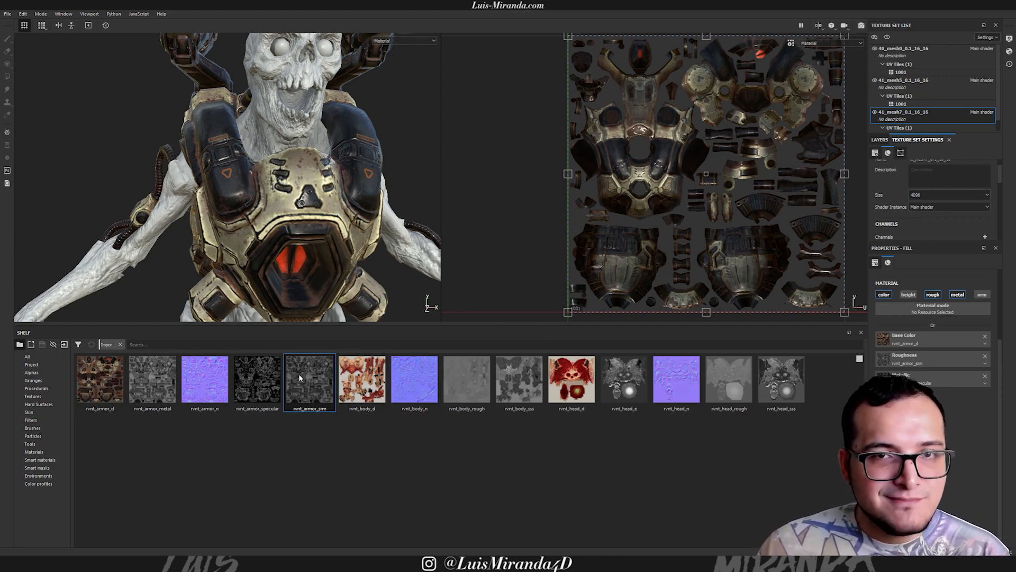
right_click_drag(313, 170, 333, 175, "alt")
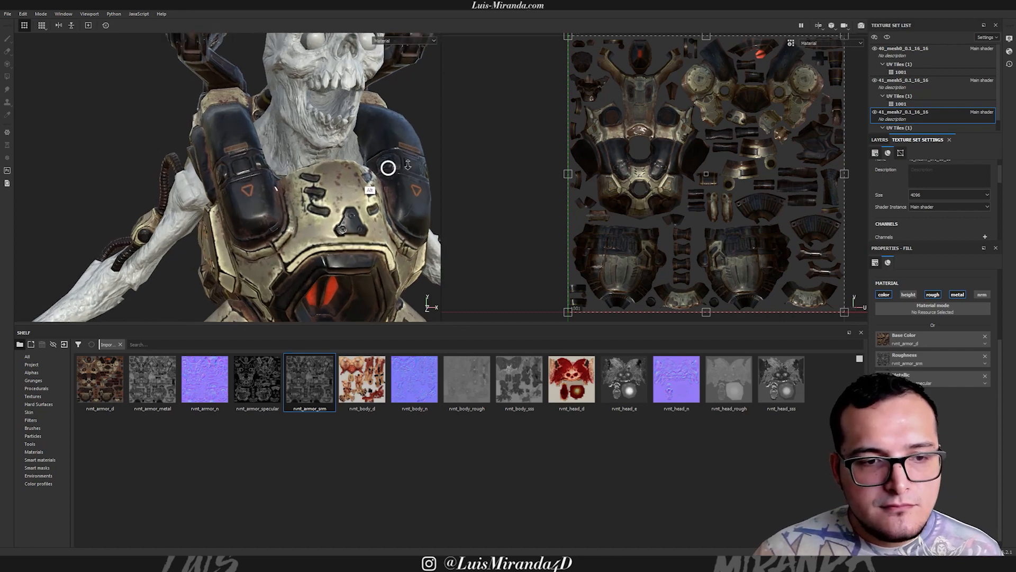
middle_click_drag(233, 164, 277, 209, "alt")
left_click_drag(277, 208, 363, 199, "alt")
right_click_drag(355, 199, 385, 194, "shift")
left_click_drag(385, 194, 231, 187, "alt")
right_click_drag(232, 187, 292, 198, "alt")
left_click_drag(292, 198, 278, 188, "alt")
middle_click_drag(278, 188, 275, 194, "alt")
right_click_drag(275, 194, 281, 184, "alt")
left_click_drag(281, 184, 338, 183, "alt")
right_click_drag(337, 182, 275, 212, "alt")
middle_click_drag(275, 211, 283, 172, "alt")
left_click_drag(284, 172, 344, 177, "alt")
middle_click_drag(344, 176, 283, 193, "alt")
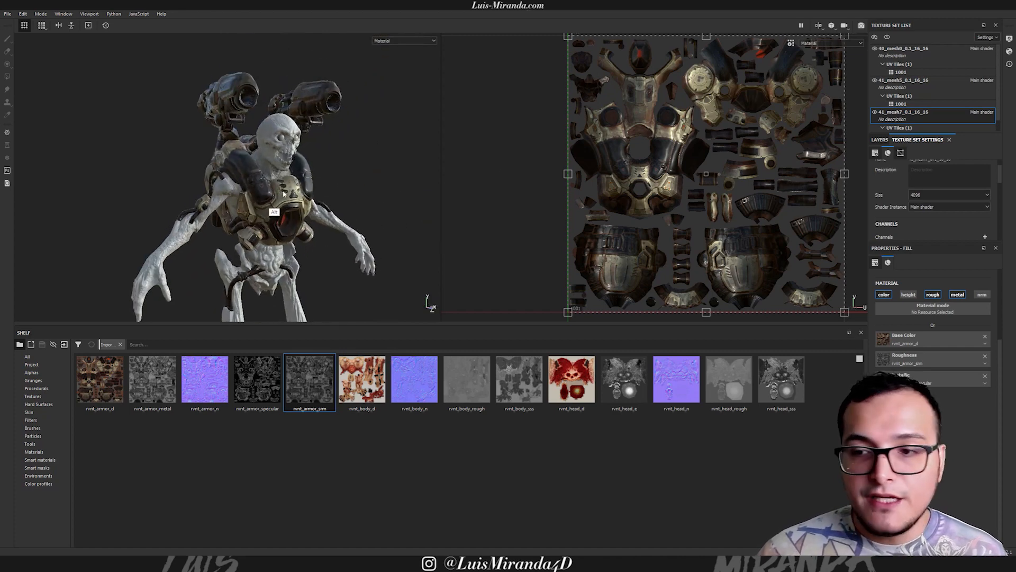
Switch to the head's texture set, 41_mesh5, and set its size to 4096.
left_click(906, 50)
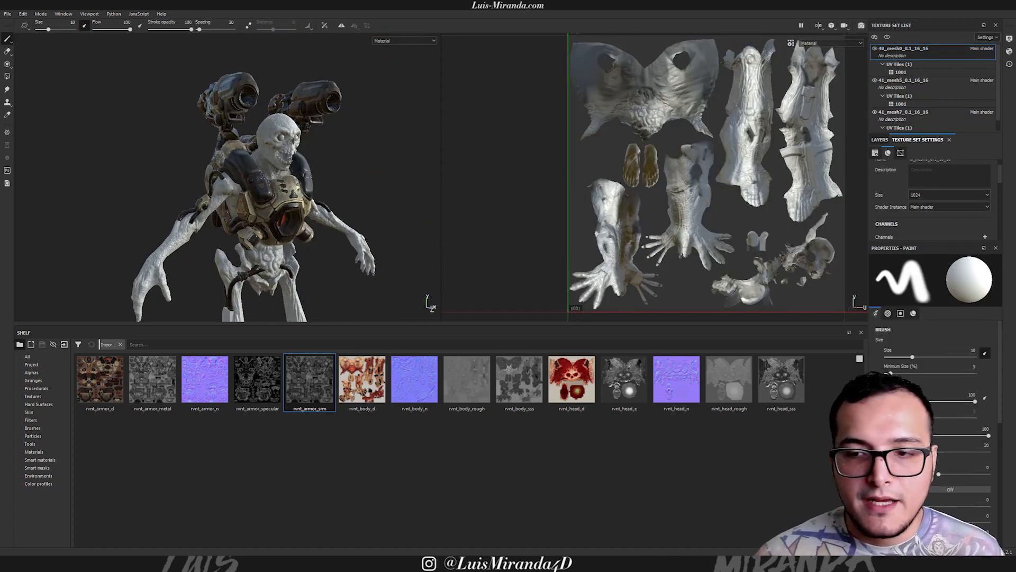
left_click(903, 83)
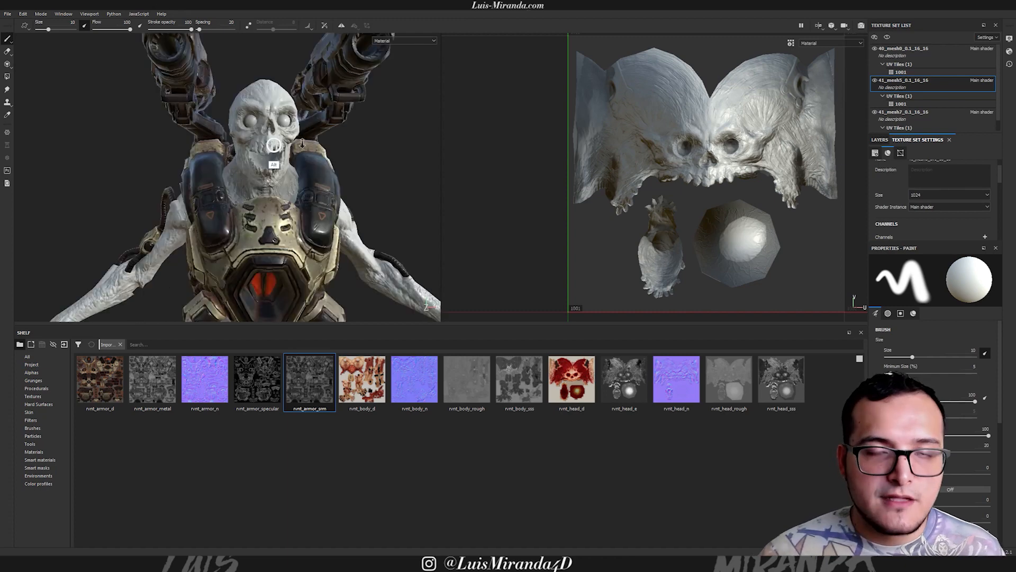
left_click_drag(271, 155, 239, 153, "alt")
right_click_drag(239, 152, 254, 156, "alt")
left_click_drag(254, 156, 270, 153, "alt")
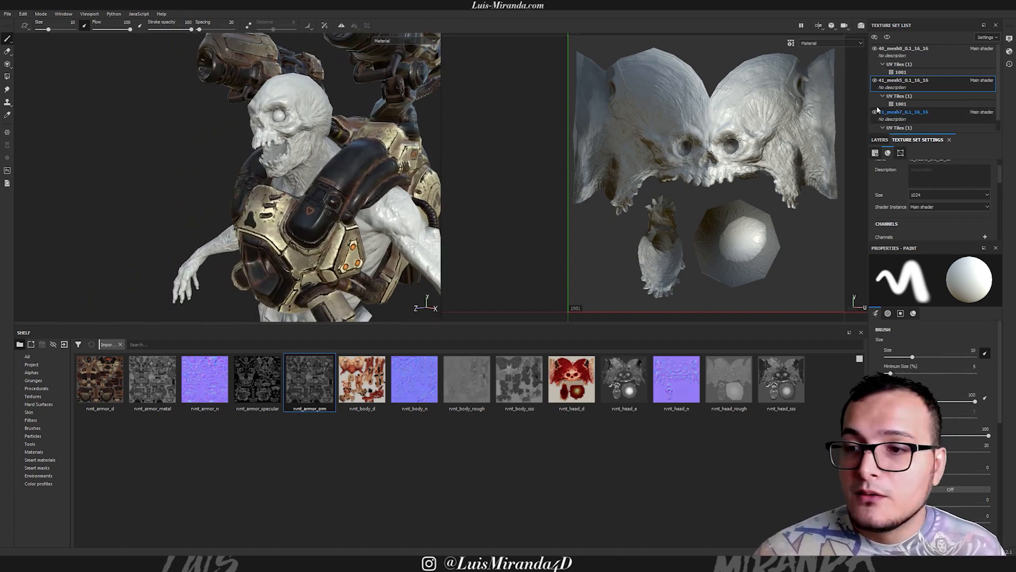
left_click(881, 140)
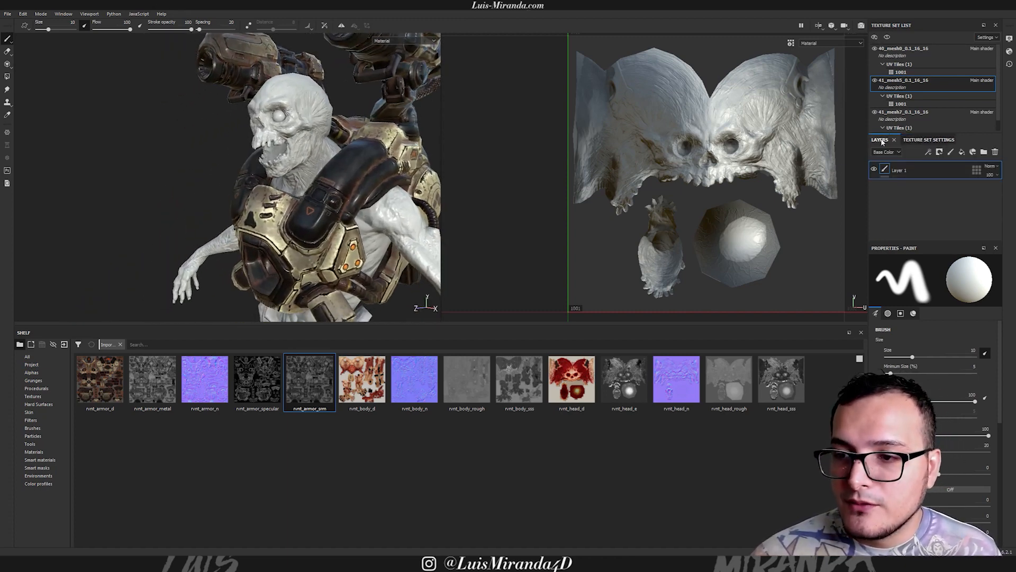
left_click(919, 141)
left_click(925, 196)
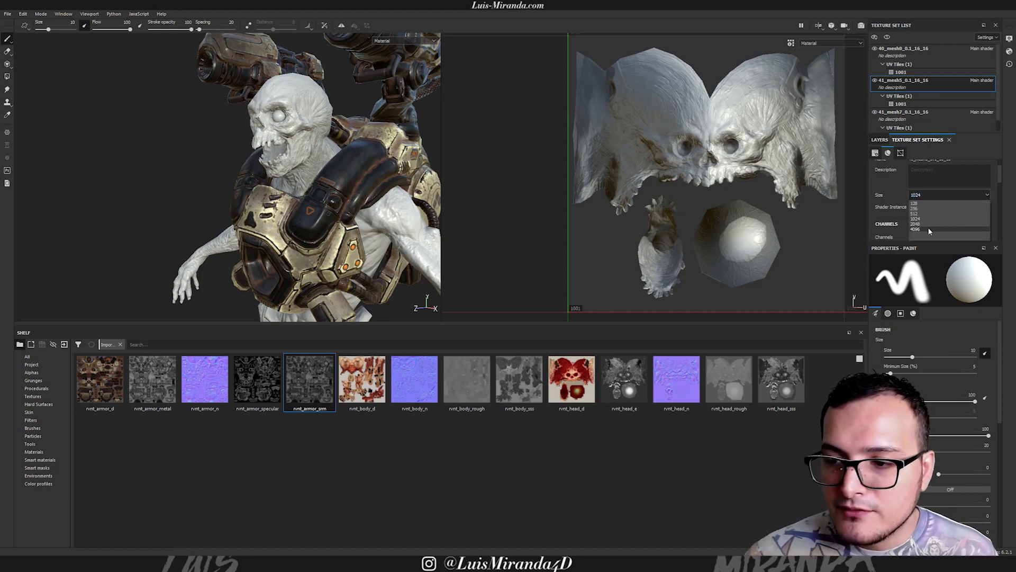
left_click(928, 227)
left_click(880, 140)
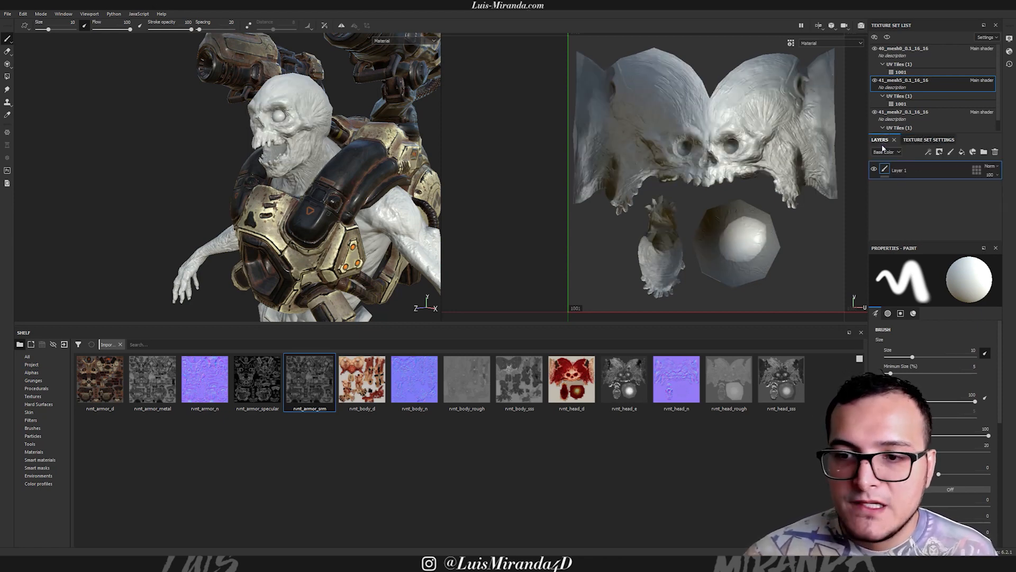
Add a fill layer to the head with rvnt_head_d as its base color and inspect the skull under rotated lighting.
right_click_drag(267, 116, 339, 131, "alt")
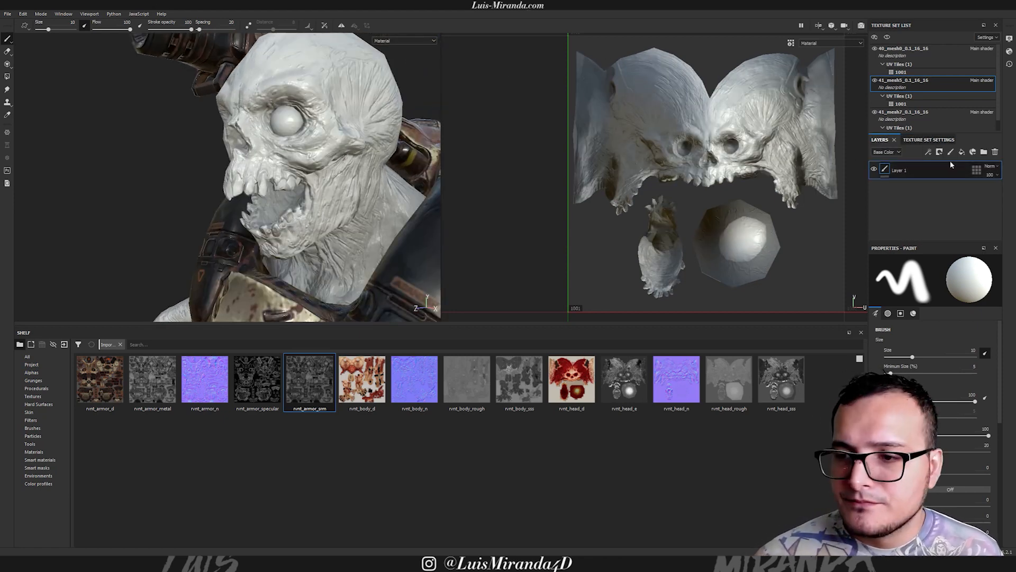
left_click(962, 153)
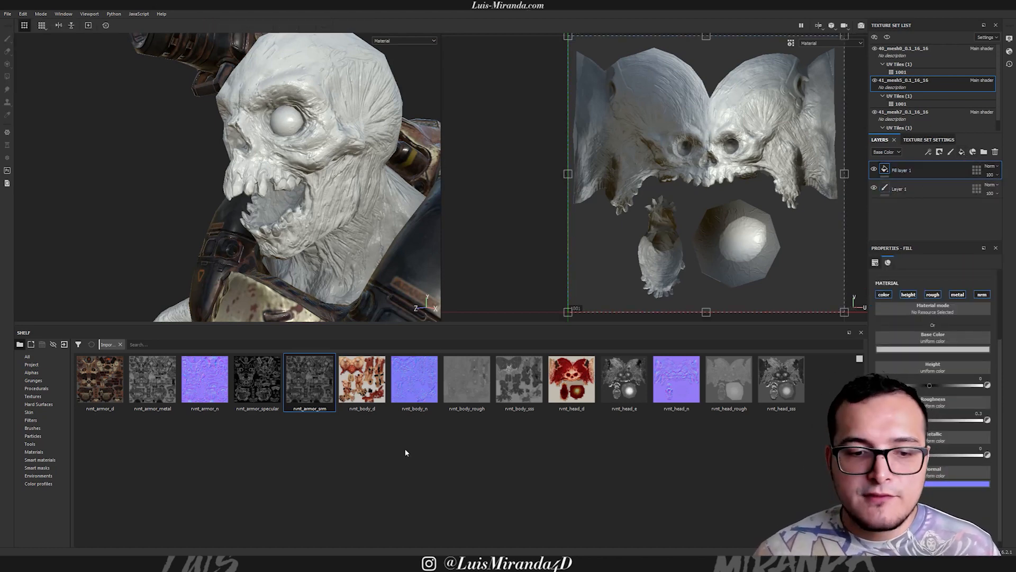
left_click_drag(584, 392, 937, 338)
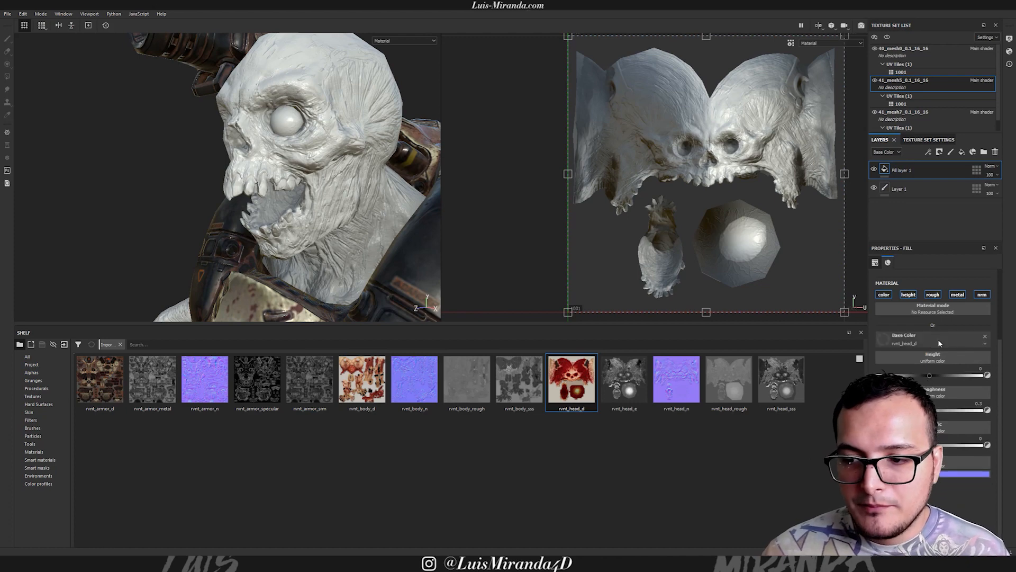
left_click(688, 381)
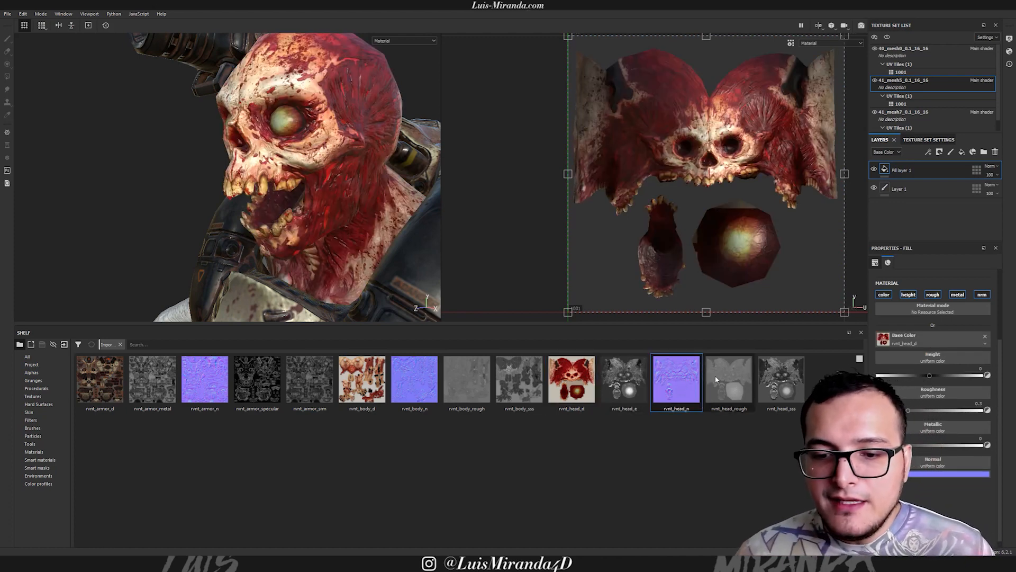
mouse_move(268, 192)
left_mouse_down("alt")
mouse_move(420, 102)
mouse_move(330, 120)
mouse_move(309, 141)
left_mouse_up("alt")
right_click_drag(309, 141, 325, 133, "shift")
mouse_move(325, 133)
left_mouse_down("alt")
mouse_move(296, 134)
mouse_move(343, 135)
mouse_move(325, 143)
left_mouse_up("alt")
right_click_drag(325, 142, 360, 144, "shift")
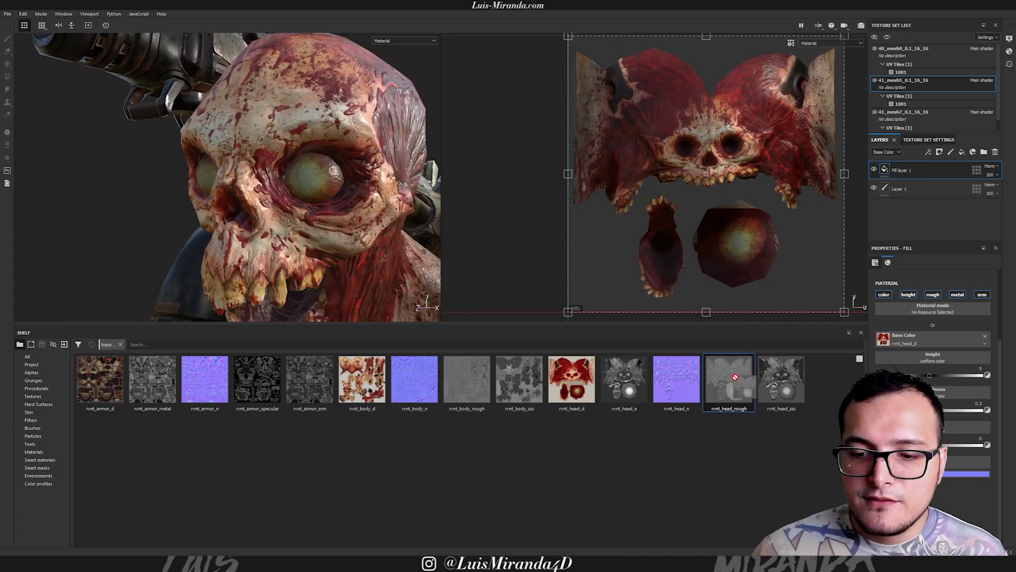
Assign rvnt_head_e to the head fill layer's roughness channel and turn off its height channel.
left_click_drag(624, 381, 933, 393)
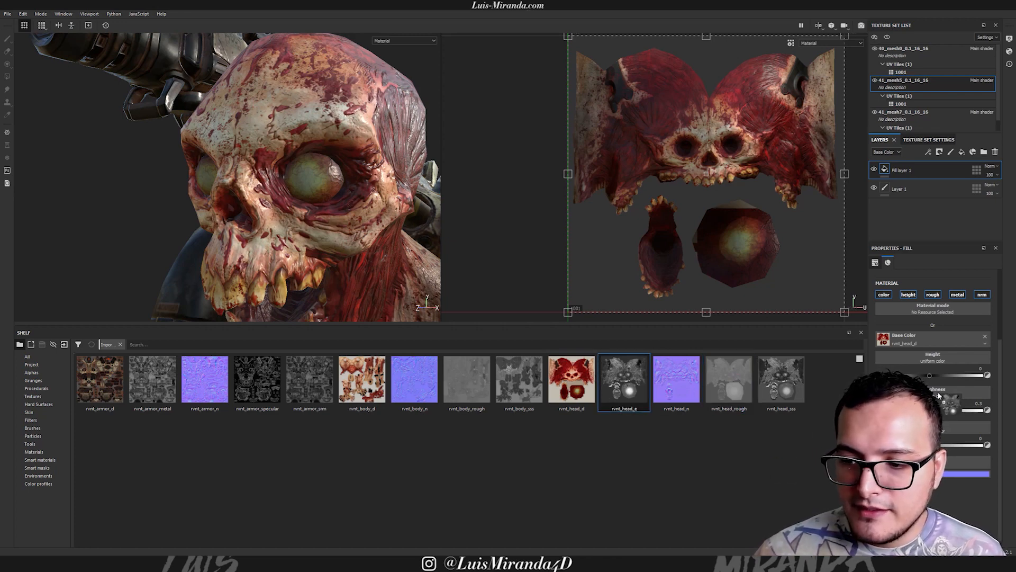
left_click(909, 294)
left_click_drag(280, 140, 338, 109, "alt")
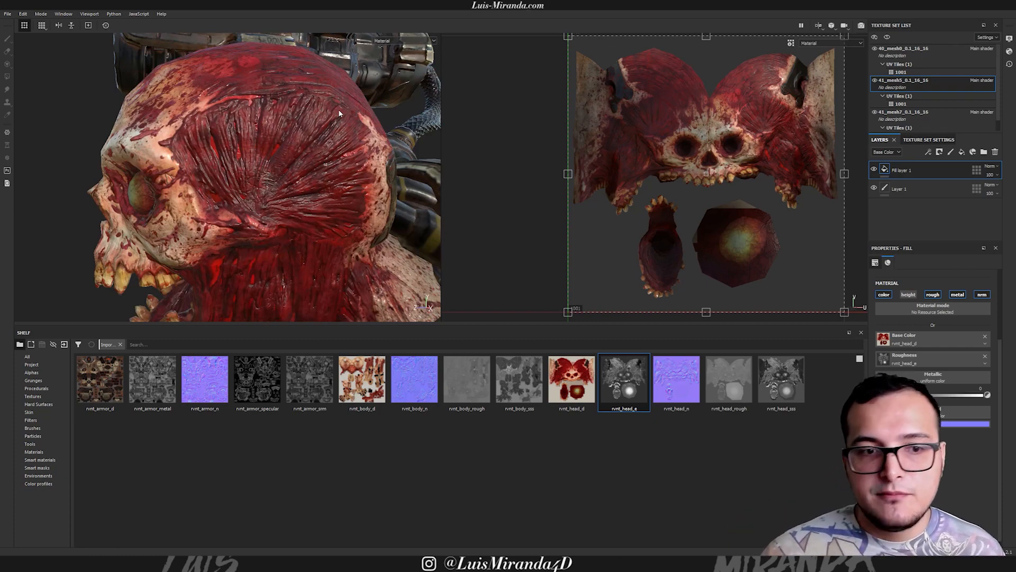
Examine the head's surface and reflections from the side and front under changed lighting.
mouse_move(302, 142)
left_mouse_down("alt")
mouse_move(258, 129)
mouse_move(318, 136)
left_mouse_up("alt")
right_click_drag(313, 136, 276, 144, "shift")
left_click_drag(276, 144, 332, 147, "alt")
right_click_drag(332, 149, 471, 106, "shift")
left_click_drag(472, 106, 305, 132, "alt")
middle_click_drag(306, 132, 258, 149, "alt")
right_click_drag(258, 149, 300, 118, "alt")
left_click_drag(299, 117, 366, 122, "alt")
right_click_drag(366, 122, 327, 120, "shift")
left_click_drag(275, 118, 326, 109, "alt")
right_click_drag(327, 110, 256, 104, "alt")
left_click_drag(255, 104, 290, 102, "alt")
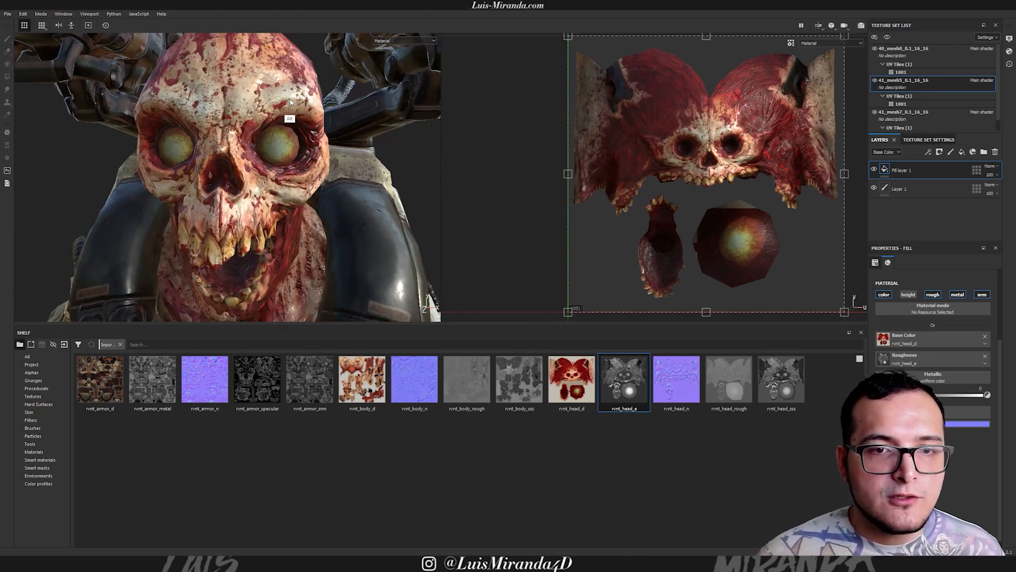
Display only the roughness channel and examine the head's roughness around the eyes and muscles.
left_click(393, 40)
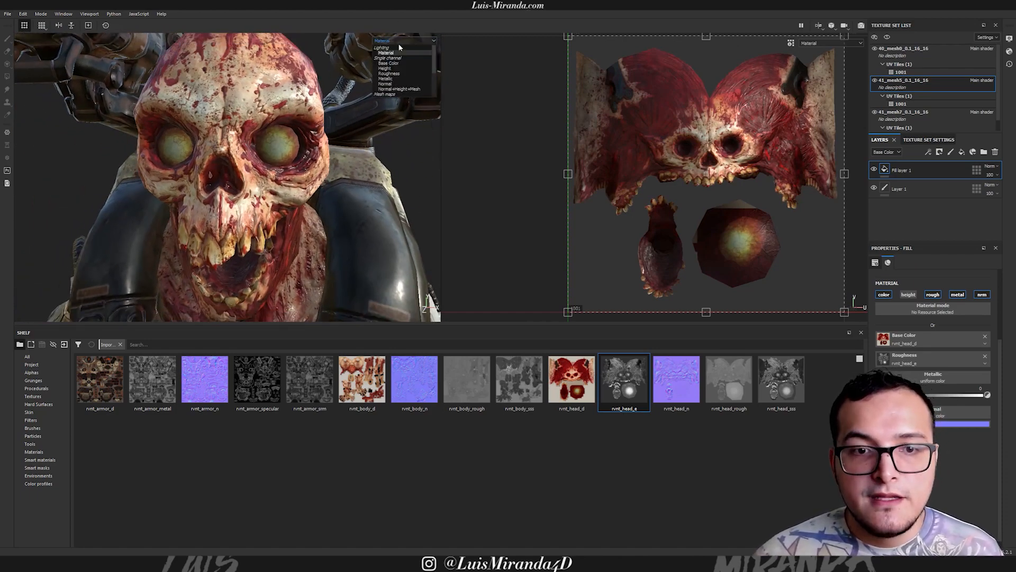
left_click(389, 74)
left_click_drag(296, 159, 241, 168, "alt")
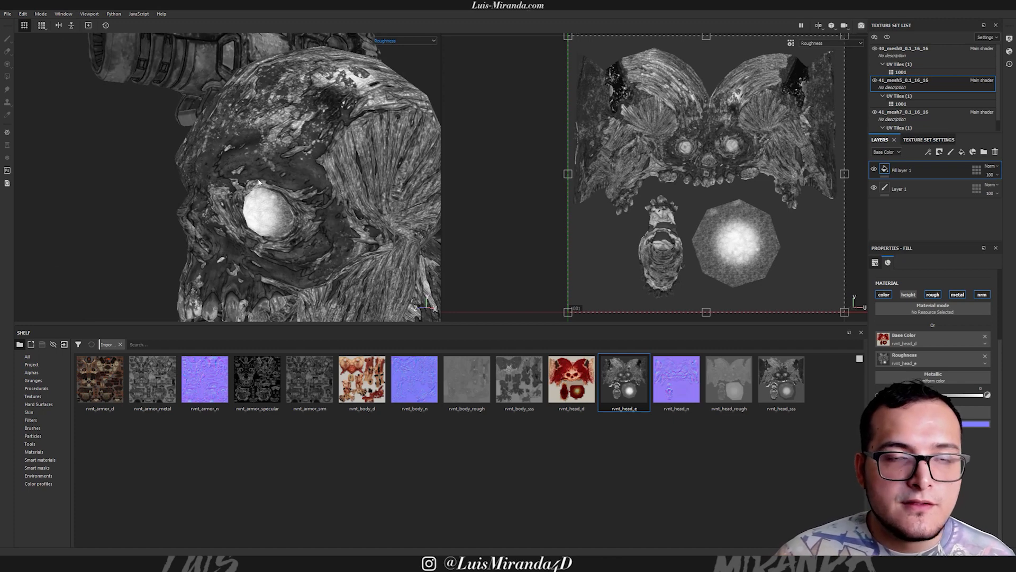
left_click_drag(327, 165, 348, 152, "alt")
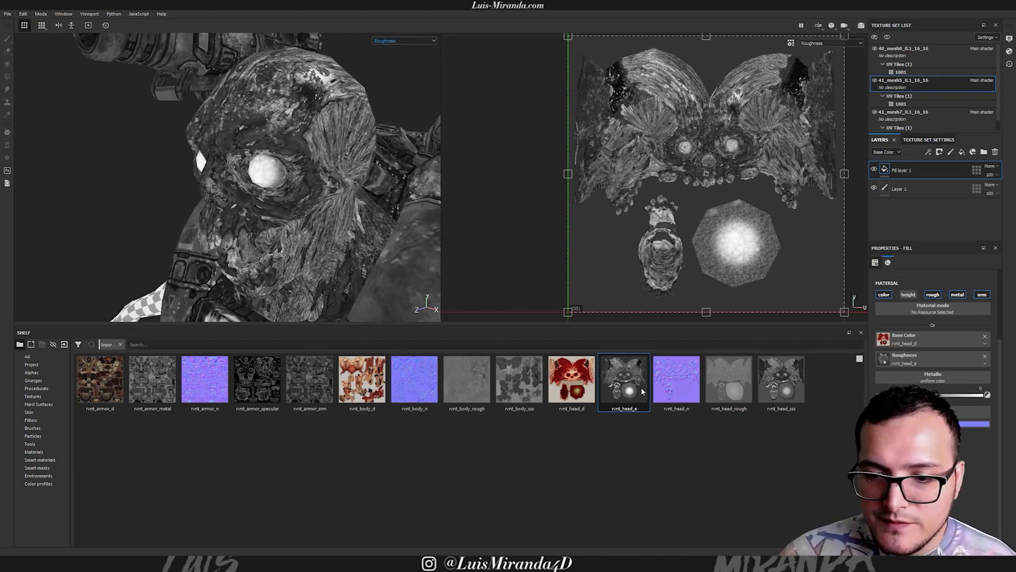
Try rvnt_head_sss and rvnt_head_rough as the head fill layer's roughness map and compare them on the skull.
left_click_drag(777, 390, 914, 362)
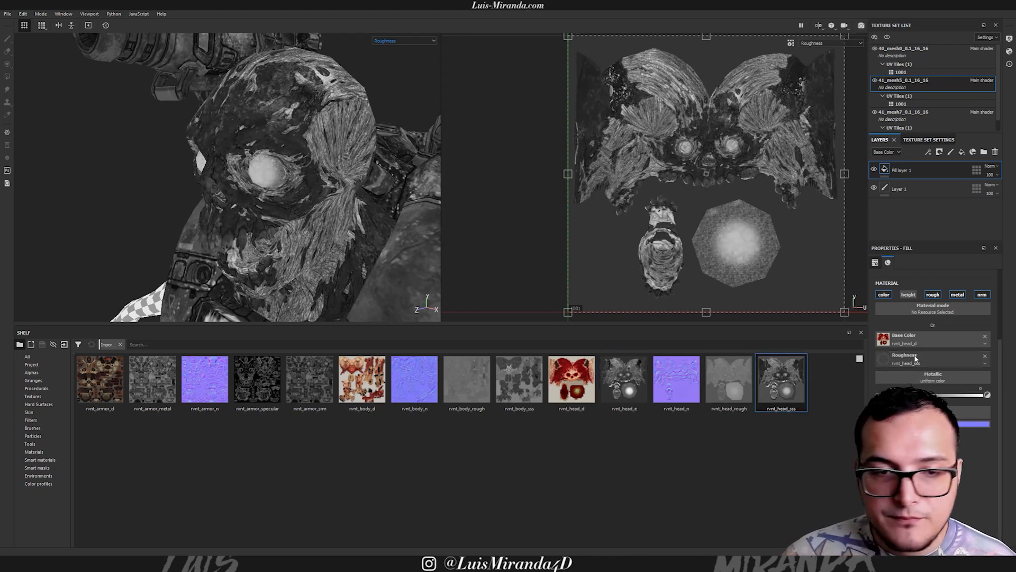
mouse_move(339, 142)
right_mouse_down("alt")
mouse_move(382, 111)
mouse_move(339, 139)
right_mouse_up("alt")
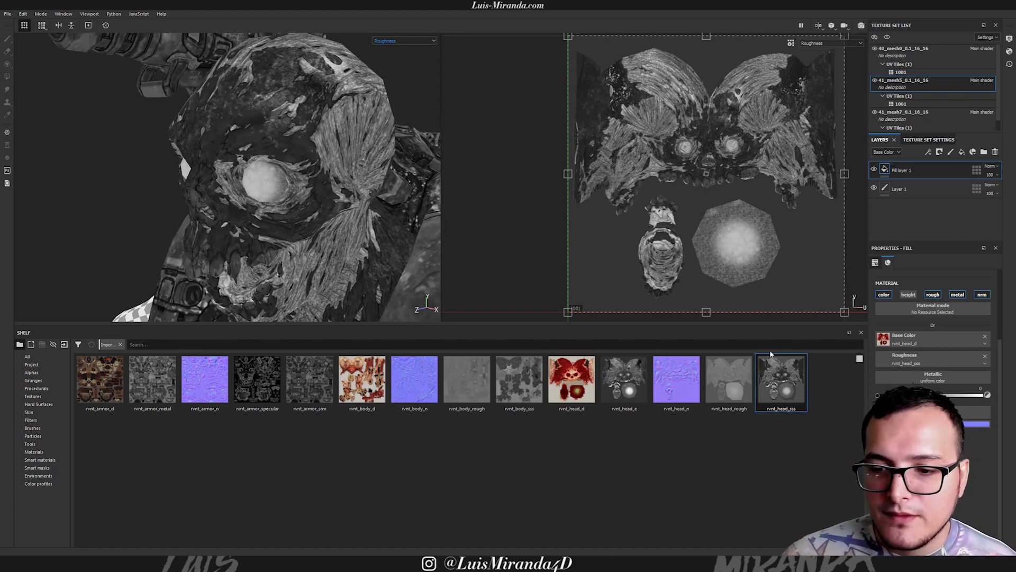
left_click_drag(728, 379, 748, 388)
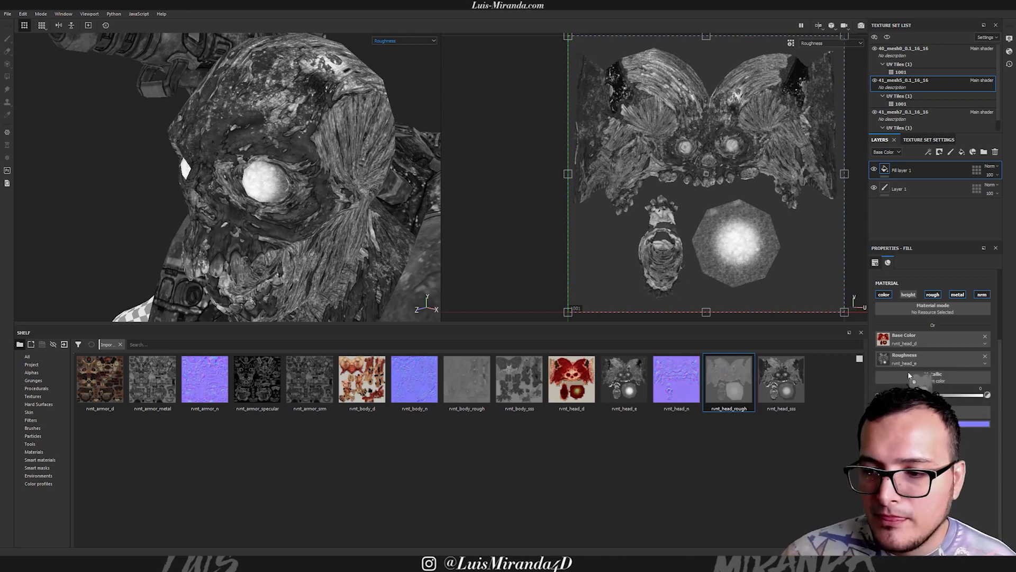
left_click_drag(911, 376, 911, 362)
left_click_drag(292, 207, 342, 170, "alt")
right_click_drag(342, 170, 367, 132, "alt")
left_click_drag(368, 132, 287, 196, "alt")
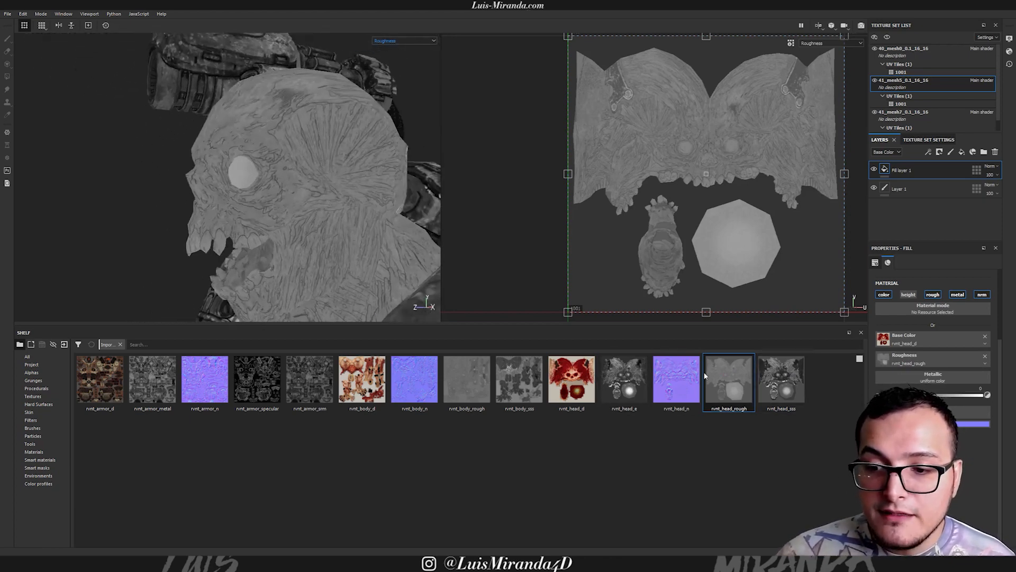
Reassign rvnt_head_e to the head fill layer's roughness channel and add a Levels effect to that layer.
left_click_drag(635, 380, 918, 360)
left_click_drag(277, 199, 273, 160, "alt")
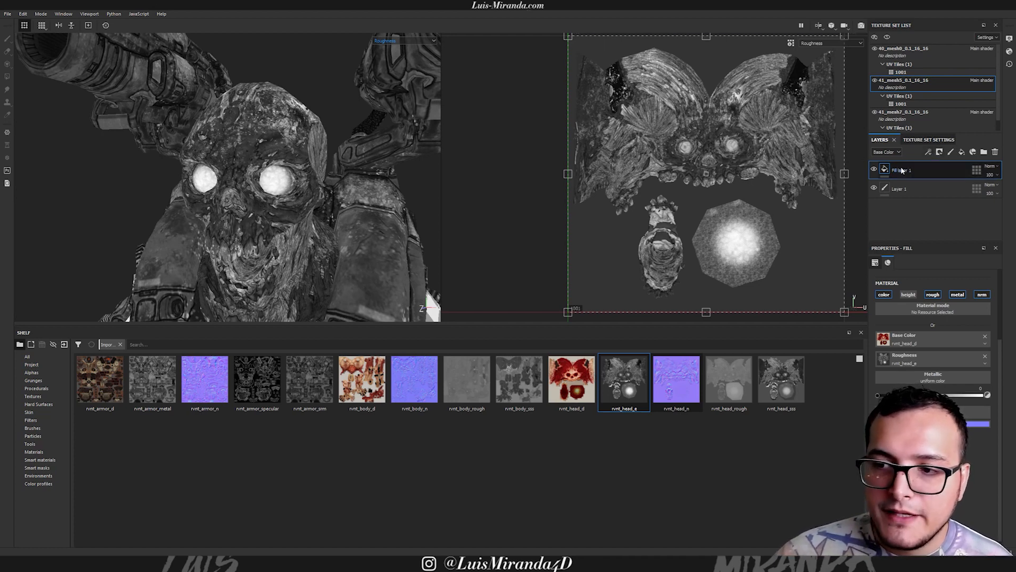
left_click(929, 152)
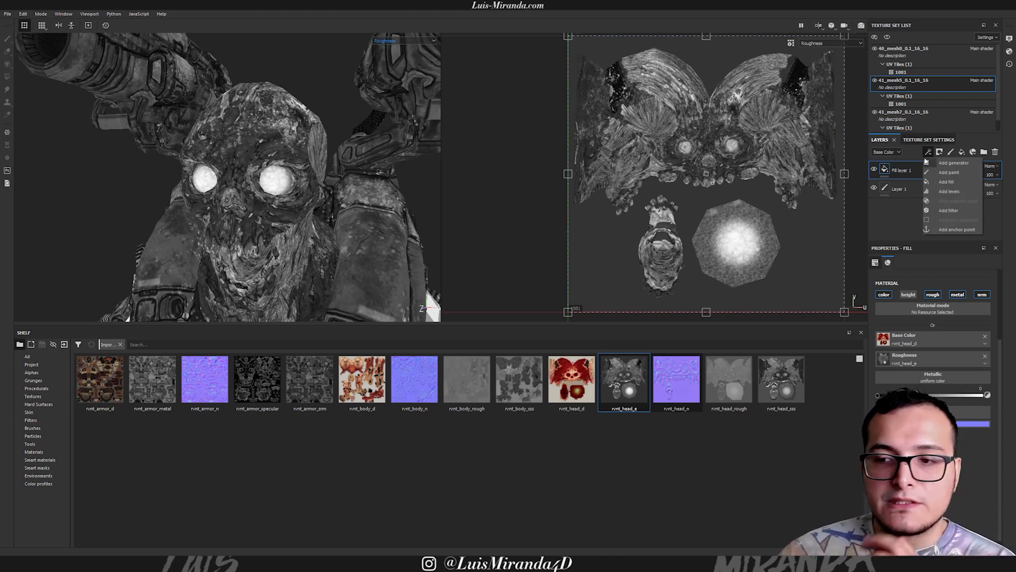
left_click(949, 191)
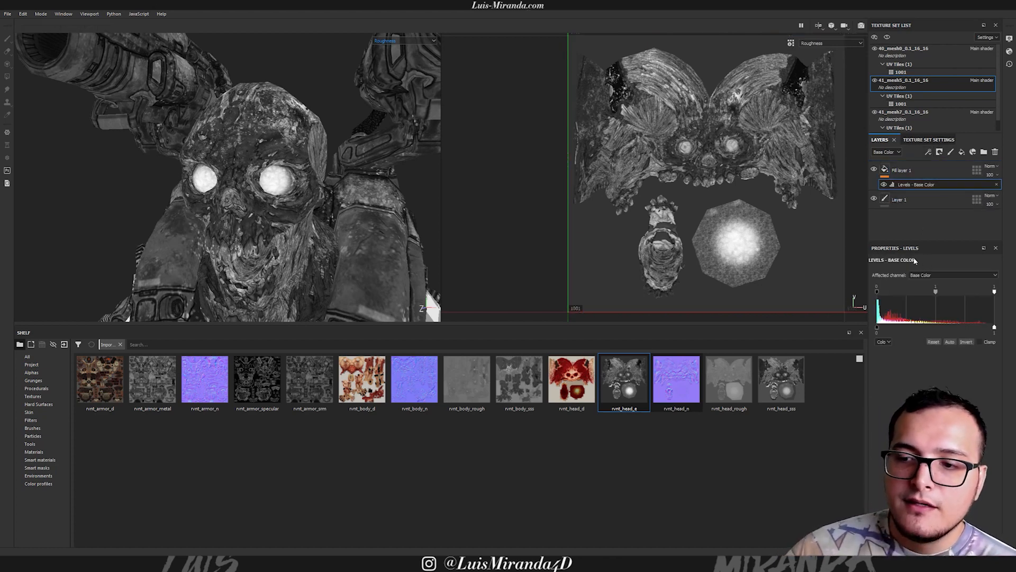
Try shifting the midtones of the base color levels while viewing the full material.
left_click(402, 41)
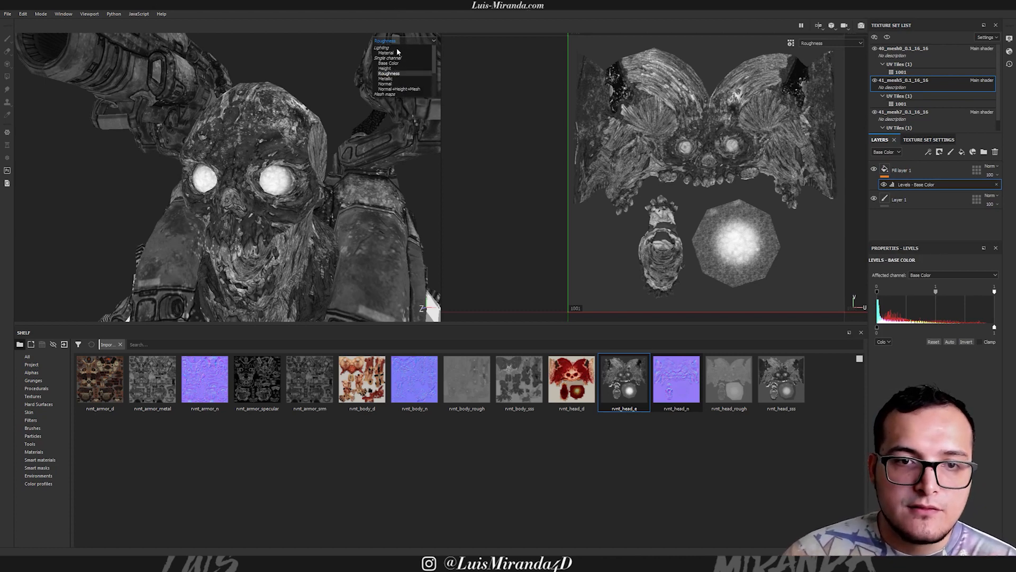
left_click(415, 52)
left_click_drag(936, 294, 962, 298)
left_click_drag(312, 229, 298, 209, "alt")
key("ctrl+z")
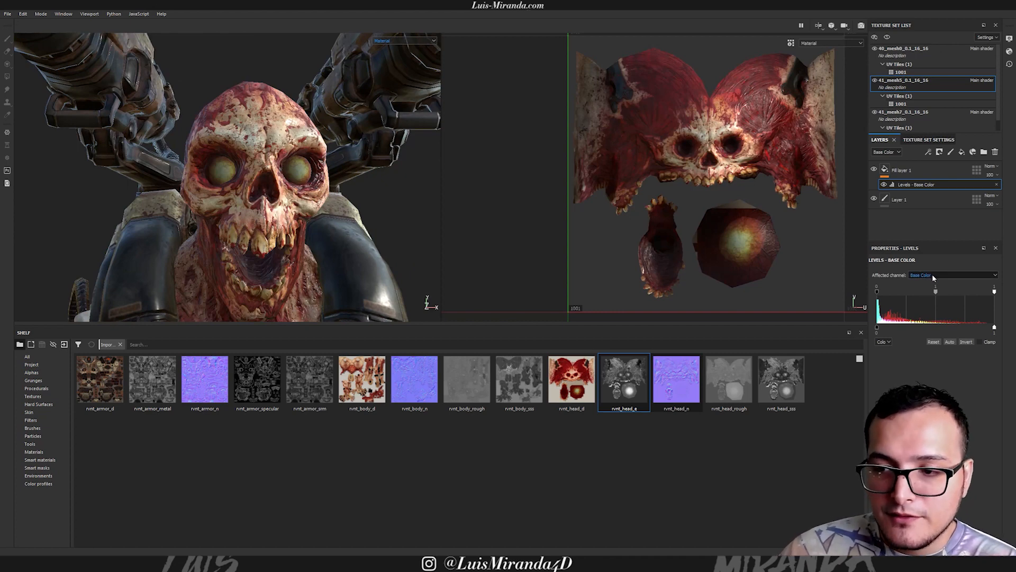
Set the Levels effect to affect the Roughness channel and display only roughness on the model.
left_click(933, 275)
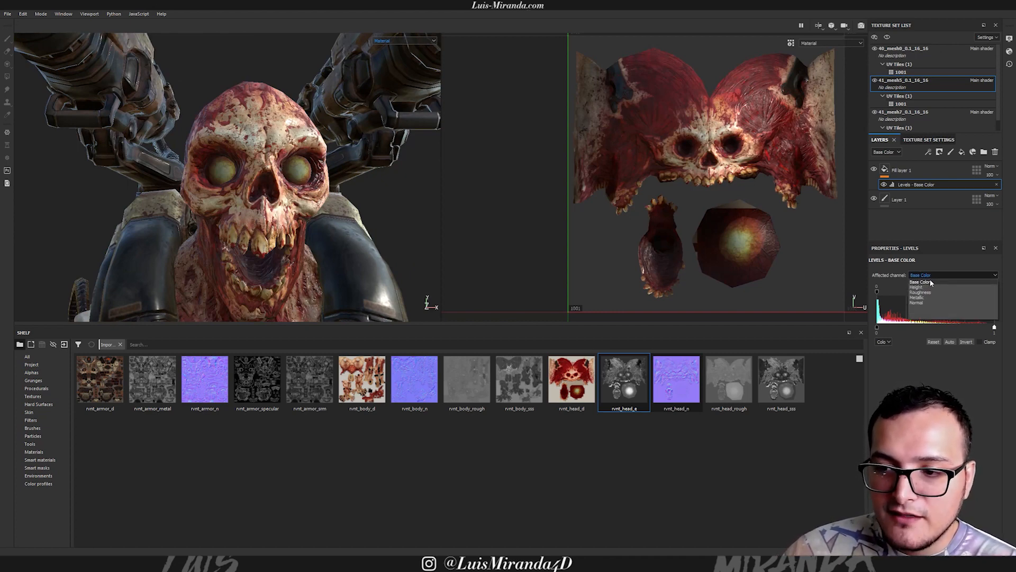
left_click(926, 292)
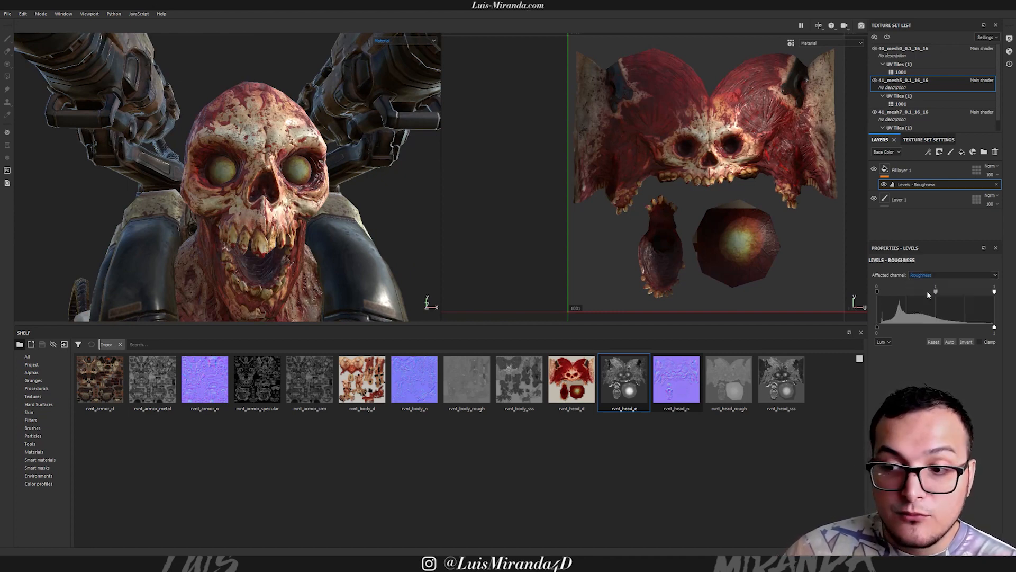
left_click(418, 41)
left_click(401, 74)
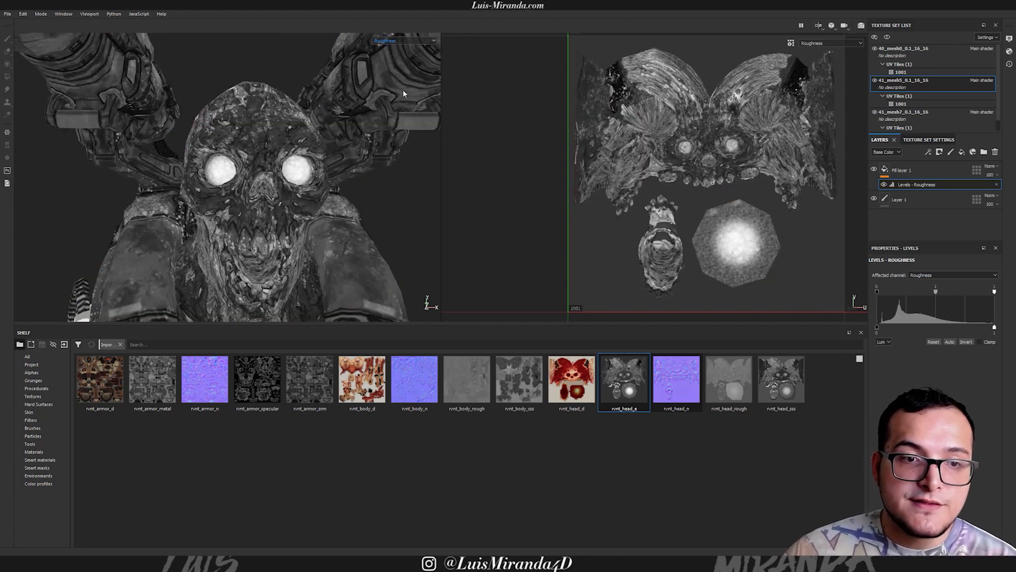
left_click_drag(334, 180, 392, 174, "alt")
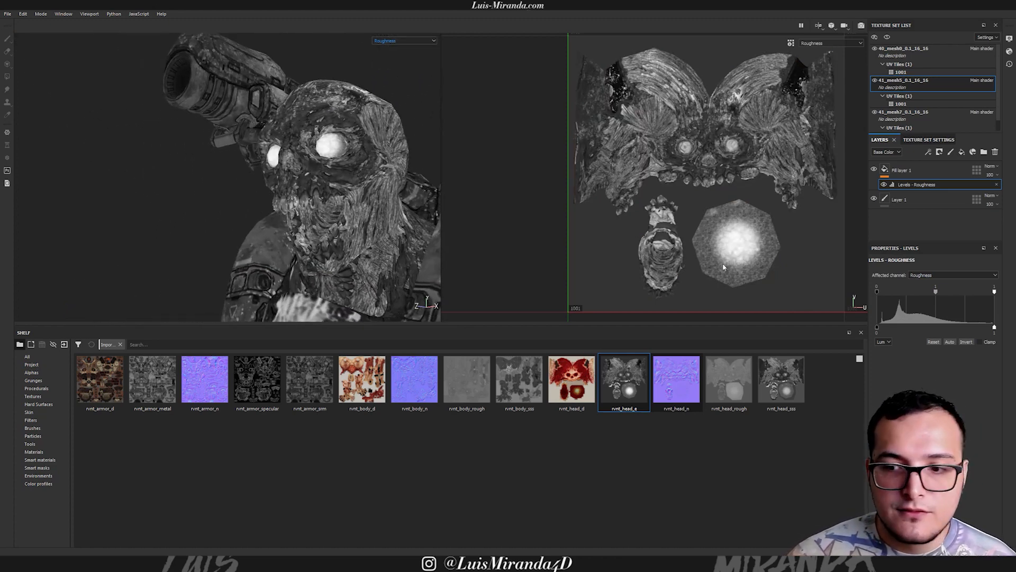
Invert the head's roughness levels, shift the midpoint toward the dark end and lower the input white point to 0.527.
left_click(966, 342)
left_click_drag(368, 222, 328, 233, "alt")
right_click_drag(329, 233, 390, 163, "alt")
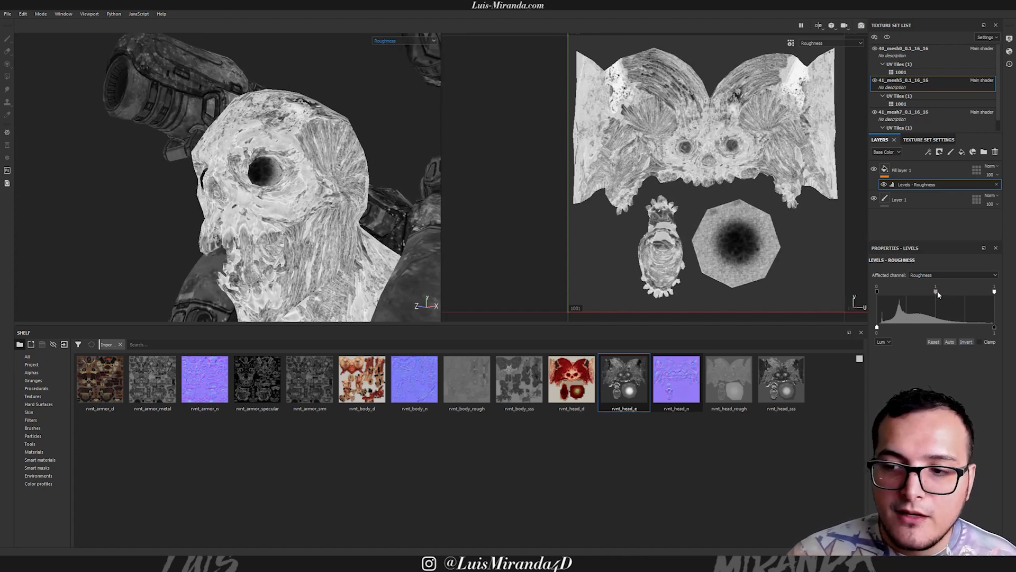
left_click_drag(935, 291, 898, 291)
left_click_drag(994, 292, 948, 291)
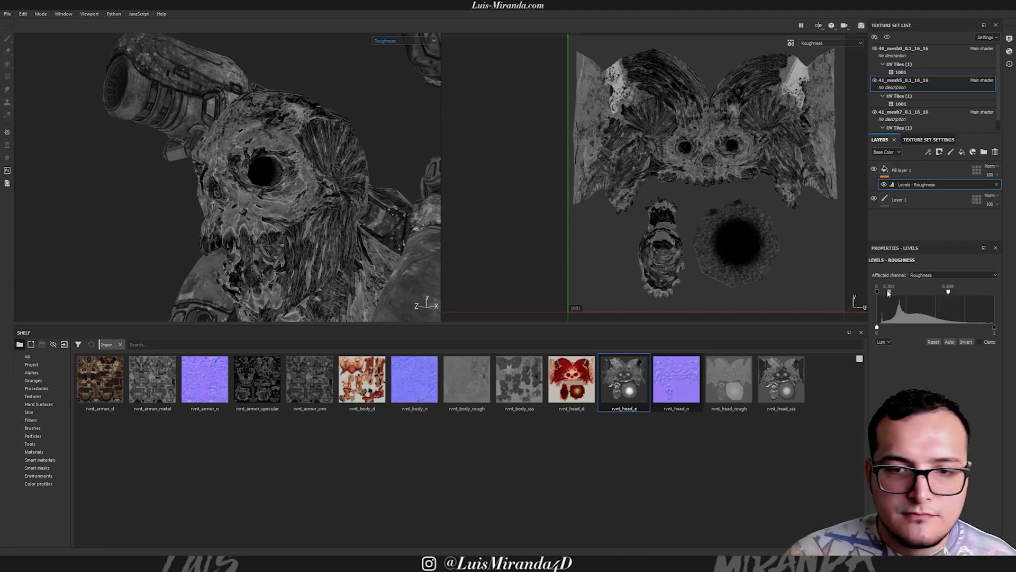
left_click_drag(892, 291, 904, 293)
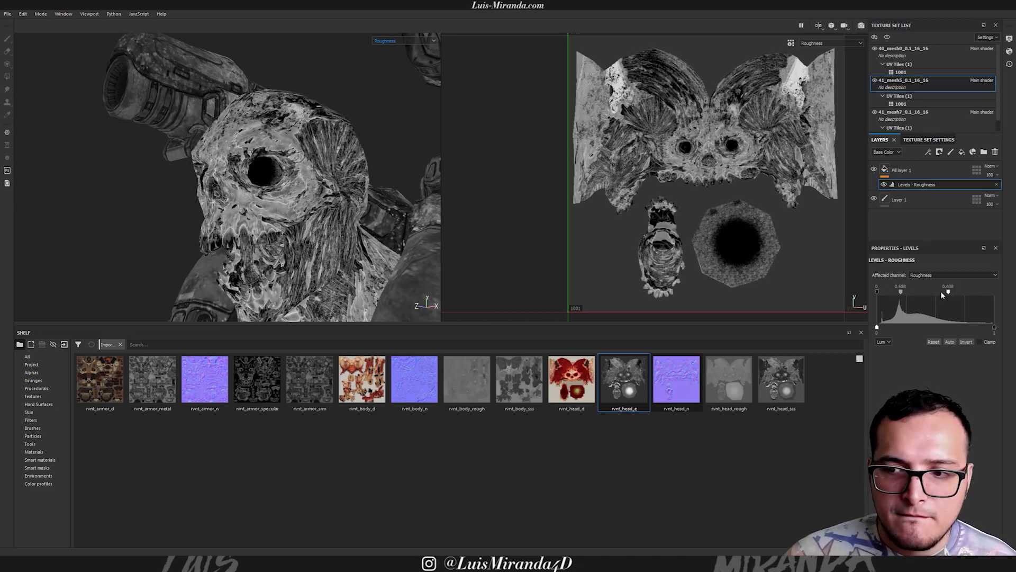
left_click_drag(948, 291, 938, 293)
left_click_drag(312, 198, 304, 174, "alt")
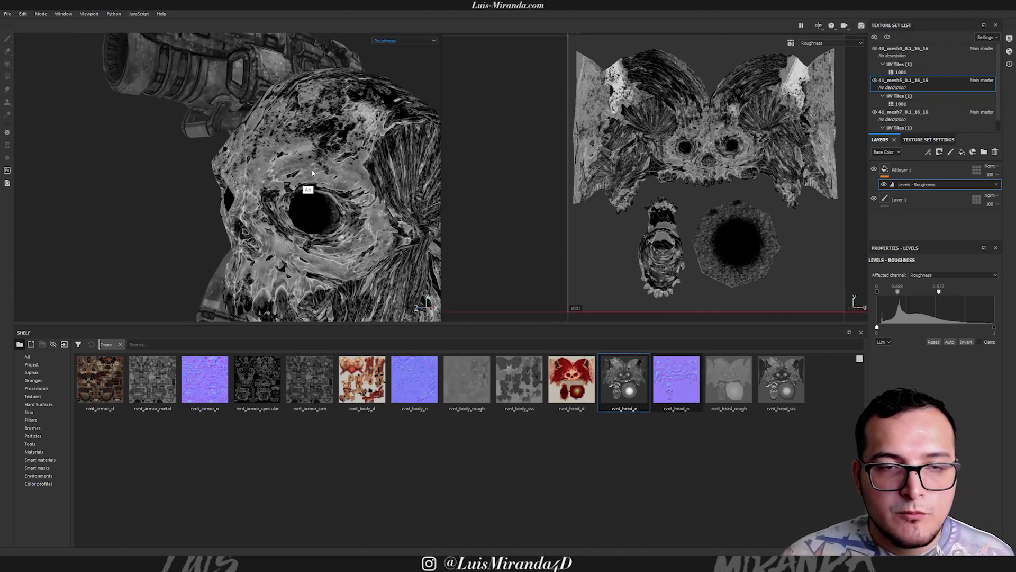
left_click_drag(434, 144, 314, 159, "alt")
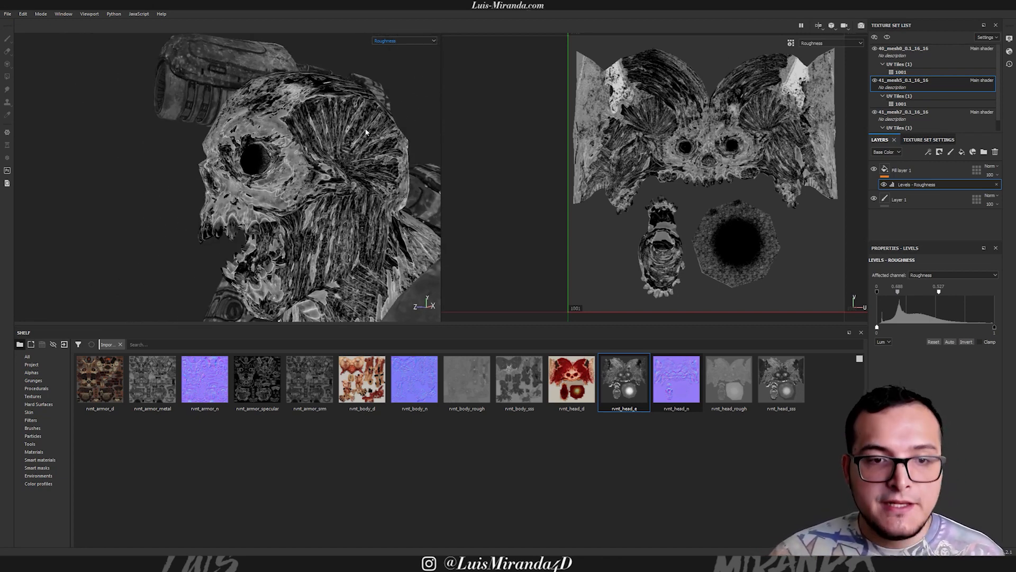
Return to the full material view and examine the head's reflections from several angles under rotated lighting.
key("m")
left_click_drag(343, 159, 379, 171, "alt")
mouse_move(379, 170)
right_mouse_down("shift")
mouse_move(363, 164)
mouse_move(384, 162)
right_mouse_up("shift")
left_click_drag(368, 161, 387, 169, "alt")
right_click_drag(387, 169, 390, 130, "alt")
left_click_drag(371, 136, 380, 154, "alt")
right_click_drag(378, 154, 281, 162, "shift")
right_click_drag(264, 167, 121, 217, "alt")
middle_click_drag(294, 239, 301, 156, "alt")
left_click_drag(300, 306, 259, 244, "alt")
right_click_drag(259, 244, 316, 199, "alt")
left_click_drag(315, 199, 280, 186, "alt")
mouse_move(280, 186)
right_mouse_down("shift")
mouse_move(313, 188)
mouse_move(271, 181)
right_mouse_up("shift")
middle_click_drag(271, 181, 291, 139, "alt")
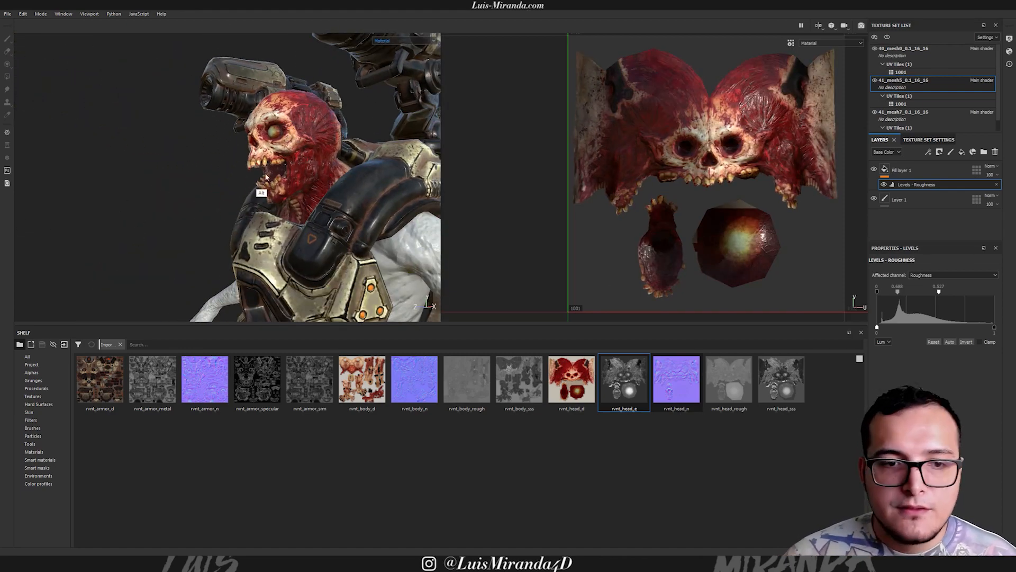
left_click_drag(245, 170, 284, 170, "alt")
middle_click_drag(284, 170, 281, 199, "alt")
right_click_drag(281, 199, 297, 191, "alt")
left_click_drag(296, 190, 451, 244, "alt")
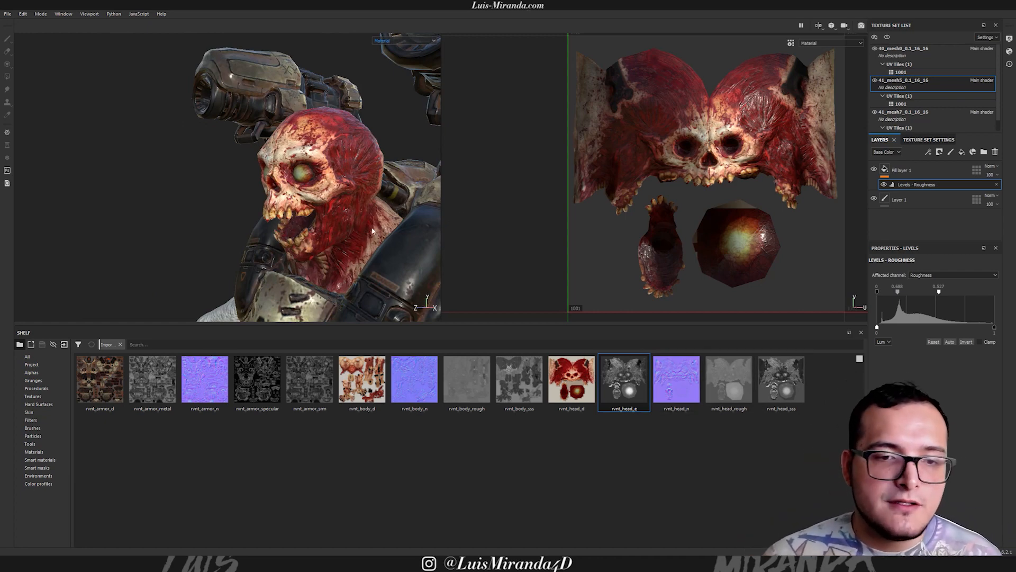
Examine the textured head together with the armor and the whole body, from the front and side.
left_click_drag(307, 203, 307, 150, "alt")
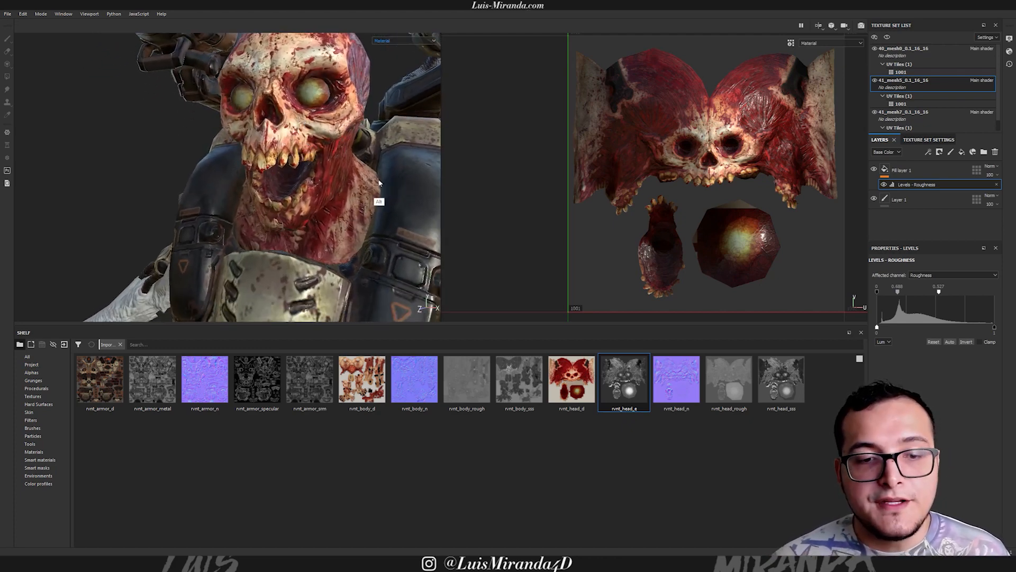
left_click_drag(367, 210, 335, 223, "alt")
right_click_drag(335, 222, 209, 186, "alt")
middle_click_drag(209, 185, 265, 165, "alt")
left_click_drag(265, 166, 288, 127, "alt")
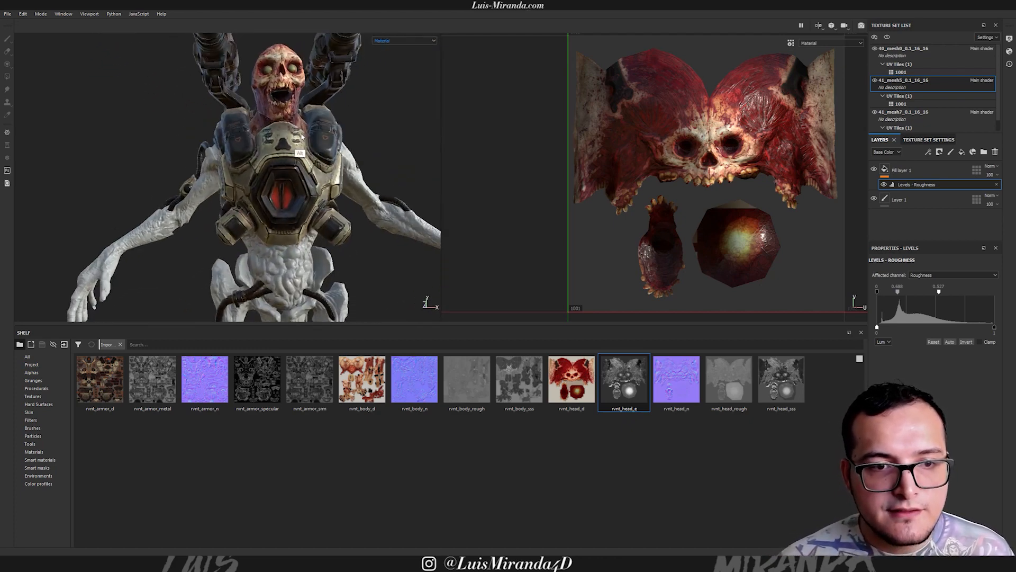
middle_click_drag(289, 127, 274, 209, "alt")
right_click_drag(274, 209, 212, 232, "alt")
left_click_drag(266, 223, 280, 224, "alt")
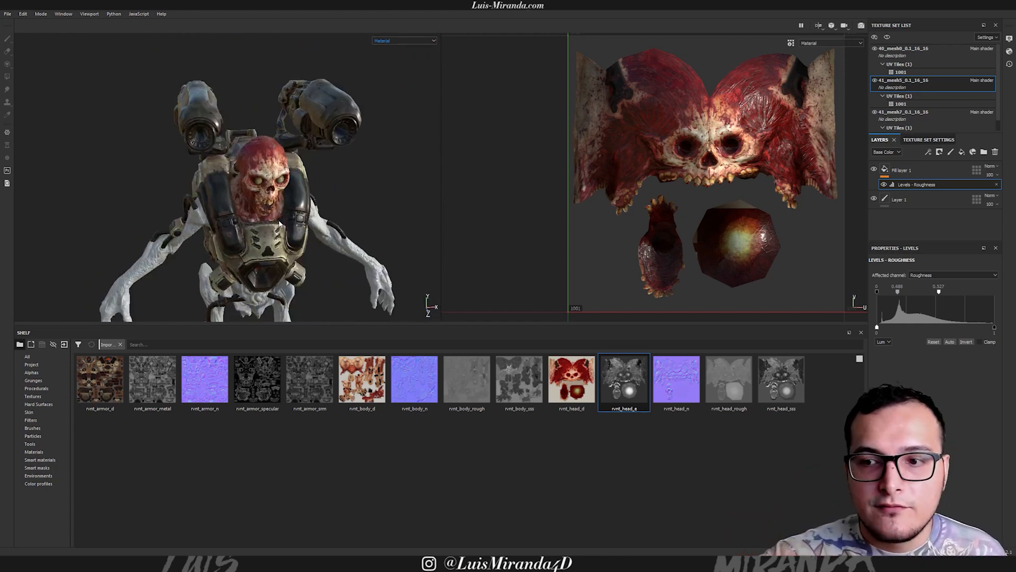
left_click_drag(280, 224, 276, 162, "alt")
right_click_drag(277, 162, 327, 127, "alt")
middle_click_drag(327, 128, 324, 168, "alt")
mouse_move(324, 168)
left_mouse_down("alt")
mouse_move(211, 205)
mouse_move(308, 173)
left_mouse_up("alt")
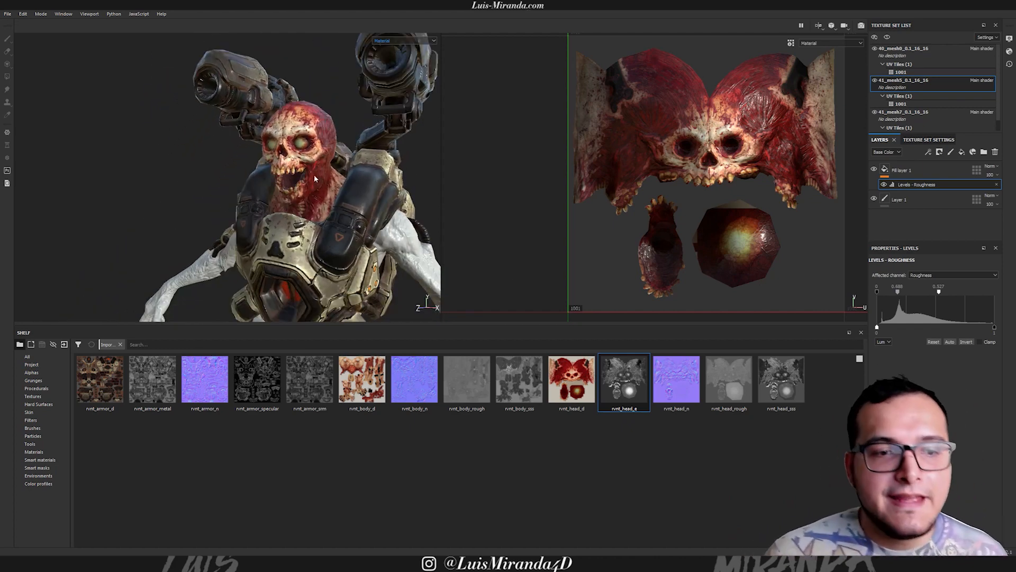
right_click_drag(301, 132, 360, 134, "alt")
left_click_drag(361, 134, 239, 143, "alt")
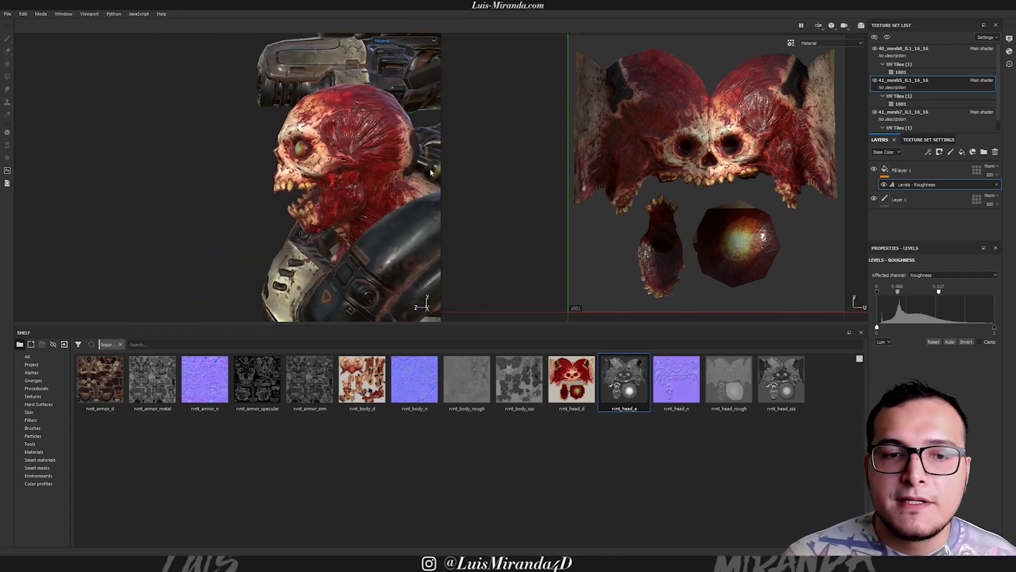
Select Fill layer 1 in the head's texture set and list the materials available in the shelf.
left_click_drag(352, 139, 328, 143, "alt")
right_click_drag(328, 143, 369, 140, "alt")
left_click_drag(369, 140, 413, 139, "alt")
left_click_drag(339, 143, 366, 125, "alt")
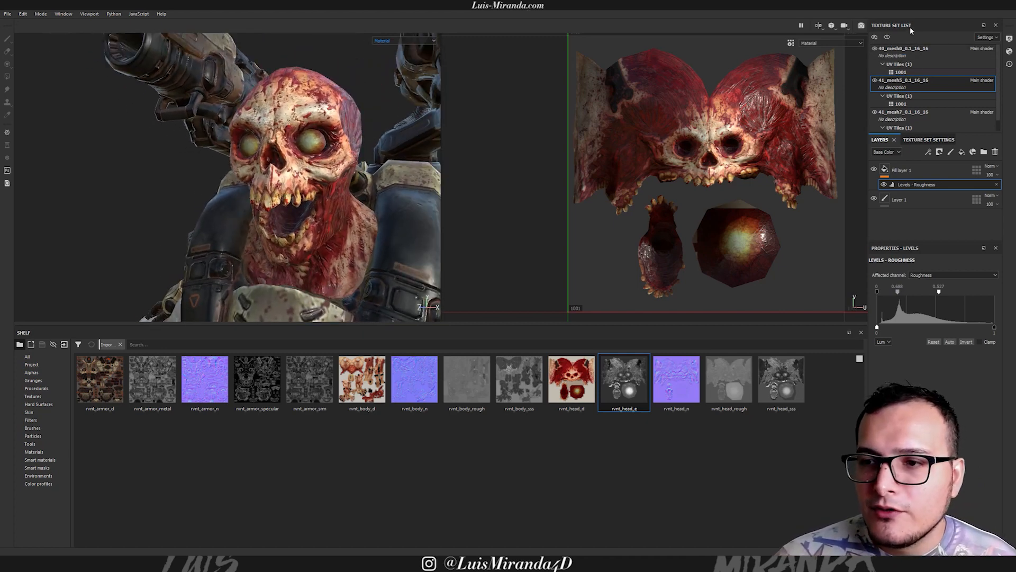
left_click(930, 161)
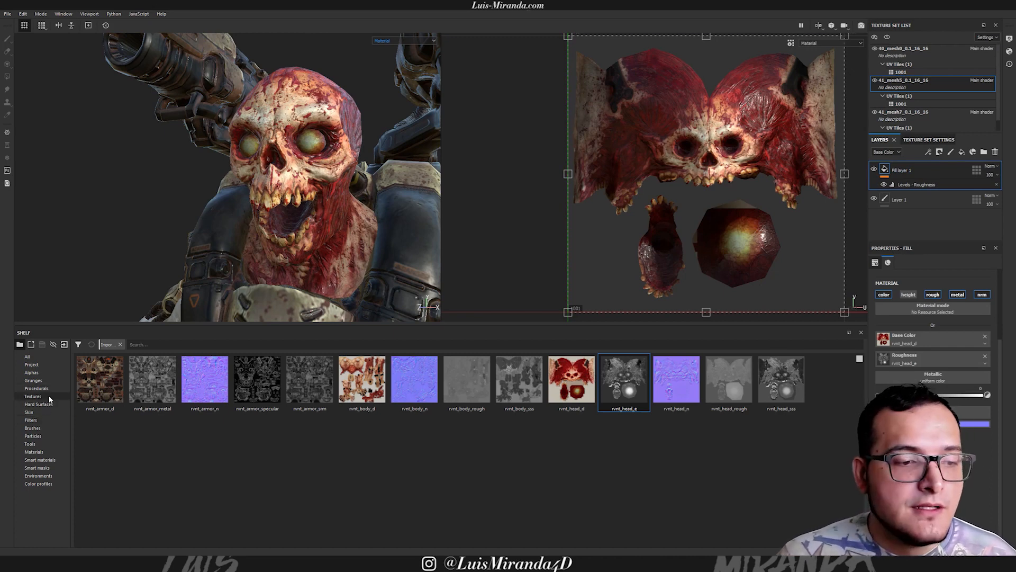
left_click(41, 453)
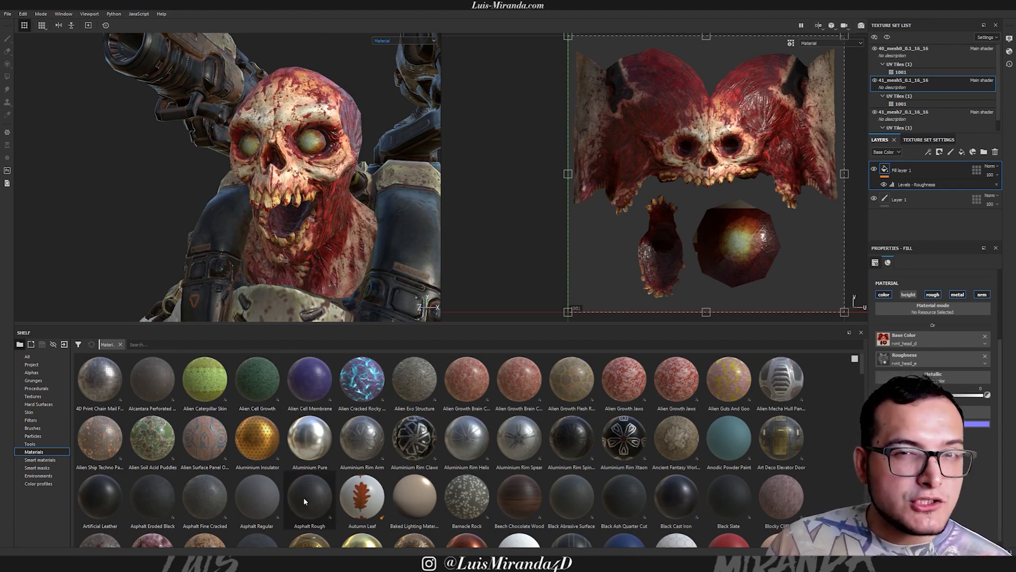
Switch to the Substance Launcher, maximize it and search Substance Source for blood materials.
left_click(241, 562)
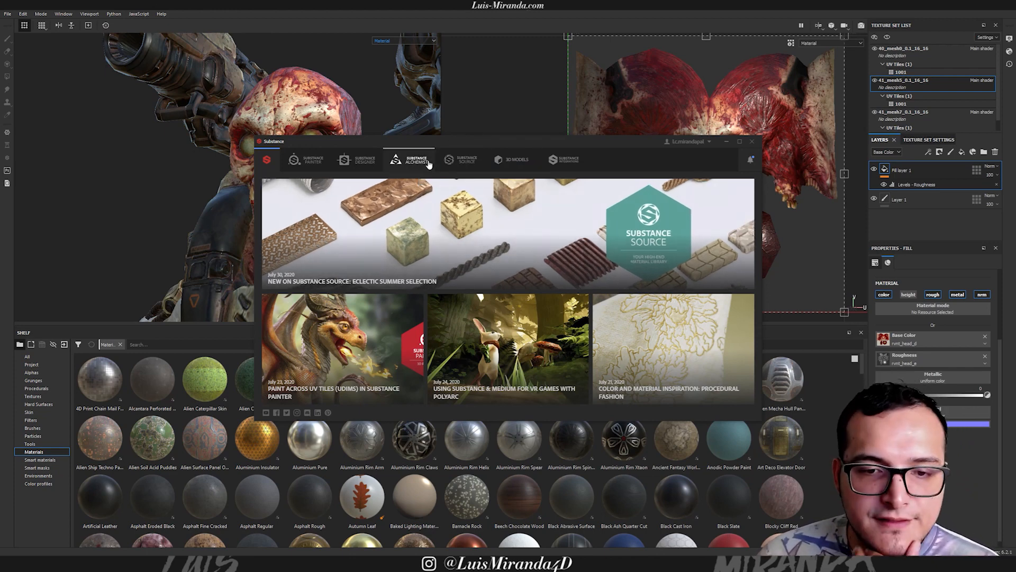
left_click(460, 174)
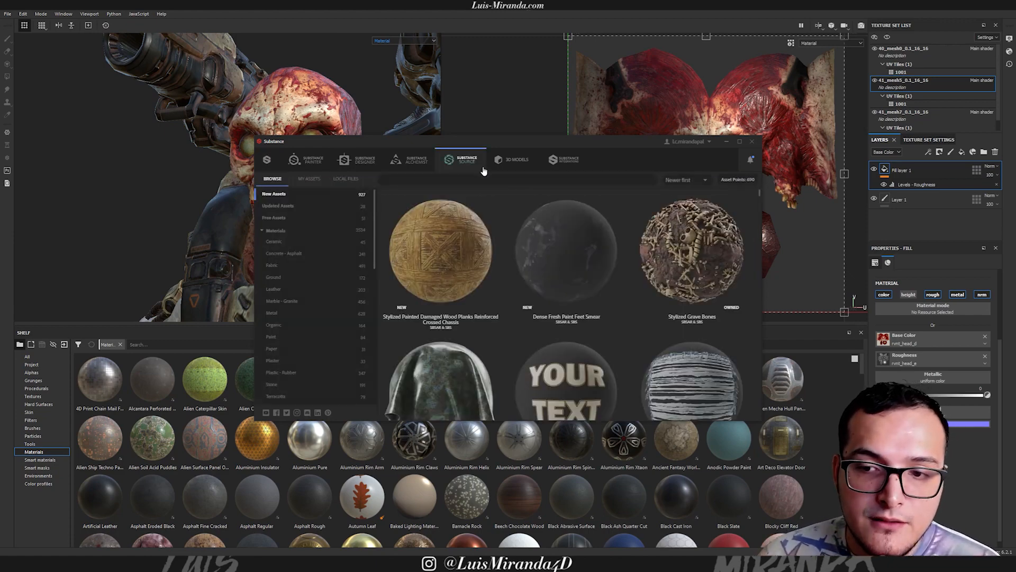
double_click(627, 138)
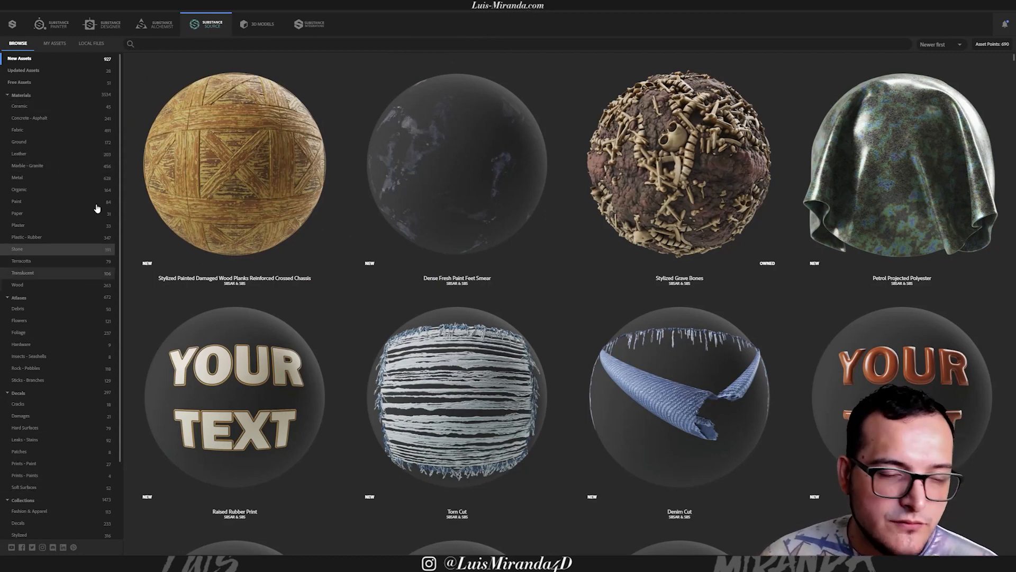
mouse_move(221, 62)
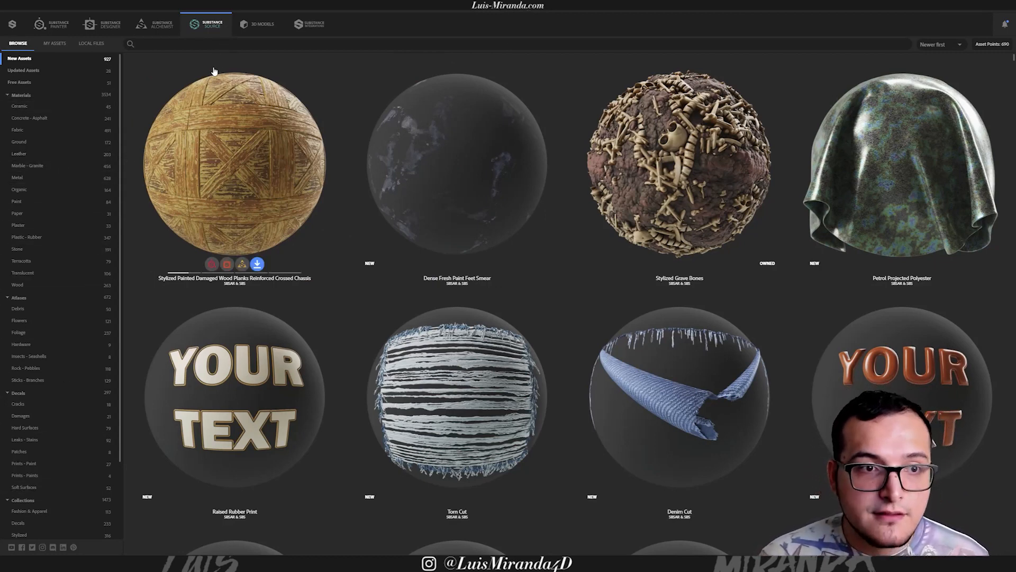
type("blood")
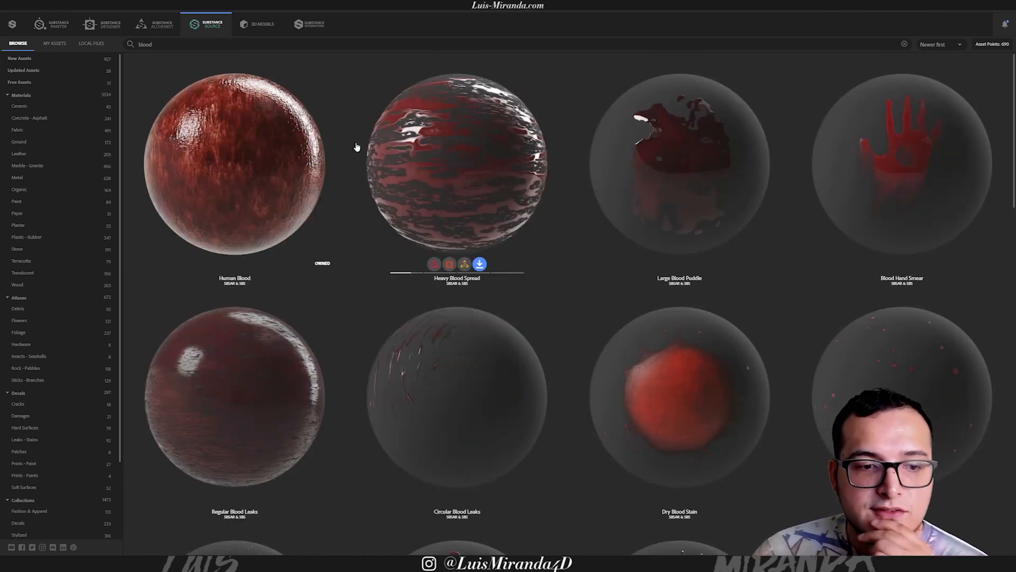
mouse_move(273, 194)
mouse_move(517, 218)
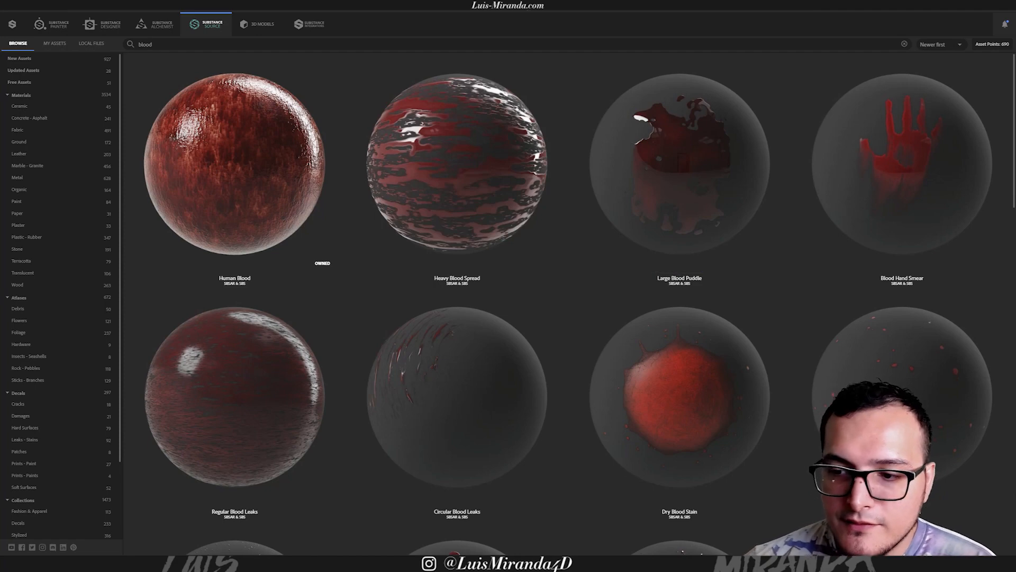
scroll(740, 227, "down", 8)
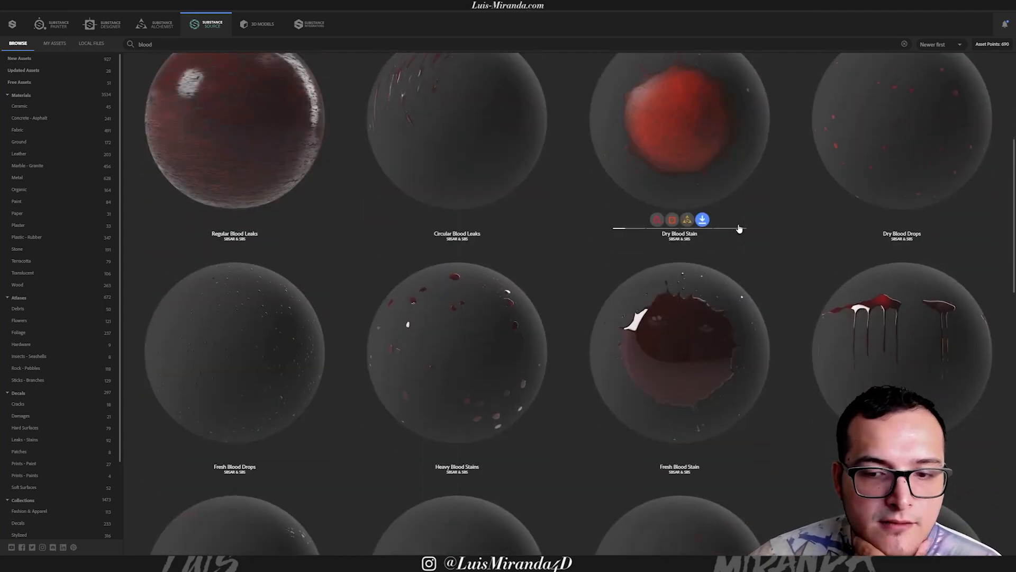
scroll(740, 230, "up", 7)
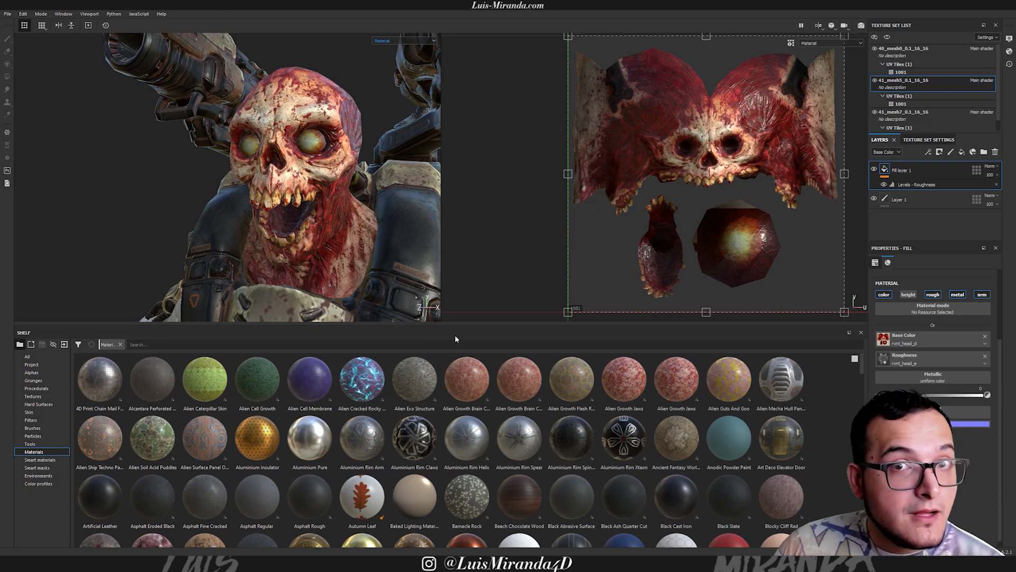
Show the Alien Exo Structure material's folder path in File Explorer, and open the Substance Launcher's settings.
right_click(417, 379)
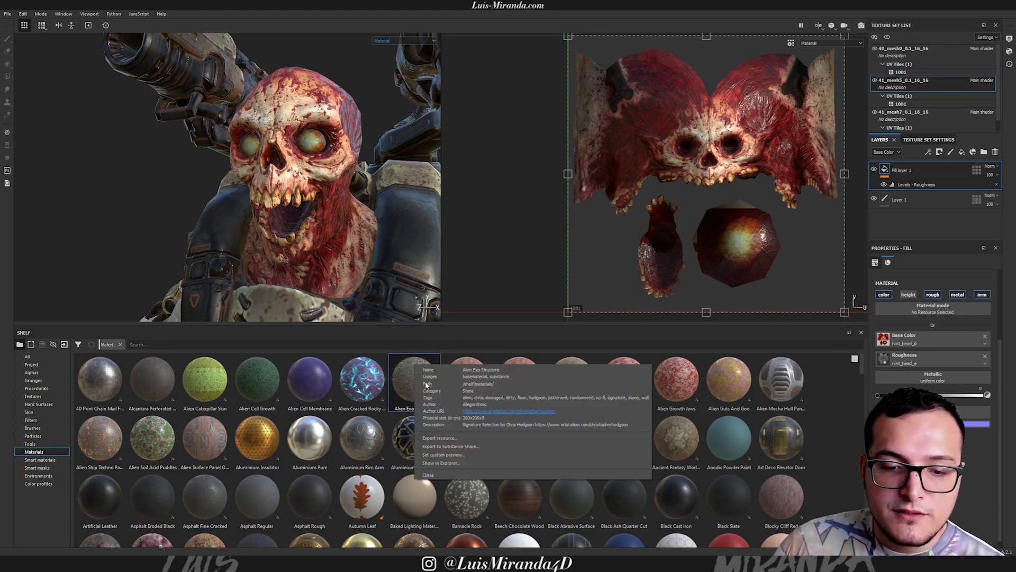
left_click(454, 464)
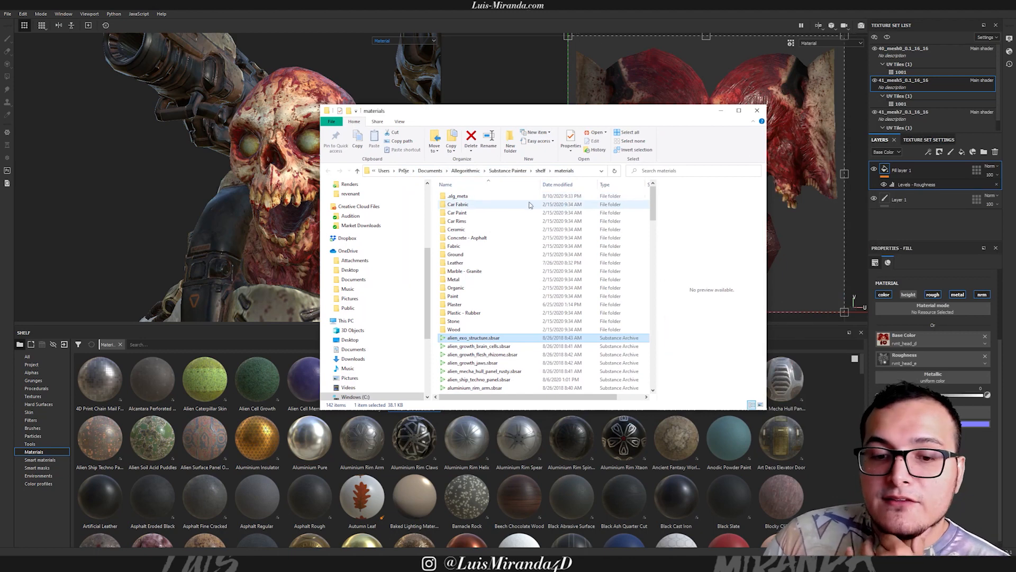
left_click(588, 171)
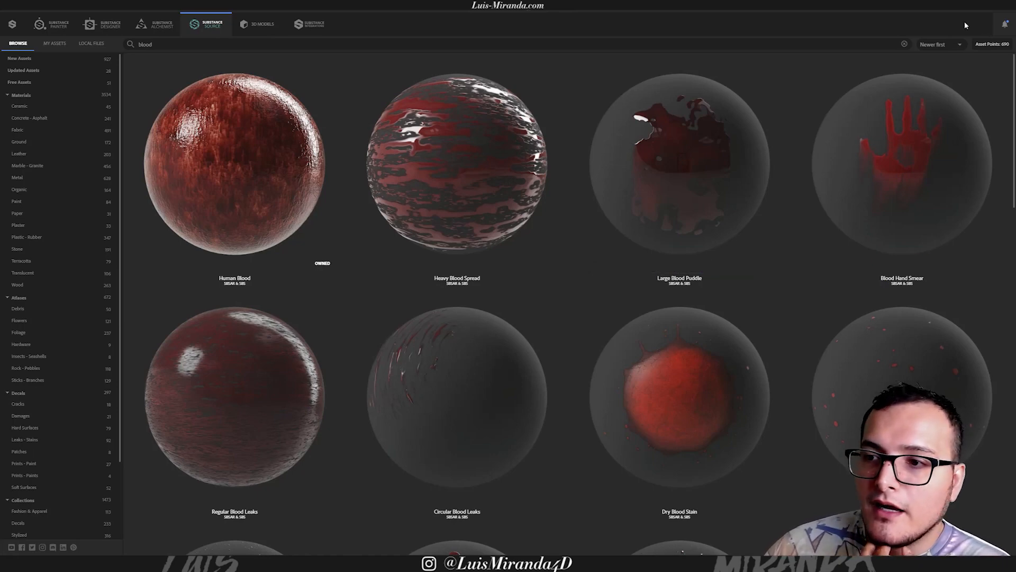
left_click(950, 11)
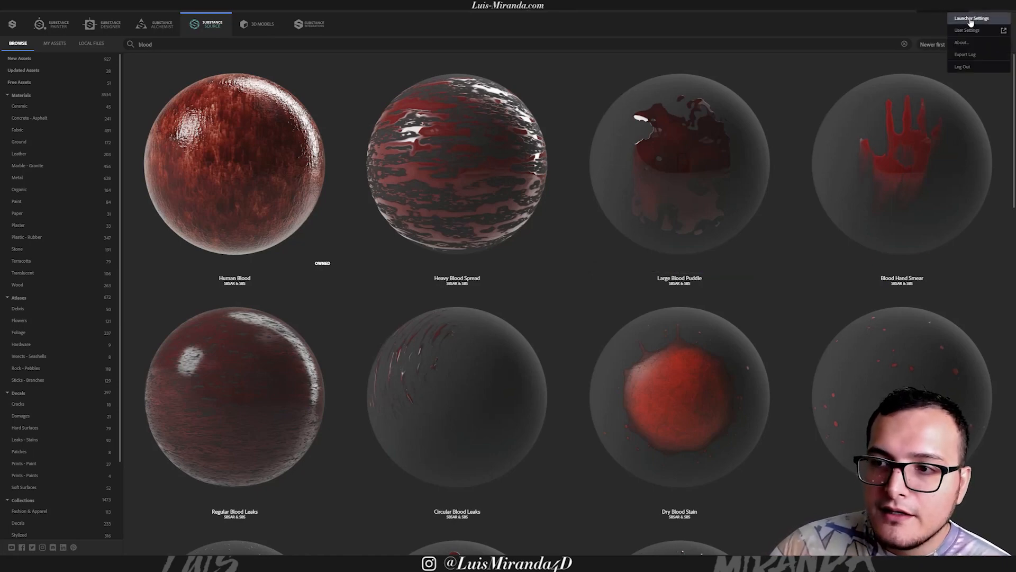
left_click(971, 19)
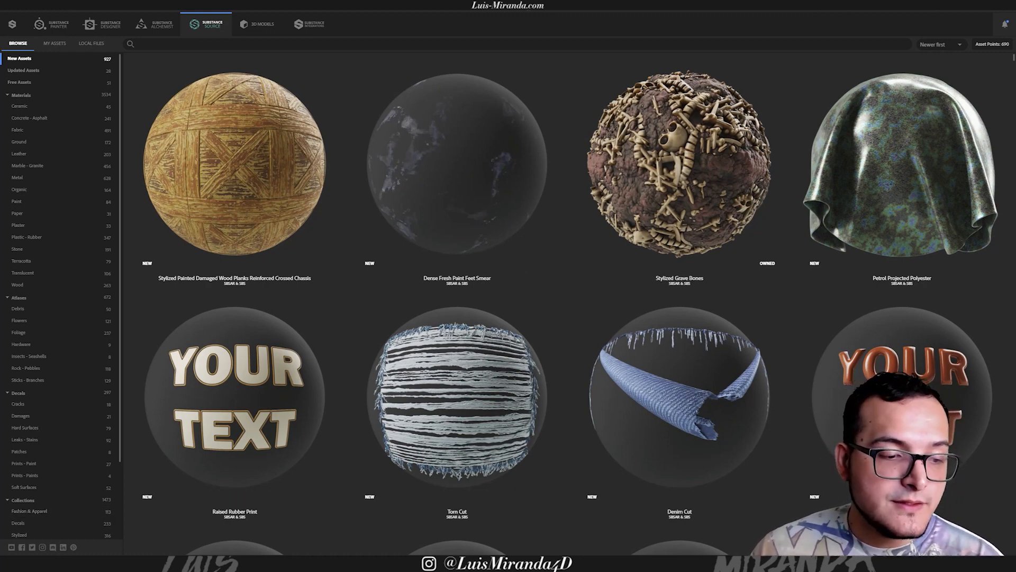
Search the system for the Substance Launcher and bring up its installation folder in File Explorer.
key("super")
type("subst")
key("Down")
key("Down")
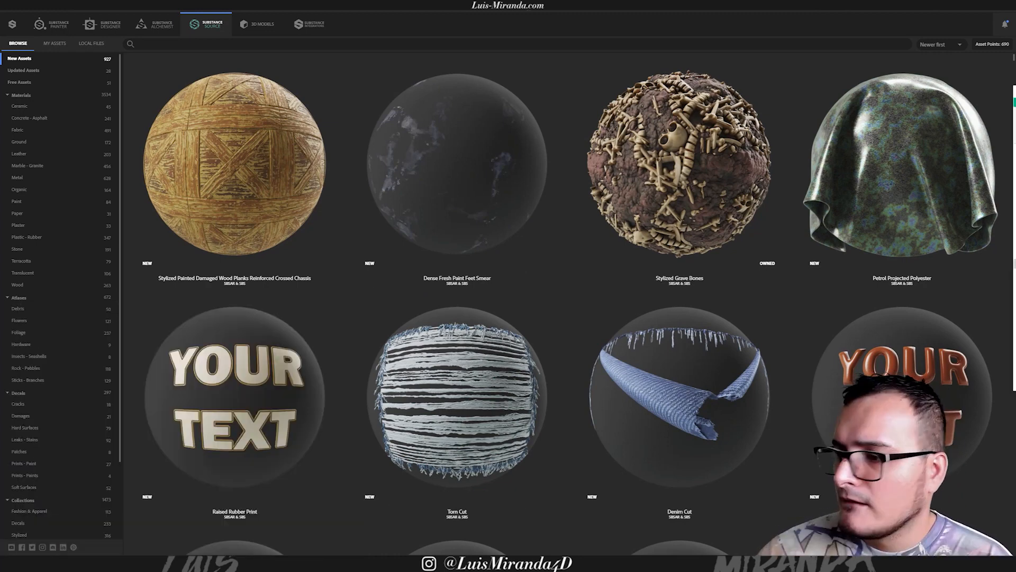
left_click_drag(1015, 98, 386, 56)
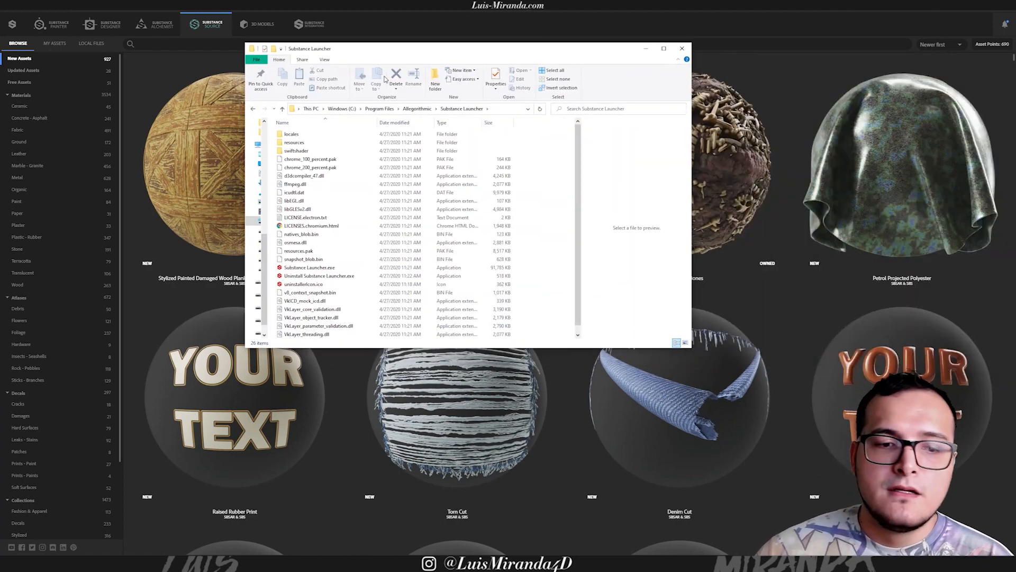
Check the security permissions of Substance Launcher.exe, and put the properties and folder windows away.
left_click(333, 267)
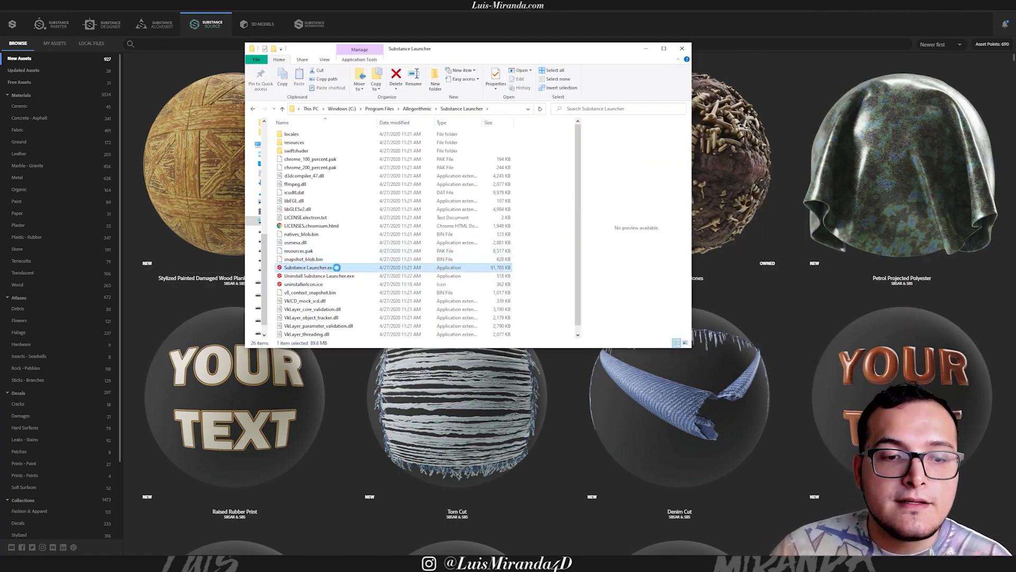
right_click(337, 269)
left_click(241, 498)
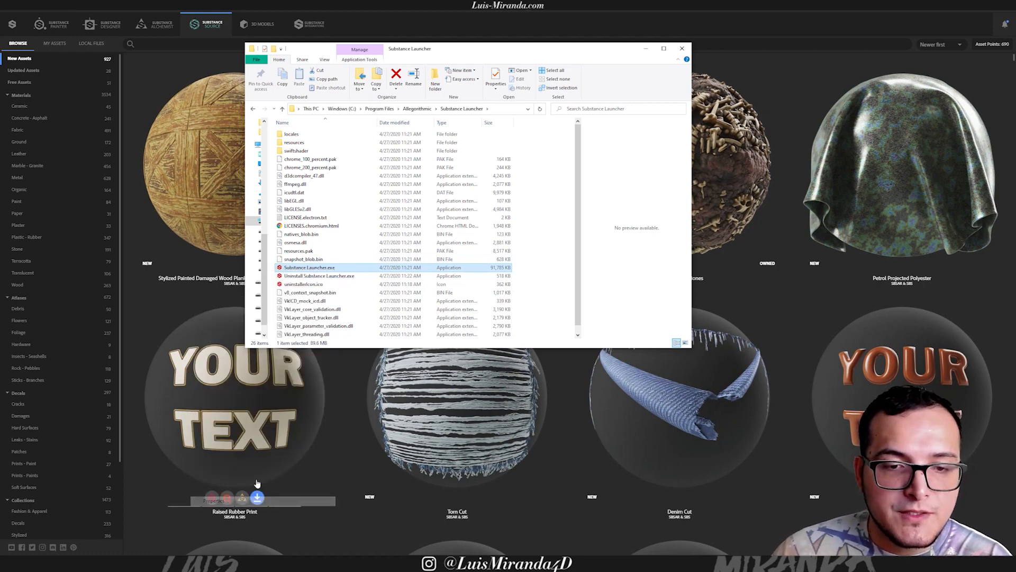
left_click_drag(414, 274, 412, 173)
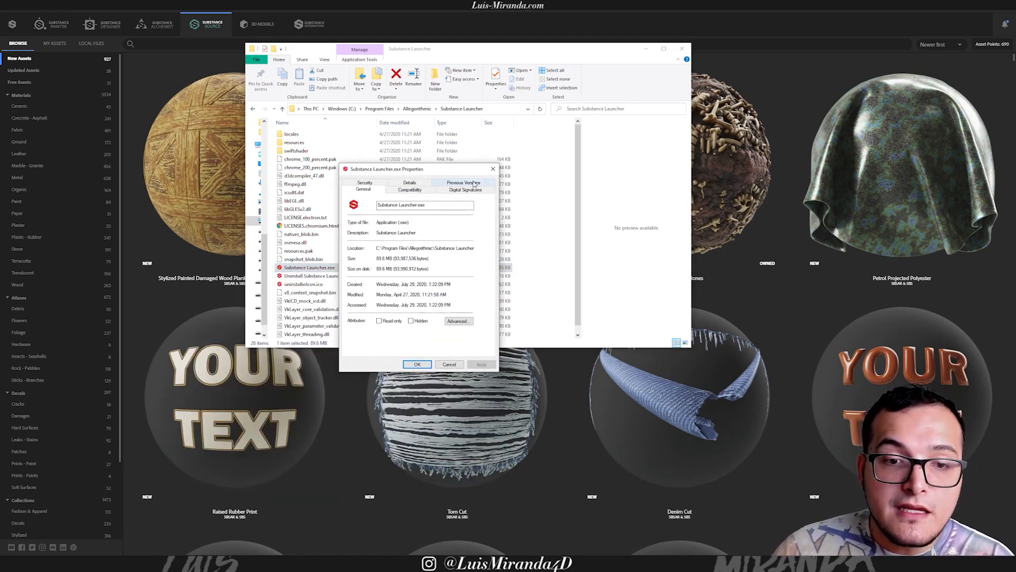
left_click(374, 183)
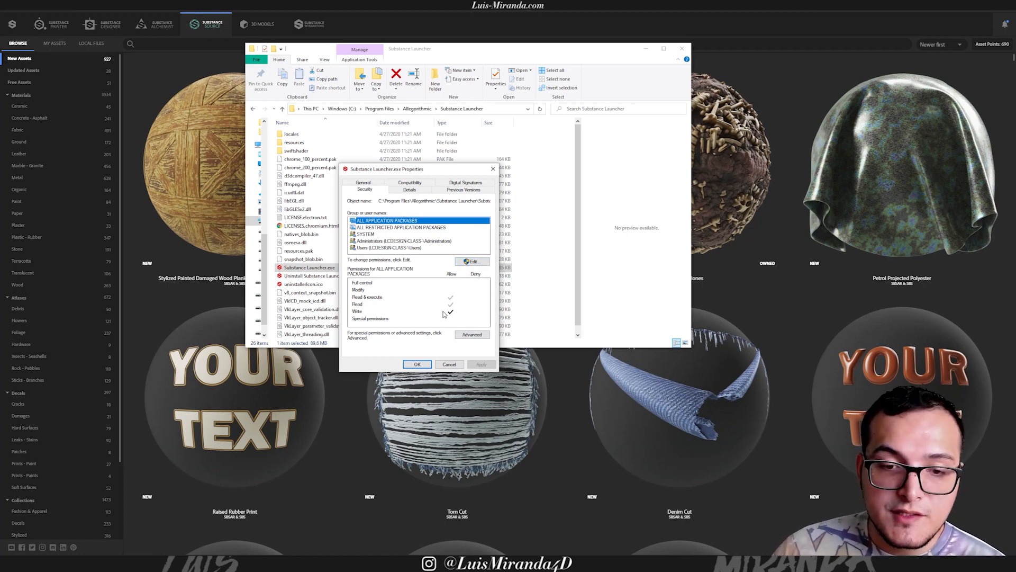
left_click(493, 169)
left_click(646, 48)
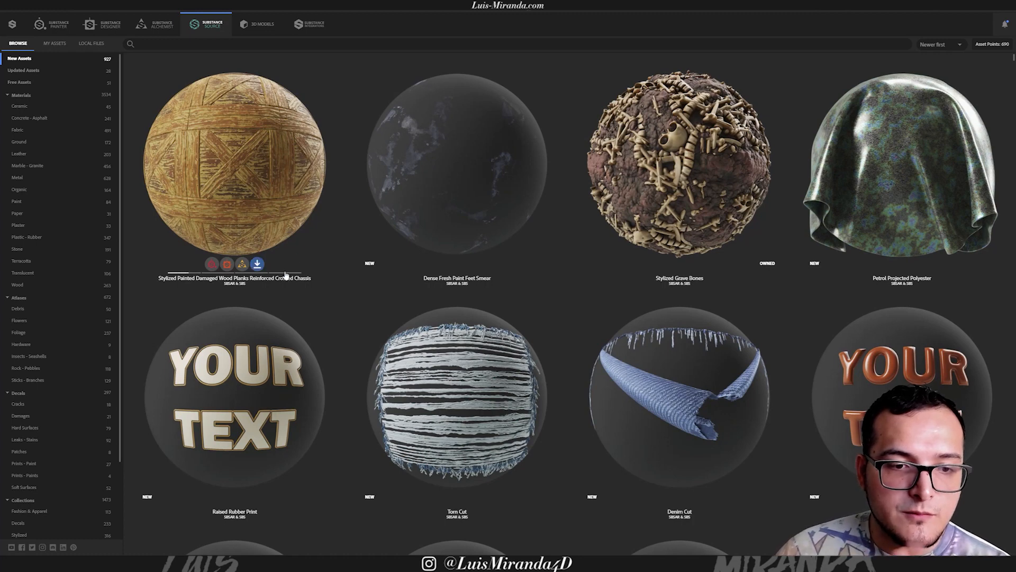
Download the Stylized Painted Damaged Wood Planks Reinforced Crossed Chassis material and search Painter's shelf for "styliz".
left_click(258, 264)
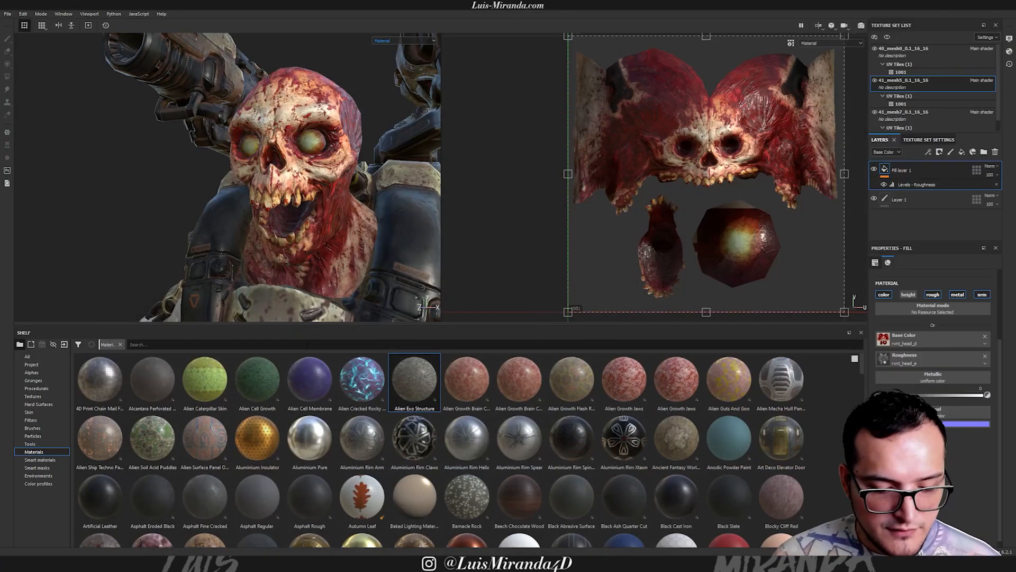
type("styliz")
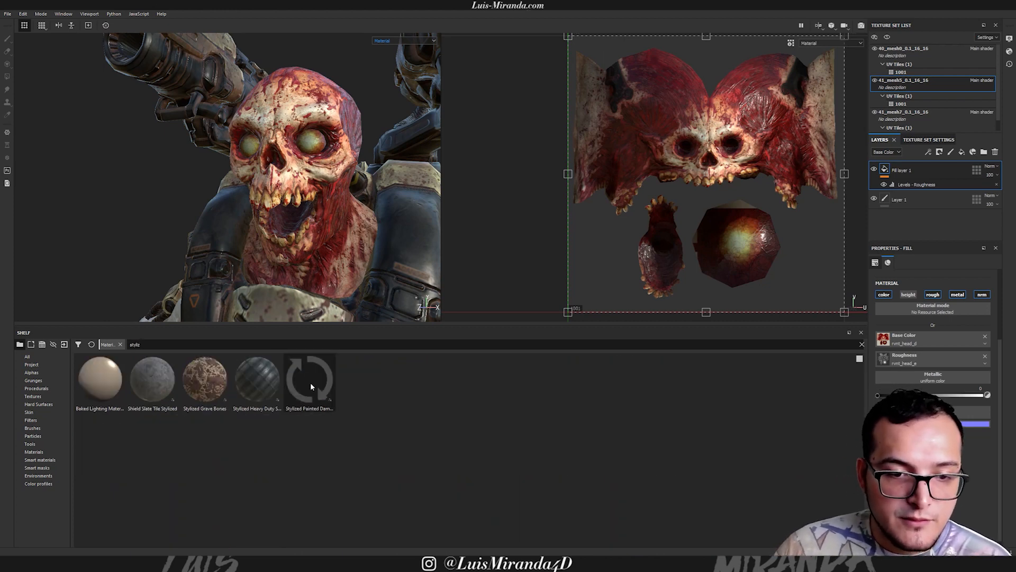
Try the Stylized Painted Damaged Wood Planks material on the head and undo it.
mouse_move(312, 389)
left_mouse_down()
mouse_move(329, 199)
mouse_move(402, 258)
mouse_move(317, 212)
left_mouse_up()
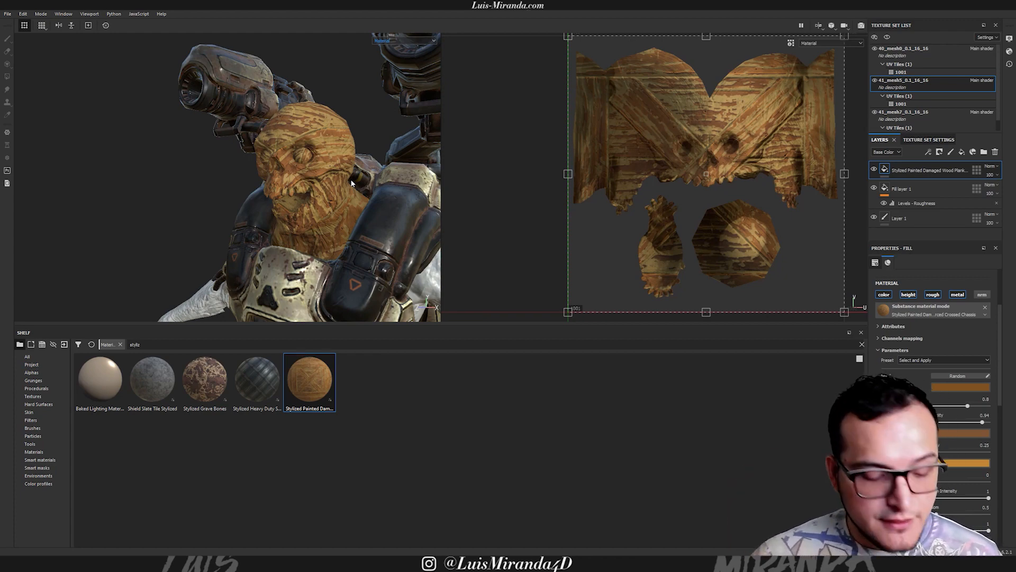
key("ctrl+z")
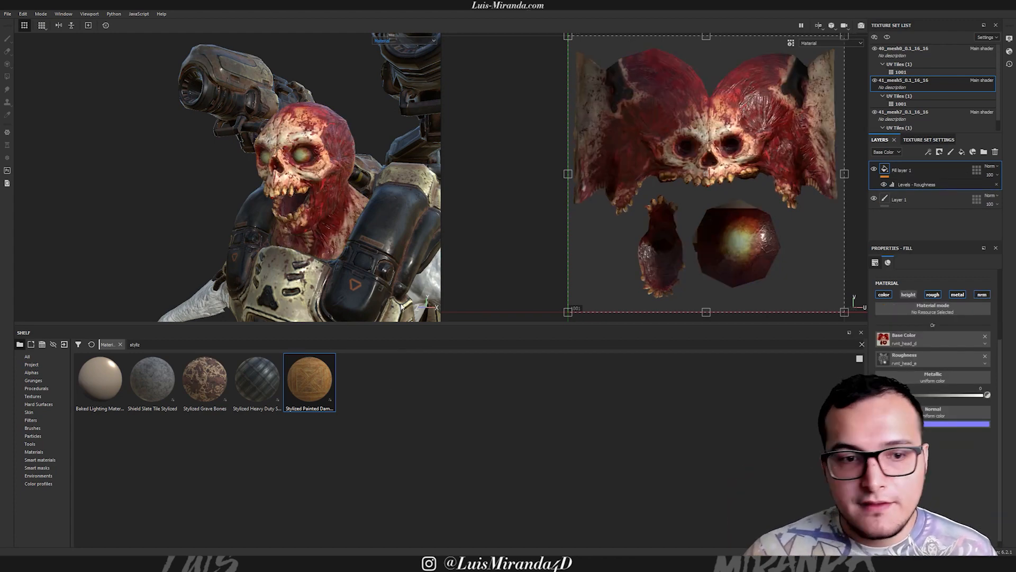
Search the shelf for "blood" and apply the Zombie Bloody Meat material to the head.
mouse_move(313, 151)
left_mouse_down("alt")
mouse_move(352, 147)
mouse_move(331, 154)
left_mouse_up("alt")
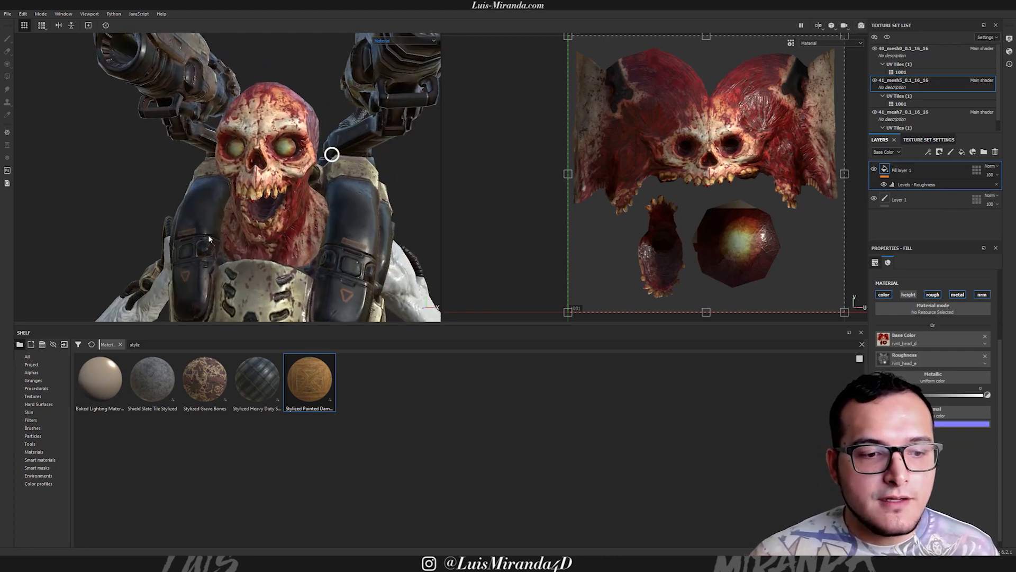
left_click_drag(154, 345, 81, 337)
type("blood")
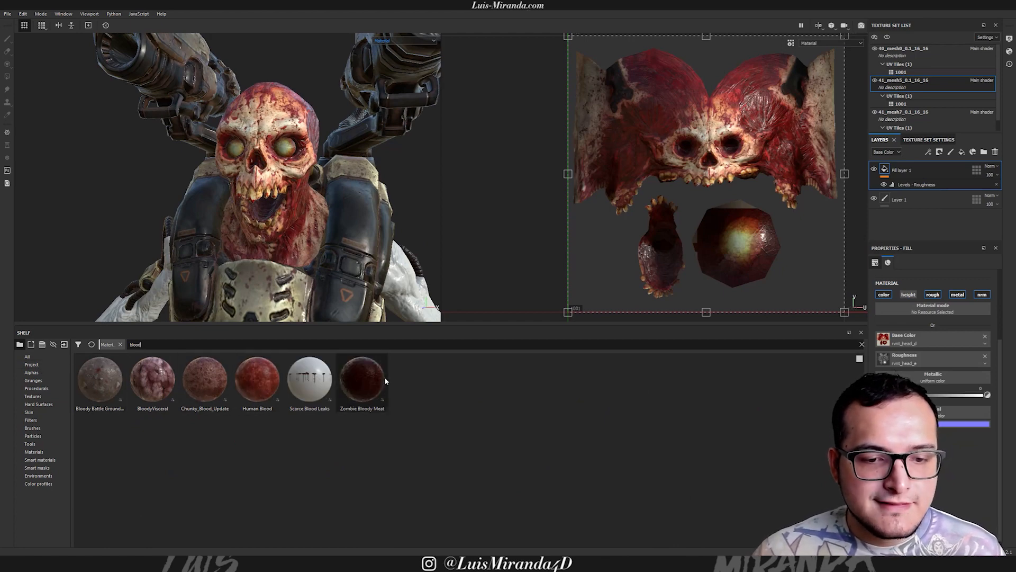
left_click_drag(384, 391, 288, 174)
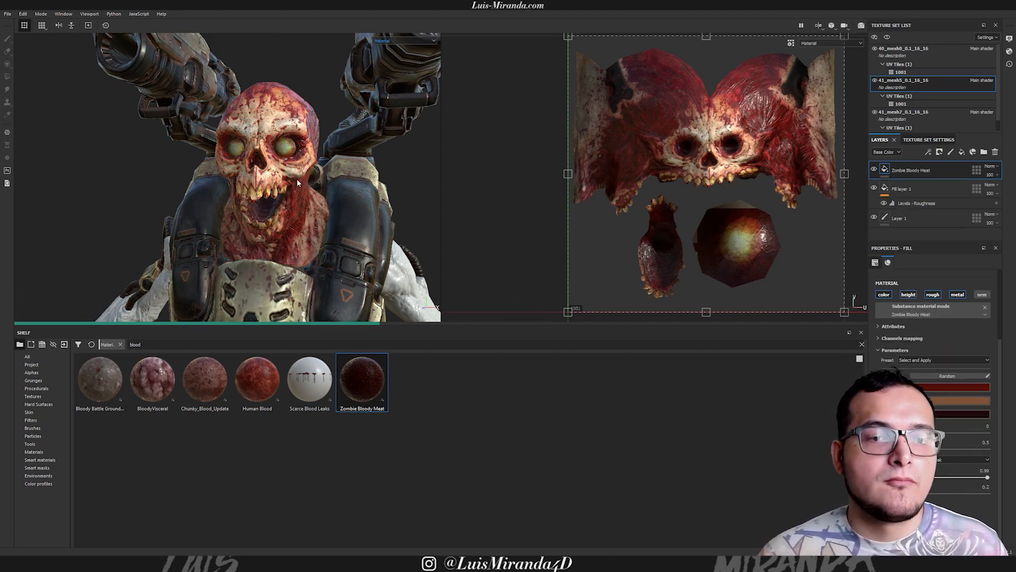
Scale the Zombie Bloody Meat fill's UV projection down to about half size so the material tiles more finely.
left_click_drag(294, 182, 303, 162, "alt")
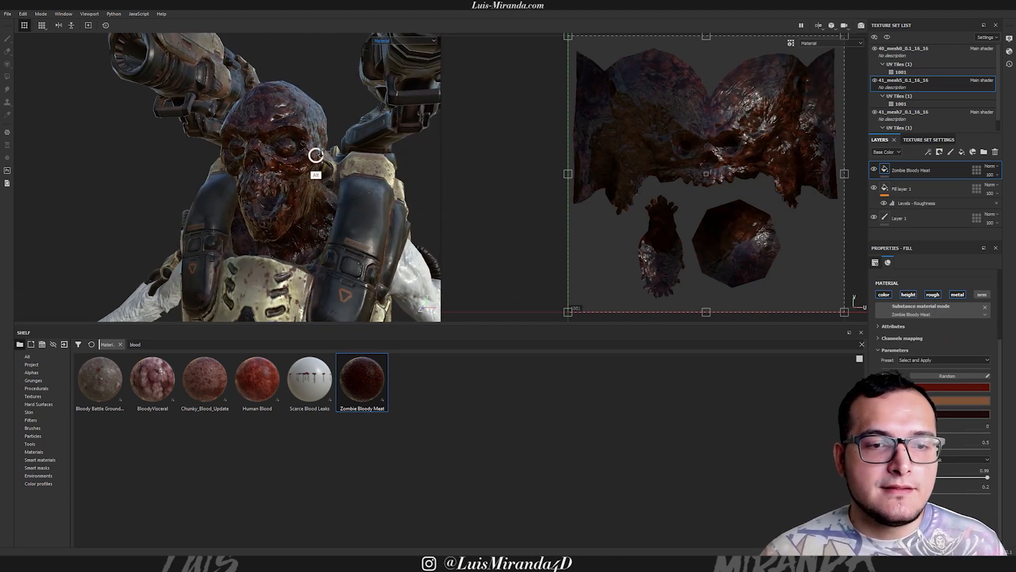
right_click_drag(304, 162, 285, 156, "alt")
mouse_move(286, 155)
left_mouse_down("alt")
mouse_move(244, 153)
mouse_move(286, 159)
left_mouse_up("alt")
left_click_drag(567, 311, 714, 167)
left_click_drag(318, 165, 323, 190, "alt")
left_click_drag(388, 171, 437, 191, "alt")
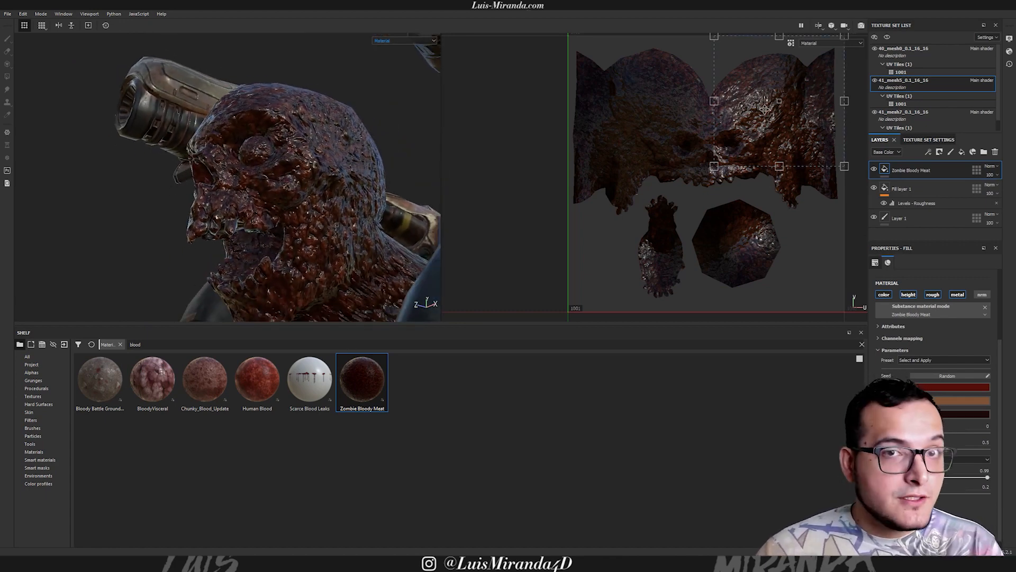
Add a bitmap mask to the Zombie Bloody Meat layer using the project's rvnt_head_sss texture.
left_click(36, 367)
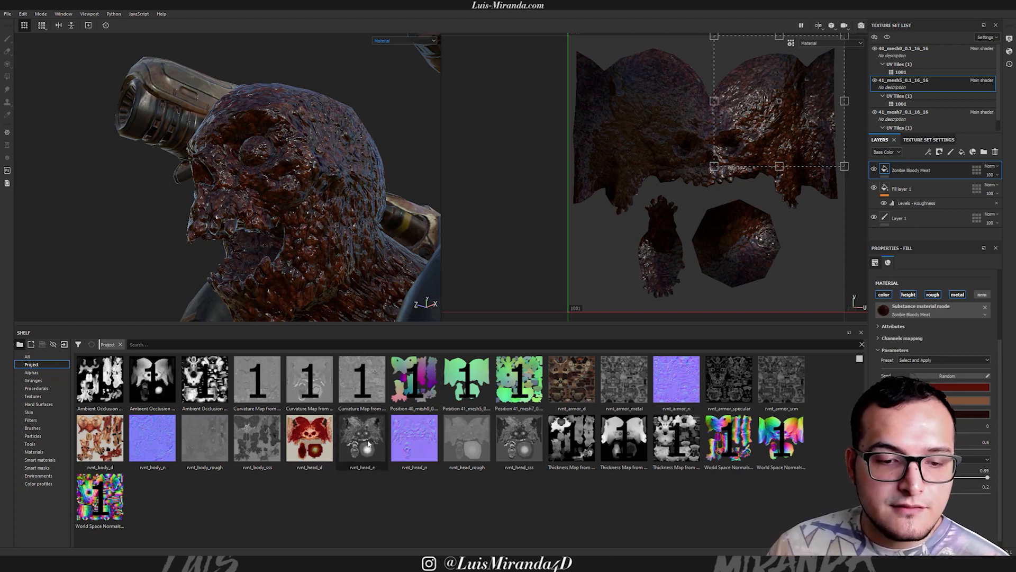
mouse_move(369, 431)
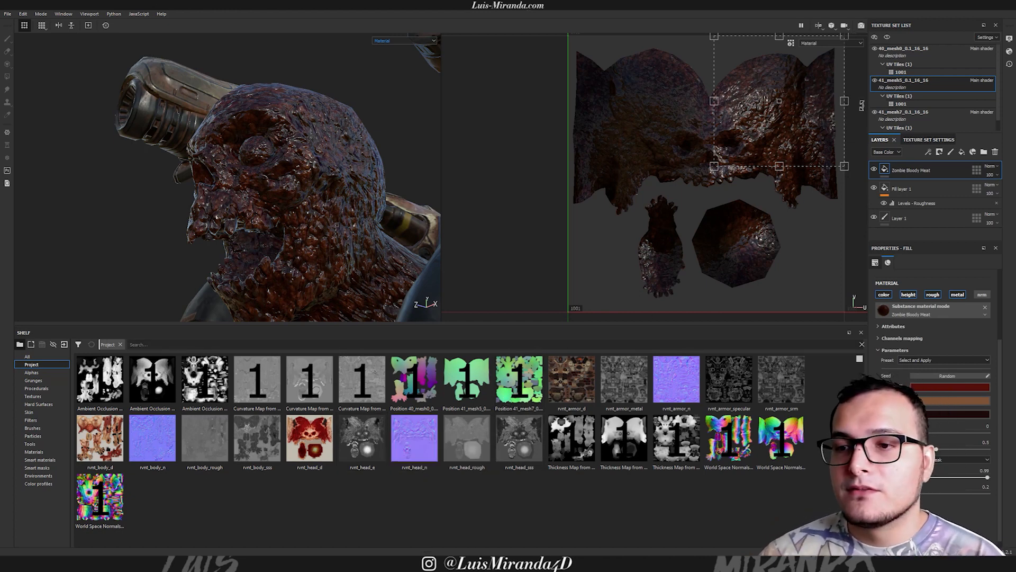
left_click(939, 153)
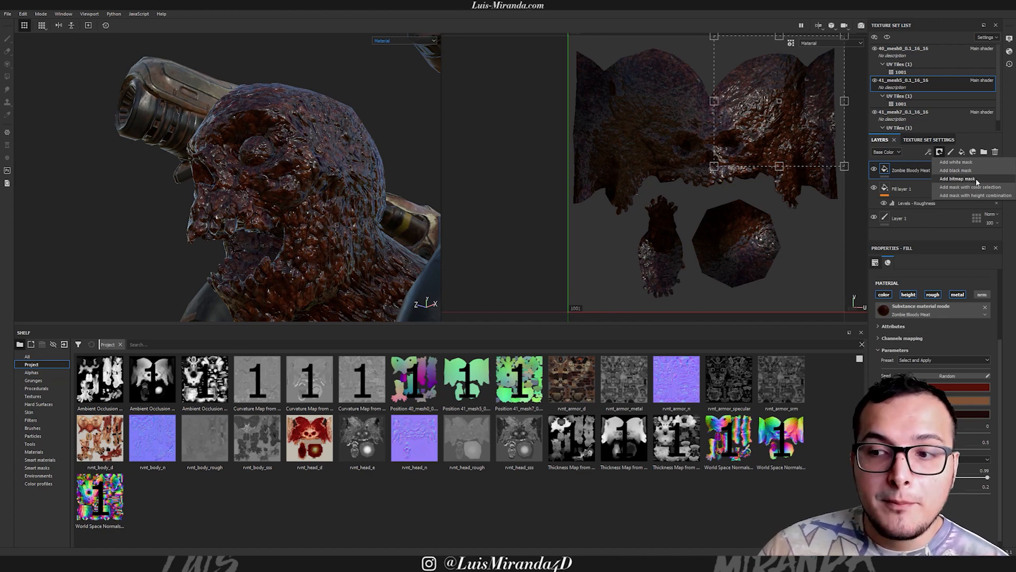
left_click(958, 179)
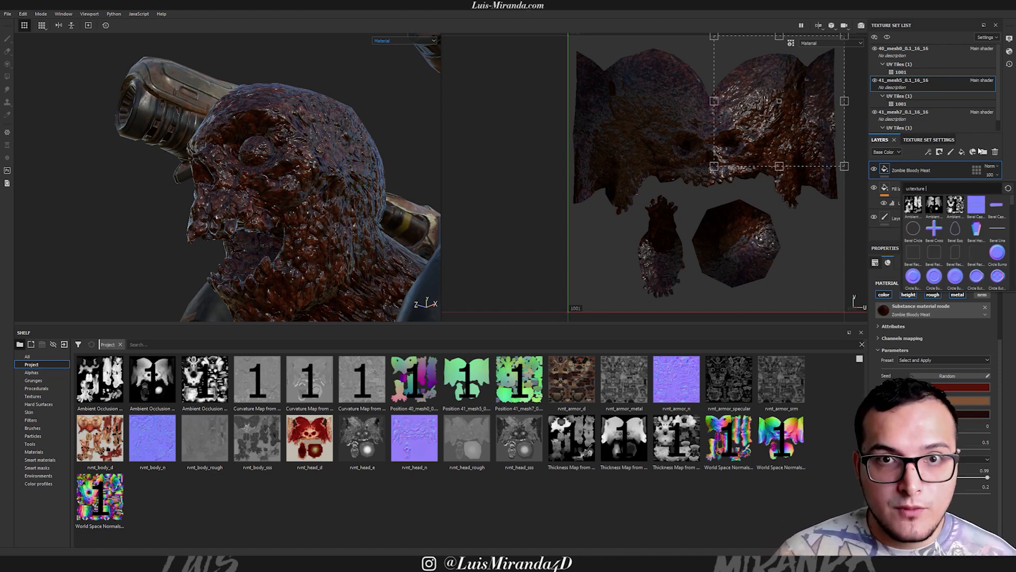
type("head")
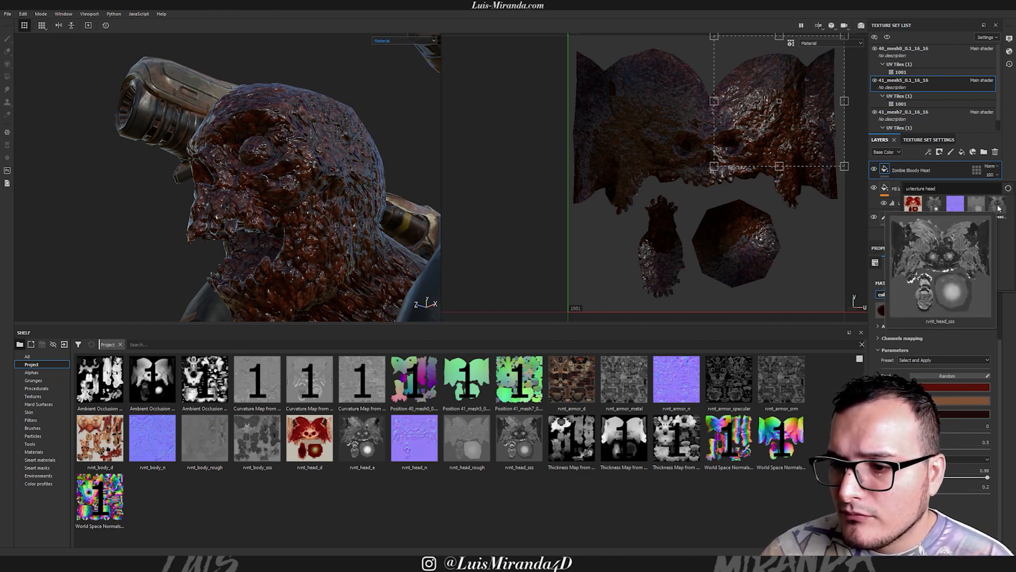
left_click(997, 207)
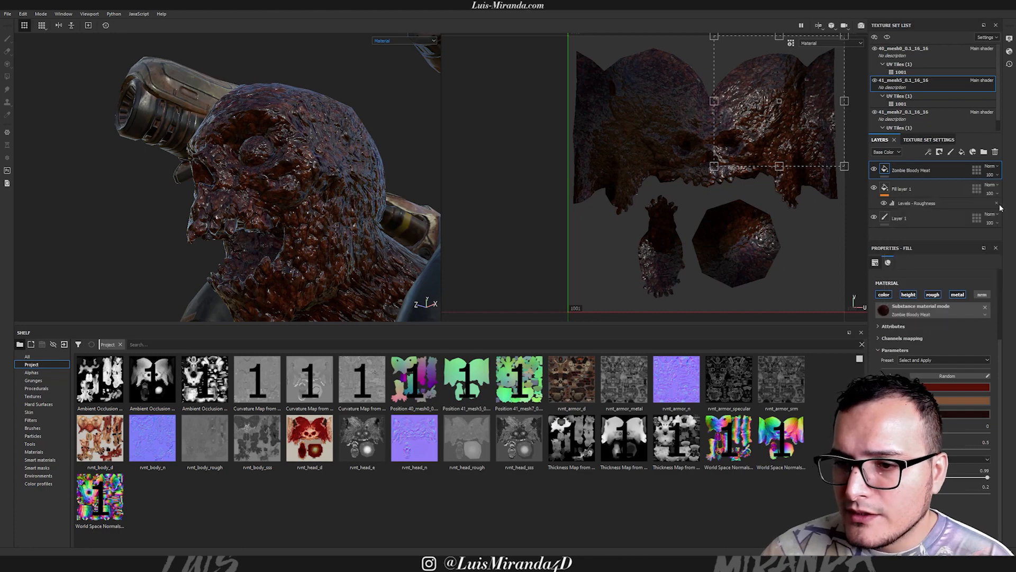
left_click_drag(329, 217, 391, 158, "alt")
mouse_move(263, 158)
left_mouse_down("alt")
mouse_move(415, 152)
mouse_move(301, 194)
mouse_move(328, 196)
mouse_move(349, 174)
mouse_move(379, 171)
left_mouse_up("alt")
left_click(884, 169)
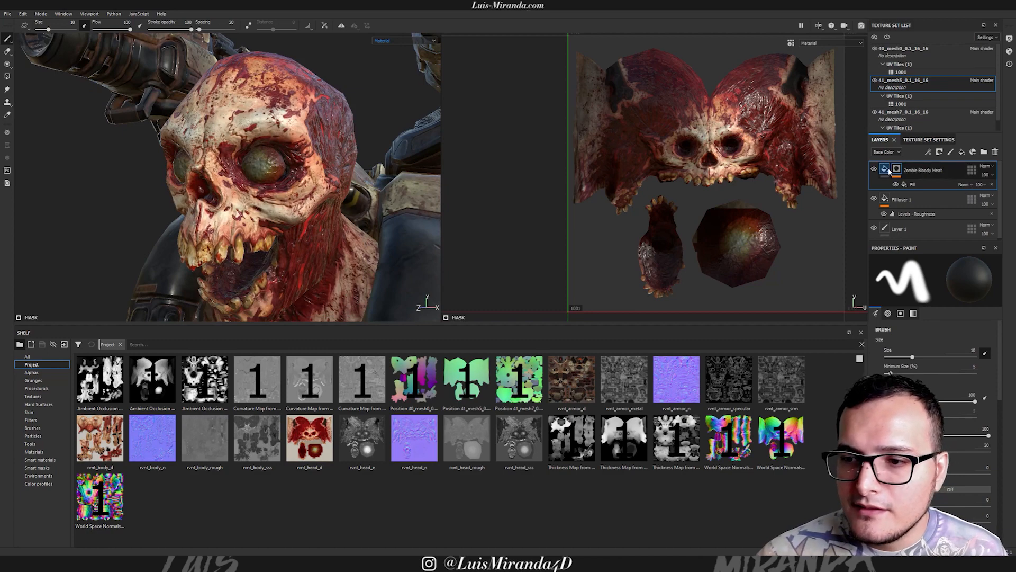
mouse_move(735, 151)
left_mouse_down()
mouse_move(697, 206)
mouse_move(754, 193)
mouse_move(739, 150)
mouse_move(748, 138)
mouse_move(728, 152)
mouse_move(744, 140)
left_mouse_up()
mouse_move(364, 214)
left_mouse_down("alt")
mouse_move(277, 192)
mouse_move(371, 201)
left_mouse_up("alt")
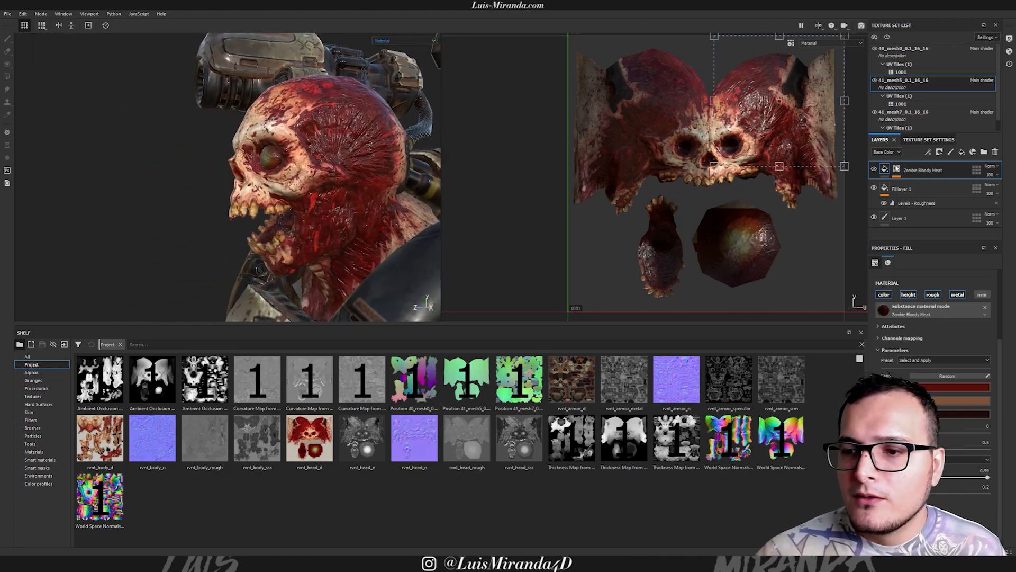
Add a Levels effect to the Zombie Bloody Meat mask, setting the midtone to about 0.892 and the white input to about mid-histogram.
left_click(899, 171)
key("1")
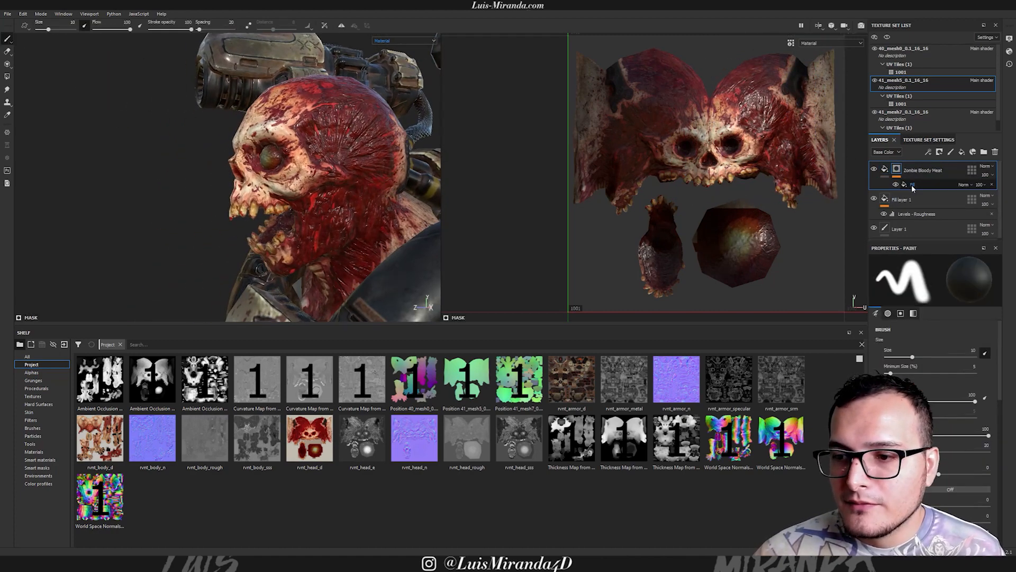
left_click(914, 185)
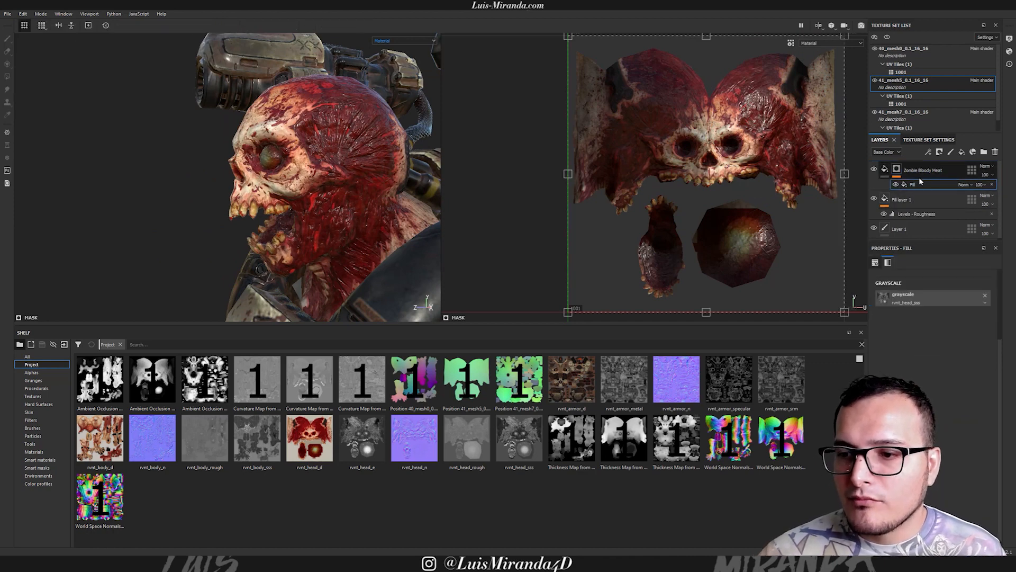
left_click(928, 152)
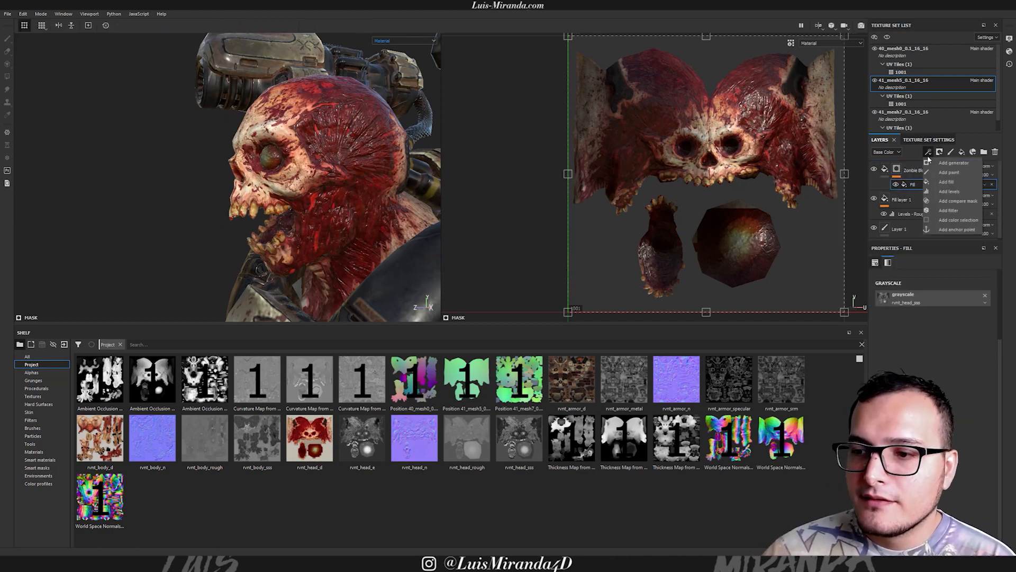
left_click(951, 191)
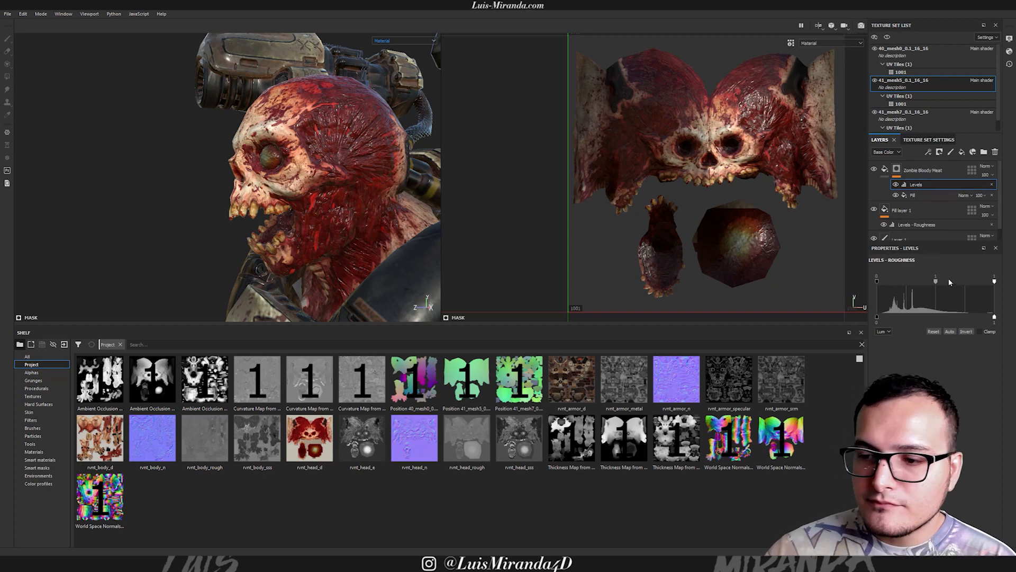
mouse_move(933, 281)
left_mouse_down()
mouse_move(896, 283)
mouse_move(930, 282)
left_mouse_up()
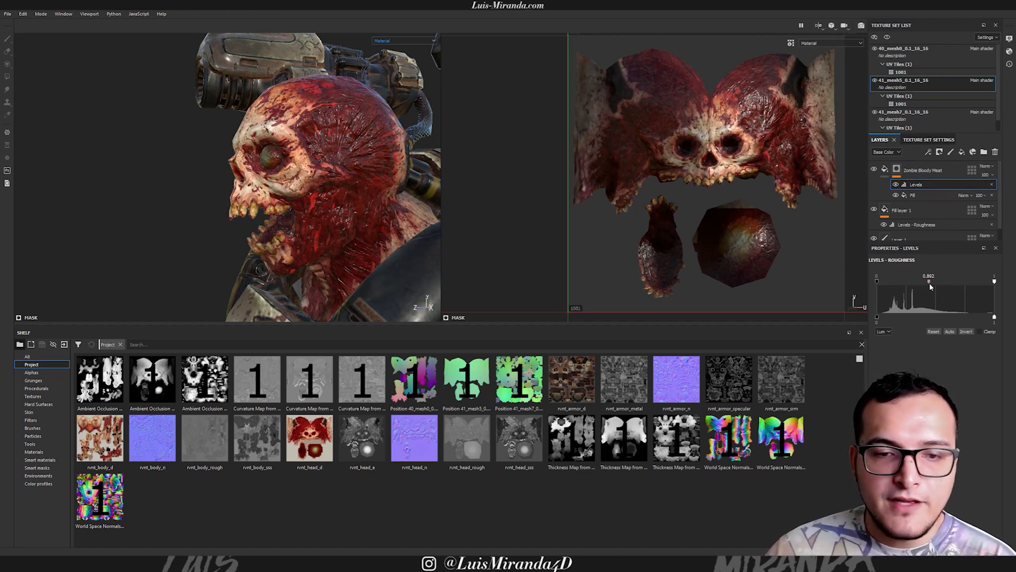
left_click_drag(995, 282, 940, 281)
left_click_drag(317, 142, 418, 185, "alt")
left_click_drag(323, 181, 382, 177, "alt")
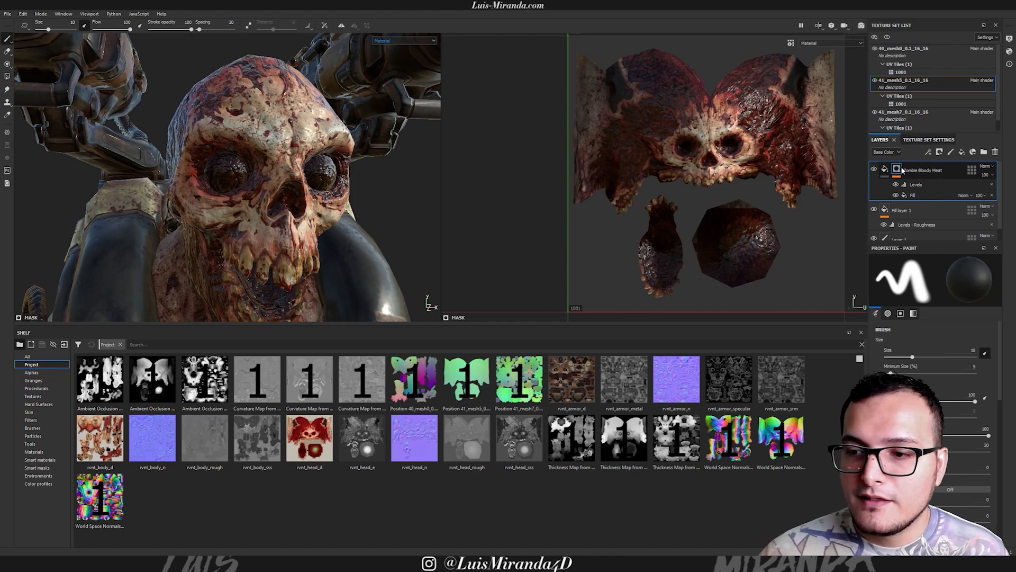
Add a paint effect to the Zombie Bloody Meat mask and try brushing the meat off the eyeball's UV island.
left_click(929, 154)
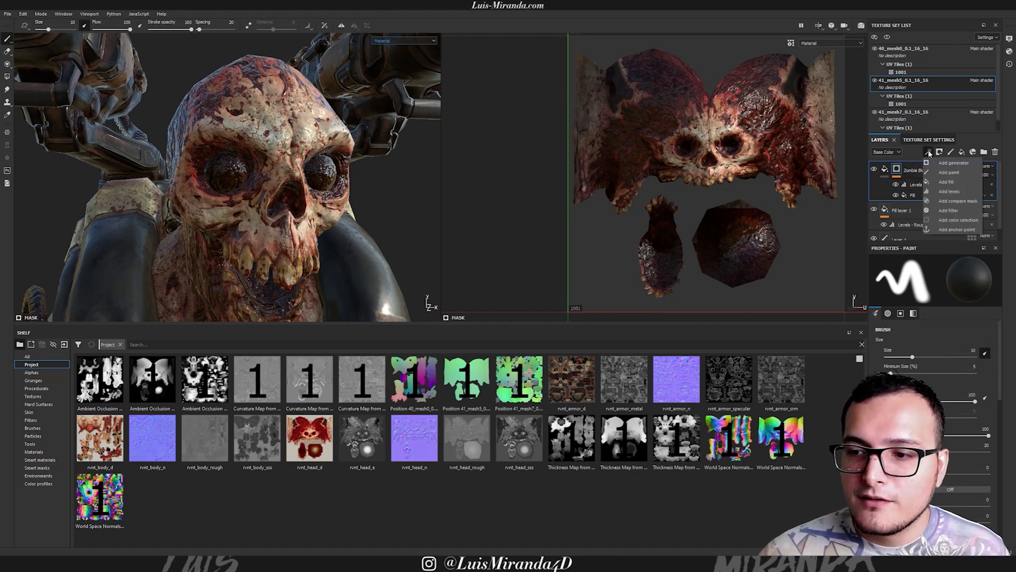
left_click(950, 173)
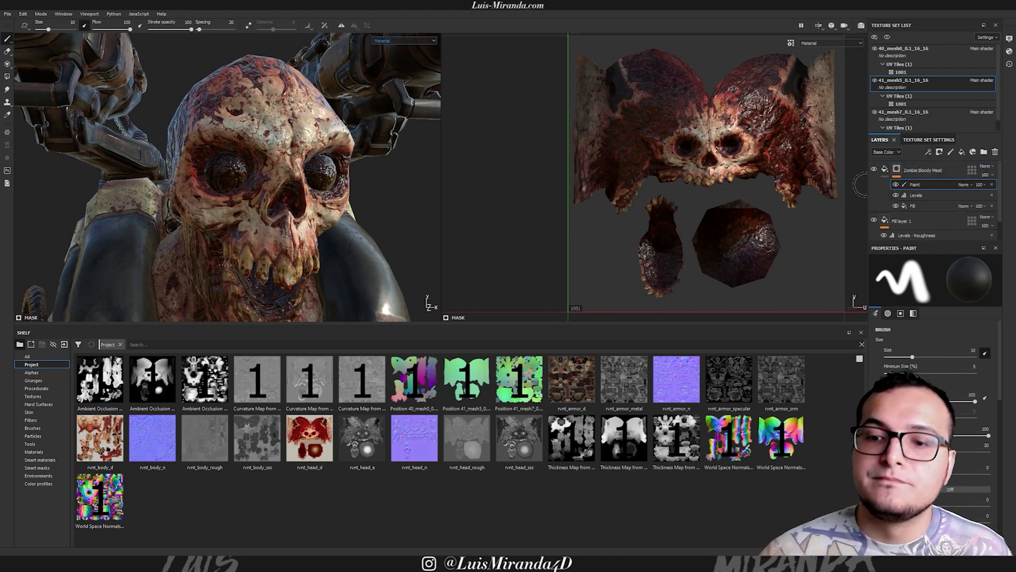
left_click_drag(754, 247, 746, 241)
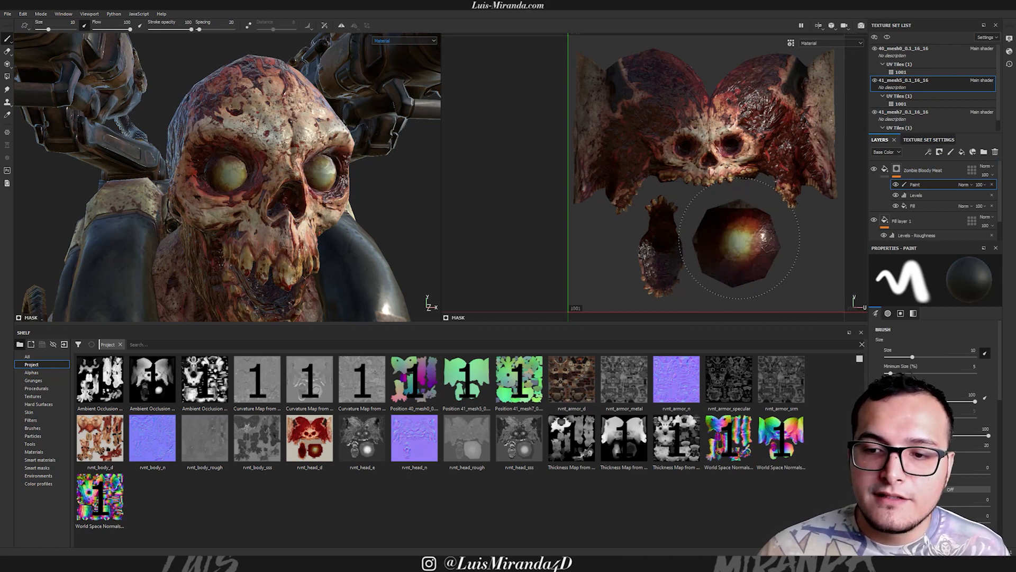
key("x")
left_click(731, 263)
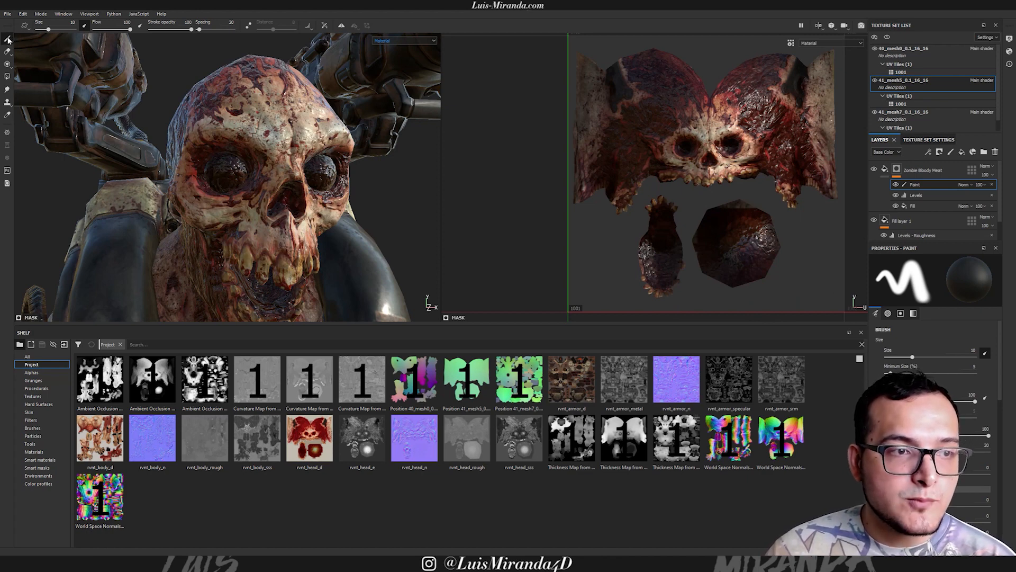
Set Polygon Fill's color to 0, try filling the eyeball's faces in the UV view, and undo that fill.
left_click(7, 77)
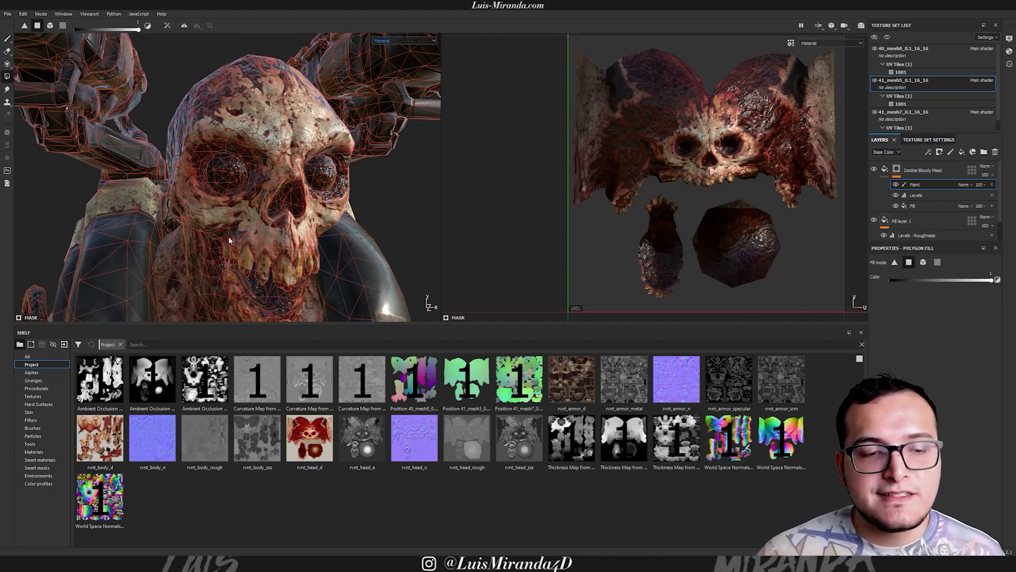
left_click_drag(295, 221, 273, 254, "alt")
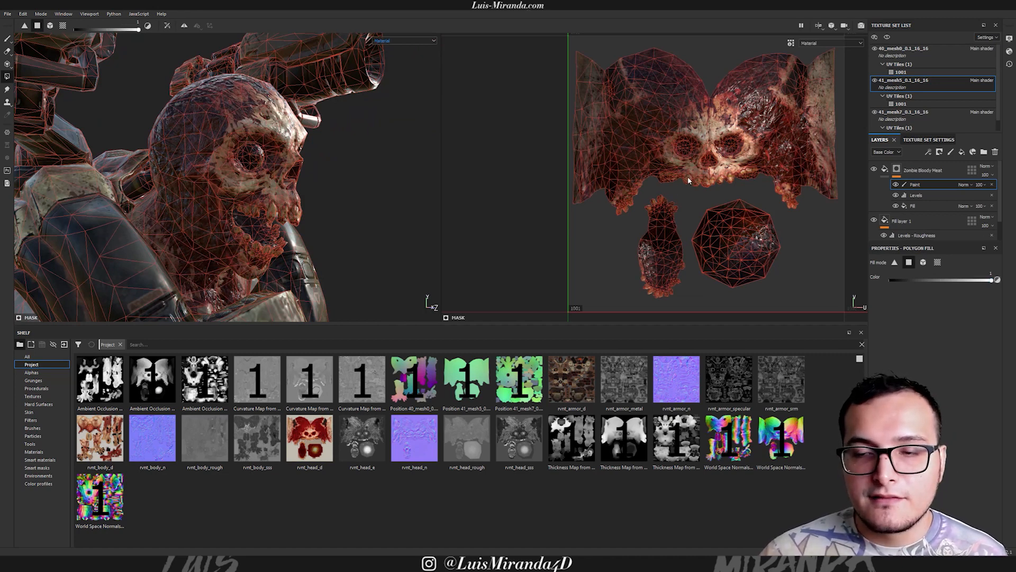
key("x")
middle_click_drag(754, 247, 712, 212, "alt")
right_click_drag(712, 212, 763, 207, "alt")
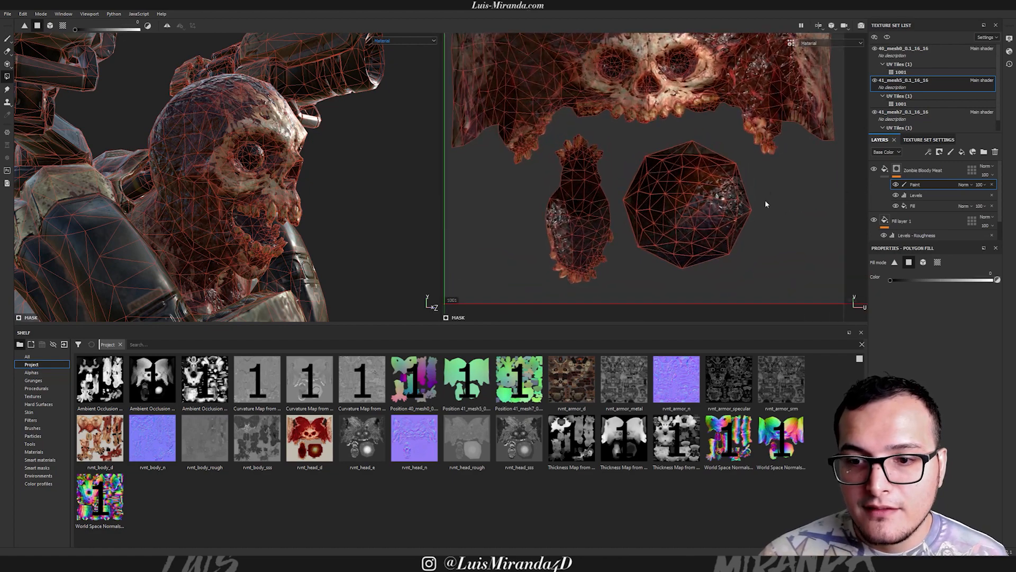
left_click_drag(771, 191, 651, 260)
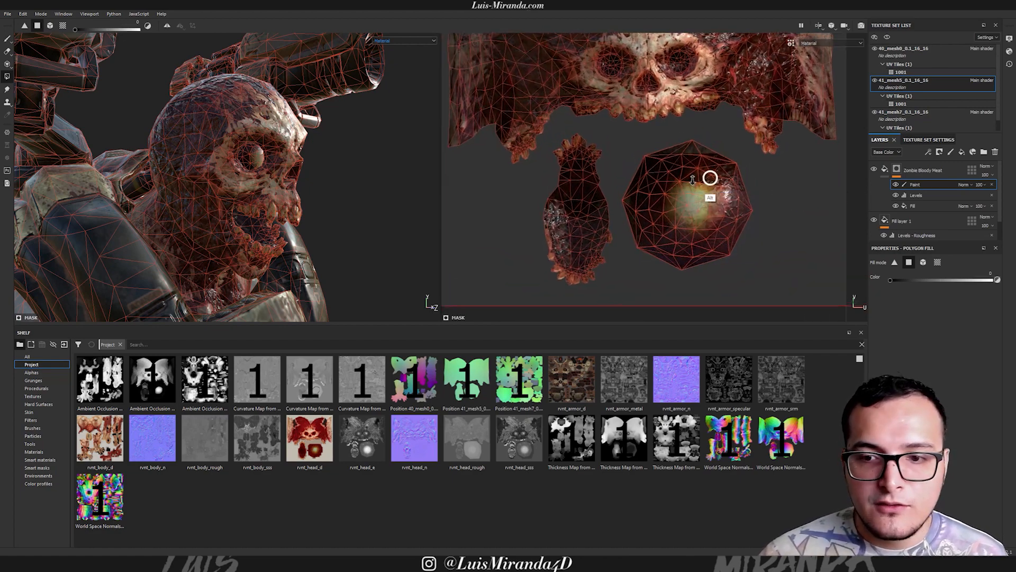
right_click_drag(698, 180, 767, 159, "alt")
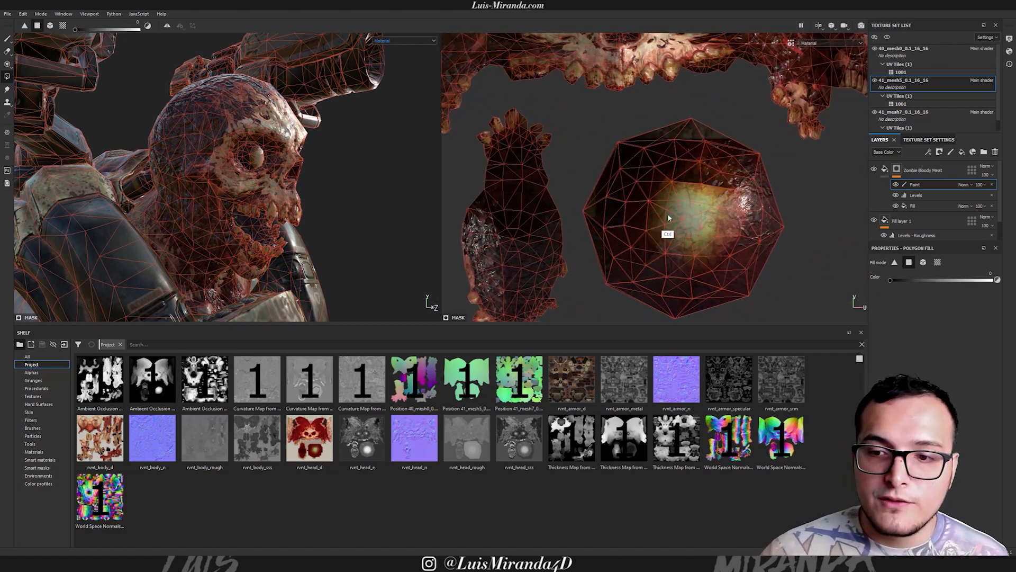
key("ctrl+z")
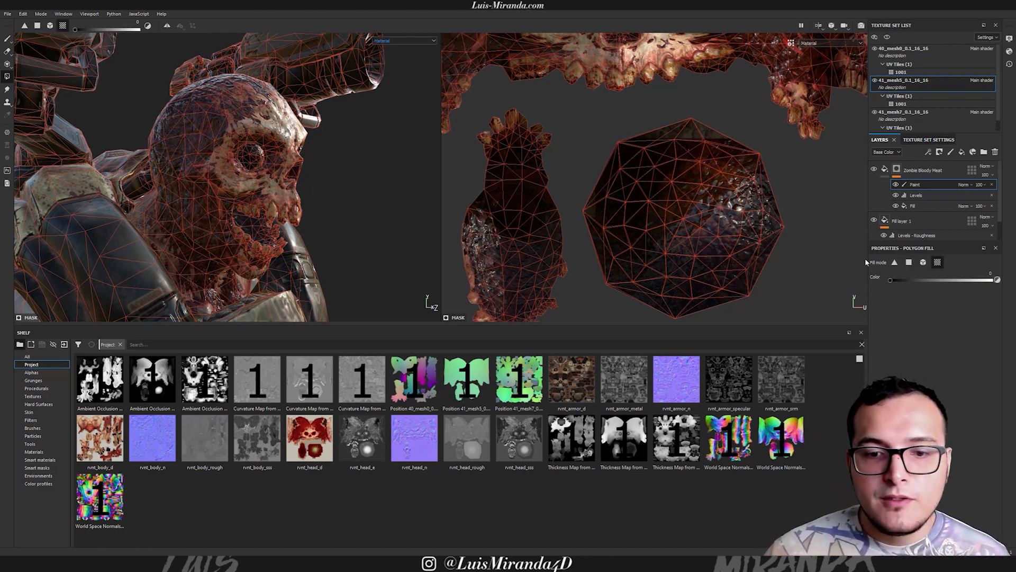
Fill the eyeball's whole UV island with black on the mask using Polygon Fill's UV chunk mode.
right_click_drag(714, 199, 641, 241, "alt")
middle_click_drag(640, 241, 650, 203, "alt")
mouse_move(758, 188)
left_mouse_down()
mouse_move(739, 199)
mouse_move(800, 161)
mouse_move(752, 193)
mouse_move(760, 180)
left_mouse_up()
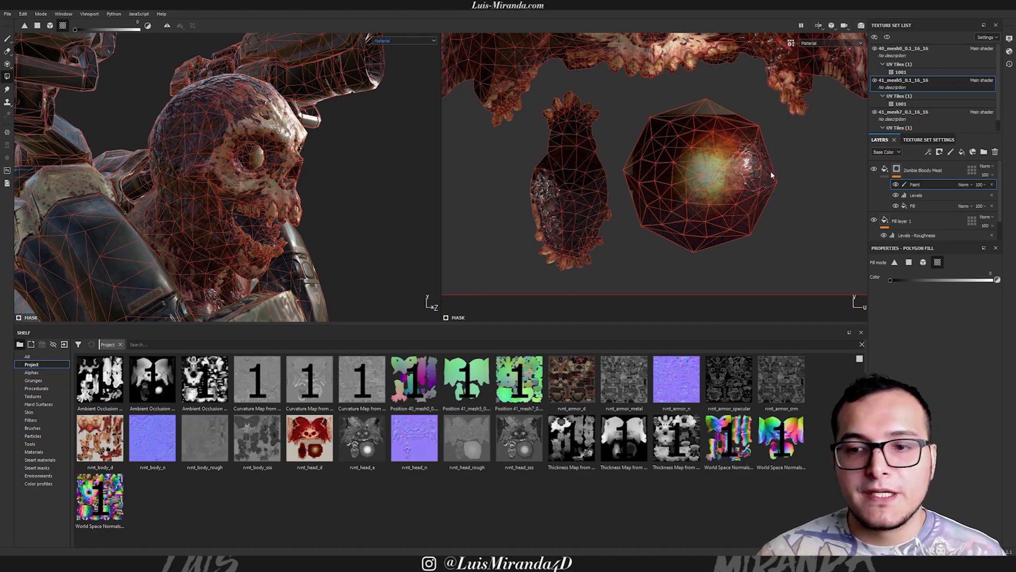
Examine the masked meat on the head's UV layout, then switch to the Paint tool and inspect the skull and eyes from several angles.
middle_click_drag(714, 131, 665, 238, "alt")
right_click_drag(665, 238, 634, 224, "alt")
middle_click_drag(633, 225, 671, 227, "alt")
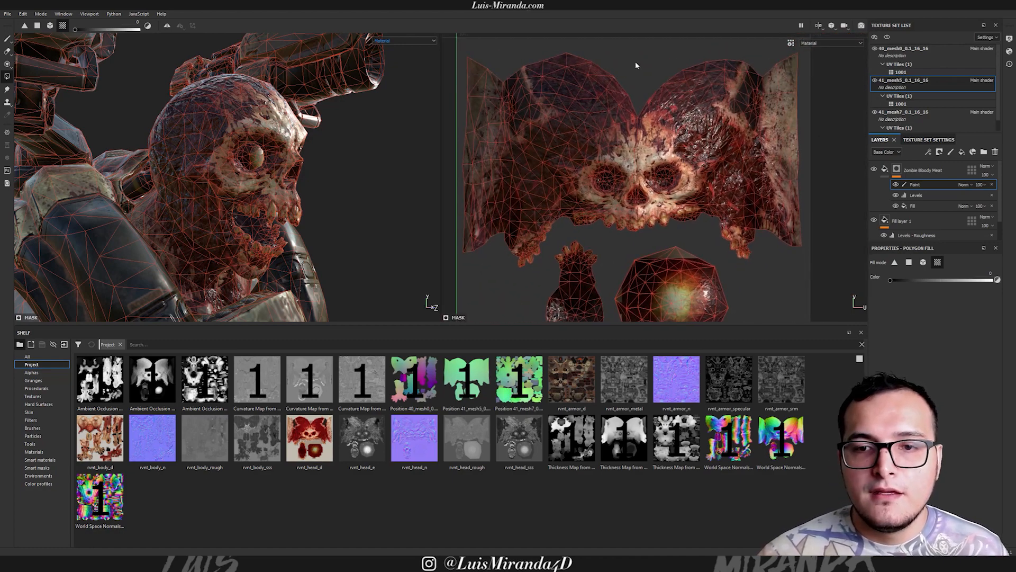
left_click_drag(599, 85, 672, 61)
right_click_drag(749, 174, 691, 155, "alt")
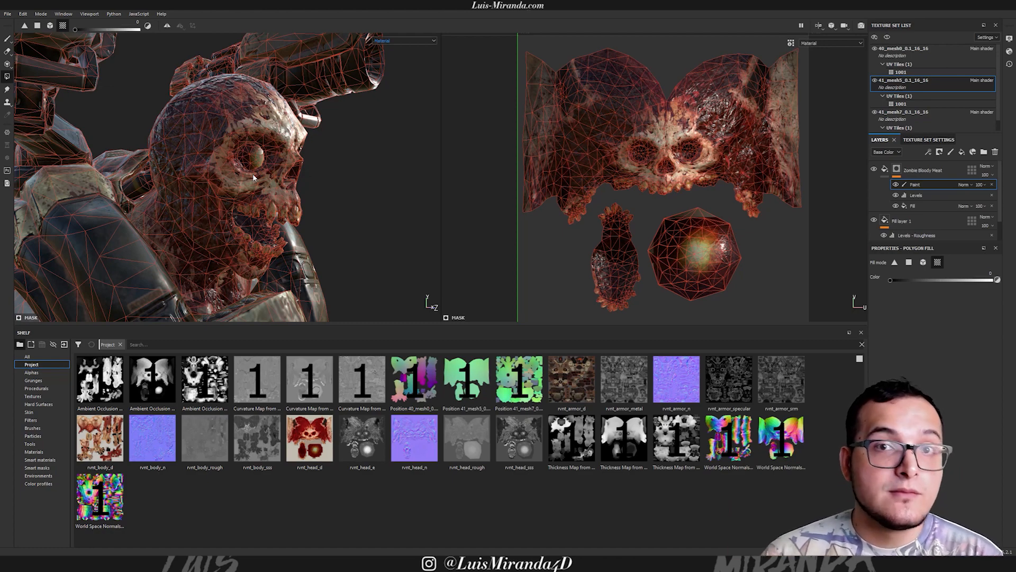
left_click_drag(233, 278, 250, 169, "alt")
left_click_drag(309, 136, 289, 78, "alt")
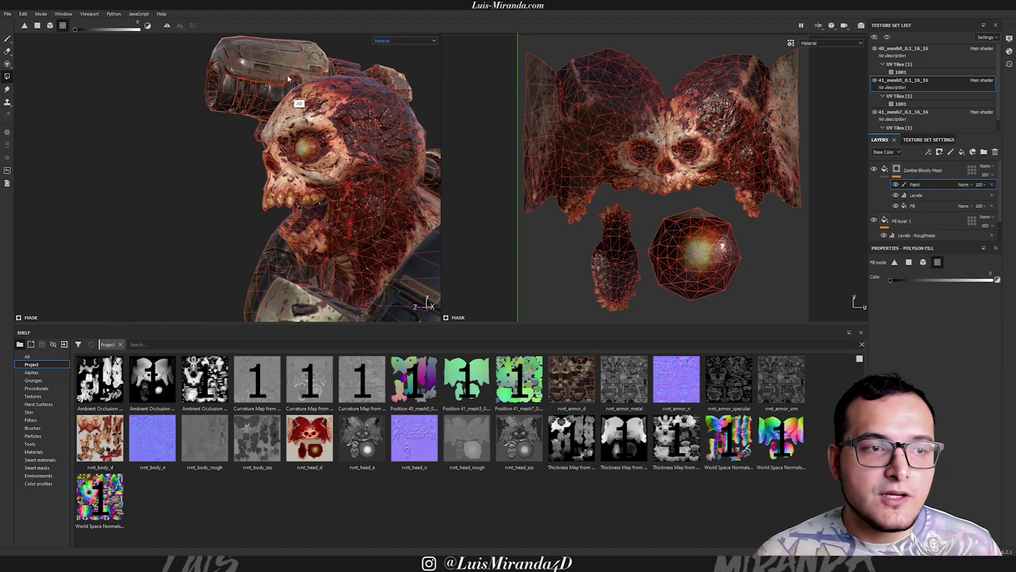
left_click(7, 39)
left_click_drag(355, 142, 437, 177, "alt")
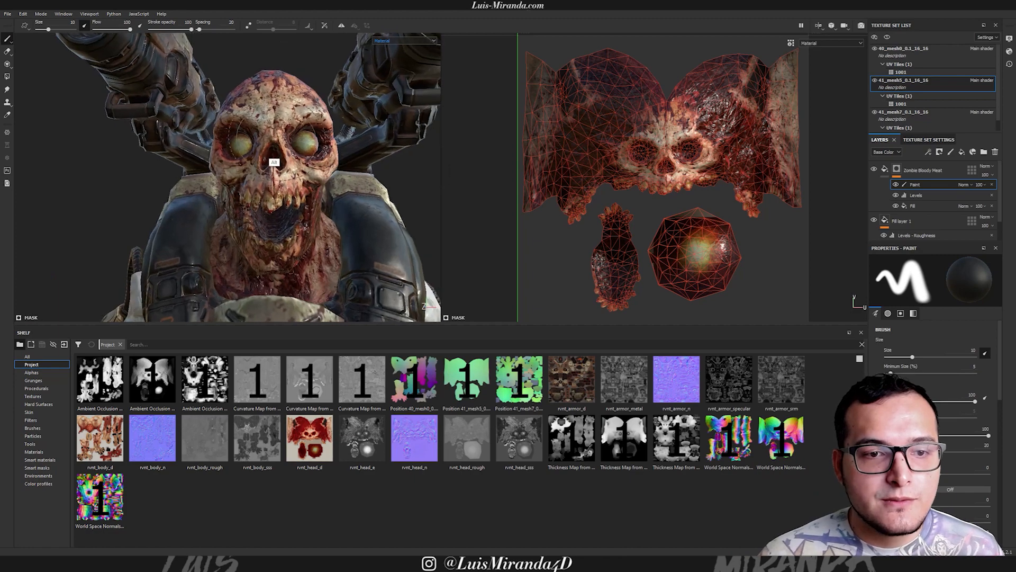
right_click_drag(277, 163, 354, 174, "alt")
left_click_drag(355, 175, 314, 180, "alt")
right_click_drag(315, 180, 340, 159, "alt")
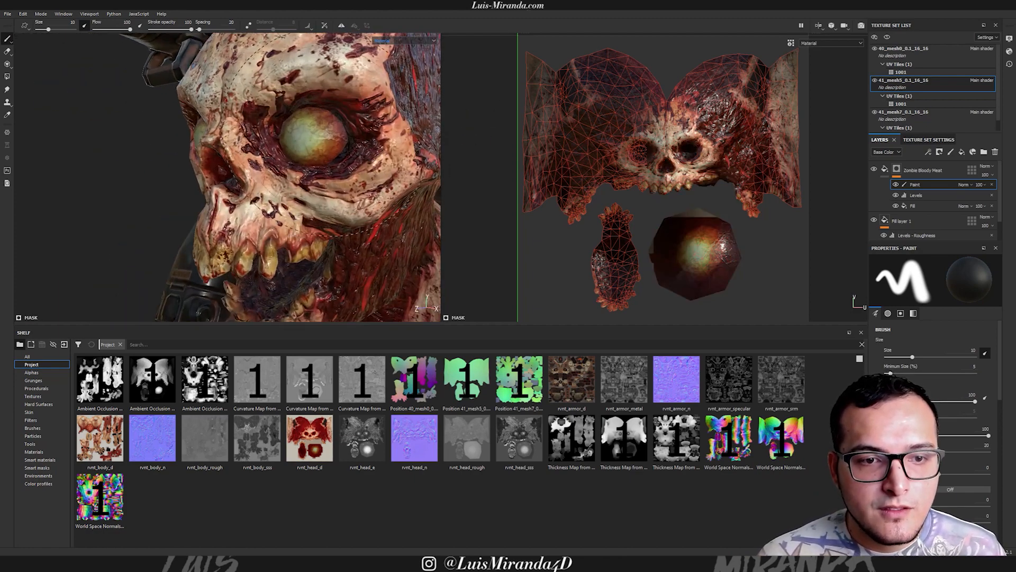
left_click_drag(336, 132, 381, 135, "alt")
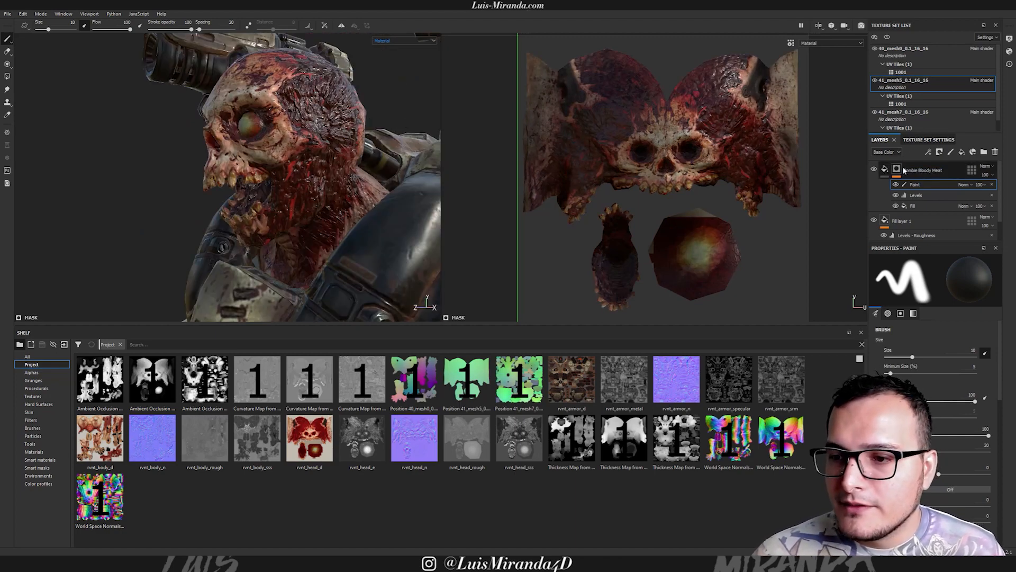
Set the Zombie Bloody Meat material's first color to bright red with hue 0.014, saturation 1.000 and value 1.000.
left_click(885, 170)
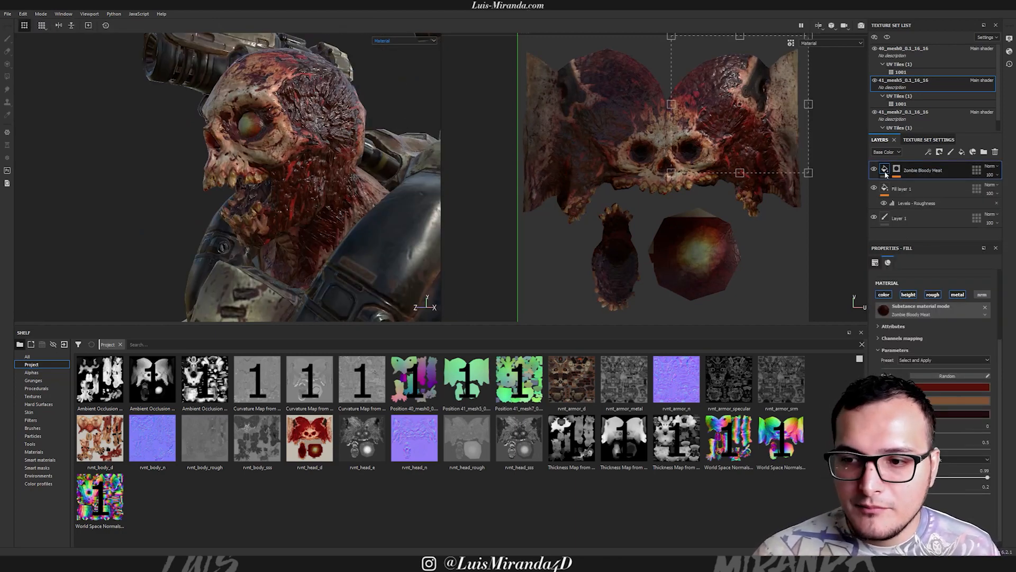
left_click(935, 386)
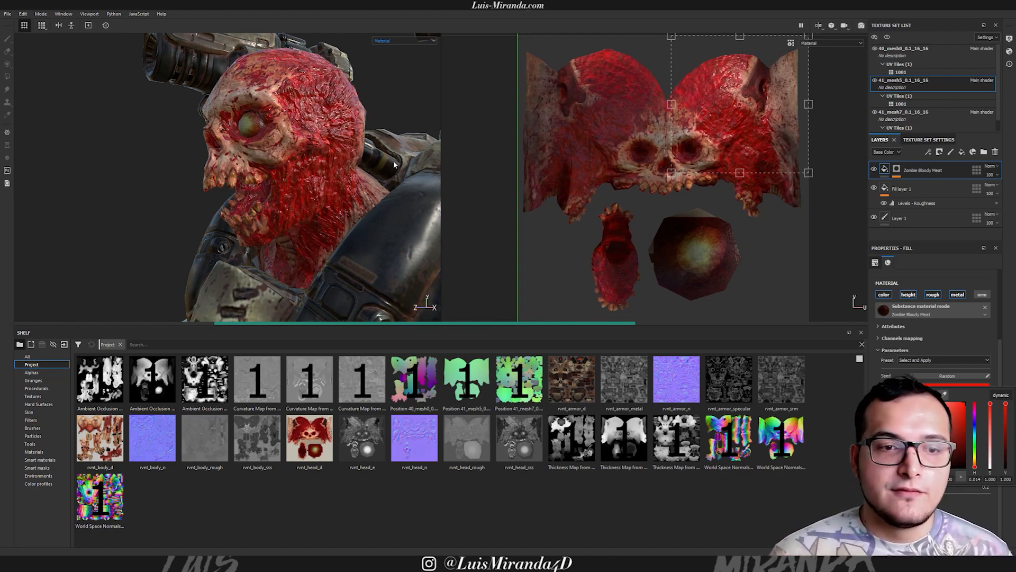
left_click_drag(295, 177, 377, 173, "alt")
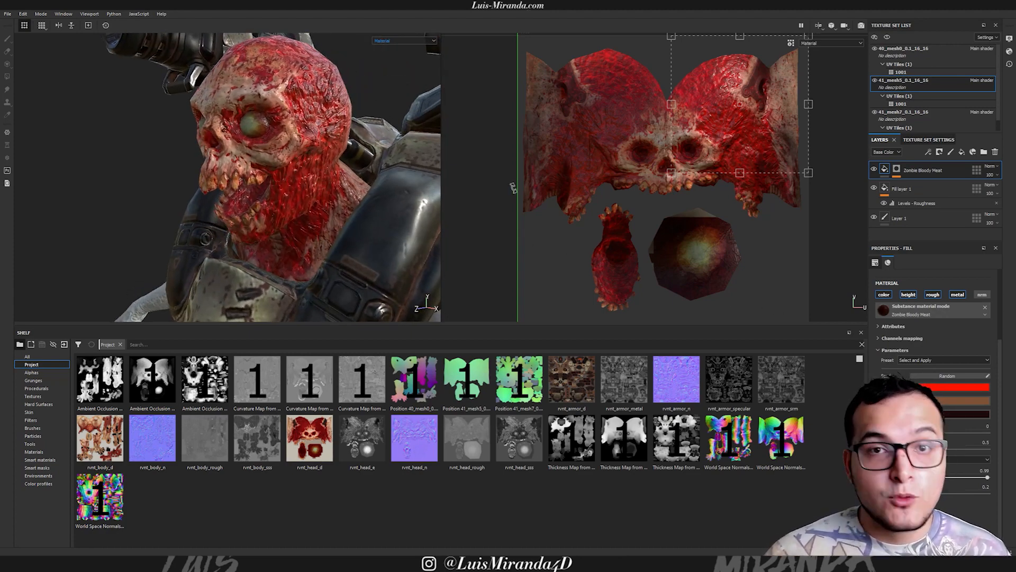
left_click_drag(249, 170, 297, 204, "alt")
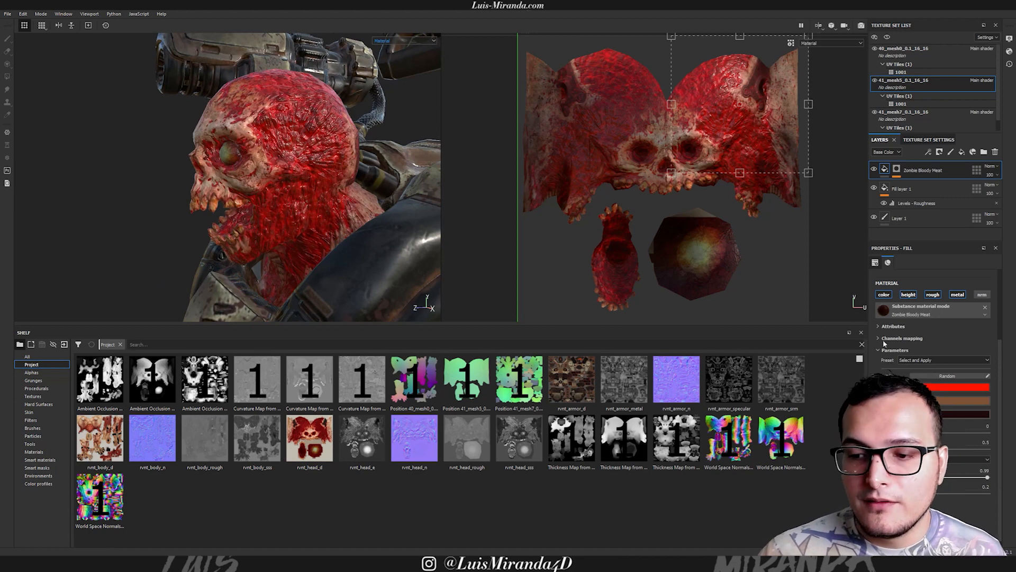
Hide the Zombie Bloody Meat layer and display only the Base Color channel of the original head texture.
left_click(874, 169)
left_click_drag(317, 172, 312, 177, "alt")
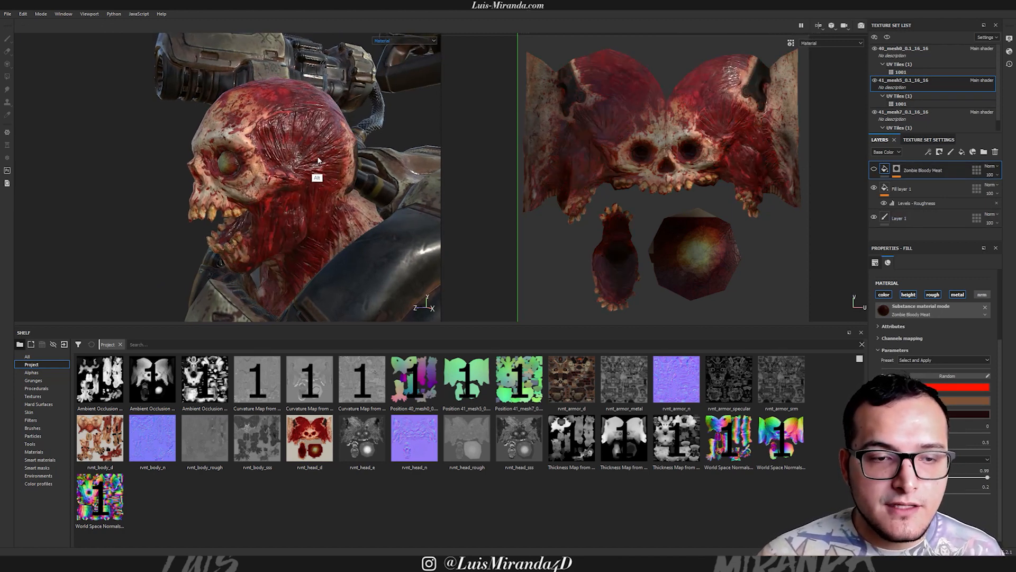
left_click(403, 41)
left_click(403, 41)
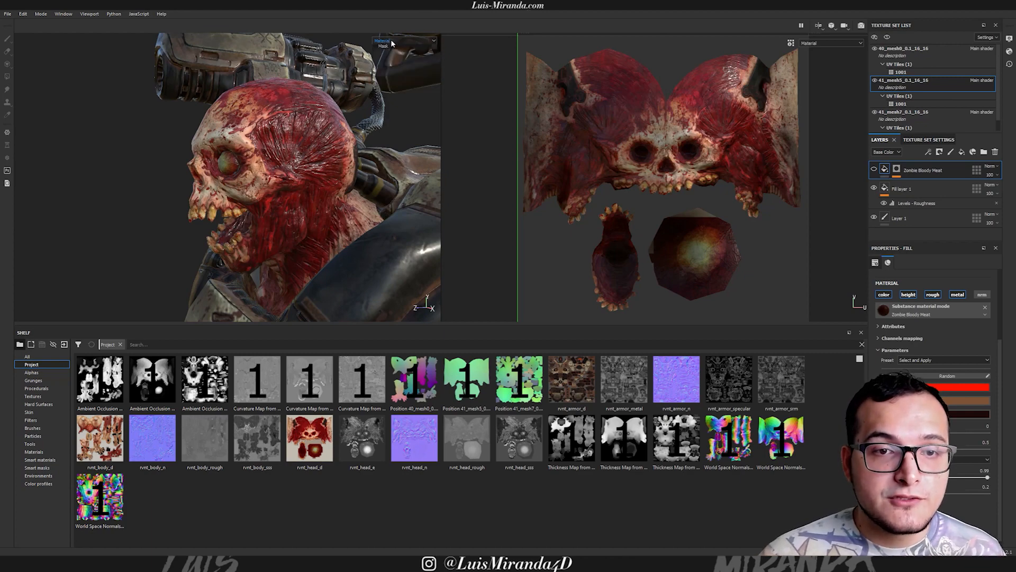
left_click(402, 41)
left_click(392, 63)
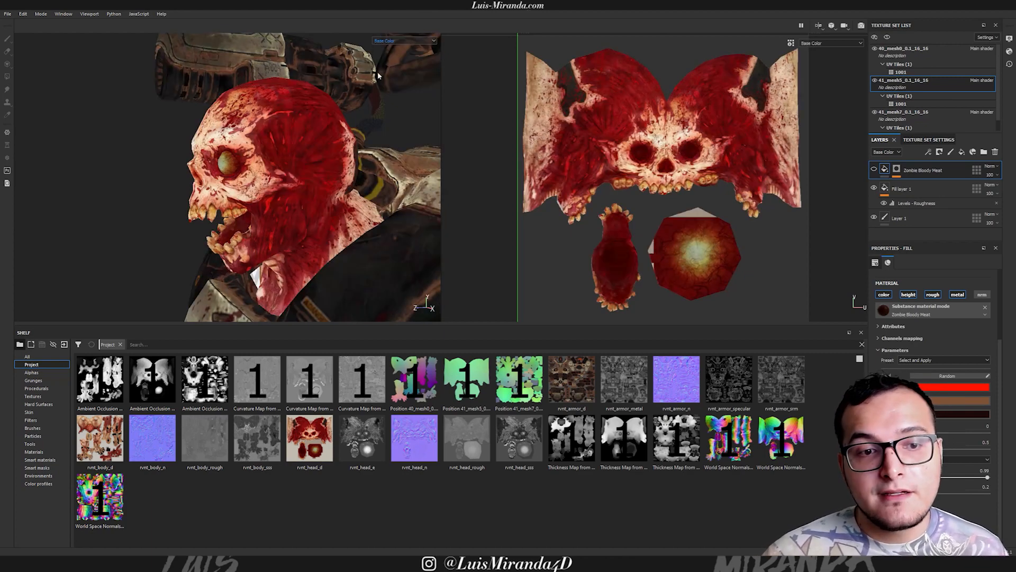
Sample a dark red from the head's original flesh texture as the Zombie Bloody Meat material's Blood Color.
right_click_drag(326, 164, 326, 181, "alt")
left_click_drag(325, 181, 317, 140, "alt")
left_click(942, 388)
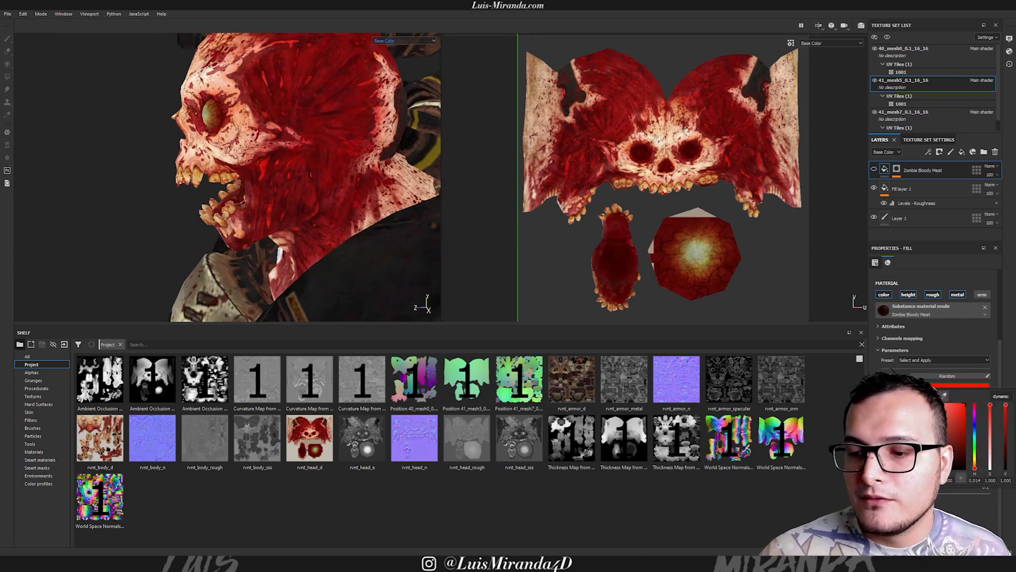
left_click(944, 395)
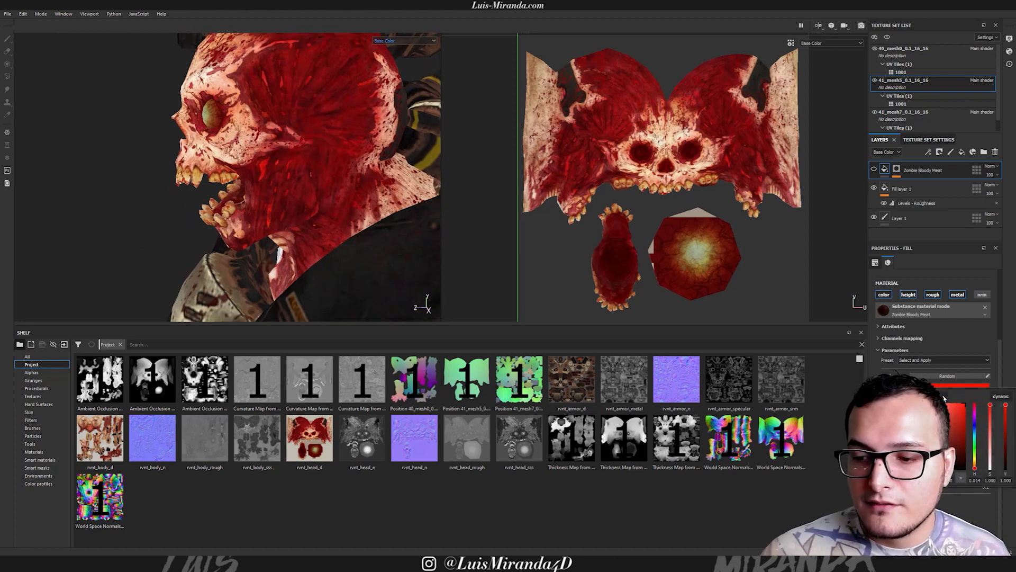
left_click(379, 121)
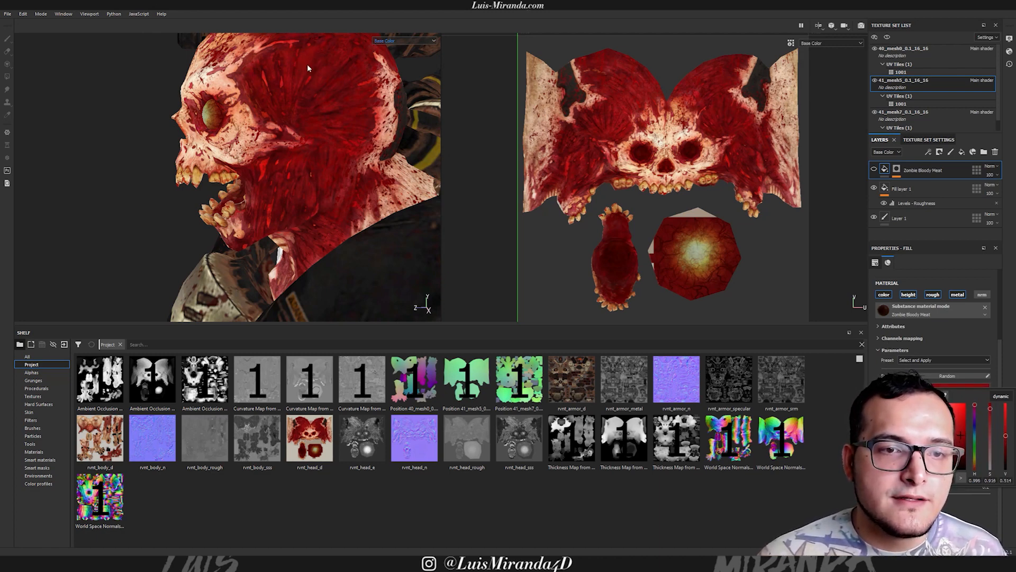
left_click(308, 64)
left_click(925, 355)
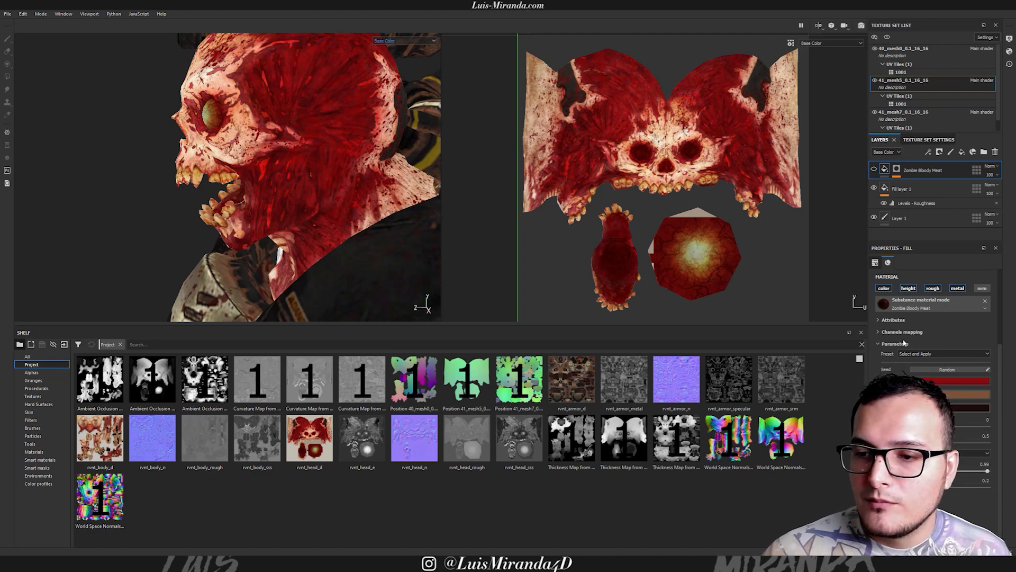
Show the Zombie Bloody Meat layer again and return the display to full Material rendering.
left_click(874, 169)
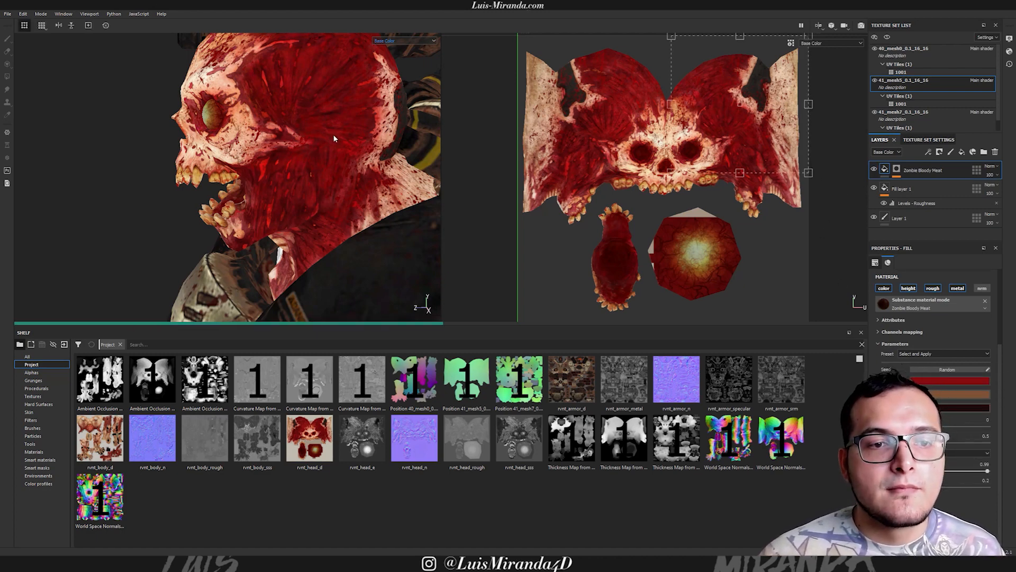
left_click_drag(333, 120, 326, 152, "alt")
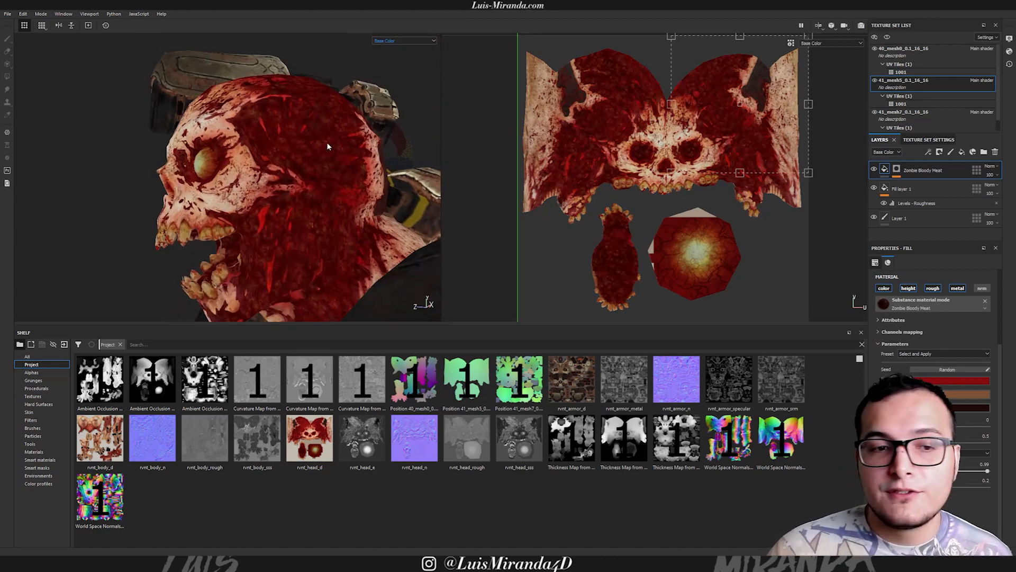
key("m")
left_click_drag(319, 149, 262, 177, "alt")
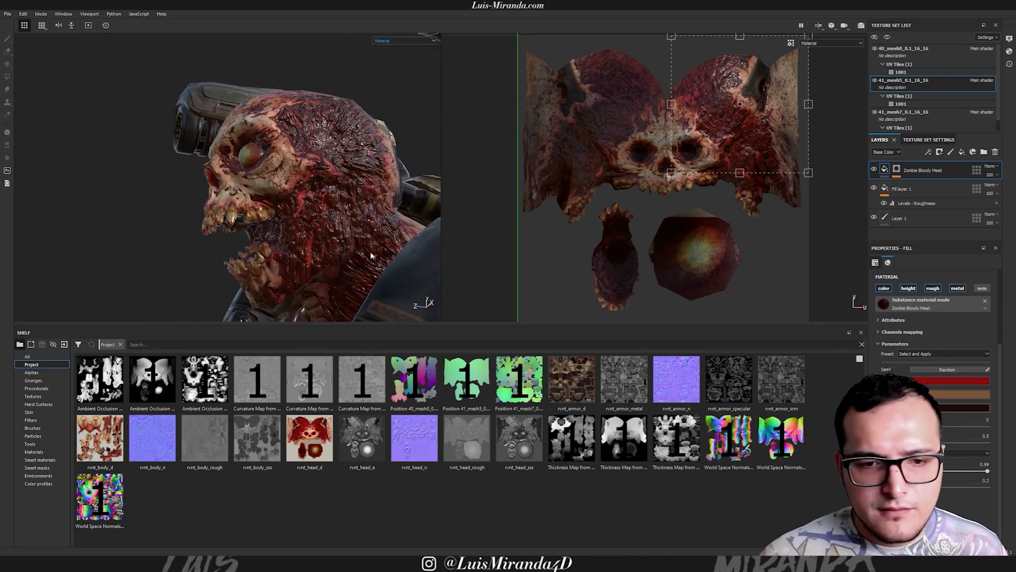
Try 0.44 and 0.72 for the first numeric parameter below the meat material's colors, and settle on 0.54.
left_click_drag(897, 426, 929, 426)
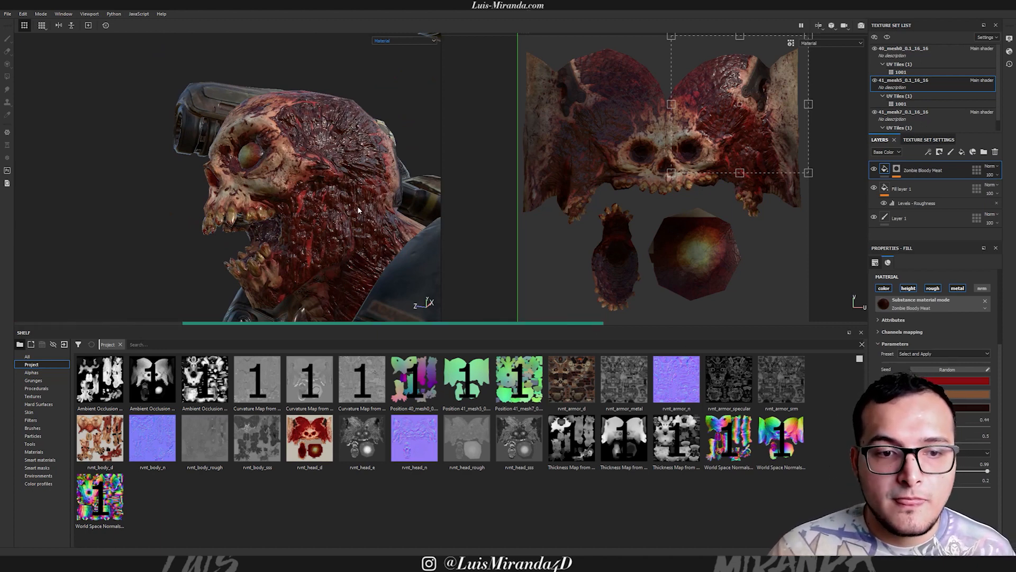
left_click_drag(353, 193, 404, 166, "alt")
right_click_drag(284, 95, 317, 138, "alt")
left_click_drag(318, 137, 353, 139, "alt")
left_click_drag(933, 426, 958, 428)
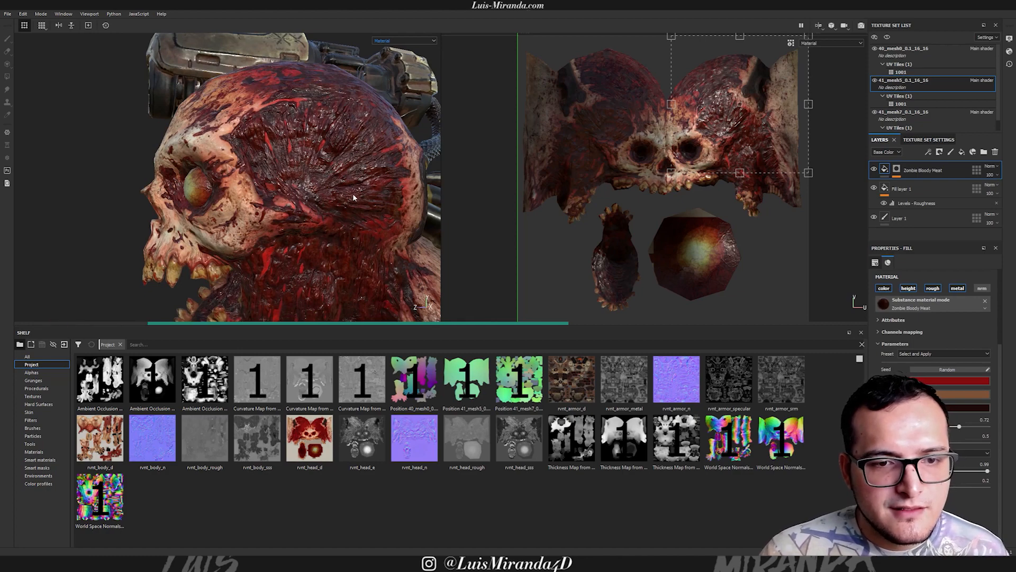
left_click_drag(319, 179, 370, 210, "alt")
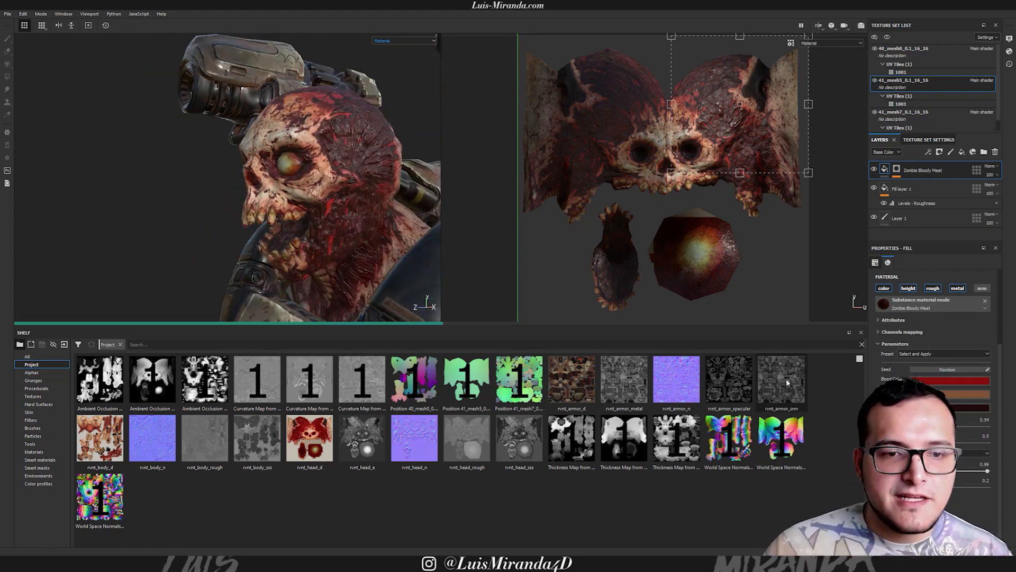
Examine the bloody head from the front and sides under rotated environment lighting.
mouse_move(361, 160)
left_mouse_down("alt")
mouse_move(303, 180)
mouse_move(347, 158)
left_mouse_up("alt")
right_click_drag(357, 154, 327, 154, "shift")
left_click_drag(327, 154, 320, 148, "alt")
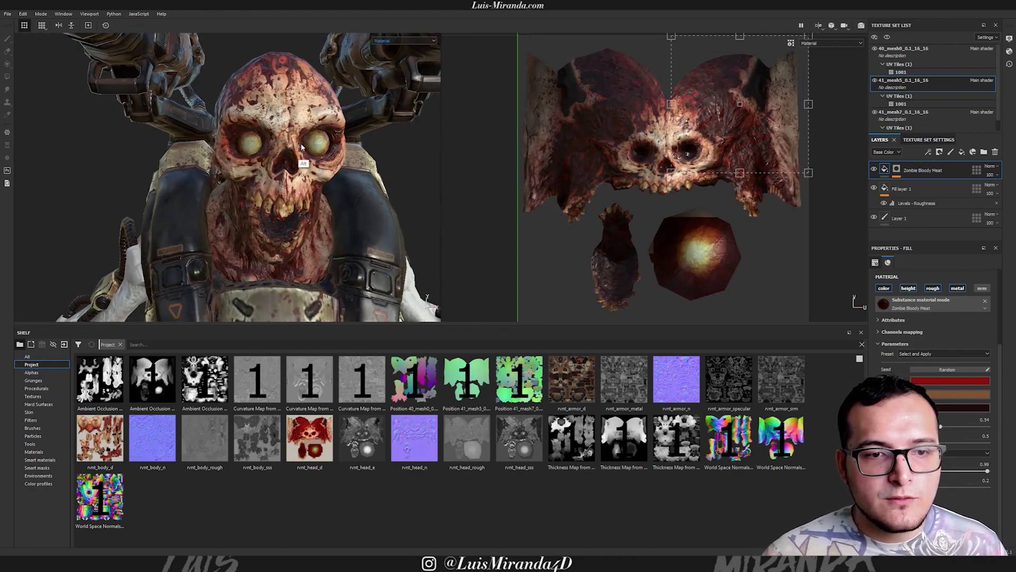
right_click_drag(321, 149, 456, 120, "alt")
left_click_drag(322, 143, 294, 152, "alt")
middle_click_drag(295, 152, 294, 157, "alt")
left_click_drag(294, 157, 401, 113, "alt")
mouse_move(320, 153)
right_mouse_down("shift")
mouse_move(331, 152)
mouse_move(311, 159)
right_mouse_up("shift")
left_click_drag(312, 158, 696, 161, "alt")
Compare the head with the Zombie Bloody Meat layer hidden and shown, checking the temple, face and jaw up close.
left_click(875, 170)
right_click_drag(436, 112, 359, 150, "alt")
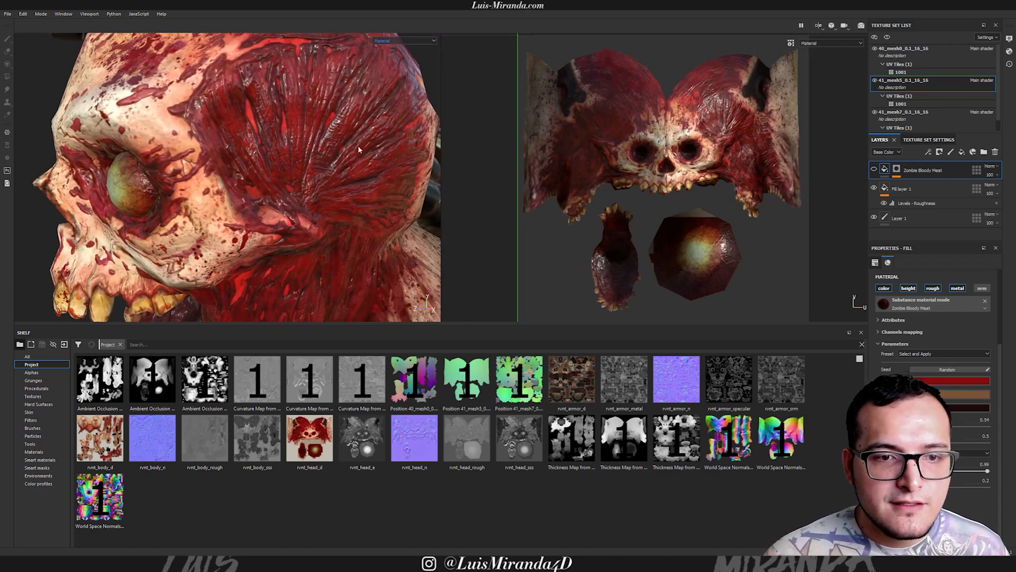
left_click_drag(359, 150, 311, 142, "alt")
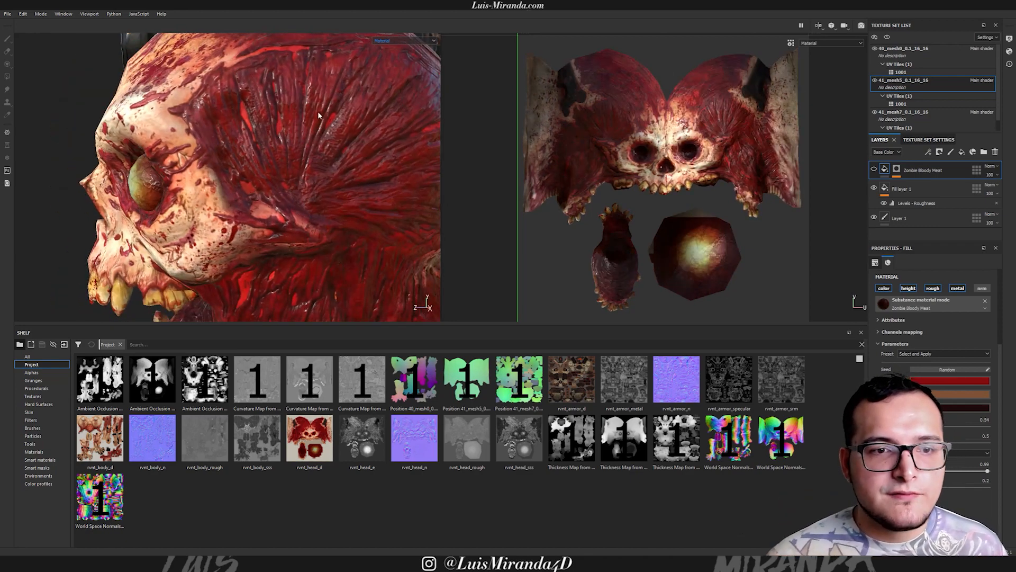
left_click_drag(344, 129, 322, 127, "alt")
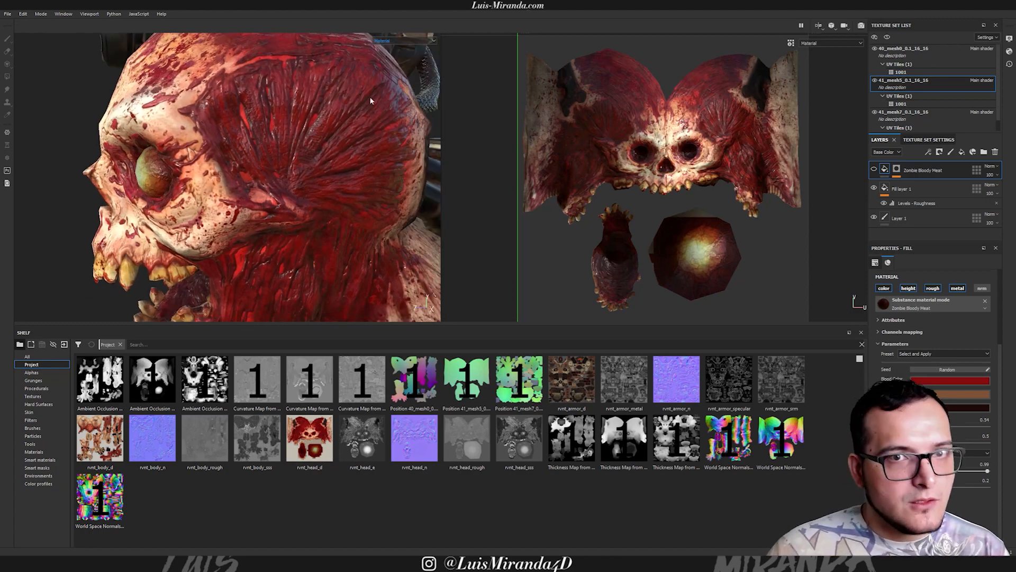
left_click(874, 169)
left_click_drag(315, 150, 313, 114, "alt")
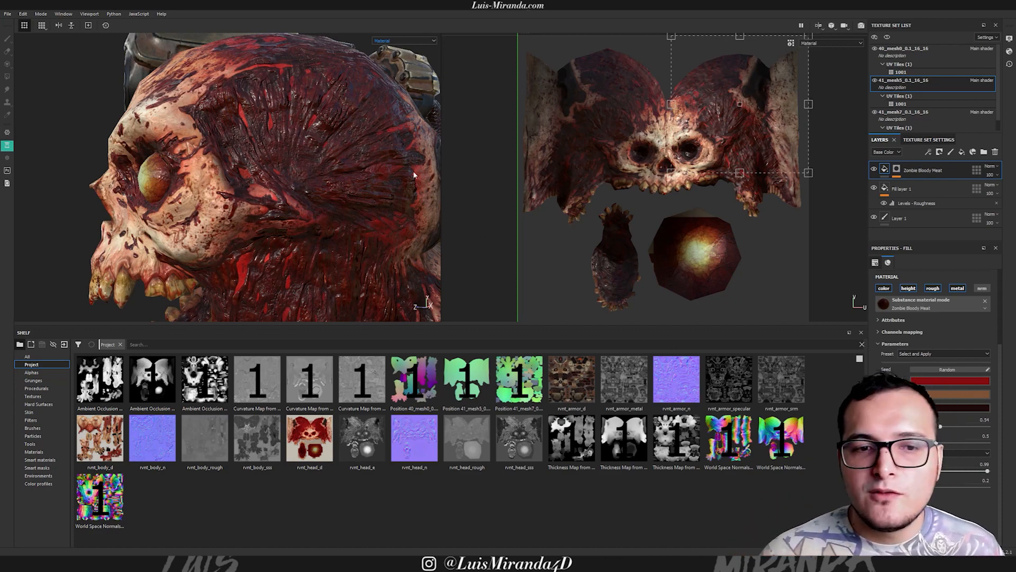
left_click_drag(307, 158, 355, 161, "alt")
scroll(350, 158, "up", 3)
right_click_drag(300, 153, 288, 158, "alt")
left_click_drag(289, 158, 312, 163, "alt")
right_click_drag(312, 163, 275, 160, "alt")
middle_click_drag(275, 161, 285, 131, "alt")
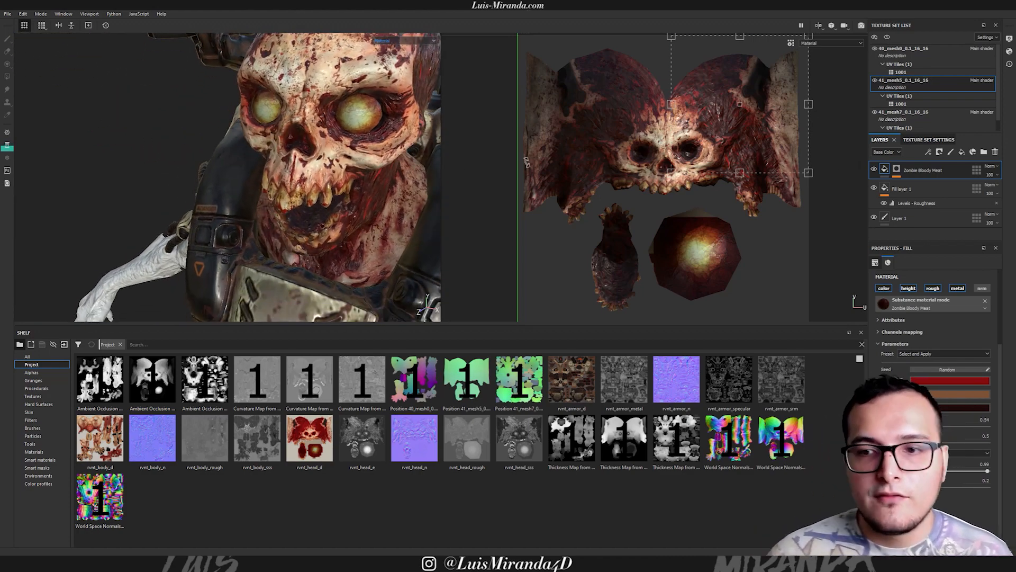
Search the Materials library for "bone" and apply the Bone material to the head.
left_click(34, 451)
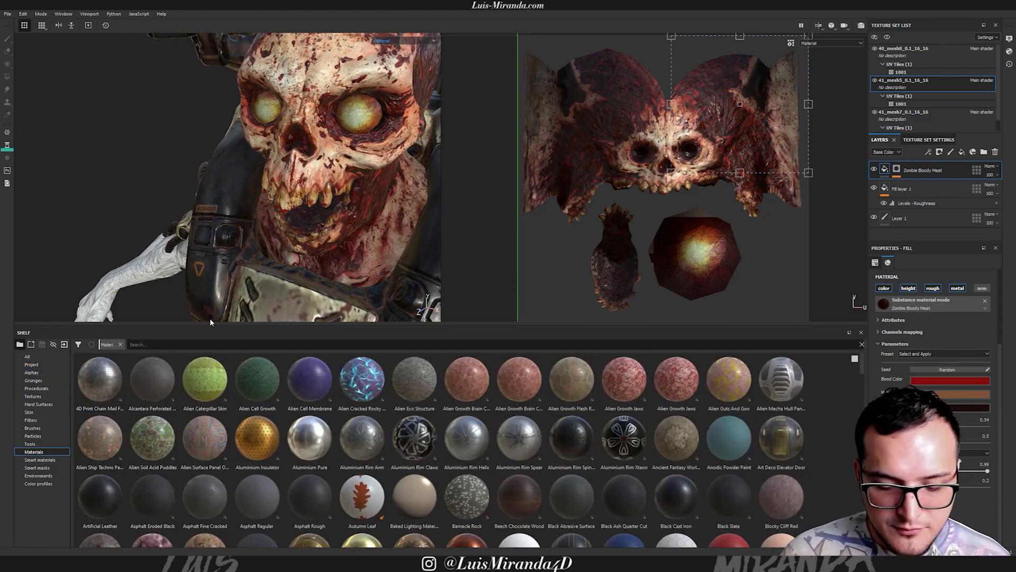
type("bone")
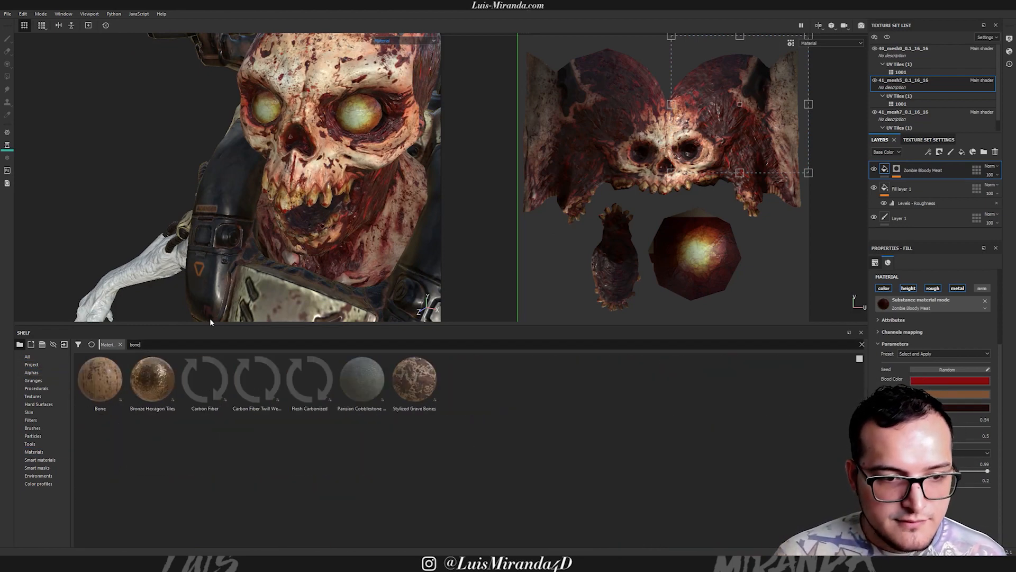
left_click_drag(103, 382, 377, 199)
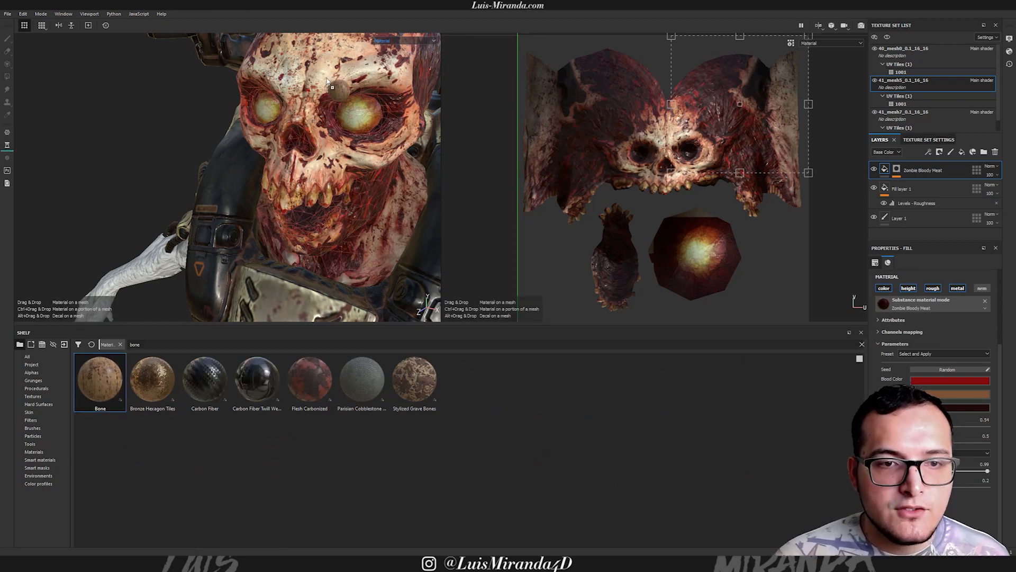
left_click_drag(329, 85, 329, 85)
Shrink the Bone fill's UV projection so it tiles smaller, and move the Bone layer below Zombie Bloody Meat.
left_click_drag(325, 173, 349, 201, "alt")
middle_click_drag(654, 218, 649, 162, "alt")
right_click_drag(649, 162, 569, 202, "alt")
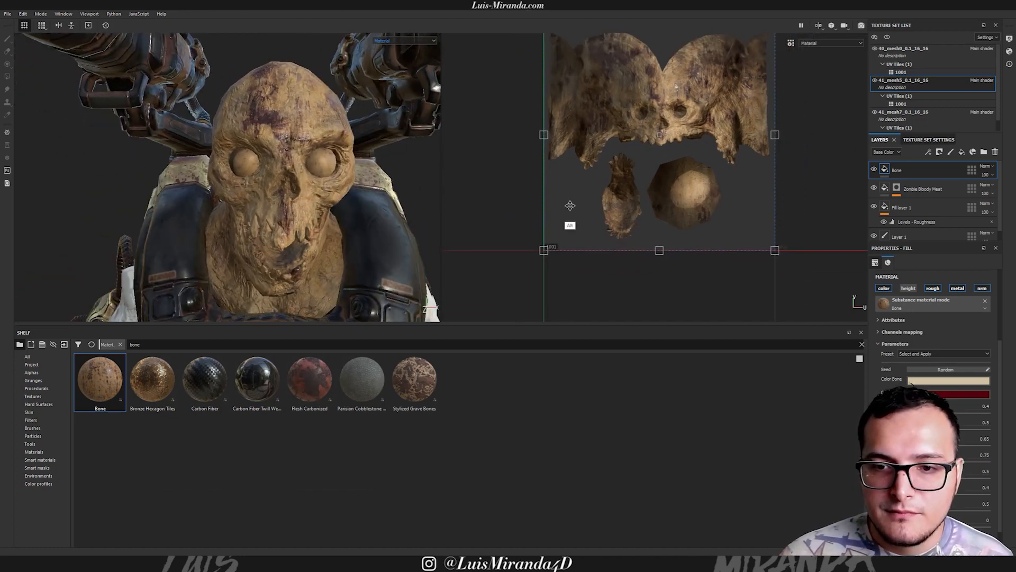
left_click_drag(583, 218, 688, 99, "shift")
left_click_drag(286, 188, 215, 197, "alt")
right_click_drag(308, 136, 483, 116, "alt")
middle_click_drag(390, 147, 356, 161, "alt")
left_click_drag(356, 161, 286, 159, "alt")
left_click_drag(919, 170, 942, 207)
left_click_drag(334, 160, 369, 166, "alt")
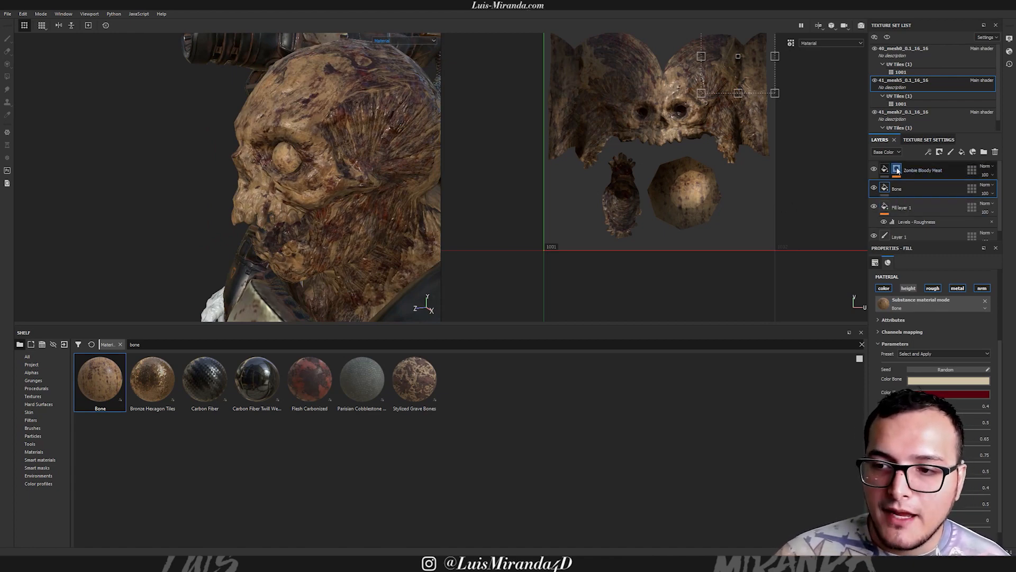
Copy the Zombie Bloody Meat layer's mask and paste it into a newly added mask on the Bone layer.
right_click(897, 168)
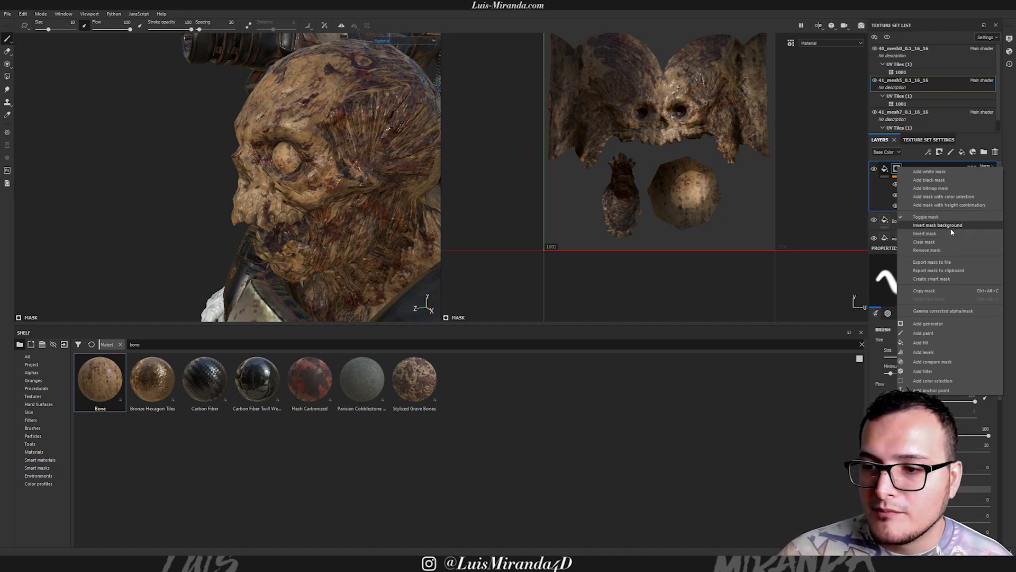
left_click(925, 291)
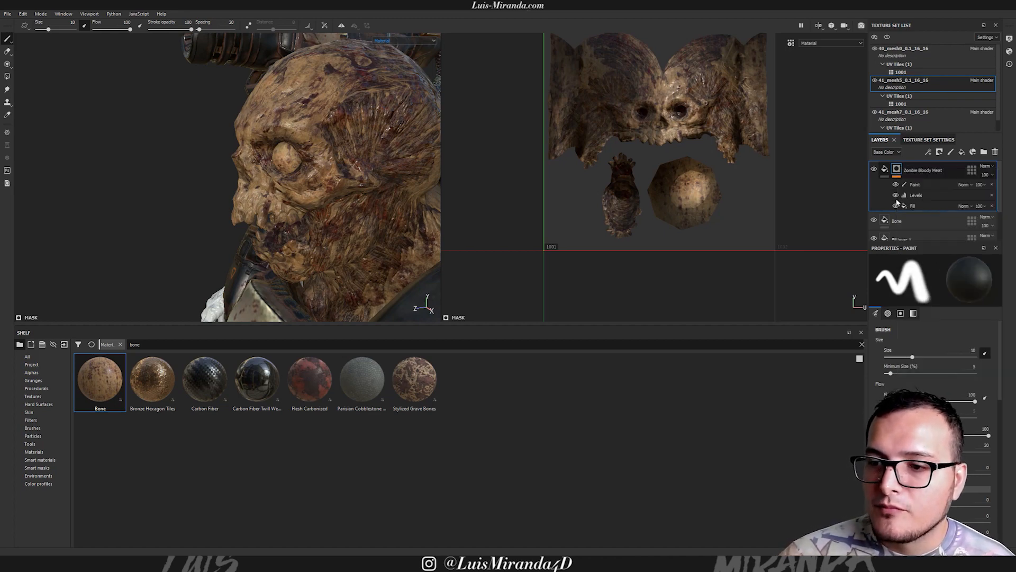
left_click(893, 222)
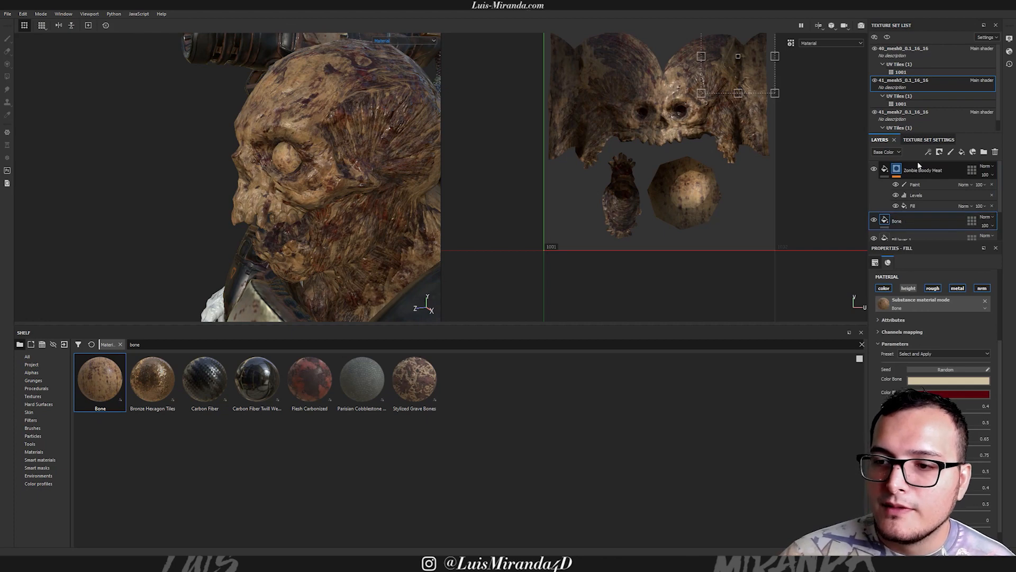
left_click(938, 153)
left_click(956, 170)
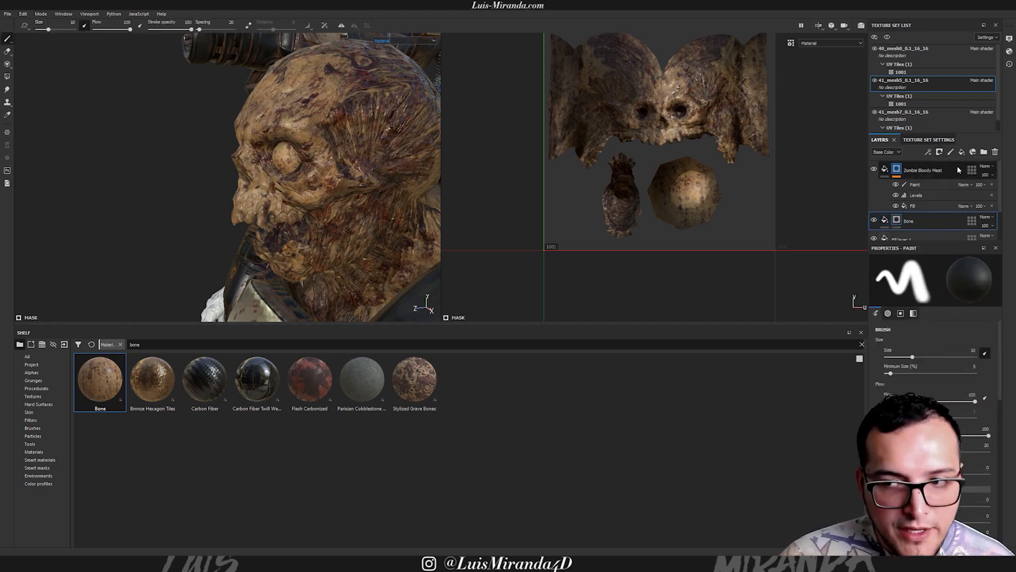
right_click(899, 220)
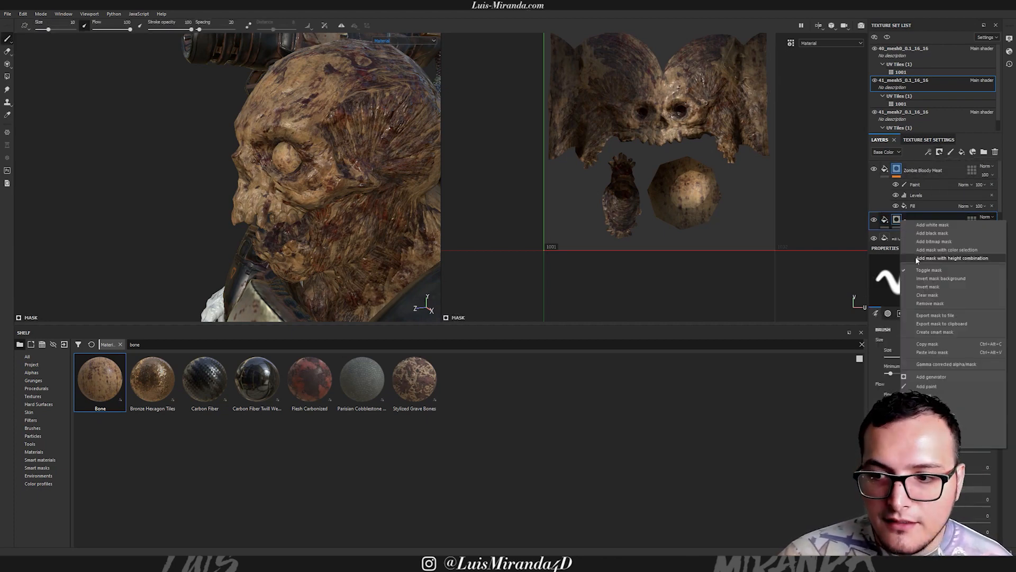
left_click(931, 352)
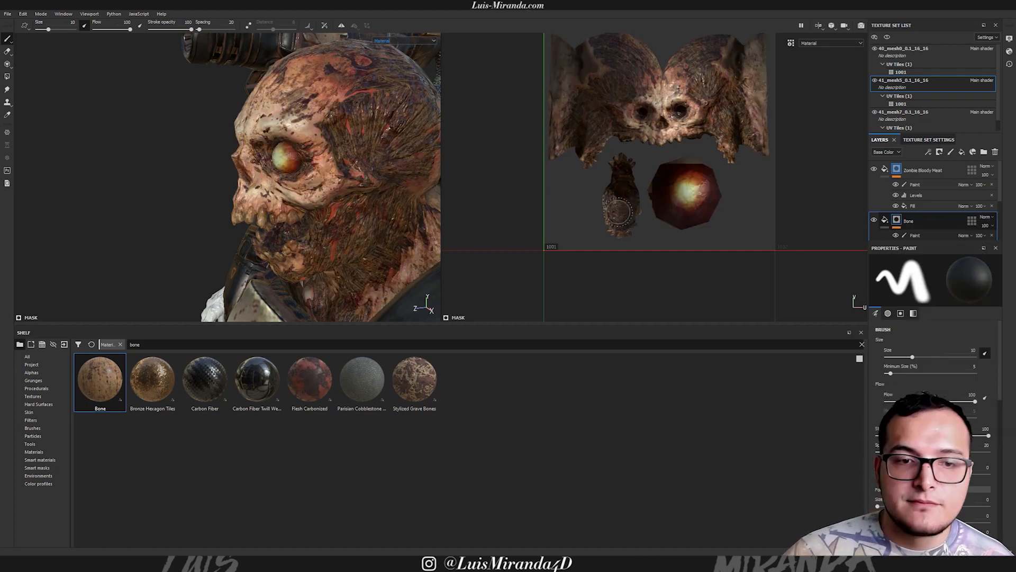
mouse_move(350, 181)
left_mouse_down("alt")
mouse_move(352, 151)
mouse_move(331, 185)
mouse_move(320, 160)
mouse_move(347, 192)
left_mouse_up("alt")
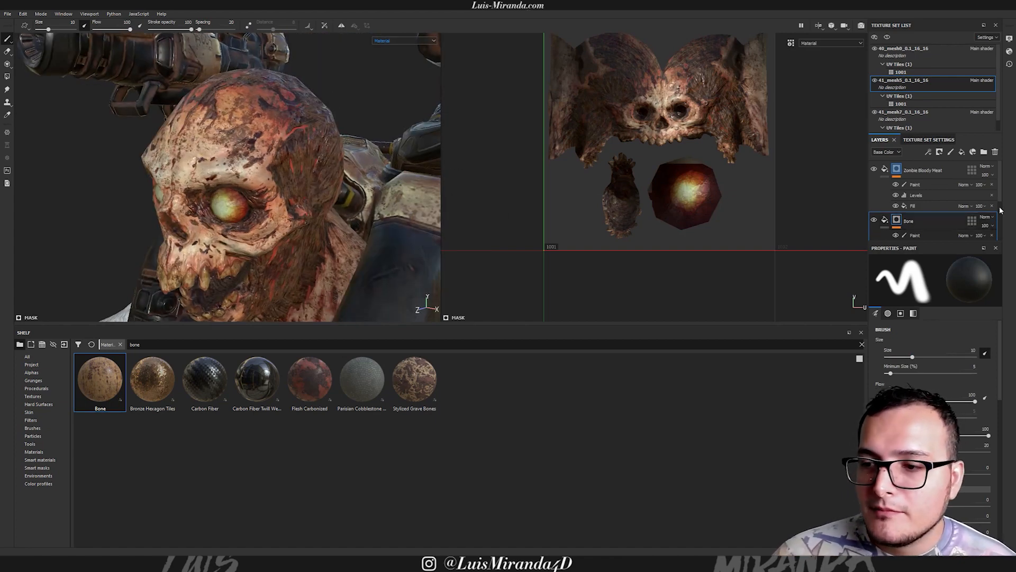
Invert the Levels effect in the Bone layer's mask and check the skull from several angles and lighting directions.
scroll(953, 202, "down", 3)
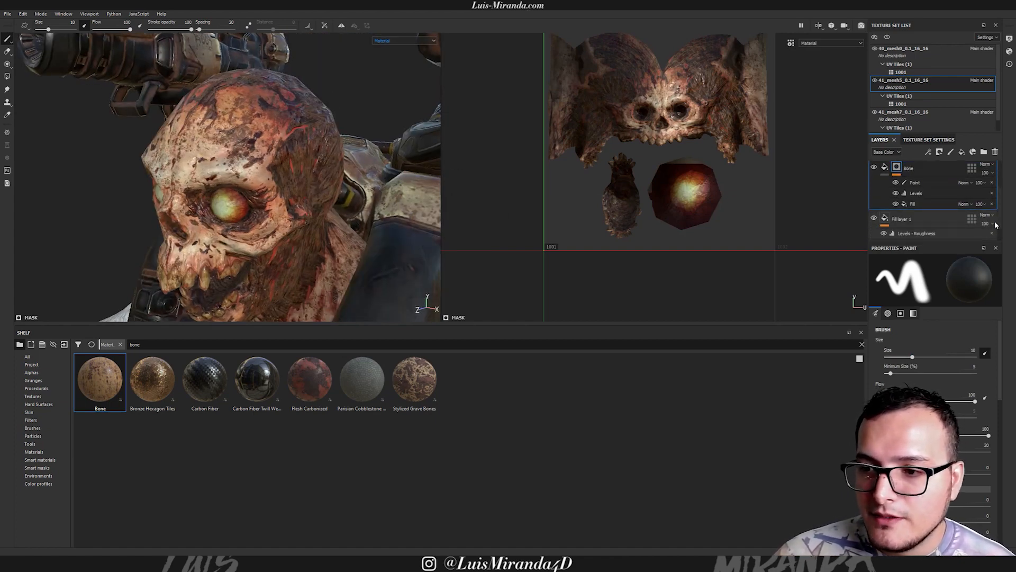
left_click(914, 192)
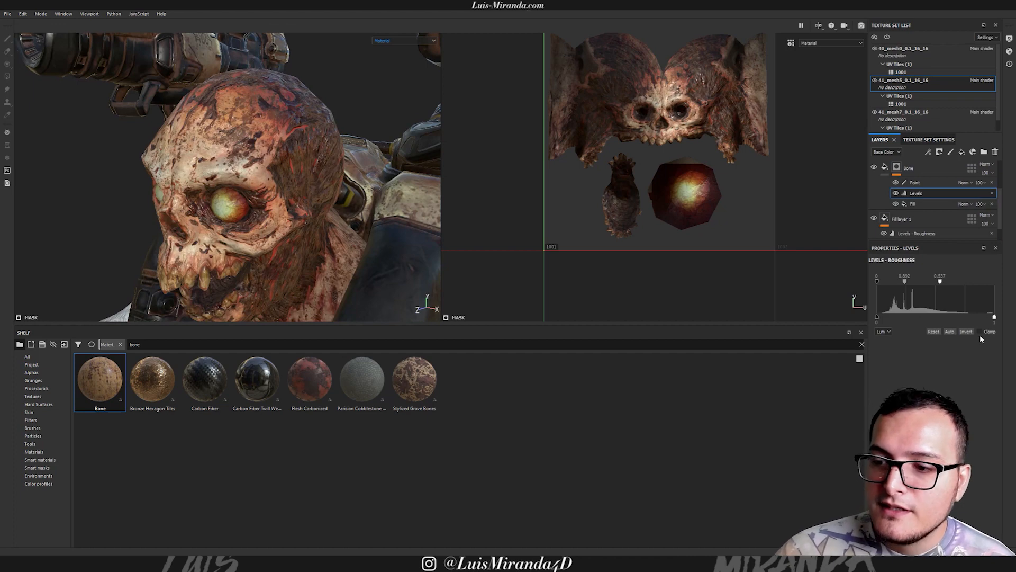
left_click(964, 331)
left_click_drag(265, 228, 332, 192, "alt")
right_click_drag(332, 192, 316, 195, "shift")
left_click_drag(316, 194, 297, 183, "alt")
right_click_drag(297, 183, 324, 200, "alt")
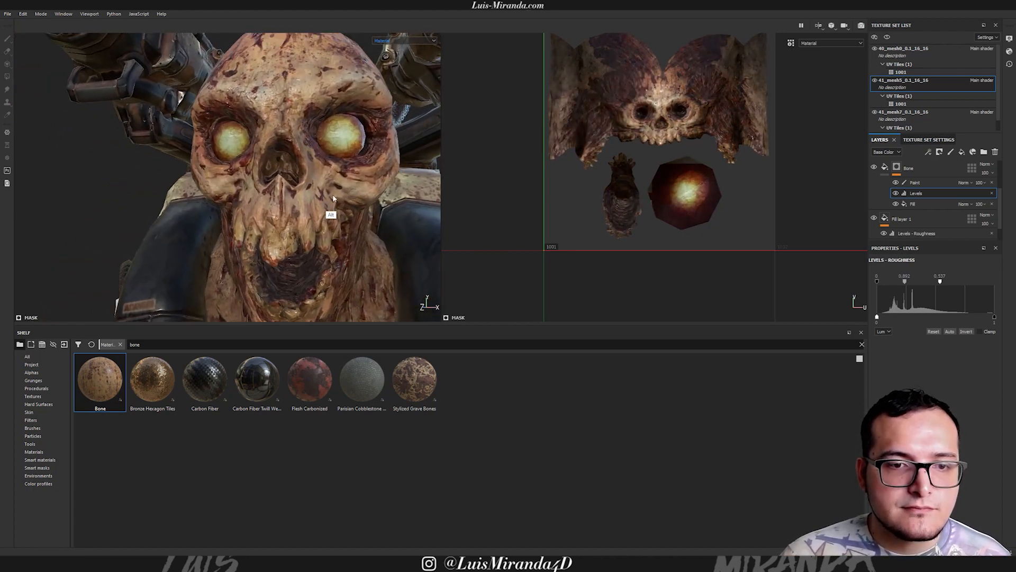
left_click_drag(325, 200, 293, 201, "alt")
right_click_drag(357, 200, 353, 199, "shift")
left_click_drag(353, 200, 317, 217, "alt")
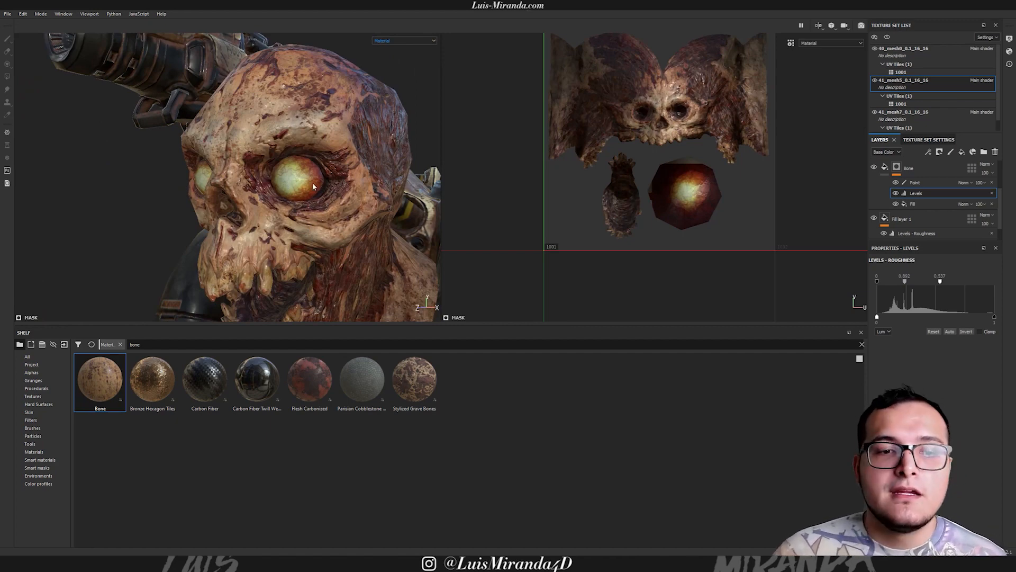
Examine the textured skull's forehead and eye sockets close up from several angles and lighting directions.
left_click_drag(289, 180, 319, 193, "alt")
right_click_drag(319, 194, 316, 170, "shift")
mouse_move(315, 170)
left_mouse_down("alt")
mouse_move(311, 159)
mouse_move(314, 185)
left_mouse_up("alt")
right_click_drag(314, 185, 617, 136, "alt")
middle_click_drag(270, 177, 264, 246, "alt")
left_click_drag(264, 246, 297, 198, "alt")
right_click_drag(297, 197, 308, 179, "shift")
left_click_drag(341, 137, 324, 189, "alt")
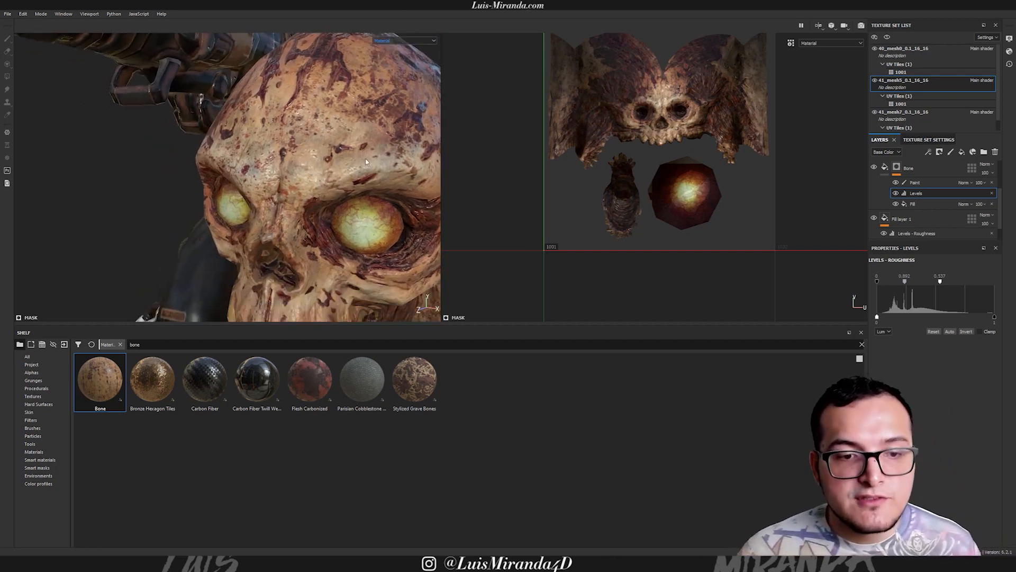
left_click_drag(348, 186, 415, 154, "alt")
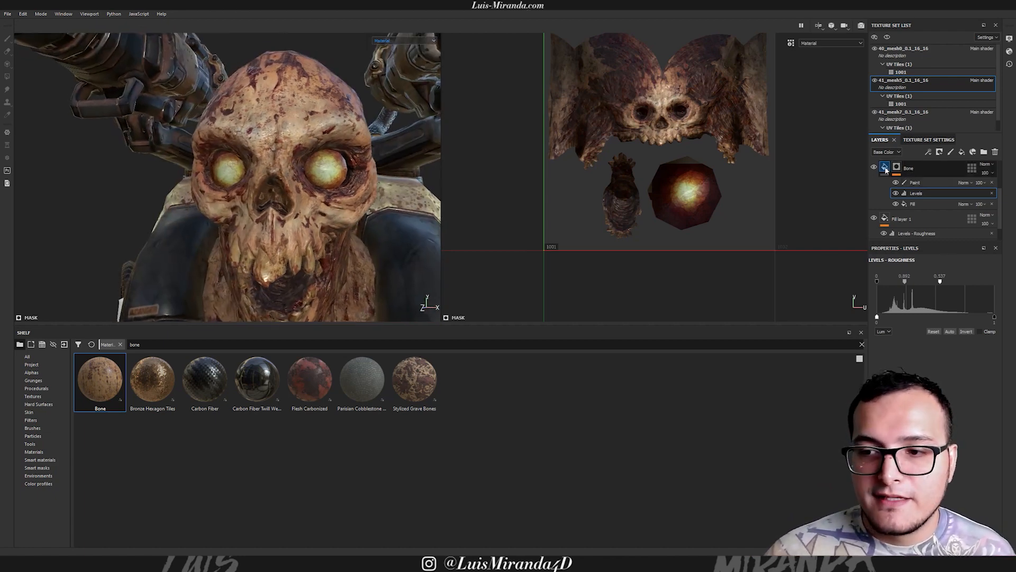
Set the Bone layer's Color Bone parameter to near-white and check the skull.
left_click(909, 170)
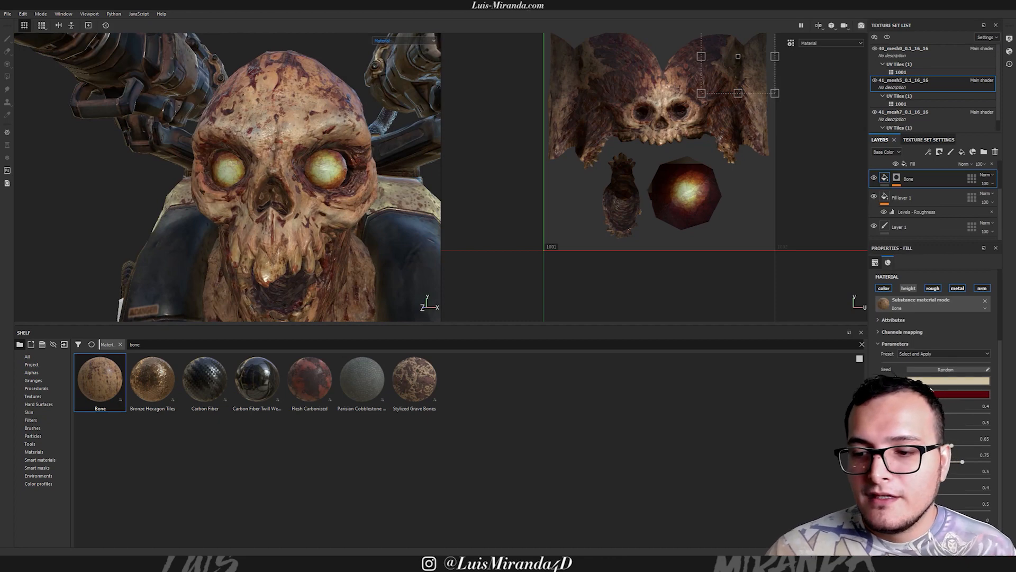
left_click(939, 383)
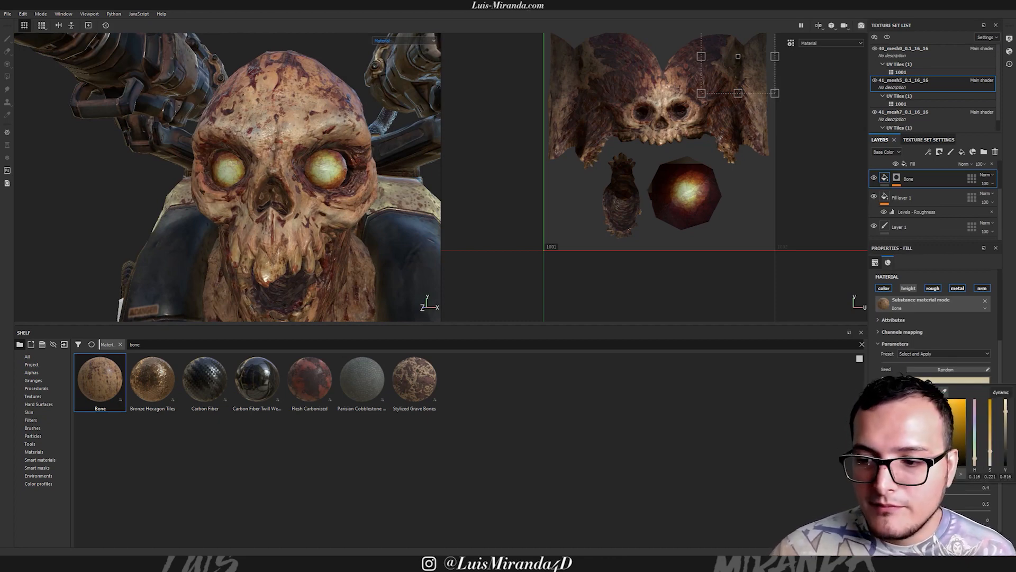
left_click_drag(895, 410, 876, 403)
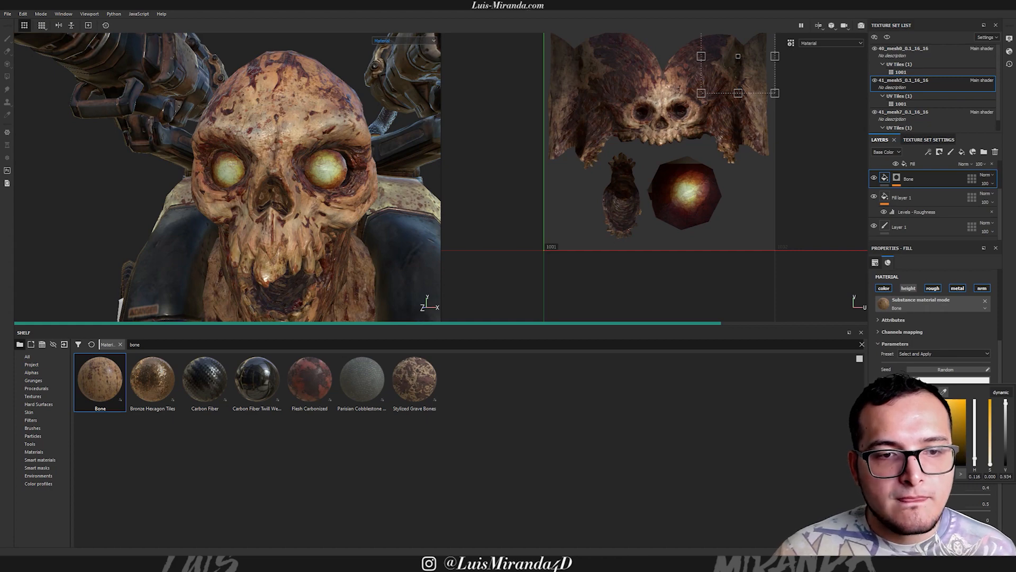
left_click_drag(259, 185, 313, 176, "alt")
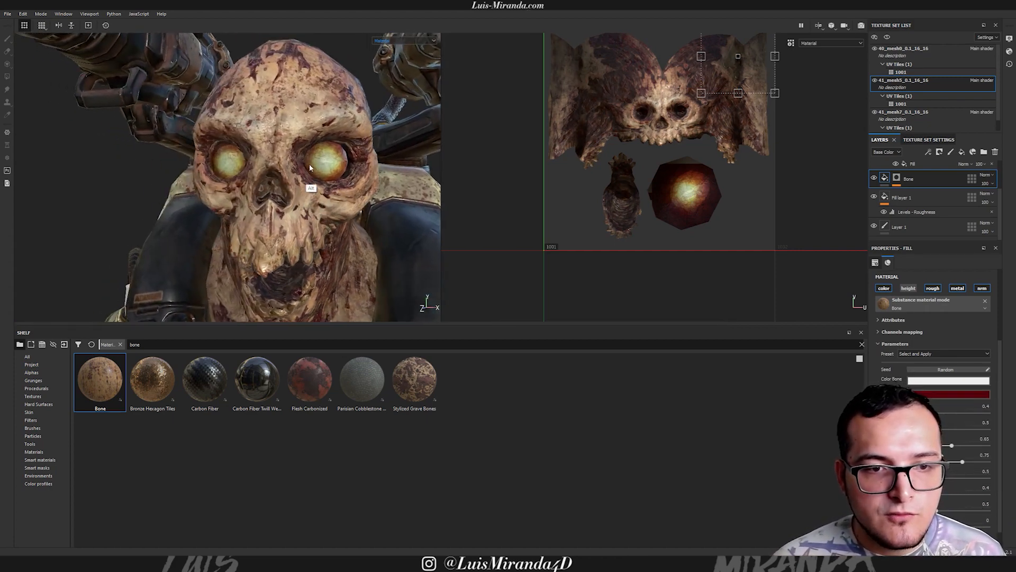
Try pure red and pure blue as the Bone layer's Color Bone and check how each tints the head.
left_click(939, 379)
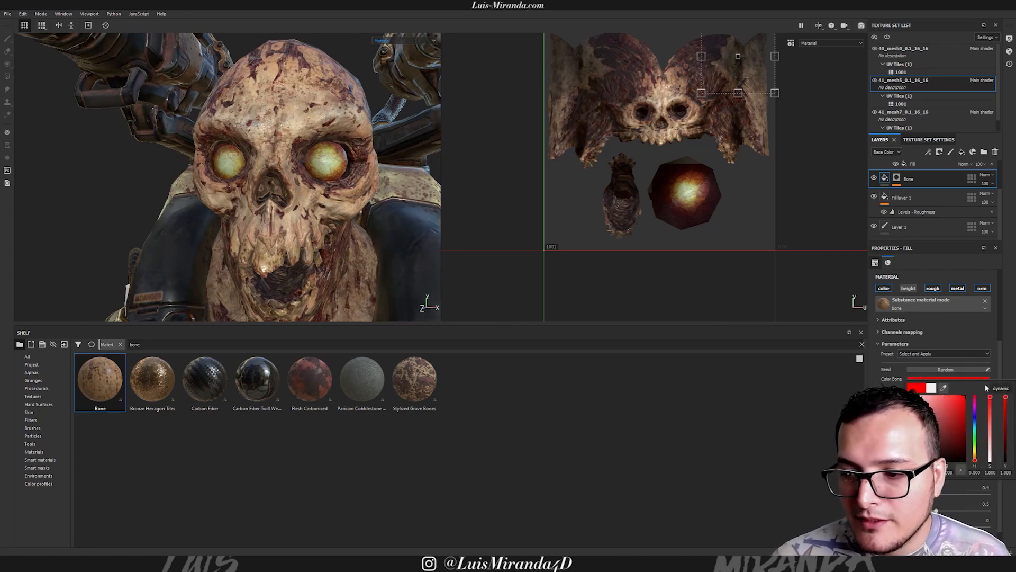
left_click_drag(340, 170, 320, 174, "alt")
right_click_drag(319, 173, 458, 124, "alt")
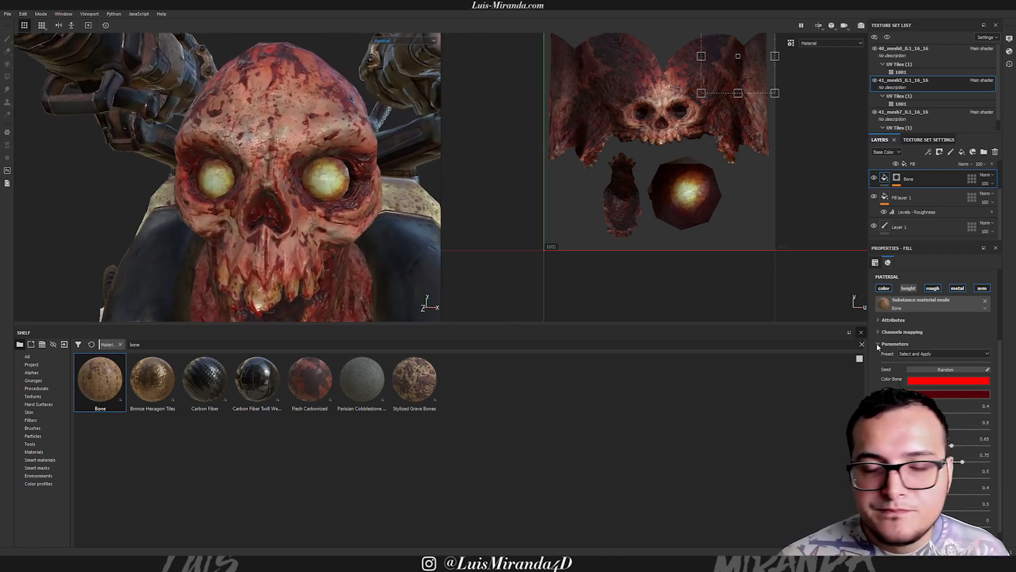
left_click(935, 385)
left_click_drag(974, 399, 975, 417)
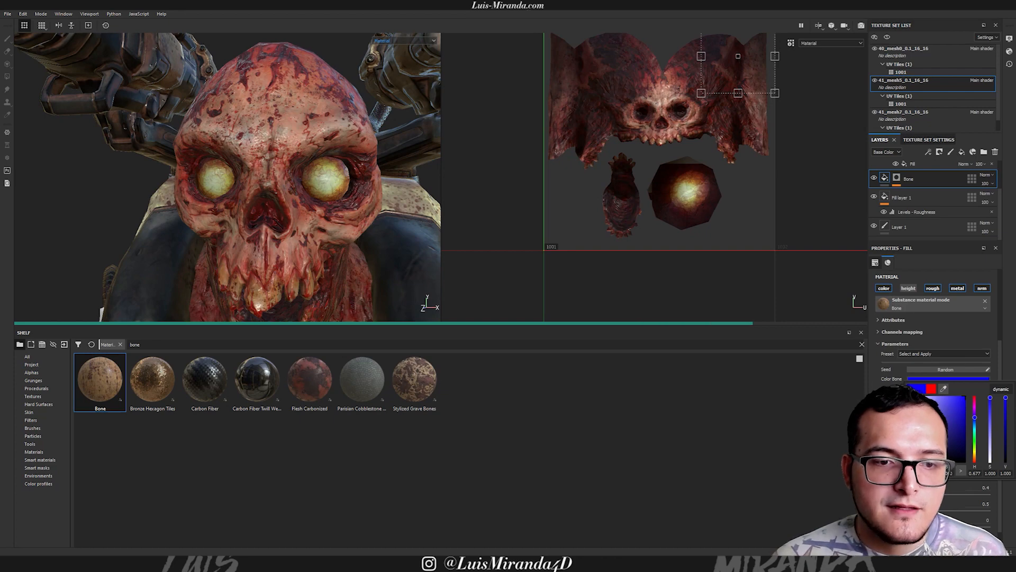
left_click(359, 198)
left_click_drag(326, 175, 355, 105, "alt")
View the Bone layer's mask, lower its Levels white point to about 0.43, and return to the material view.
left_click(390, 40)
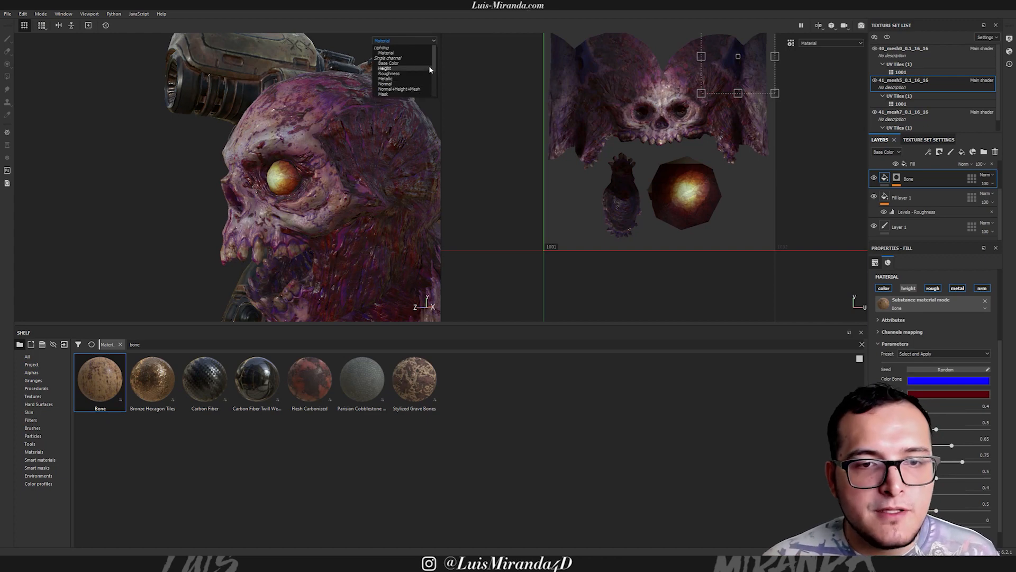
left_click(385, 94)
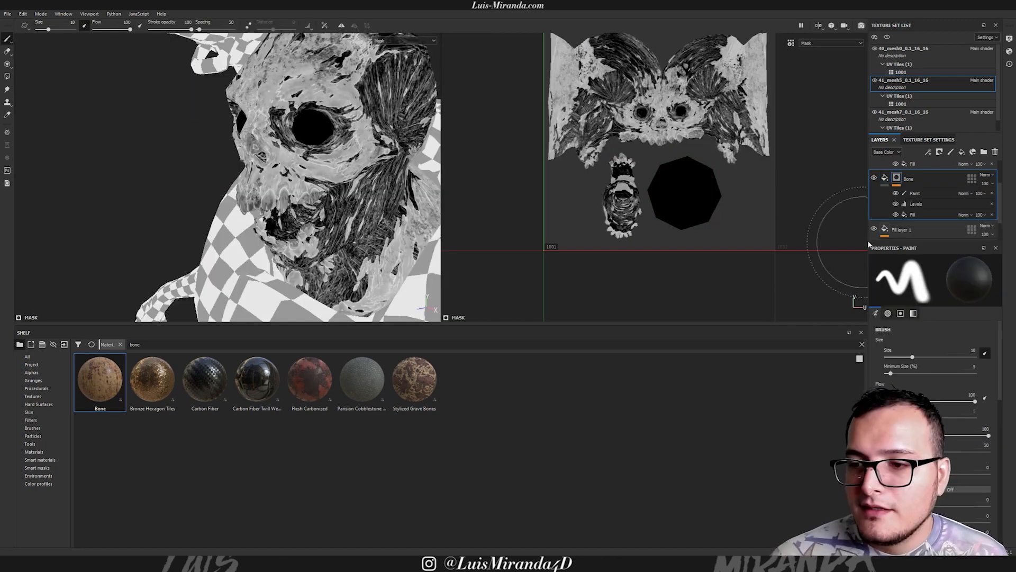
left_click(915, 214)
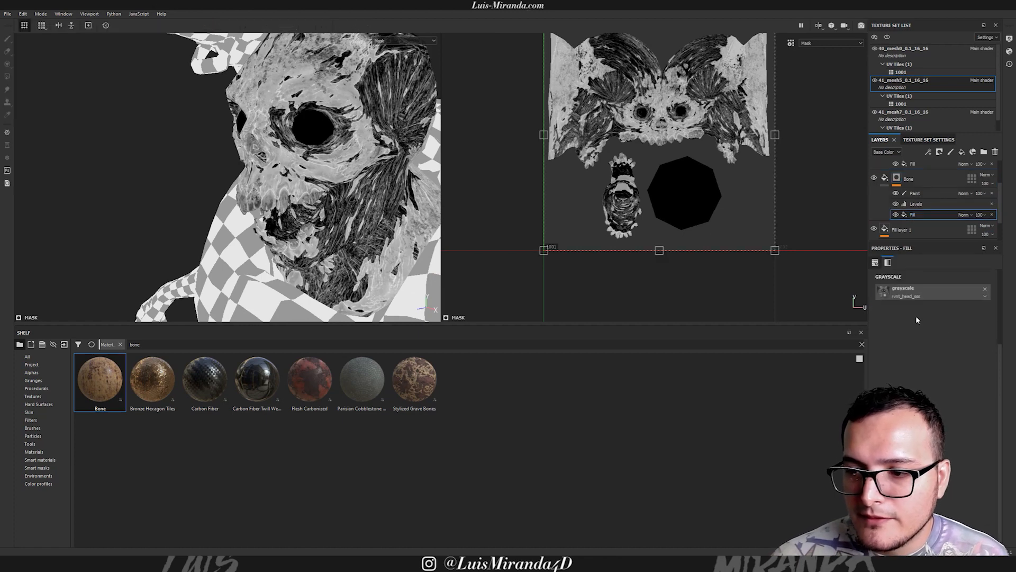
left_click(920, 204)
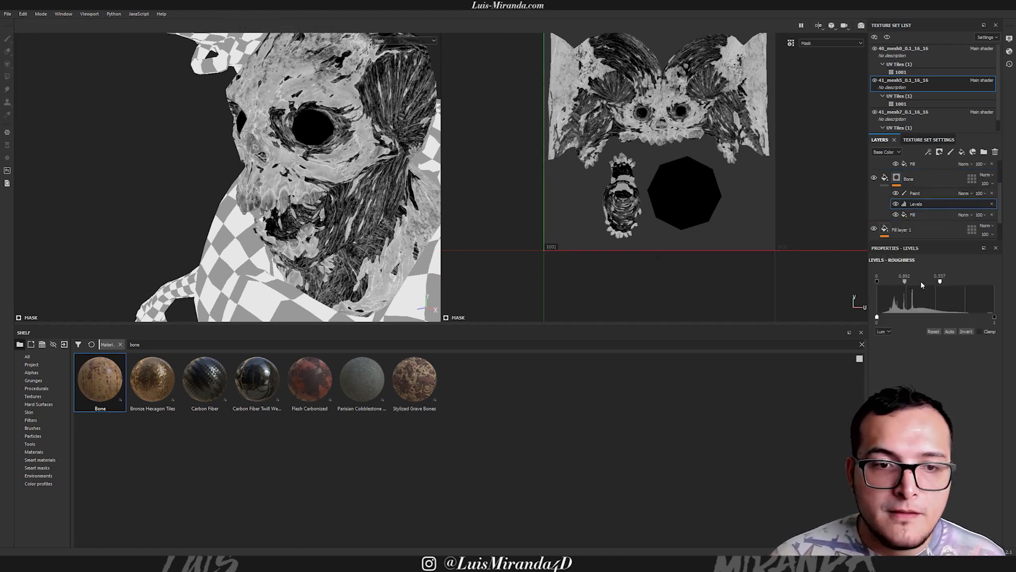
mouse_move(904, 284)
left_mouse_down()
mouse_move(952, 283)
mouse_move(925, 283)
left_mouse_up()
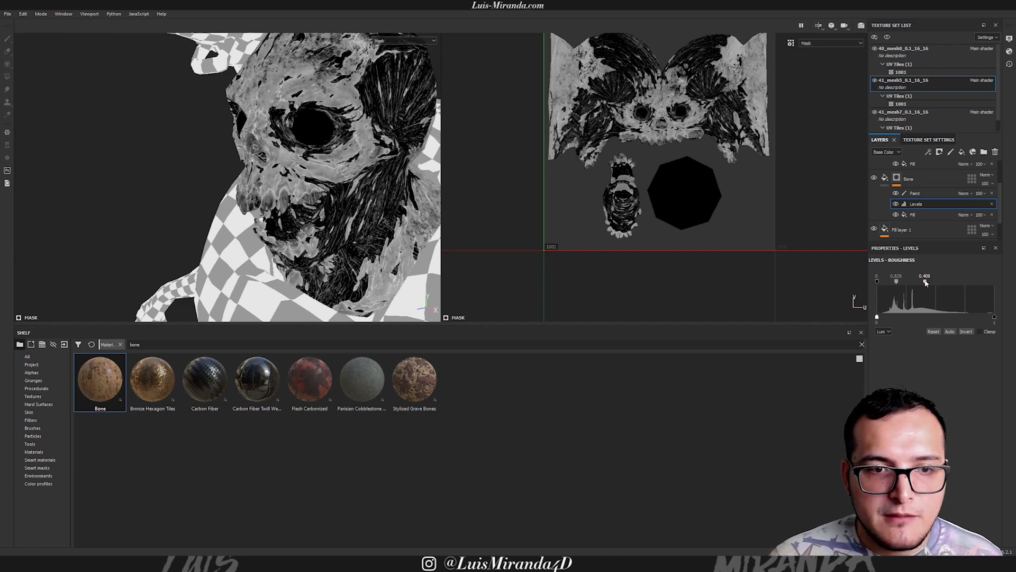
left_click_drag(344, 193, 395, 173, "alt")
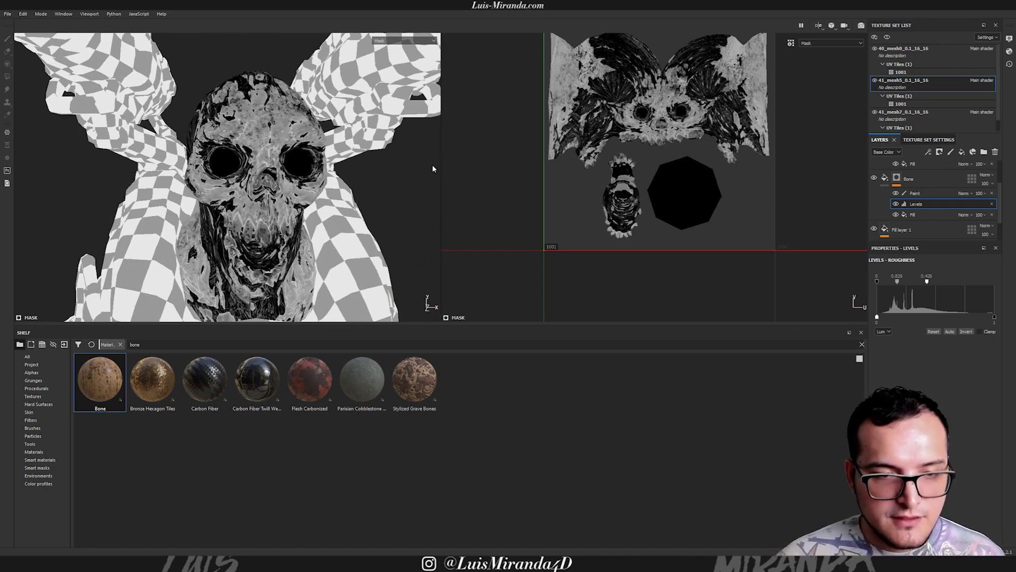
key("m")
right_click_drag(275, 144, 370, 123, "alt")
mouse_move(318, 153)
left_mouse_down("alt")
mouse_move(219, 163)
mouse_move(307, 169)
left_mouse_up("alt")
Set the Bone layer's Color Bone to a pale pink with hue 1.0 and saturation about 0.11.
left_click(885, 179)
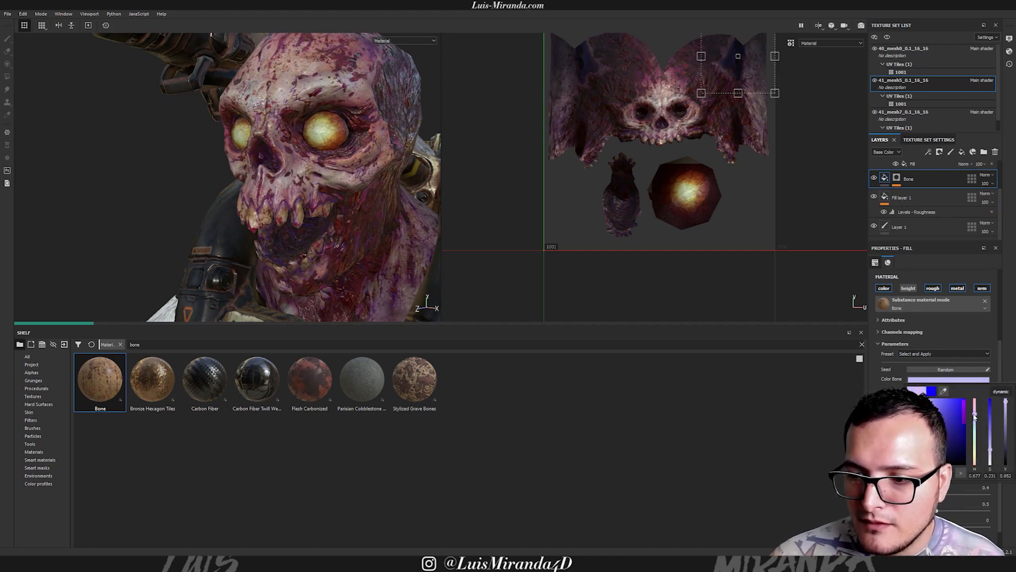
left_click_drag(974, 416, 975, 401)
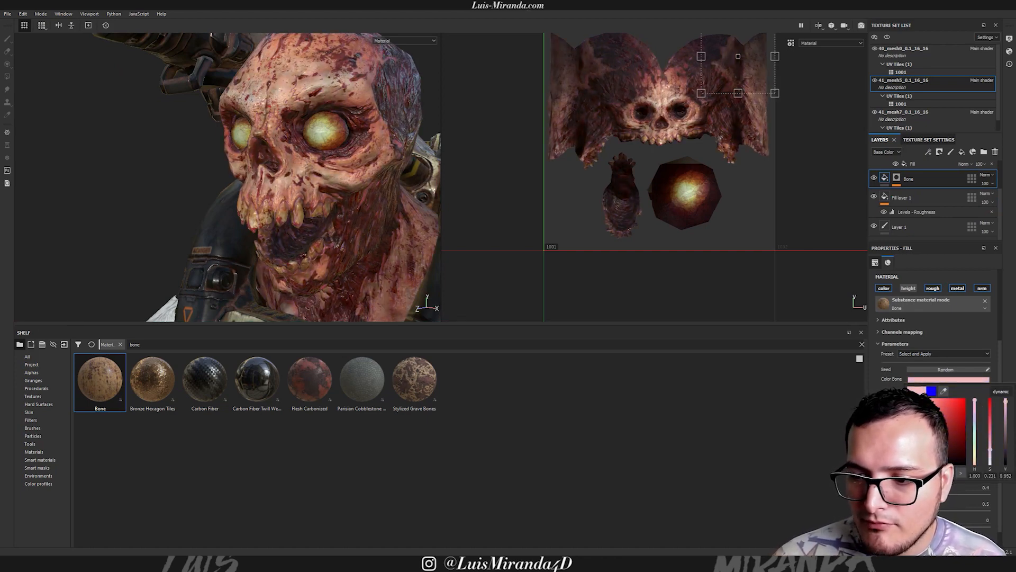
left_click_drag(915, 401, 913, 403)
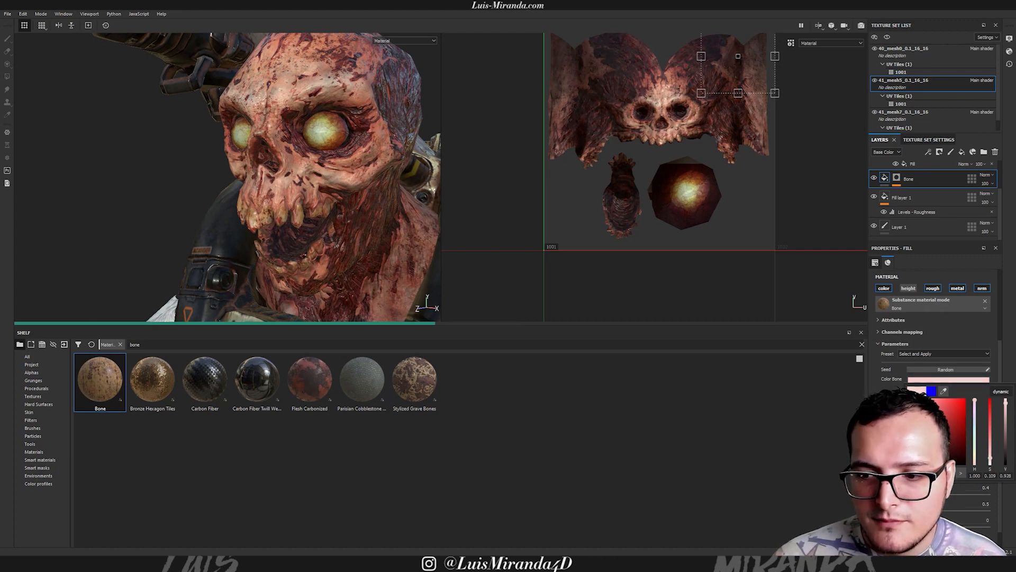
left_click_drag(354, 130, 306, 170, "alt")
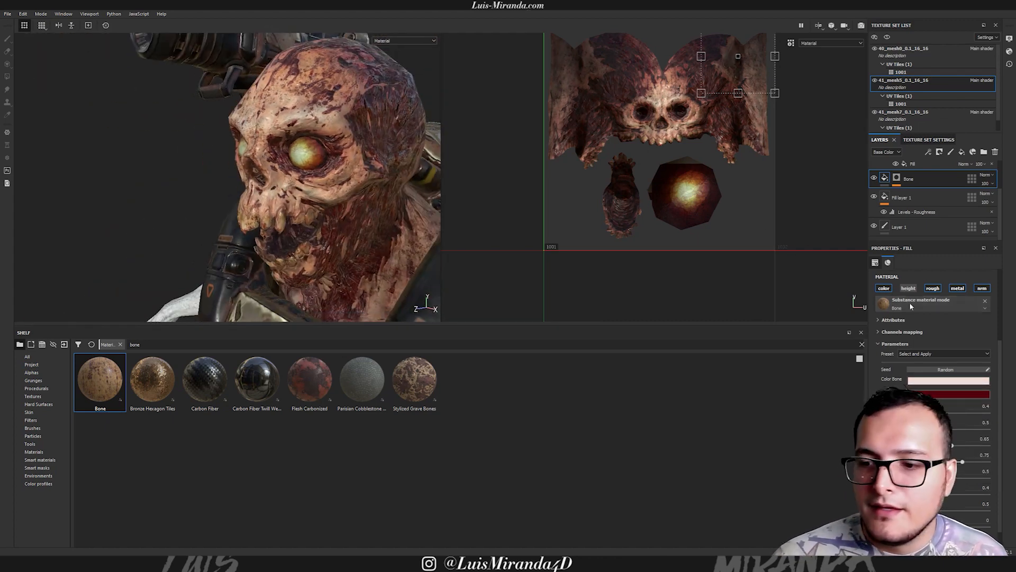
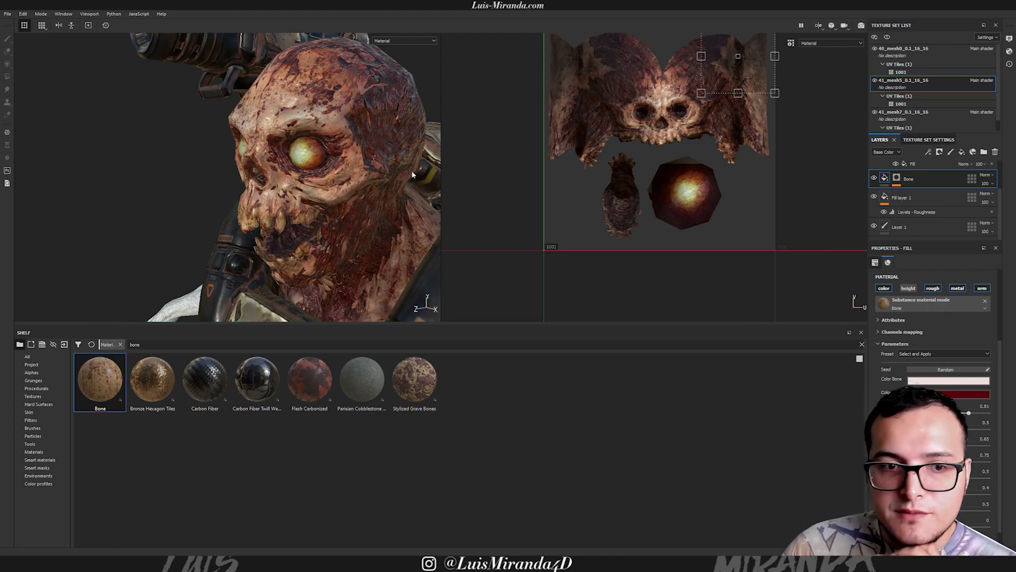
Examine the recolored head from the side, front and back, near and far, under different lighting directions.
left_click_drag(383, 167, 430, 106, "alt")
left_click_drag(247, 140, 289, 113, "alt")
right_click_drag(289, 113, 363, 127, "alt")
mouse_move(363, 127)
left_mouse_down("alt")
mouse_move(320, 133)
mouse_move(336, 162)
mouse_move(328, 136)
left_mouse_up("alt")
right_click_drag(328, 137, 342, 139, "shift")
left_click_drag(343, 138, 313, 126, "alt")
right_click_drag(313, 126, 270, 130, "alt")
left_click_drag(269, 130, 320, 80, "alt")
mouse_move(319, 79)
right_mouse_down("shift")
mouse_move(316, 106)
mouse_move(315, 91)
right_mouse_up("shift")
left_click_drag(315, 91, 328, 132, "alt")
right_click_drag(328, 131, 216, 125, "alt")
left_click_drag(222, 125, 291, 158, "alt")
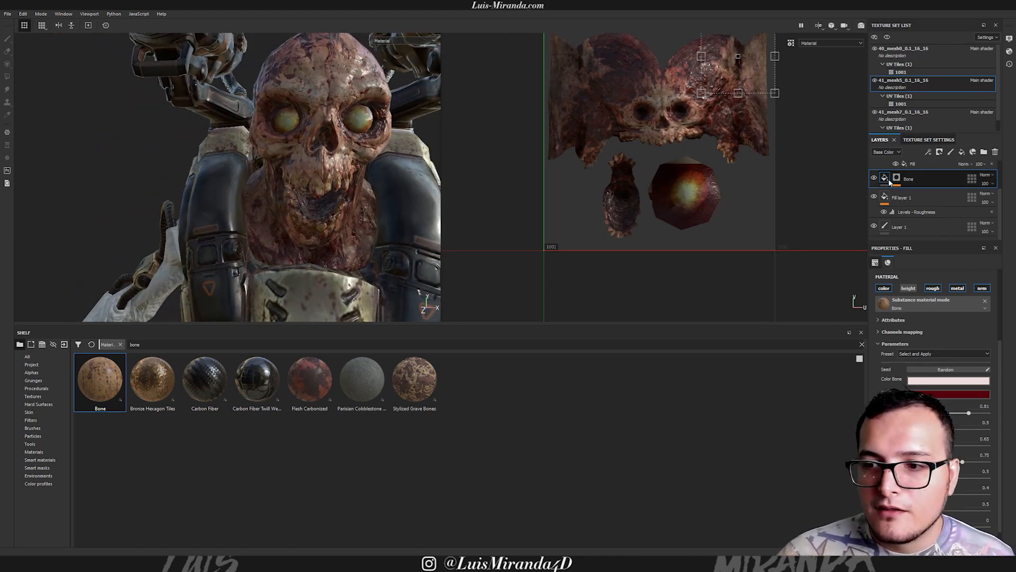
Hide the Zombie Bloody Meat and Bone layers and examine the original head texture up close.
scroll(953, 185, "up", 2)
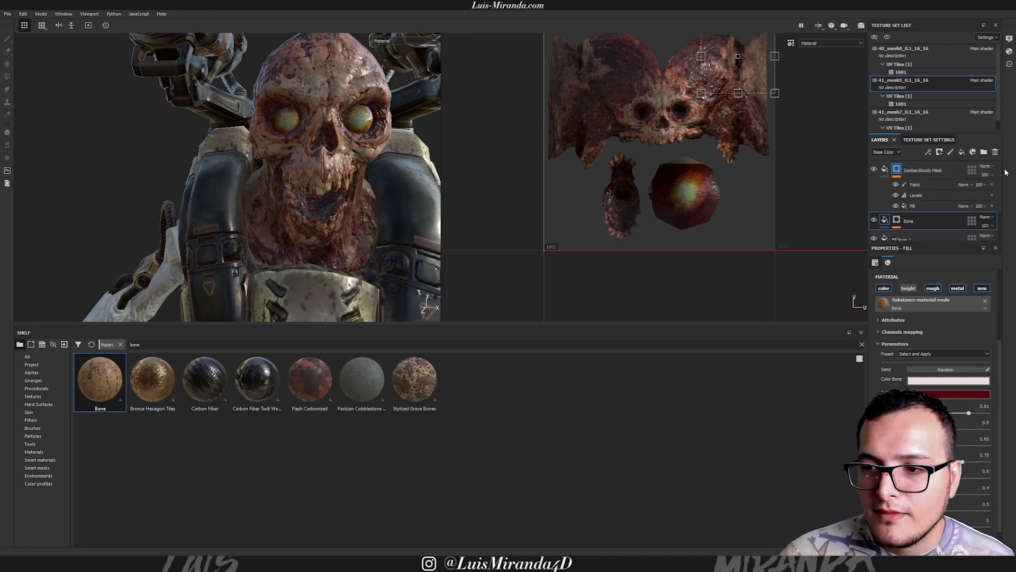
left_click(885, 171)
left_click(875, 169)
left_click(874, 188)
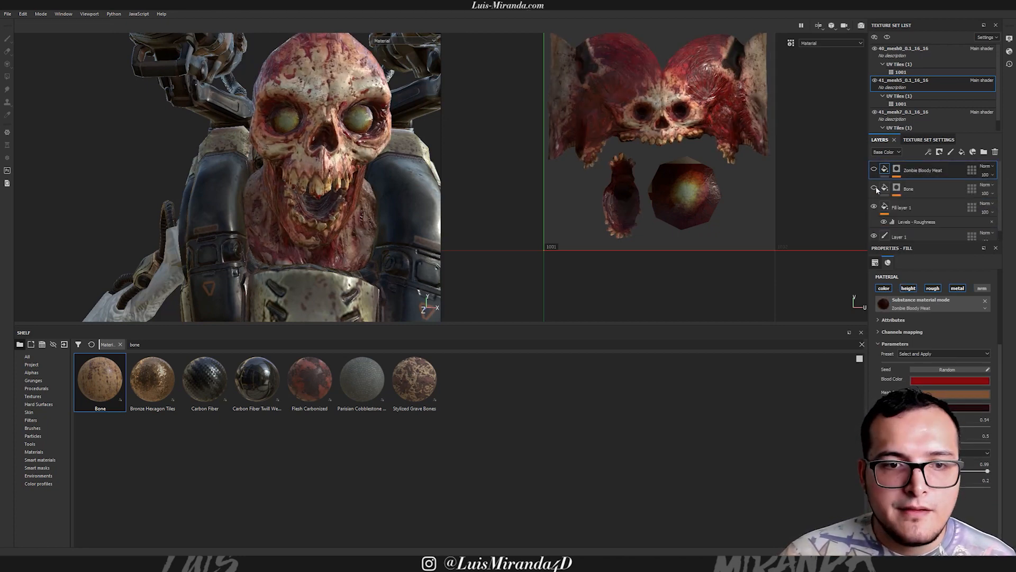
left_click_drag(331, 151, 204, 157, "alt")
mouse_move(317, 150)
right_mouse_down("alt")
mouse_move(365, 147)
mouse_move(329, 160)
right_mouse_up("alt")
left_click_drag(329, 160, 378, 165, "alt")
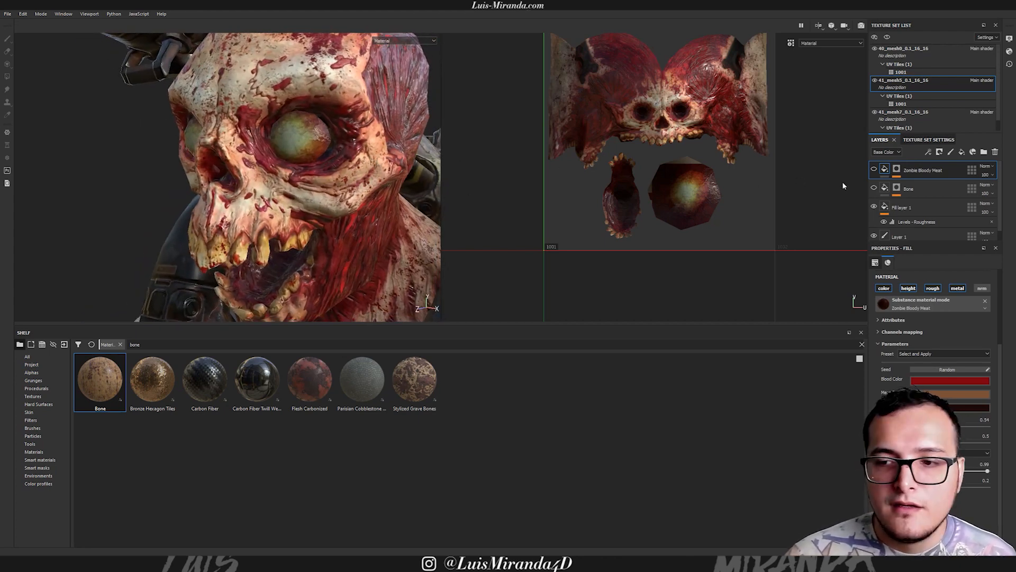
Show the Bone and Zombie Bloody Meat layers again and compare the head with the rest of the body.
left_click(875, 189)
left_click(874, 170)
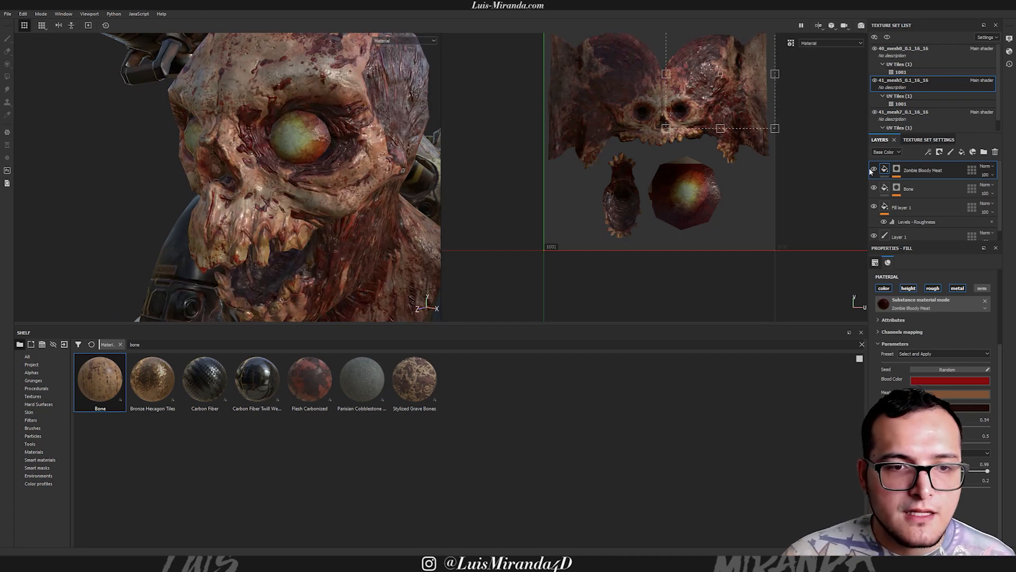
right_click_drag(356, 157, 213, 159, "alt")
middle_click_drag(337, 134, 339, 153, "alt")
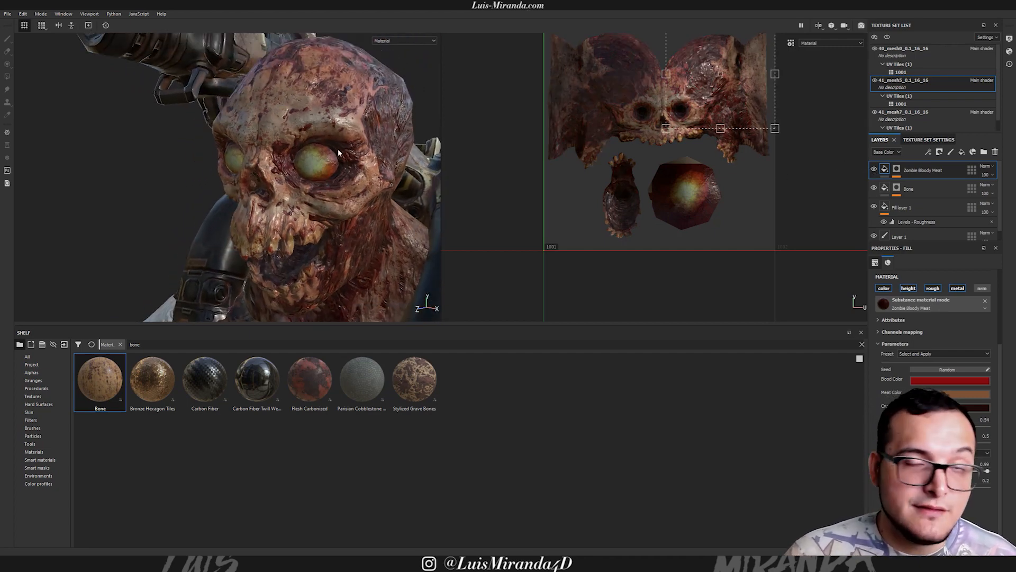
left_click_drag(304, 165, 270, 166, "alt")
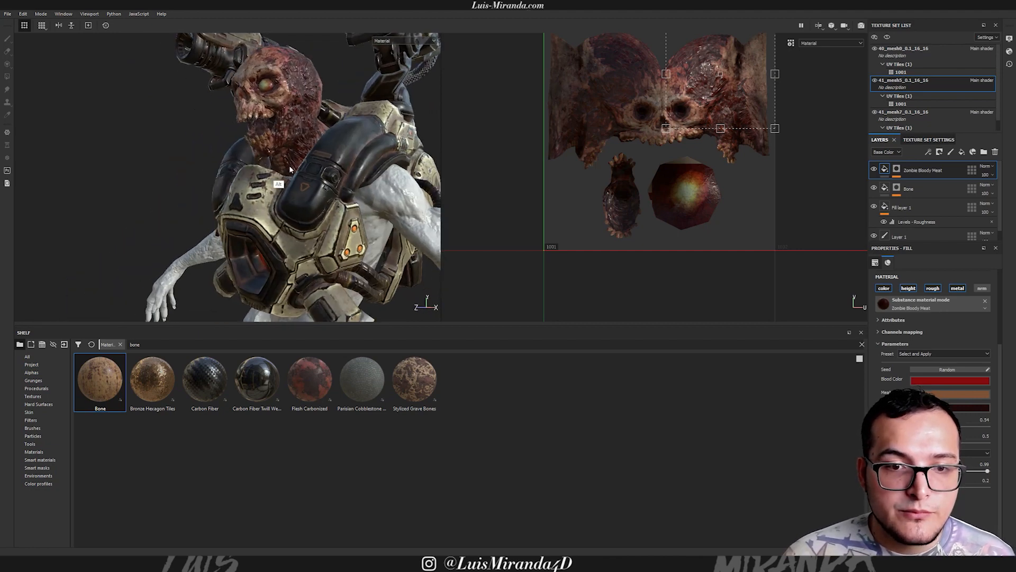
left_click_drag(274, 222, 326, 197, "alt")
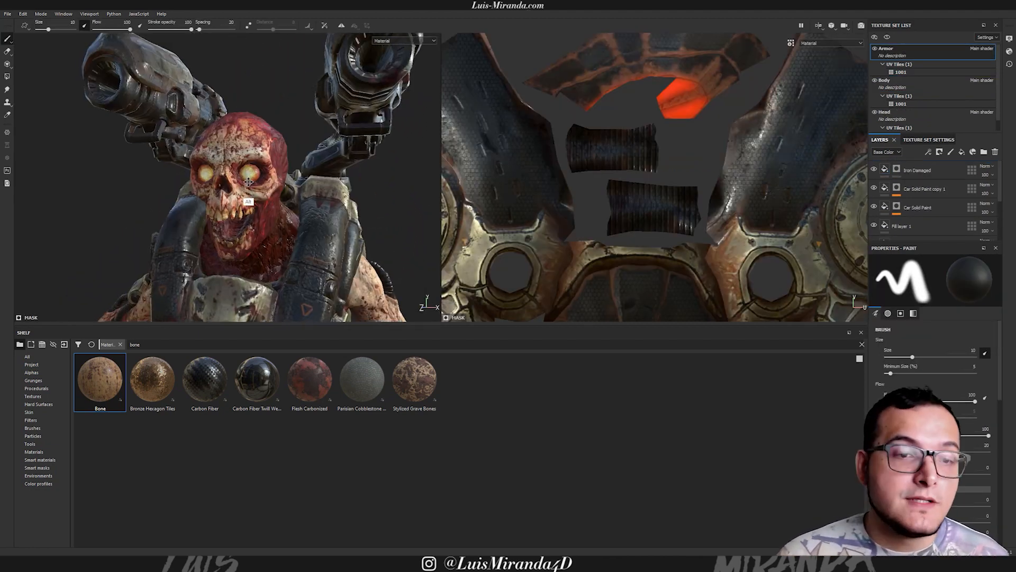
Examine the finished character's head, flesh and armor in the Armor, Body and Head project from many angles and distances.
mouse_move(233, 175)
left_mouse_down("alt")
mouse_move(249, 186)
mouse_move(159, 163)
mouse_move(236, 237)
left_mouse_up("alt")
right_click_drag(236, 237, 264, 233, "alt")
mouse_move(265, 233)
left_mouse_down("alt")
mouse_move(224, 221)
mouse_move(268, 227)
mouse_move(256, 234)
left_mouse_up("alt")
right_click_drag(257, 234, 281, 210, "alt")
left_click_drag(281, 210, 254, 218, "alt")
right_click_drag(254, 218, 288, 198, "alt")
left_click_drag(287, 179, 270, 183, "alt")
mouse_move(270, 185)
right_mouse_down("shift")
mouse_move(306, 185)
mouse_move(270, 191)
right_mouse_up("shift")
left_click_drag(259, 195, 290, 206, "alt")
right_click_drag(338, 188, 268, 207, "alt")
left_click_drag(268, 207, 307, 220, "alt")
left_click_drag(196, 190, 323, 169, "alt")
middle_click_drag(313, 172, 254, 251, "alt")
left_click_drag(228, 180, 286, 170, "alt")
mouse_move(286, 169)
right_mouse_down("shift")
mouse_move(268, 163)
mouse_move(272, 174)
right_mouse_up("shift")
left_click_drag(272, 173, 262, 175, "alt")
scroll(261, 174, "down", 2)
middle_click_drag(261, 175, 252, 186, "alt")
mouse_move(252, 186)
left_mouse_down("alt")
mouse_move(123, 208)
mouse_move(254, 198)
mouse_move(211, 196)
left_mouse_up("alt")
middle_click_drag(211, 195, 232, 175, "alt")
left_click_drag(231, 175, 272, 218, "alt")
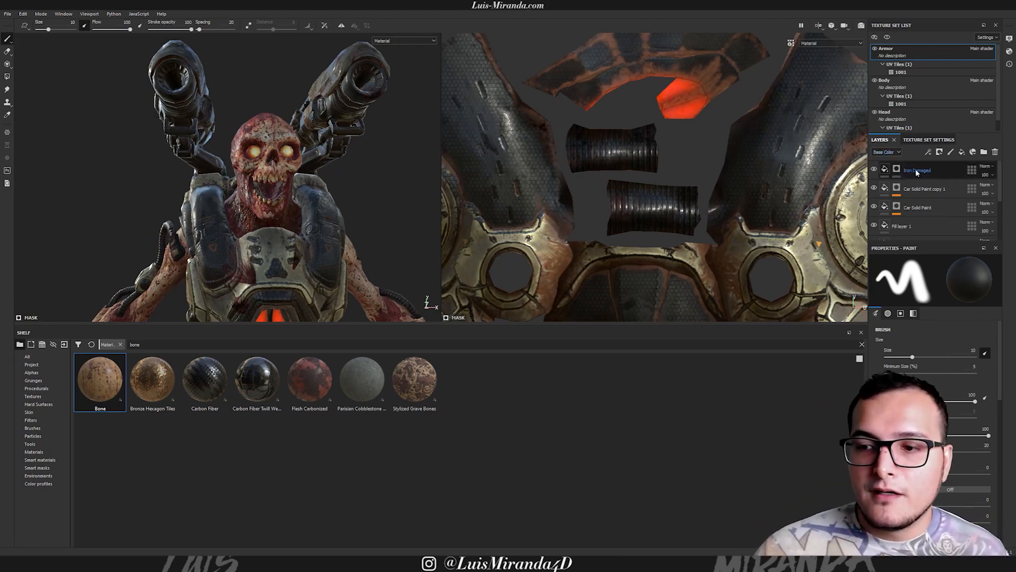
Select the Iron Damaged fill and set the Armor texture set's size to 1024.
left_click(876, 171)
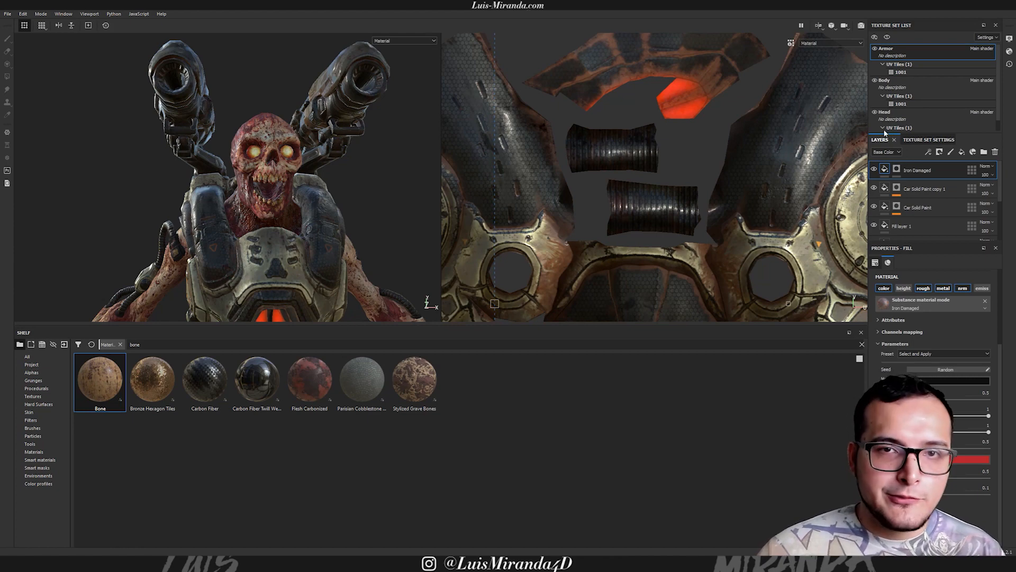
left_click(920, 141)
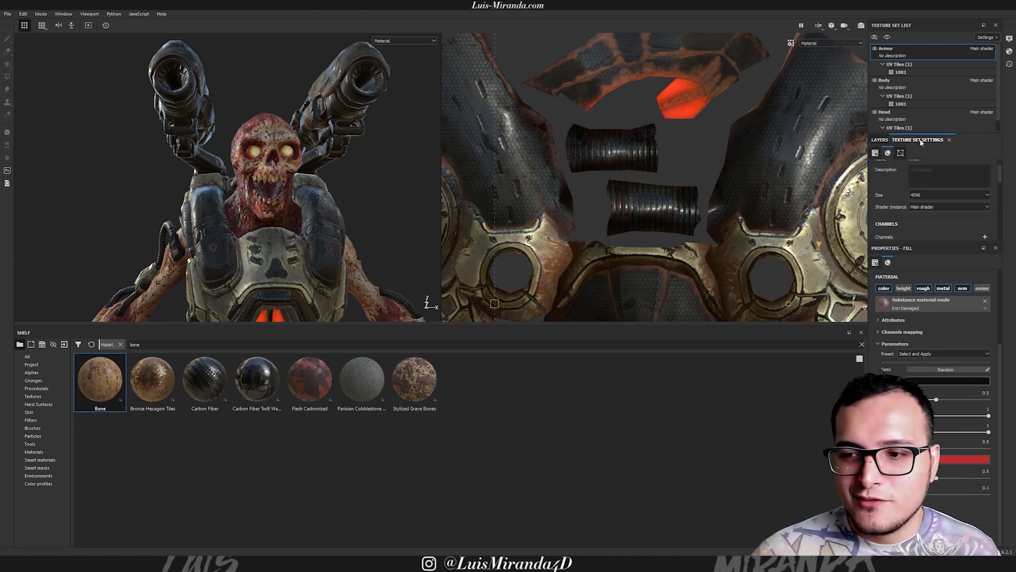
left_click(924, 194)
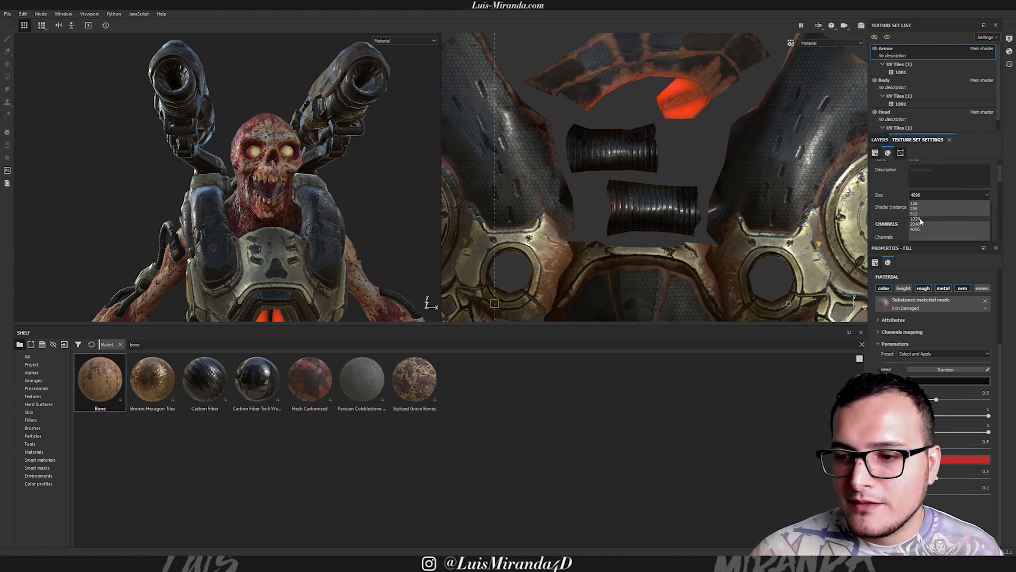
left_click(921, 219)
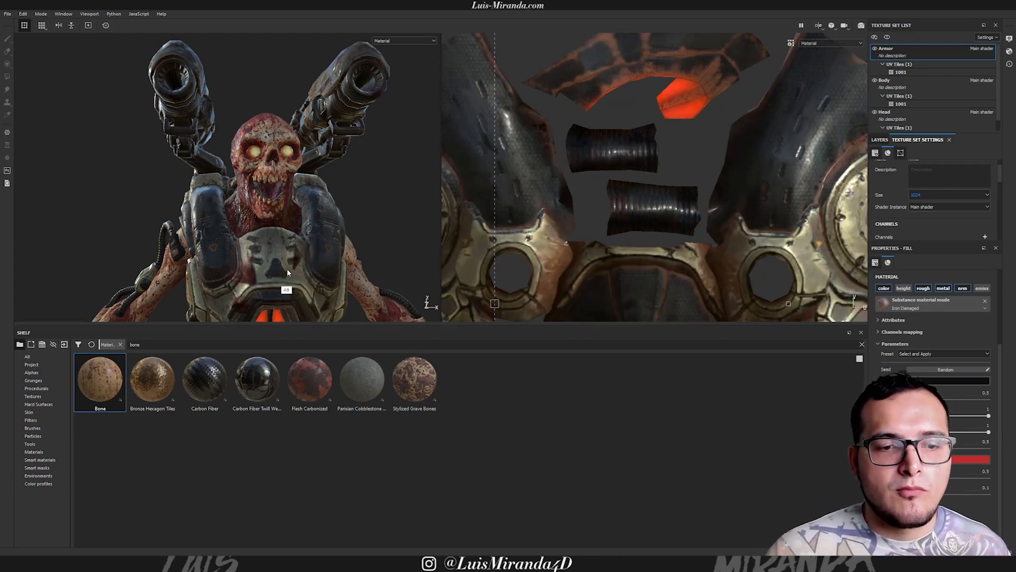
Toggle the Iron Damaged layer's visibility repeatedly to compare its effect on the chest armor.
middle_click_drag(288, 269, 287, 228, "alt")
right_click_drag(288, 228, 311, 226, "shift")
left_click_drag(310, 226, 331, 229, "alt")
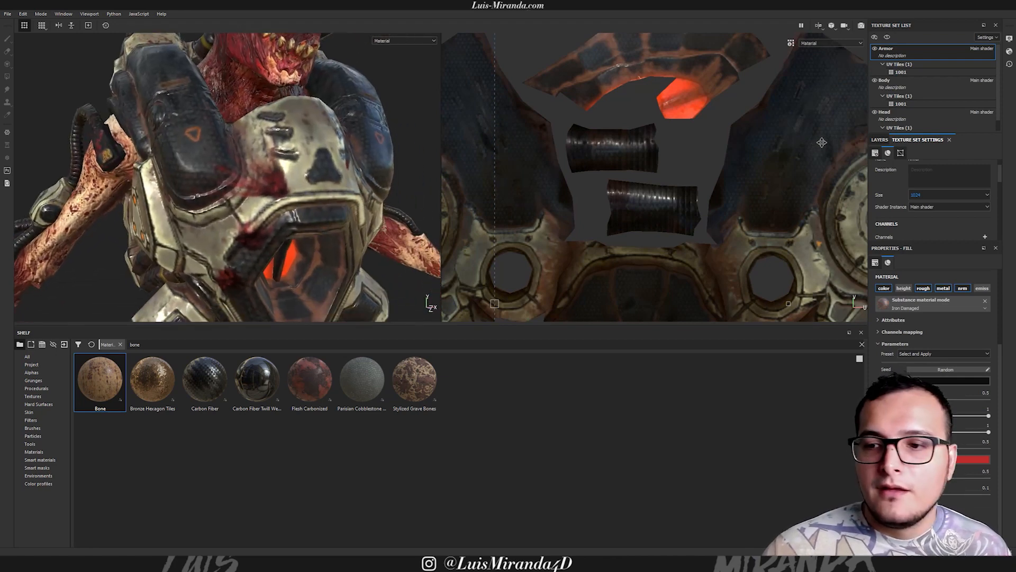
left_click(879, 140)
left_click(874, 170)
left_click(874, 169)
left_click(874, 169)
left_click(874, 169)
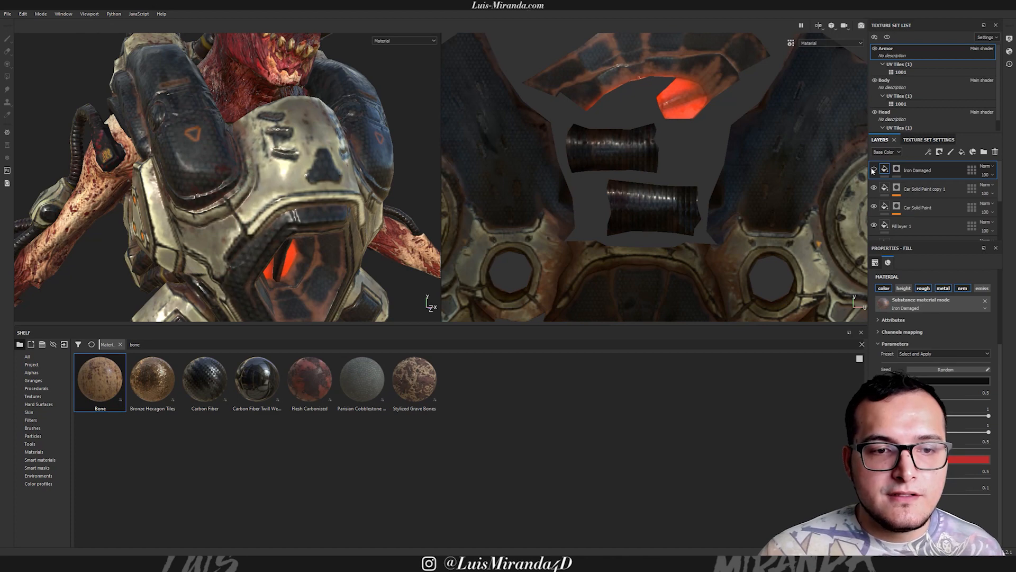
Show the Iron Damaged layer, activate its mask and set the paint value to white, undoing a test stroke on the chest.
left_click(874, 169)
left_click(896, 169)
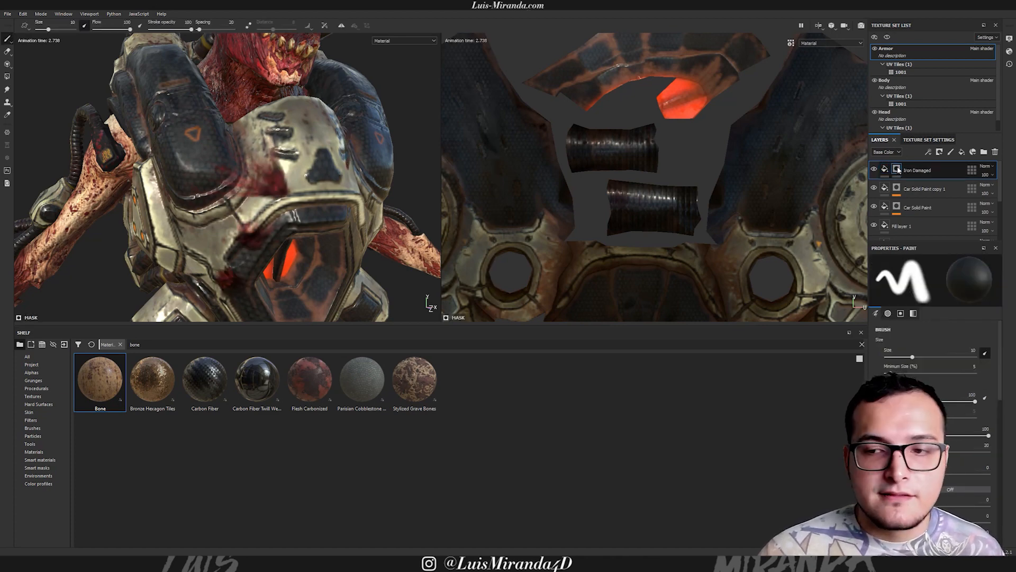
mouse_move(230, 159)
left_mouse_down()
mouse_move(304, 145)
mouse_move(284, 170)
left_mouse_up()
key("ctrl+z")
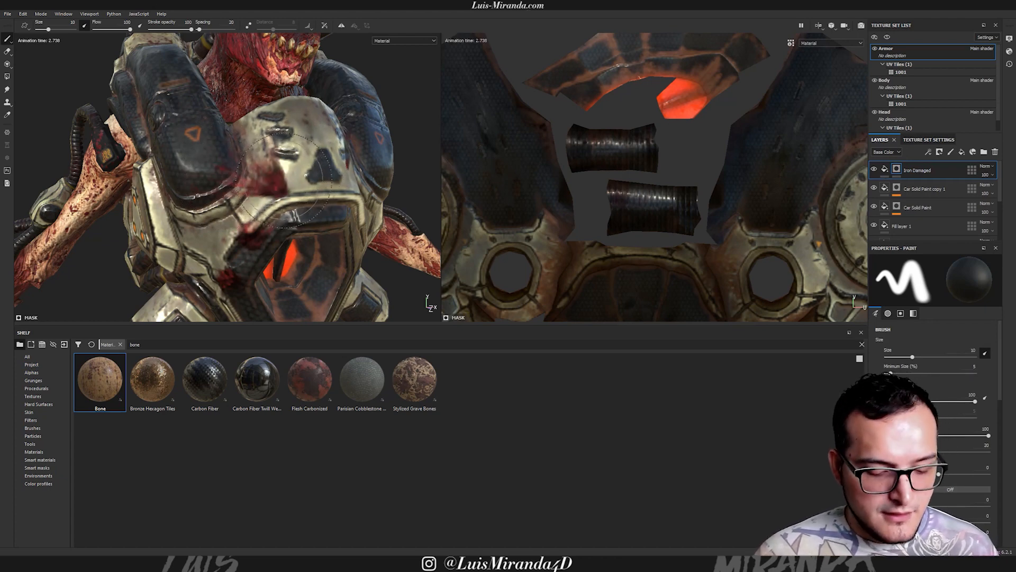
key("x")
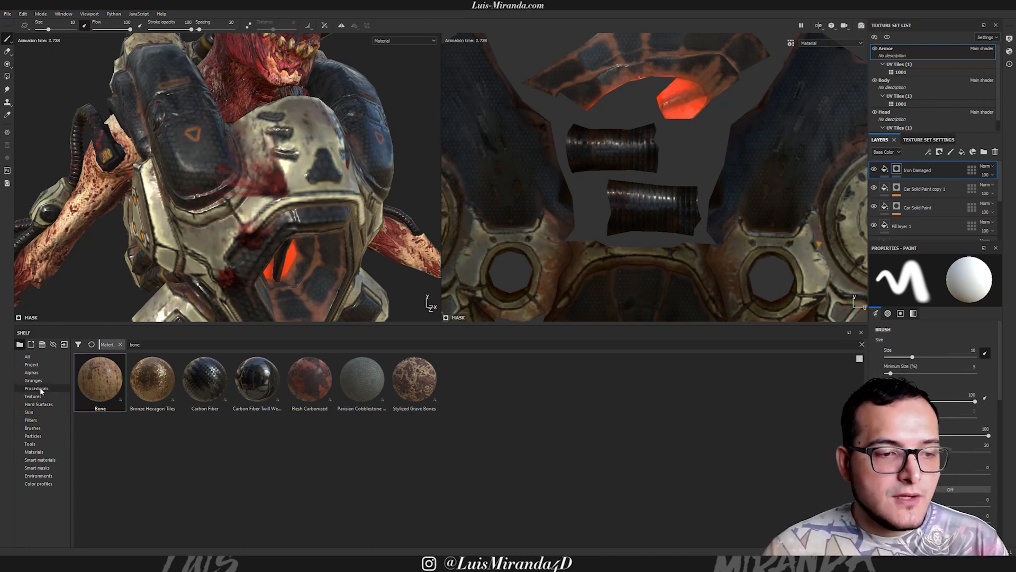
Choose the Bark brush and try it on the chest armor through the Iron Damaged mask.
left_click(41, 428)
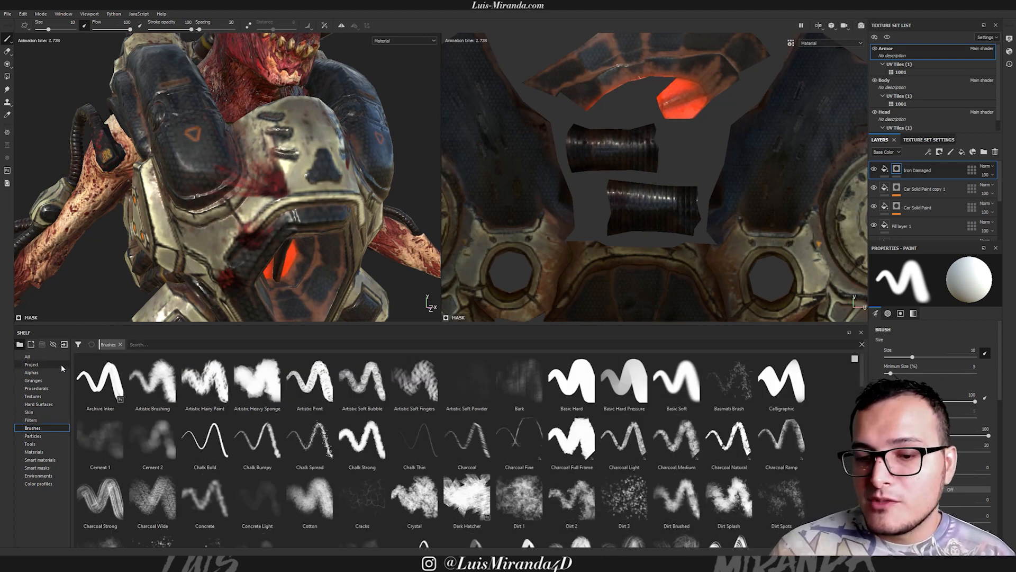
left_click(509, 380)
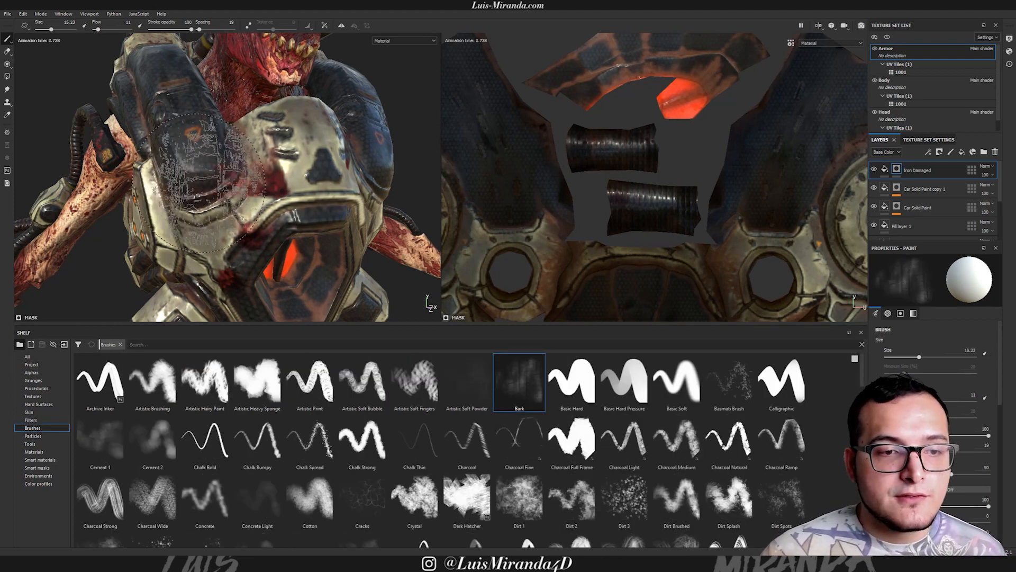
mouse_move(306, 184)
left_mouse_down()
mouse_move(292, 212)
mouse_move(258, 220)
left_mouse_up()
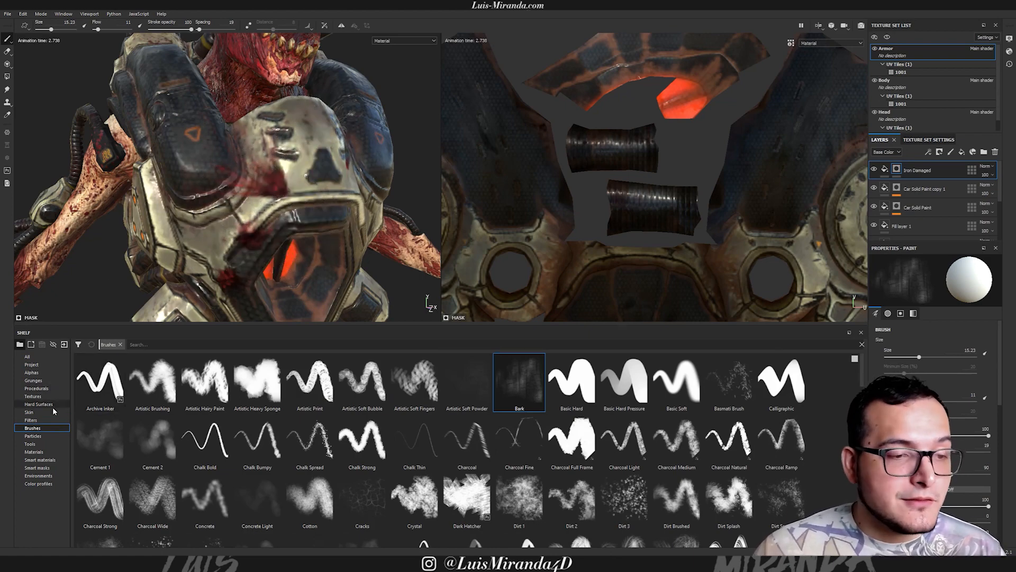
Try the Burn particle brush on the chest armor and undo its strokes.
left_click(33, 435)
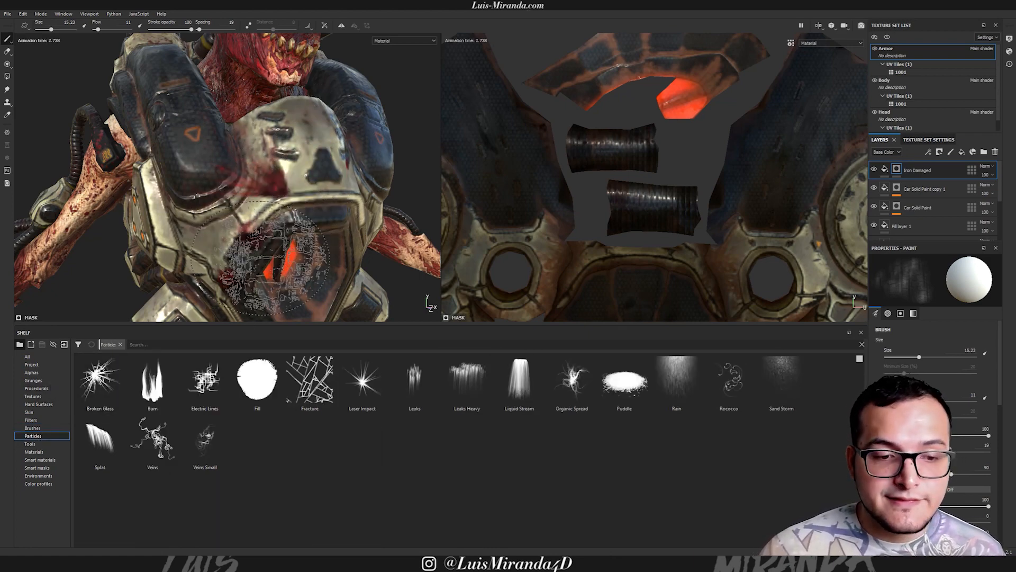
right_click_drag(295, 184, 248, 201, "alt")
mouse_move(247, 201)
left_mouse_down("alt")
mouse_move(195, 229)
mouse_move(225, 227)
mouse_move(190, 286)
left_mouse_up("alt")
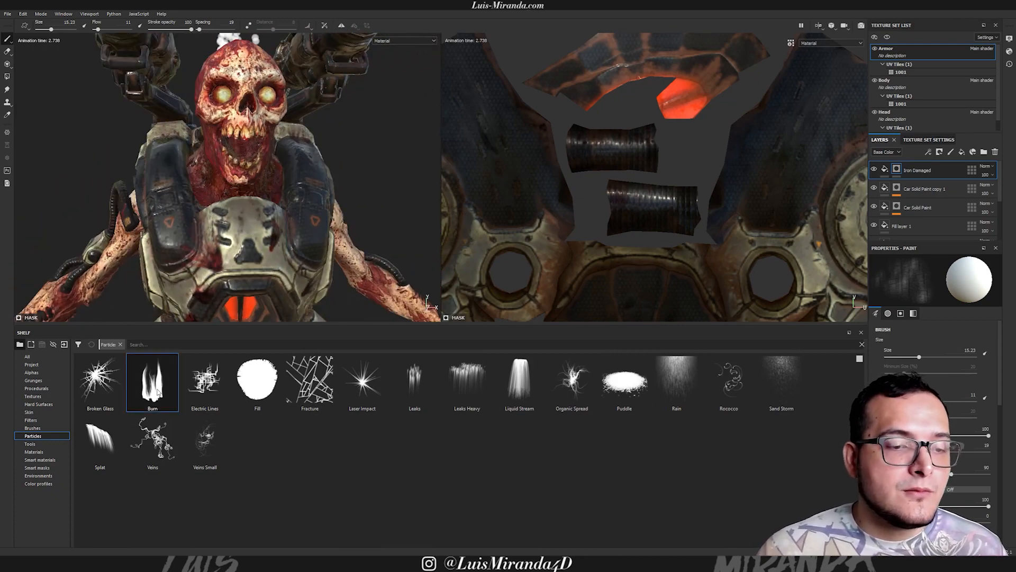
right_click_drag(247, 286, 267, 240, "alt")
left_click_drag(245, 254, 254, 218, "alt")
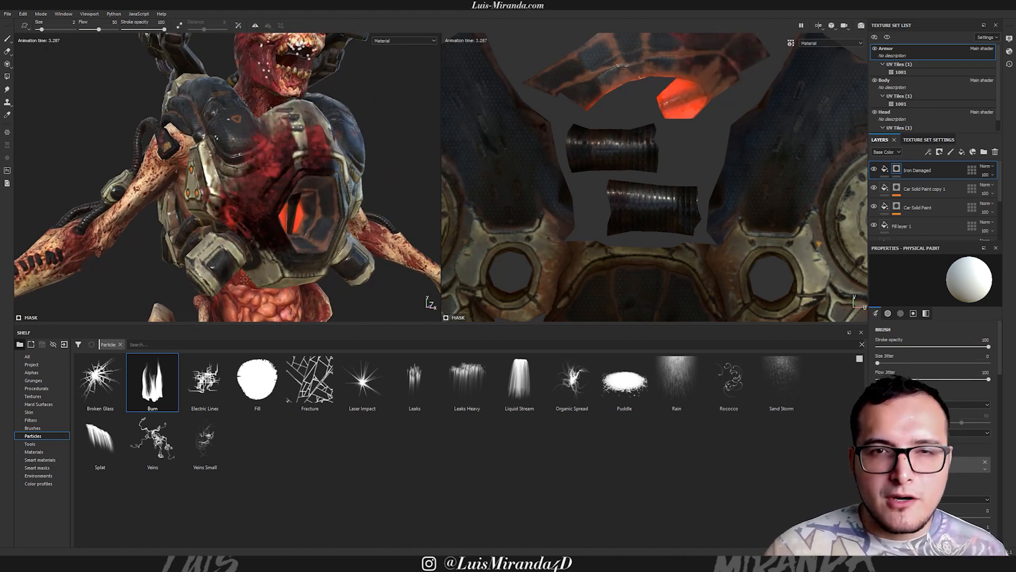
left_click_drag(283, 171, 371, 165, "alt")
right_click_drag(302, 191, 335, 192, "shift")
key("ctrl+z")
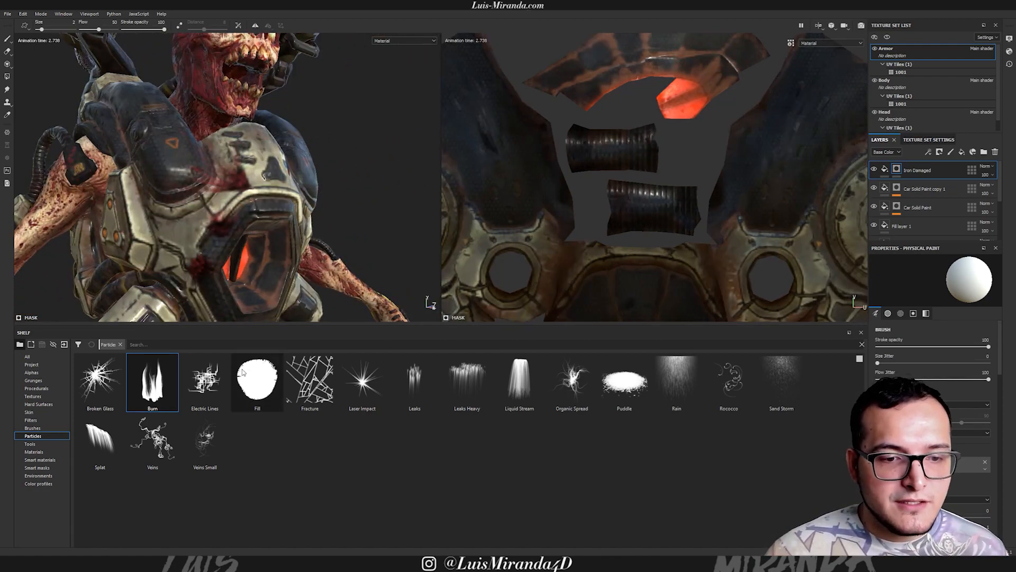
Try the Electric Lines particle brush on the chest armor and undo the stroke.
left_click(201, 385)
left_click_drag(275, 255, 236, 263, "alt")
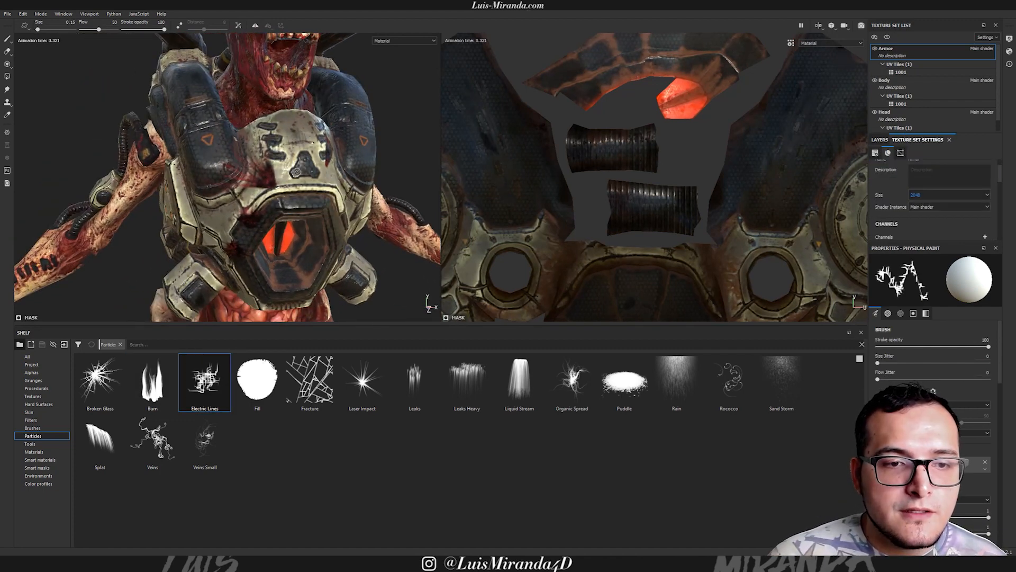
left_click_drag(426, 127, 408, 125, "alt")
right_click_drag(408, 125, 423, 122, "alt")
left_click_drag(332, 109, 323, 154, "alt")
key("ctrl+z")
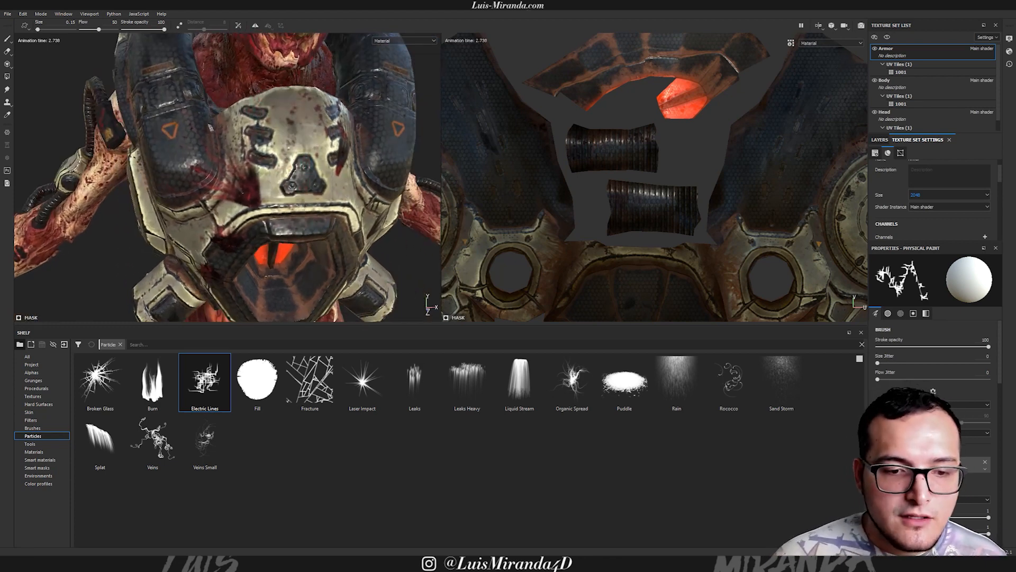
Test the Laser Impact particle brush on the shoulder pads and chest armor, undoing an unwanted stroke.
right_click_drag(276, 210, 181, 200, "alt")
left_click_drag(181, 199, 210, 172, "alt")
middle_click_drag(210, 172, 220, 192, "alt")
left_click(368, 386)
mouse_move(224, 186)
left_mouse_down("alt")
mouse_move(244, 205)
mouse_move(264, 200)
left_mouse_up("alt")
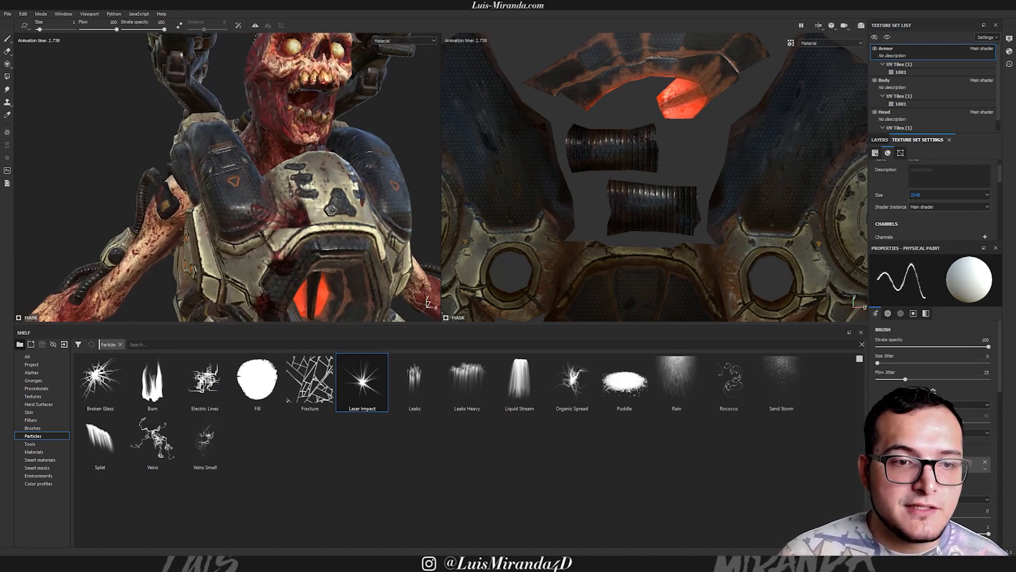
left_click_drag(225, 159, 247, 192, "alt")
right_click_drag(247, 191, 426, 104, "alt")
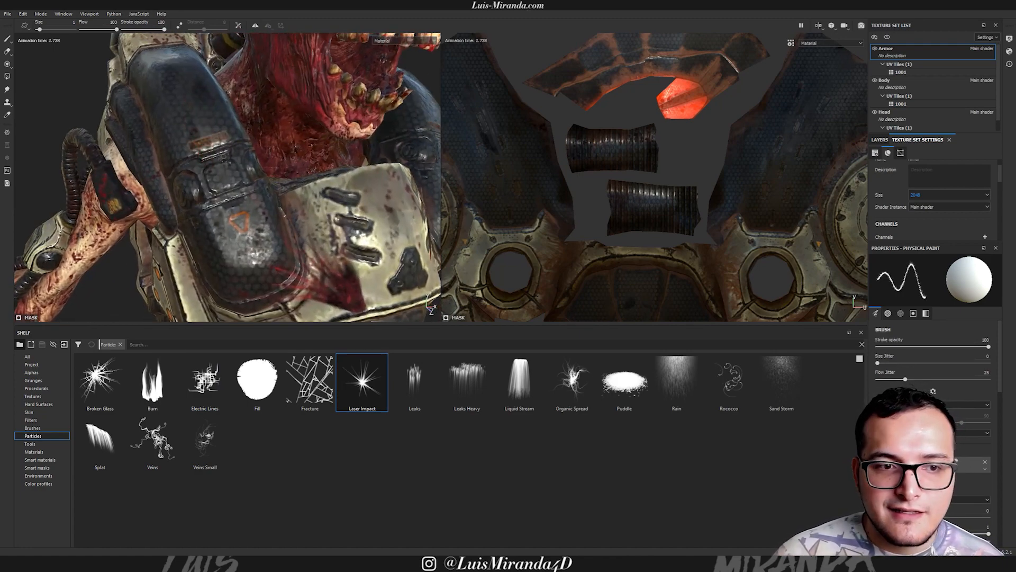
left_click_drag(222, 179, 205, 145, "alt")
key("ctrl+z")
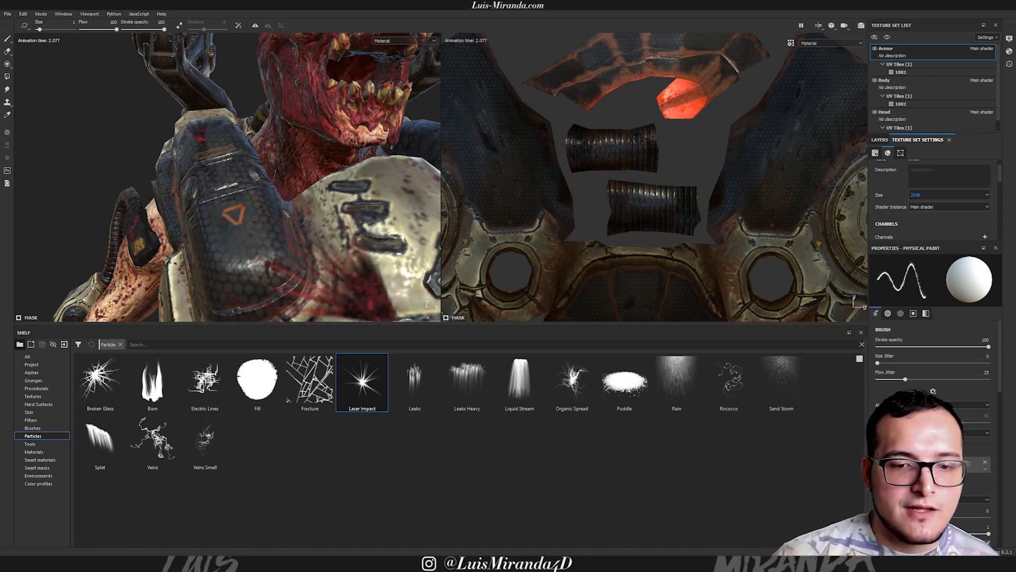
right_click_drag(302, 212, 164, 221, "alt")
mouse_move(164, 221)
left_mouse_down("alt")
mouse_move(203, 209)
mouse_move(197, 217)
mouse_move(257, 241)
mouse_move(256, 228)
mouse_move(265, 233)
left_mouse_up("alt")
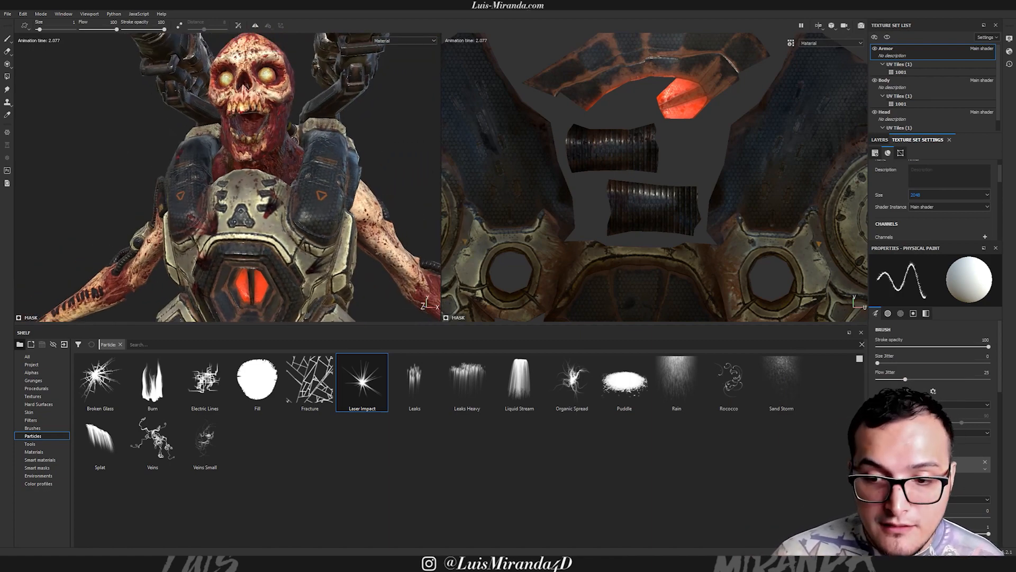
Paint Iron Damaged drips across the chest plate and side armor with the Leaks particle brush.
left_click(419, 383)
left_click_drag(243, 196, 273, 197)
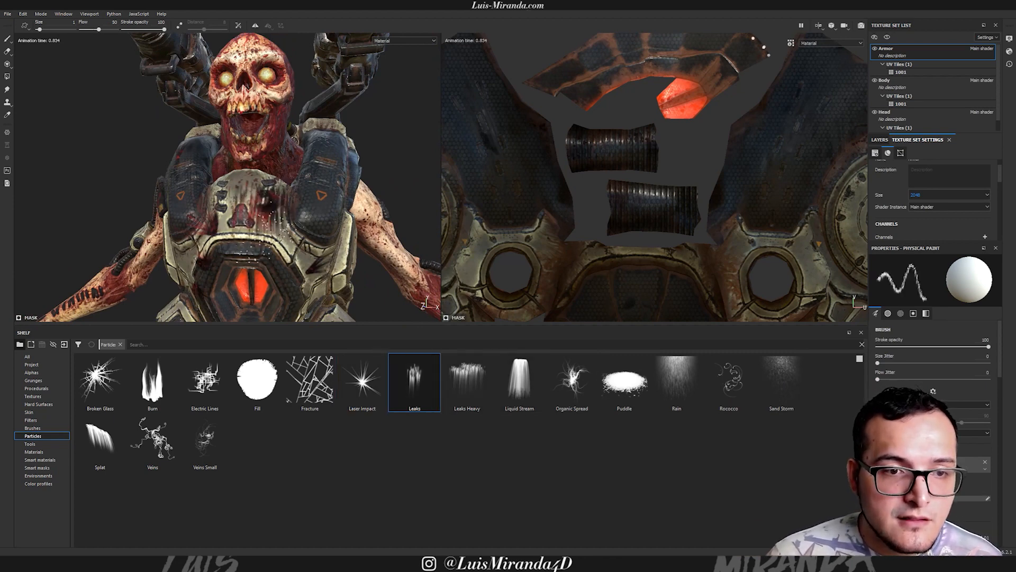
left_click_drag(268, 248, 266, 145, "alt")
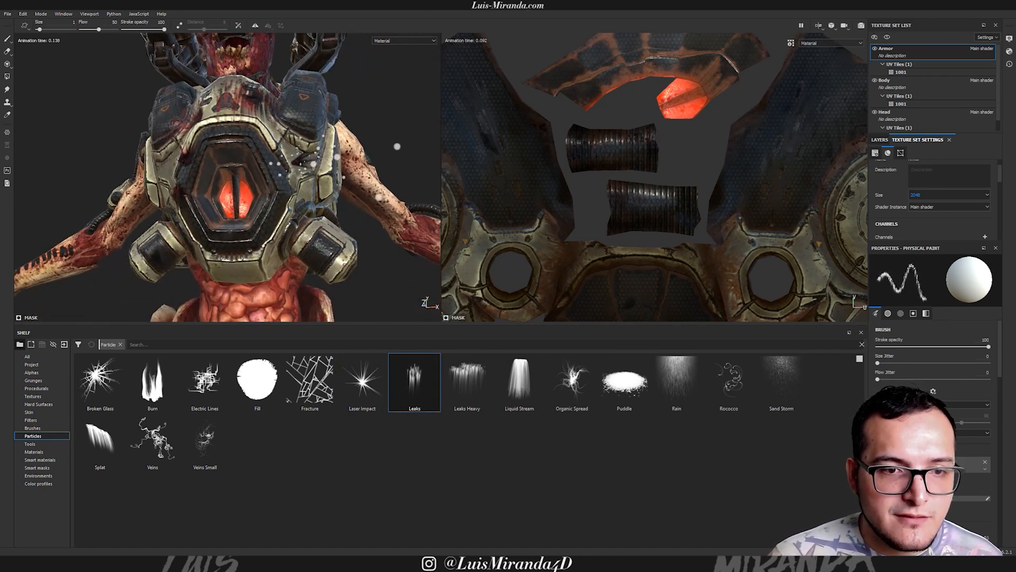
left_click_drag(327, 175, 262, 197, "alt")
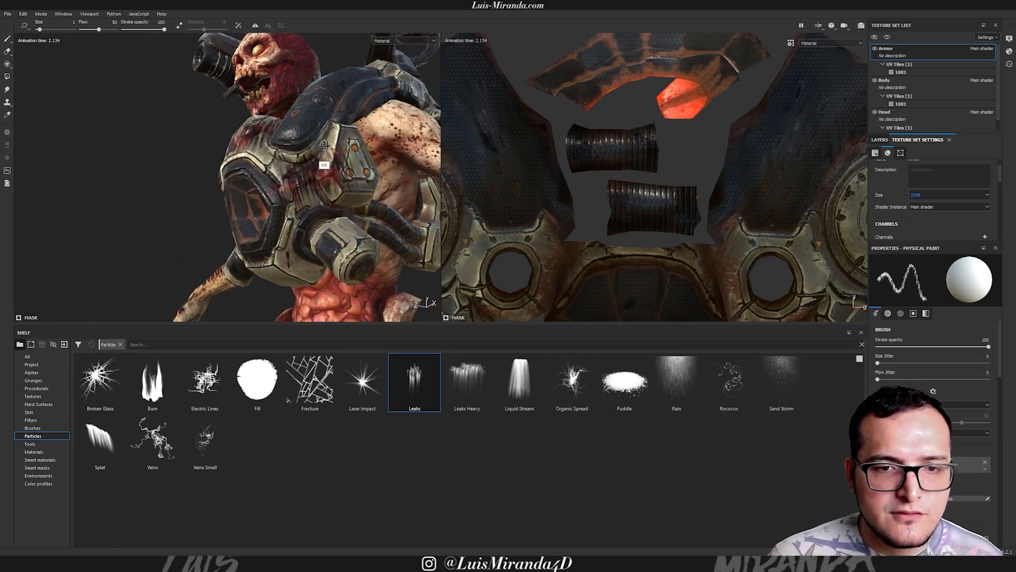
left_click_drag(324, 164, 304, 220, "alt")
left_click_drag(265, 159, 538, 99, "alt")
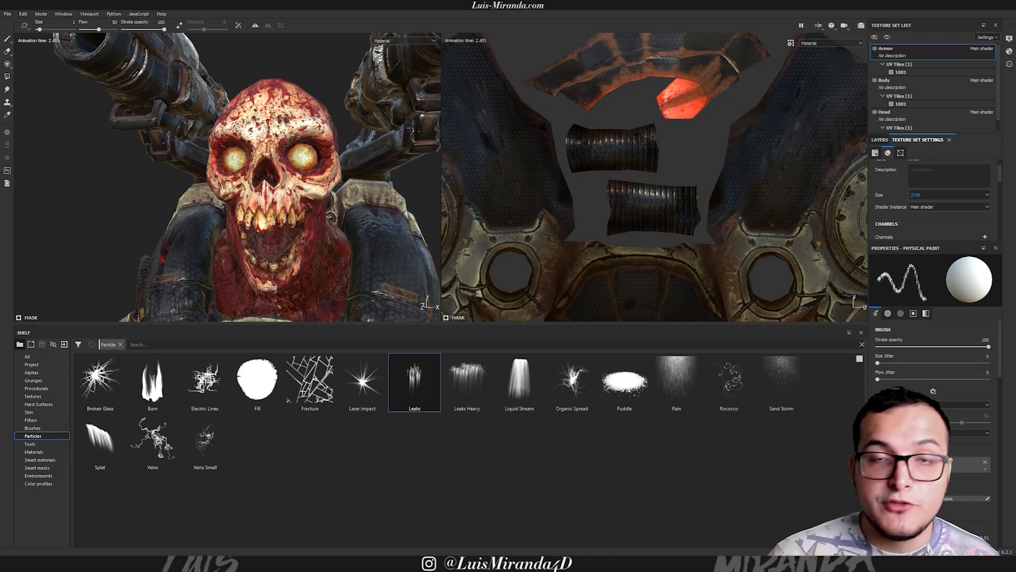
key("f")
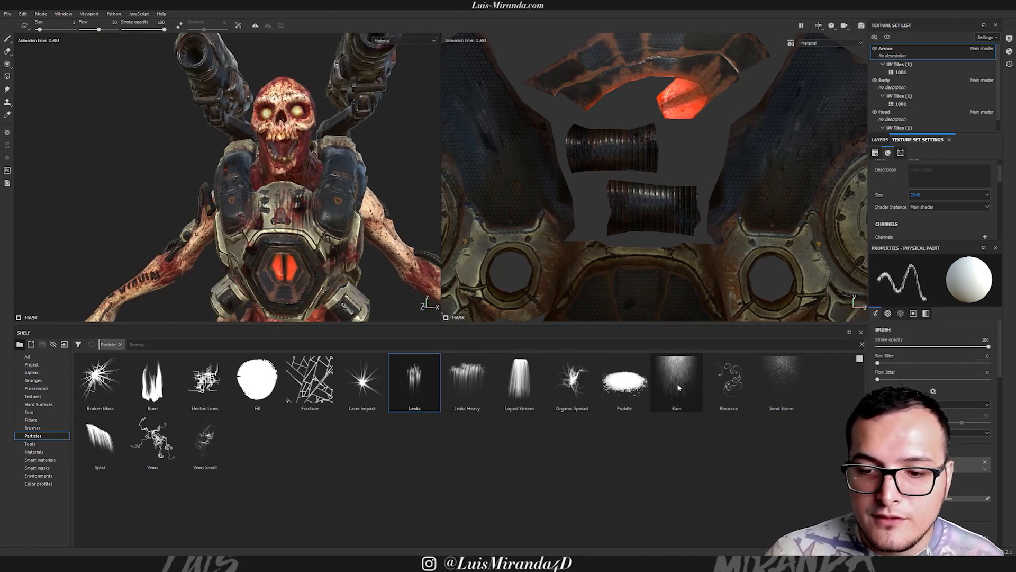
Scatter Puddle particles over the armor and shoulder cannons, and check the result around the character.
left_click(634, 382)
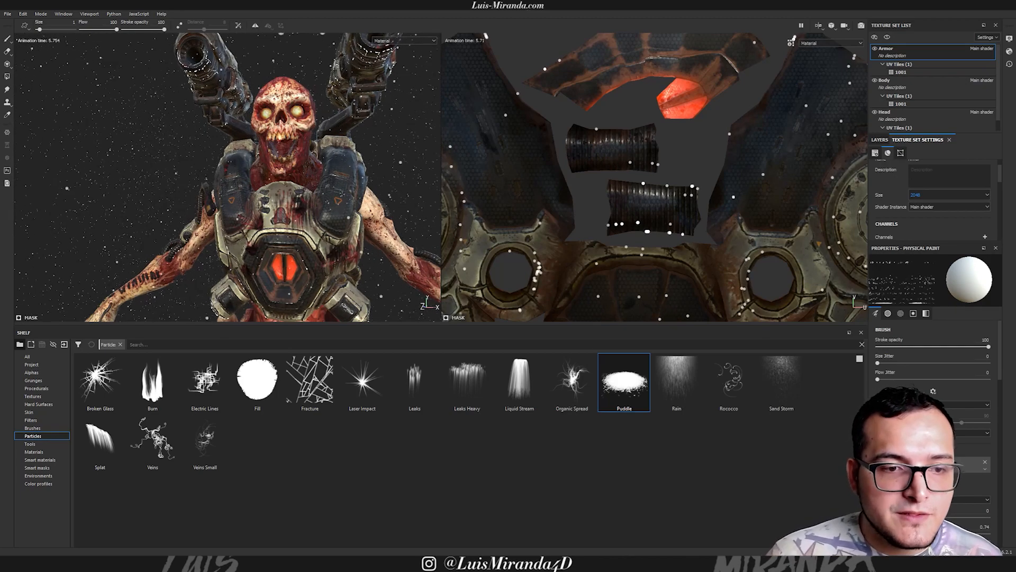
left_click_drag(403, 191, 279, 191, "alt")
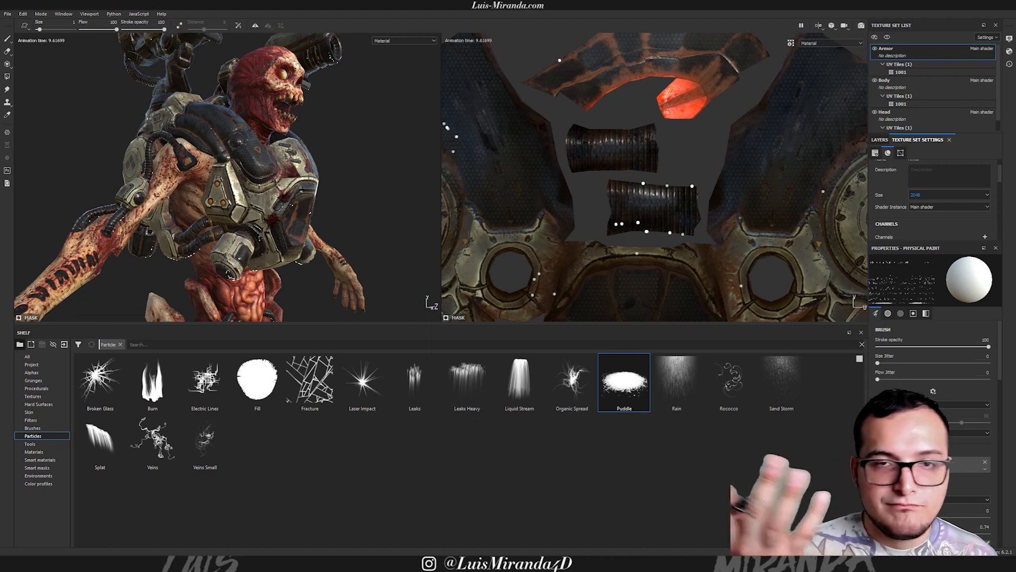
left_click_drag(201, 159, 334, 152, "alt")
middle_click_drag(333, 152, 282, 173, "alt")
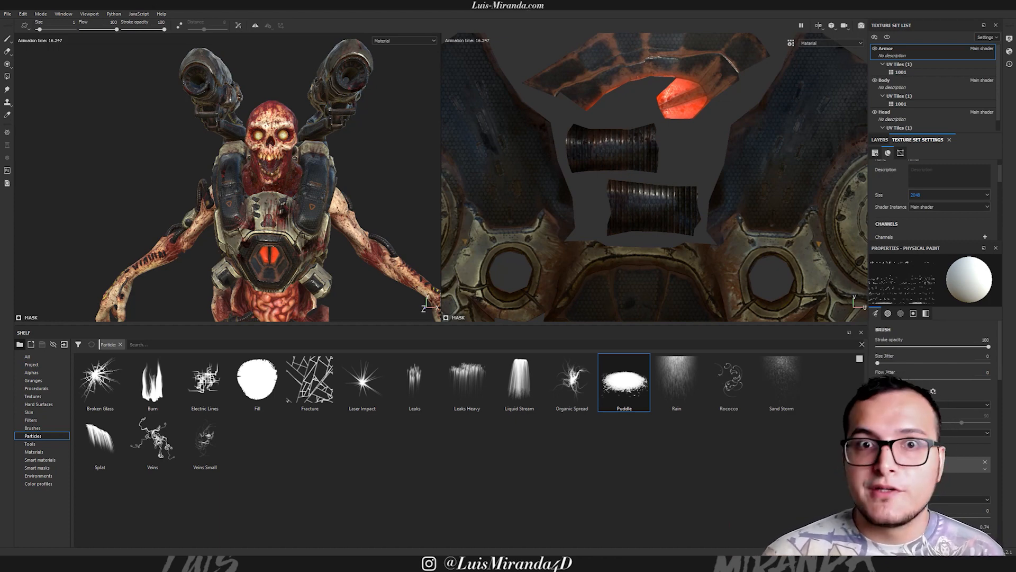
left_click_drag(242, 189, 296, 217, "alt")
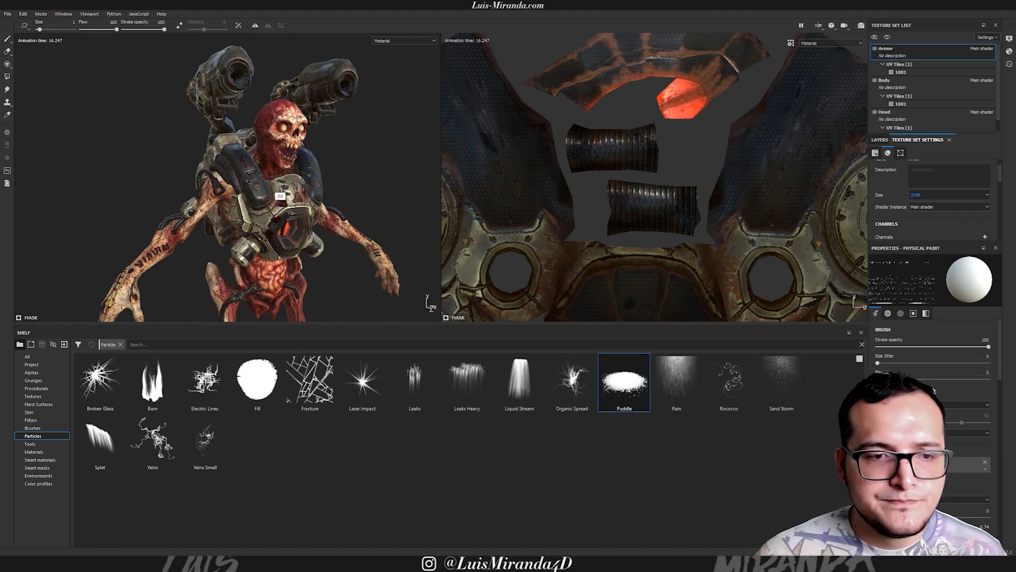
middle_click_drag(281, 194, 285, 253, "alt")
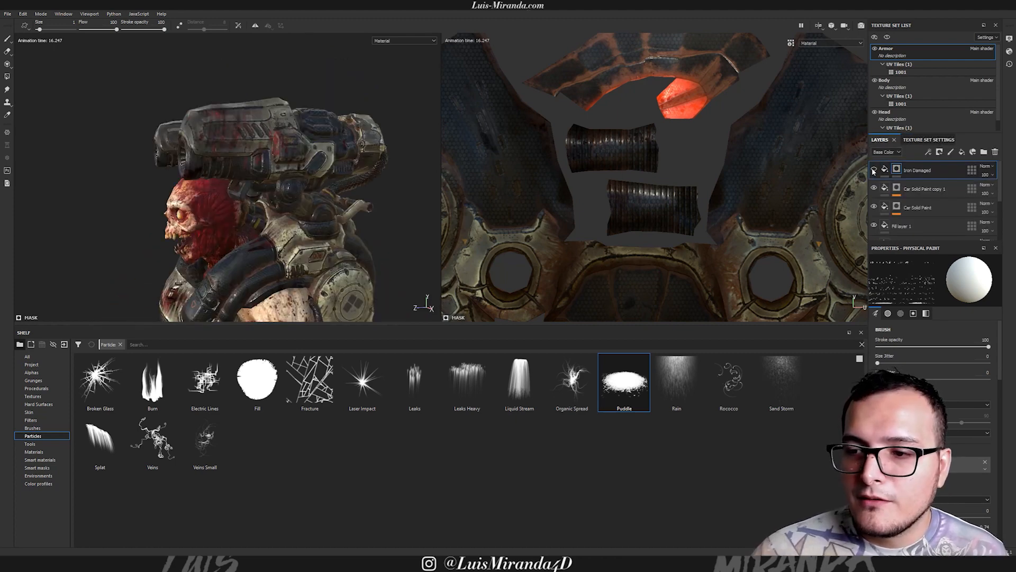
Hide all the armor layers above Base Armor, including Iron Damaged and both Car Solid Paint layers, and inspect the original armor.
left_click(873, 170)
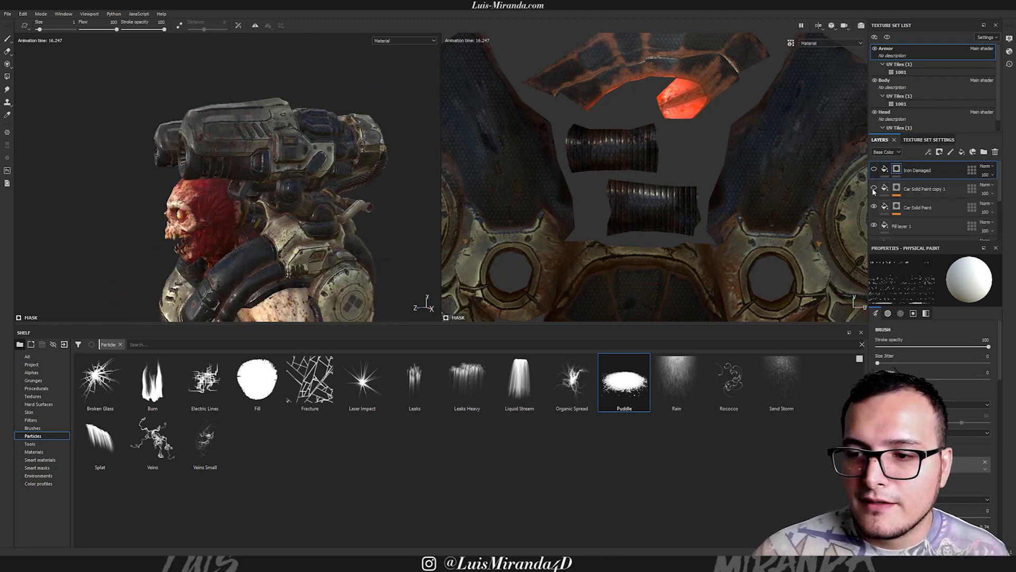
left_click(873, 189)
left_click(875, 206)
left_click_drag(1000, 199, 998, 222)
left_click_drag(371, 170, 249, 199, "alt")
right_click_drag(249, 198, 503, 107, "alt")
middle_click_drag(286, 174, 323, 153, "alt")
right_click_drag(275, 174, 307, 170, "alt")
right_click_drag(286, 173, 356, 165, "shift")
left_click_drag(233, 204, 297, 177, "alt")
right_click_drag(370, 154, 329, 170, "alt")
middle_click_drag(338, 161, 313, 179, "alt")
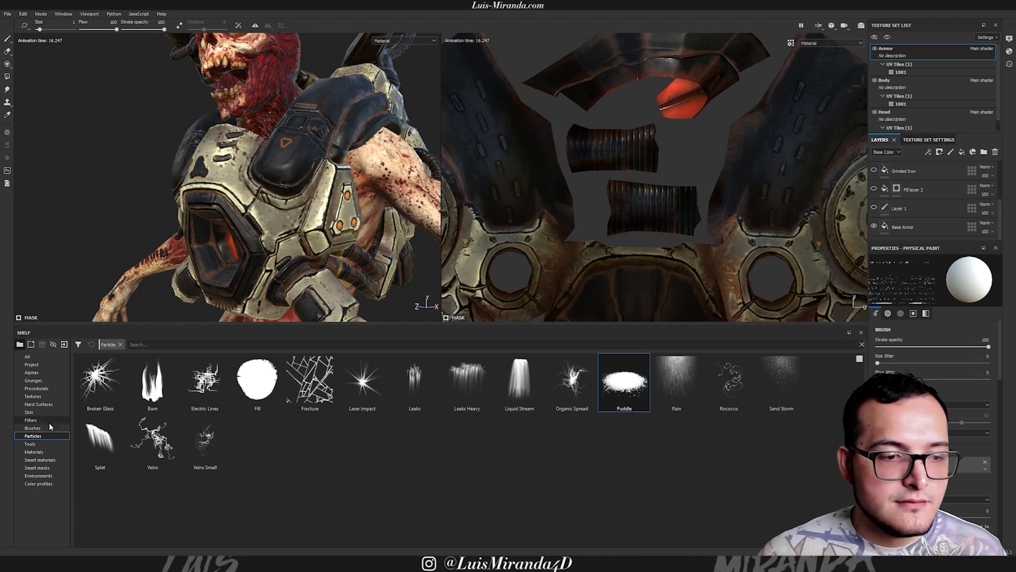
Apply the Car Fluo Paint Perforated material to the armor and turn off its normal channel.
left_click(34, 451)
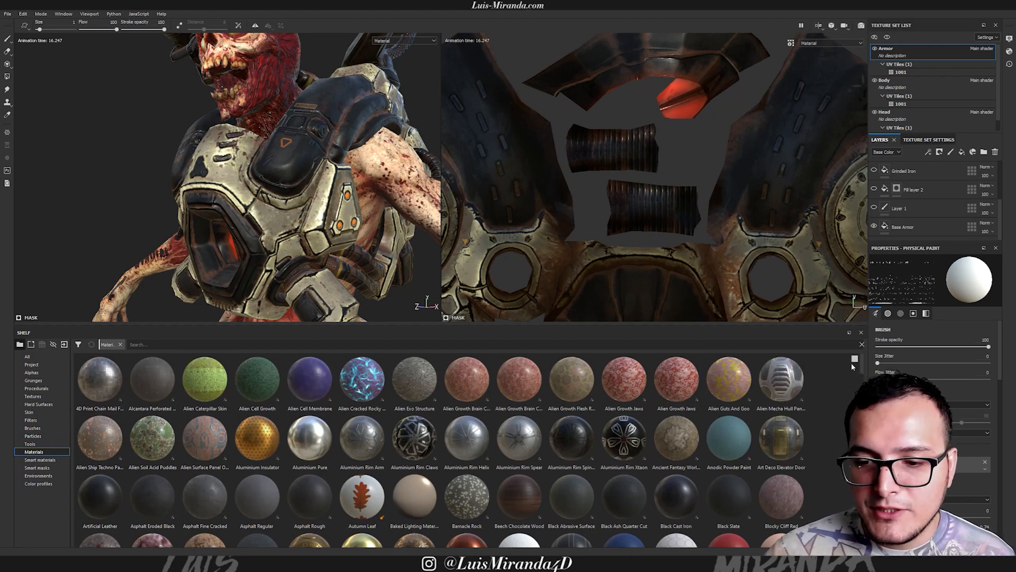
scroll(861, 370, "down", 3)
mouse_move(257, 450)
left_mouse_down()
mouse_move(276, 205)
mouse_move(326, 206)
mouse_move(316, 215)
left_mouse_up()
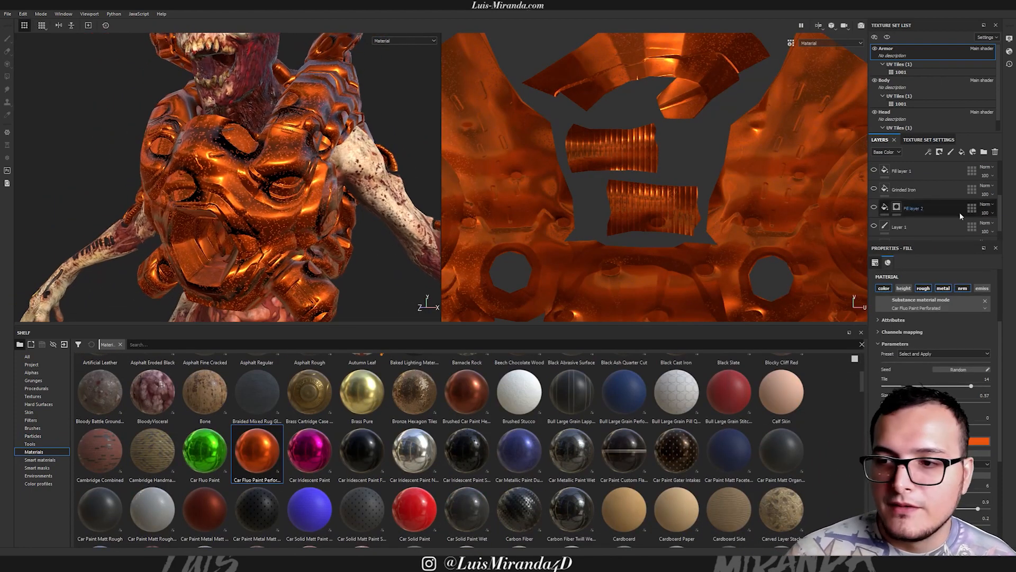
left_click(963, 289)
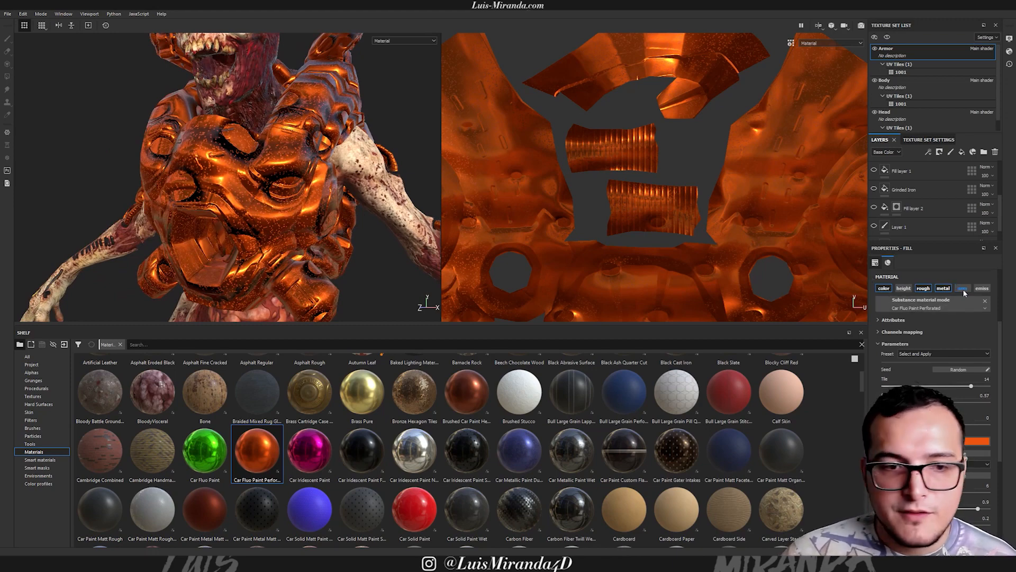
left_click(924, 289)
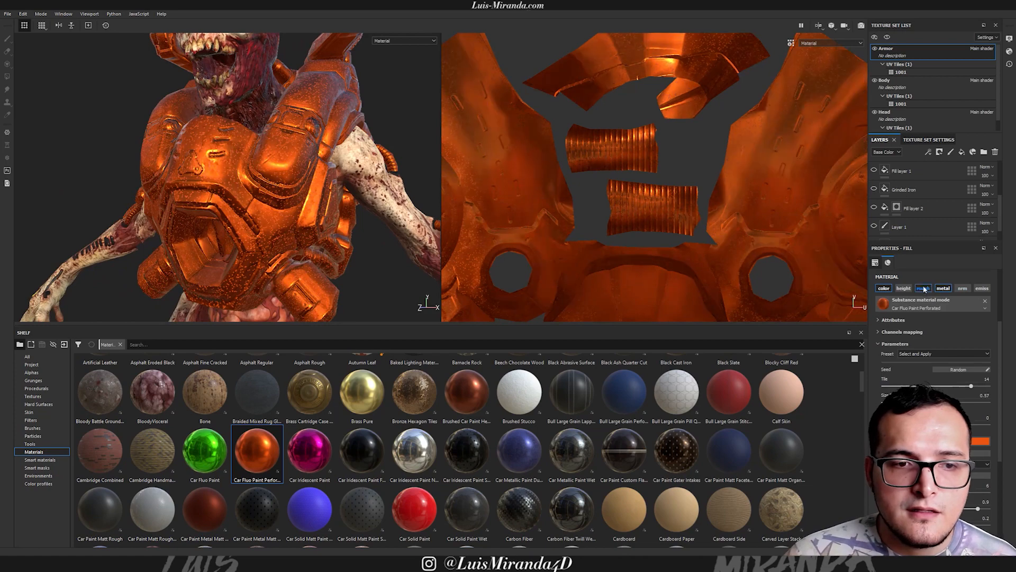
Proportionally scale down the paint fill's projection in the 2D view to just over half the UV tile's width.
left_click_drag(90, 171, 288, 188, "alt")
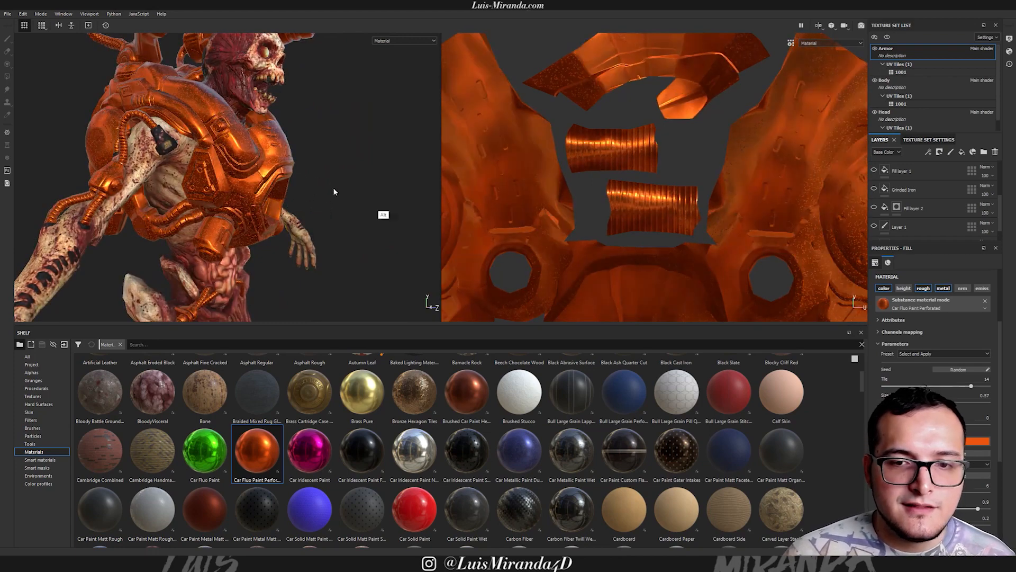
right_click_drag(630, 225, 513, 257, "alt")
middle_click_drag(513, 257, 599, 213, "alt")
right_click_drag(598, 213, 580, 225, "alt")
middle_click_drag(580, 225, 649, 143, "alt")
right_click_drag(649, 143, 588, 178, "alt")
middle_click_drag(589, 178, 624, 94, "alt")
right_click_drag(625, 93, 544, 204, "alt")
left_click_drag(556, 266, 677, 141, "shift")
Examine the rescaled orange paint on the armor from several angles and locate its layer in the stack.
right_click_drag(288, 165, 503, 123, "alt")
left_click_drag(312, 161, 211, 171, "alt")
left_click_drag(274, 165, 277, 173, "alt")
middle_click_drag(338, 161, 312, 178, "alt")
left_click_drag(313, 181, 232, 202, "alt")
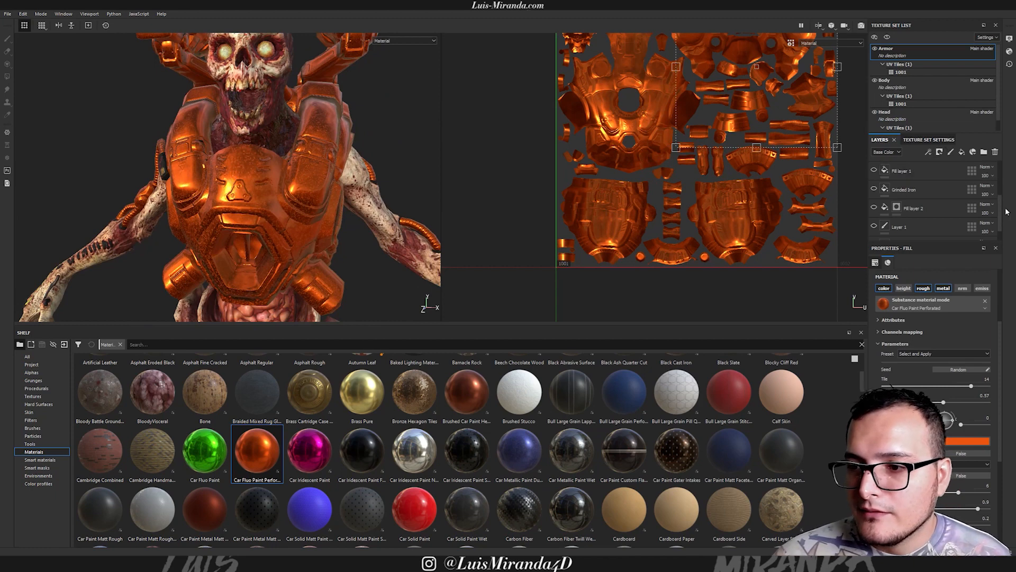
scroll(1001, 213, "up", 5)
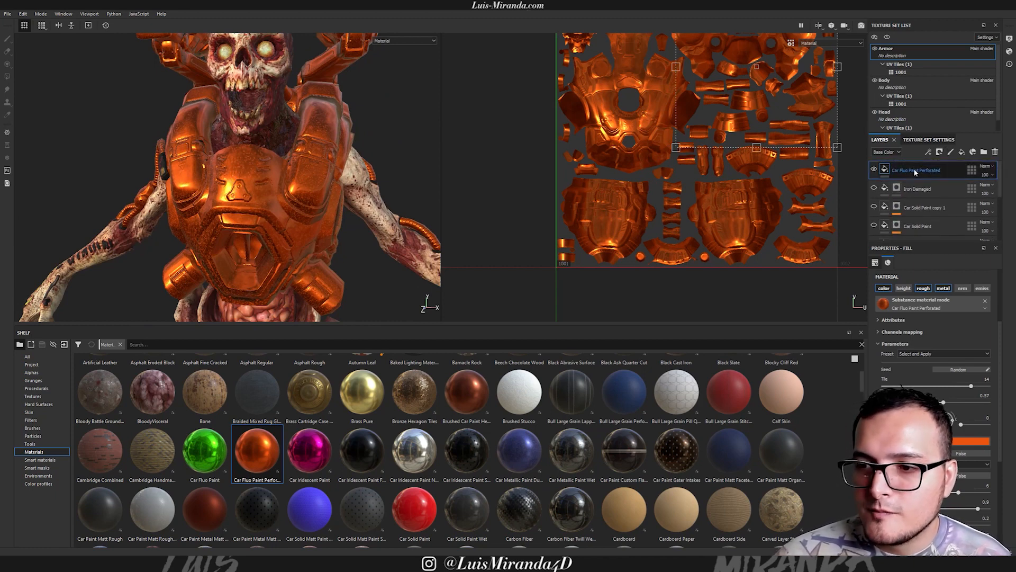
Add a white mask to the Car Fluo Paint Perforated layer.
left_click(940, 154)
left_click(957, 160)
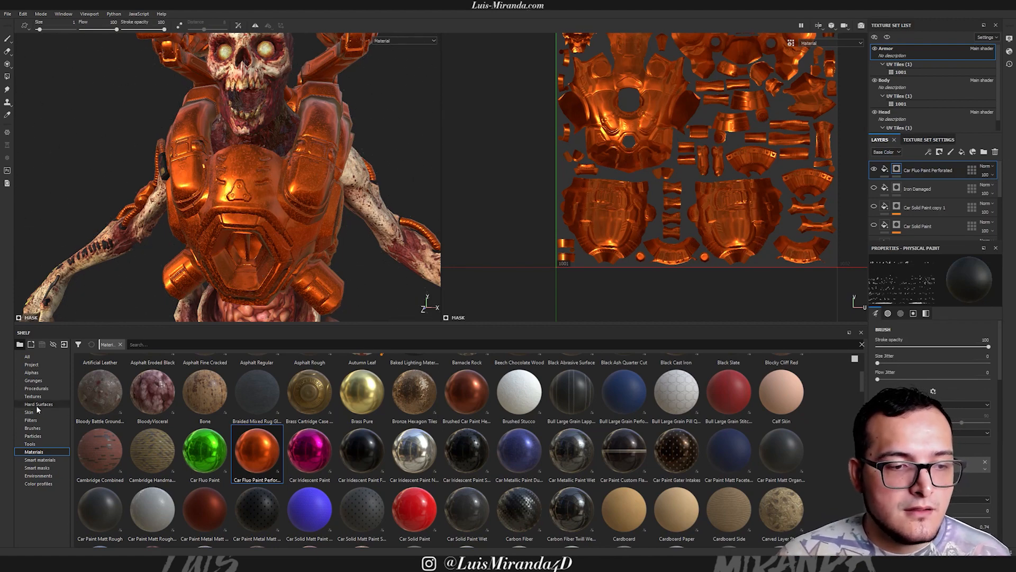
Try a stroke with the Artistic Heavy Sponge brush on the armor's paint mask and undo it.
left_click(32, 428)
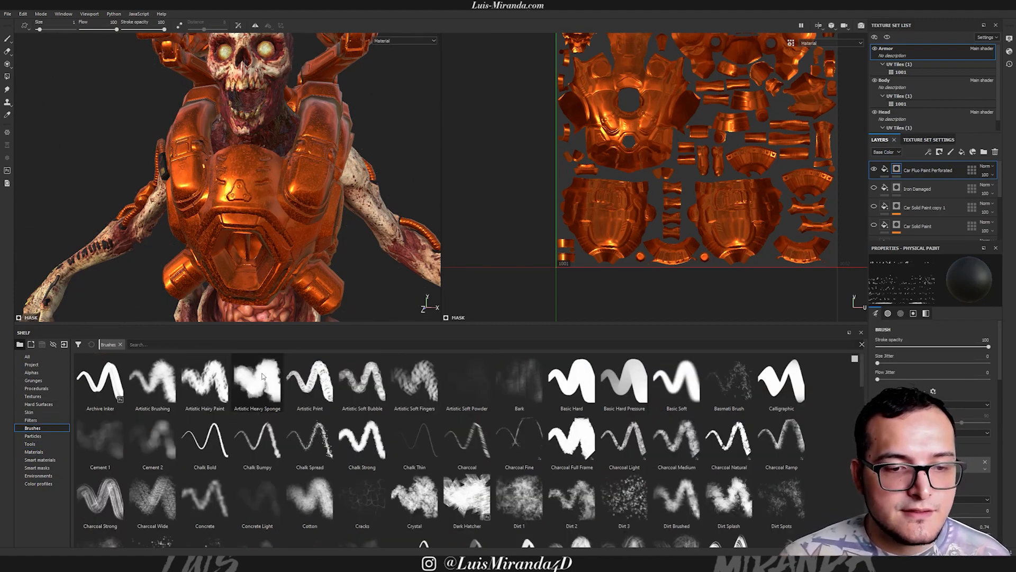
left_click(258, 382)
mouse_move(247, 179)
left_mouse_down()
mouse_move(251, 189)
mouse_move(309, 181)
left_mouse_up()
mouse_move(342, 221)
left_mouse_down("alt")
mouse_move(252, 215)
mouse_move(313, 180)
mouse_move(323, 191)
mouse_move(314, 169)
left_mouse_up("alt")
key("ctrl+z")
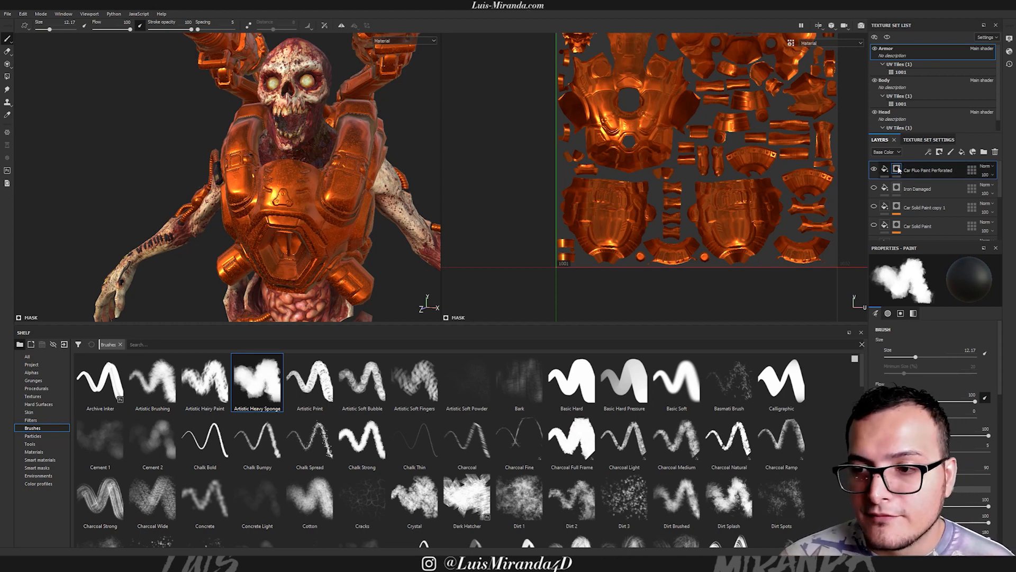
Add a generator to the Car Fluo Paint Perforated mask and assign Metal Edge Wear to it.
left_click(929, 153)
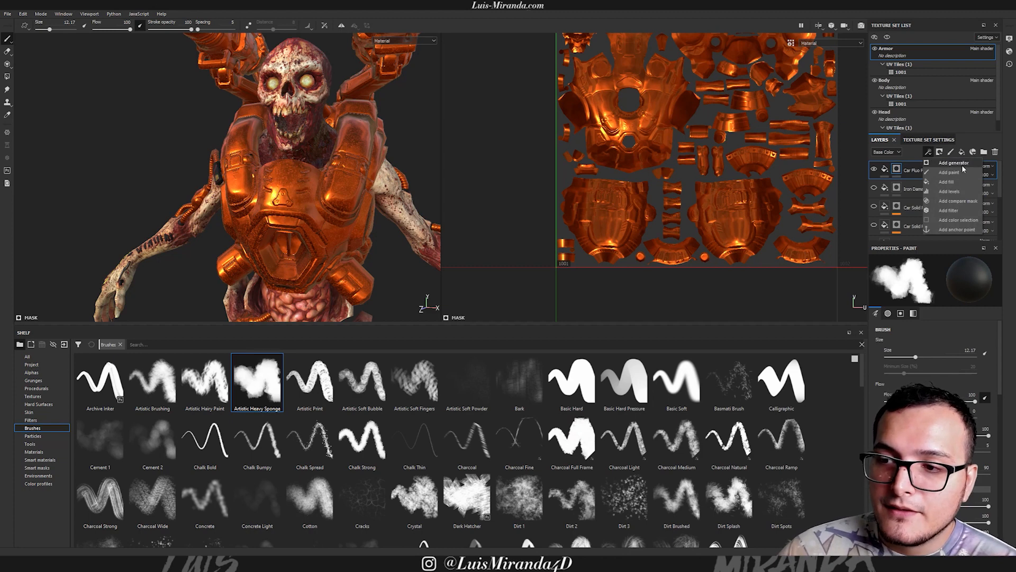
left_click(954, 163)
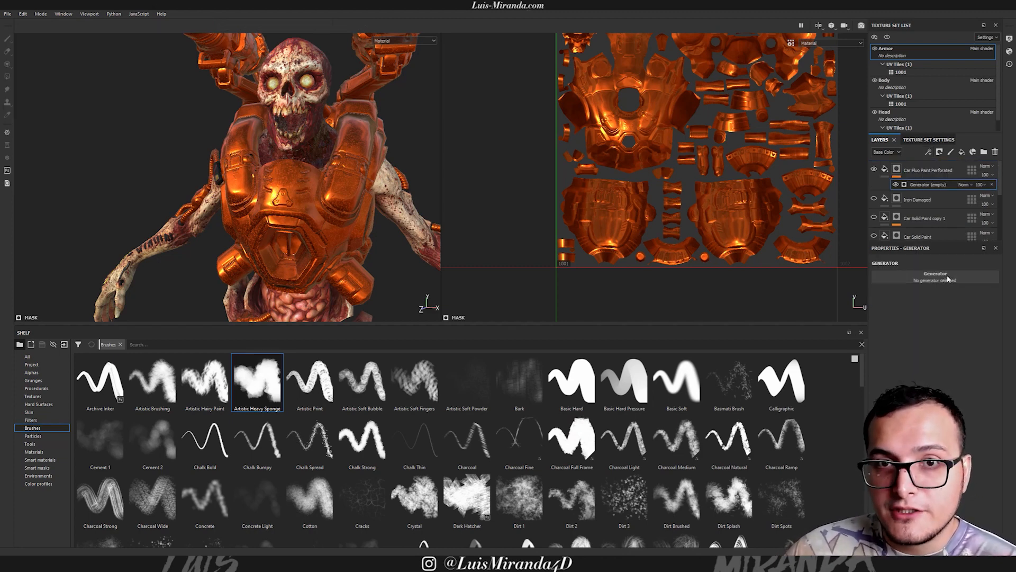
left_click(941, 278)
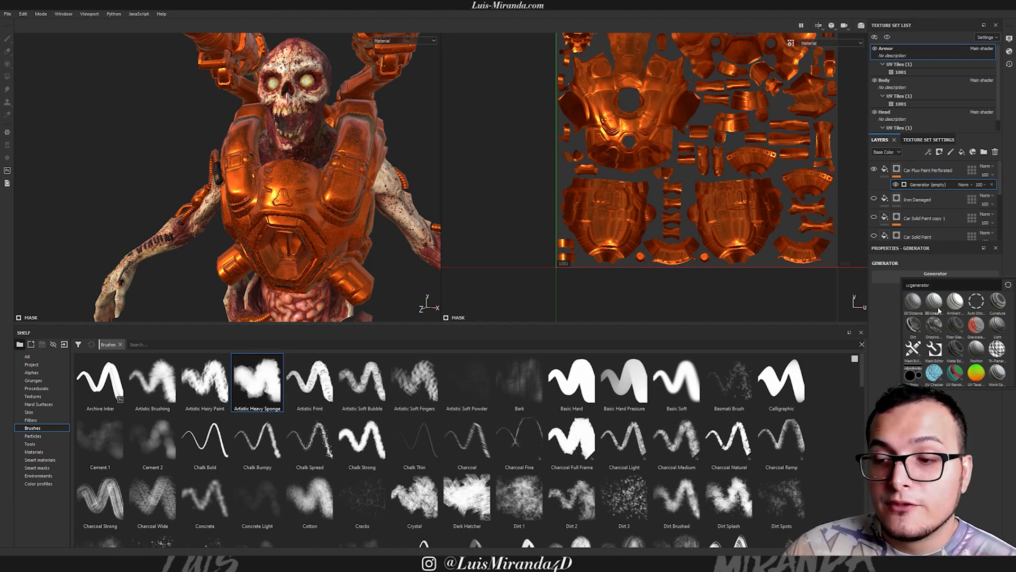
left_click(956, 351)
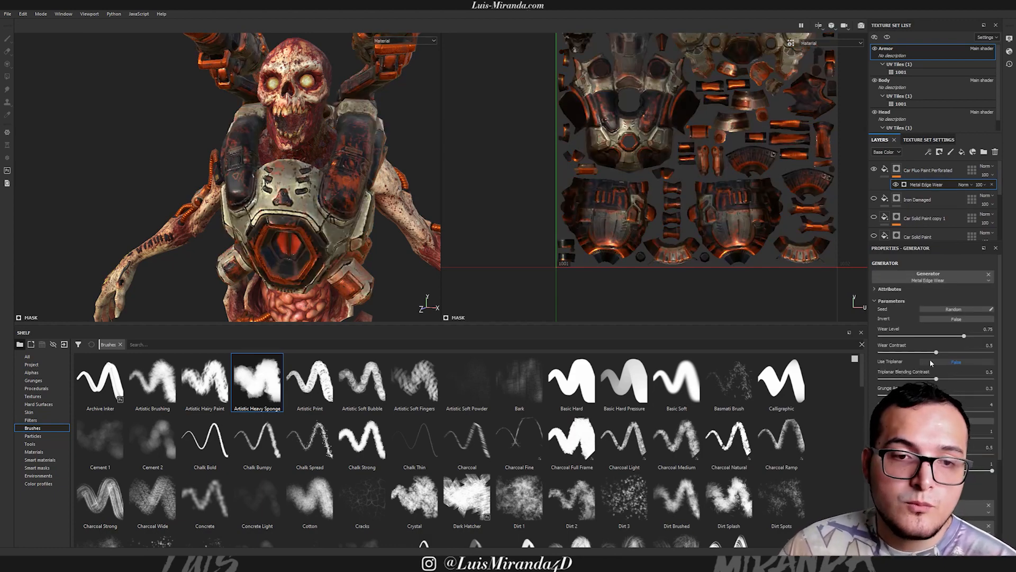
Set the Metal Edge Wear generator's Wear Level to 0.84 and Wear Contrast to 0.16.
left_click_drag(332, 196, 393, 176, "alt")
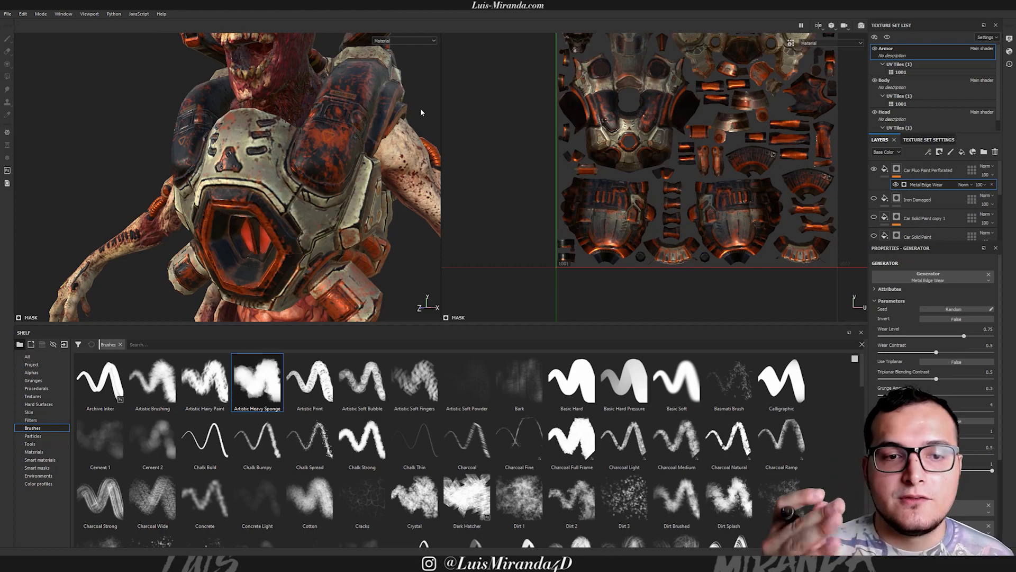
mouse_move(290, 172)
left_mouse_down("alt")
mouse_move(316, 150)
mouse_move(289, 166)
mouse_move(386, 136)
mouse_move(277, 170)
mouse_move(374, 148)
mouse_move(260, 160)
mouse_move(328, 154)
mouse_move(282, 161)
mouse_move(288, 206)
mouse_move(318, 190)
mouse_move(309, 174)
left_mouse_up("alt")
left_click_drag(249, 210, 275, 149, "alt")
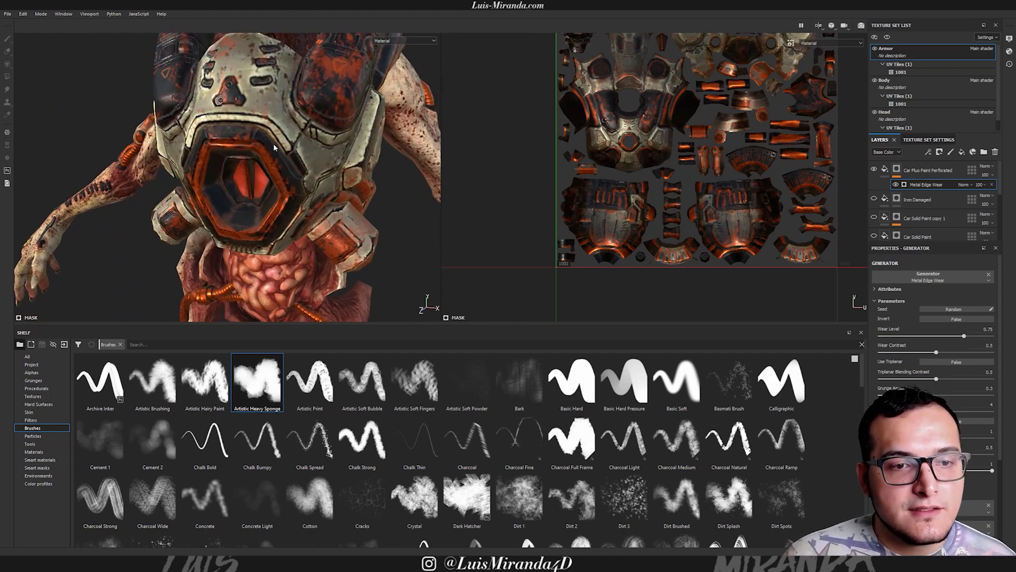
left_click_drag(218, 205, 229, 160, "alt")
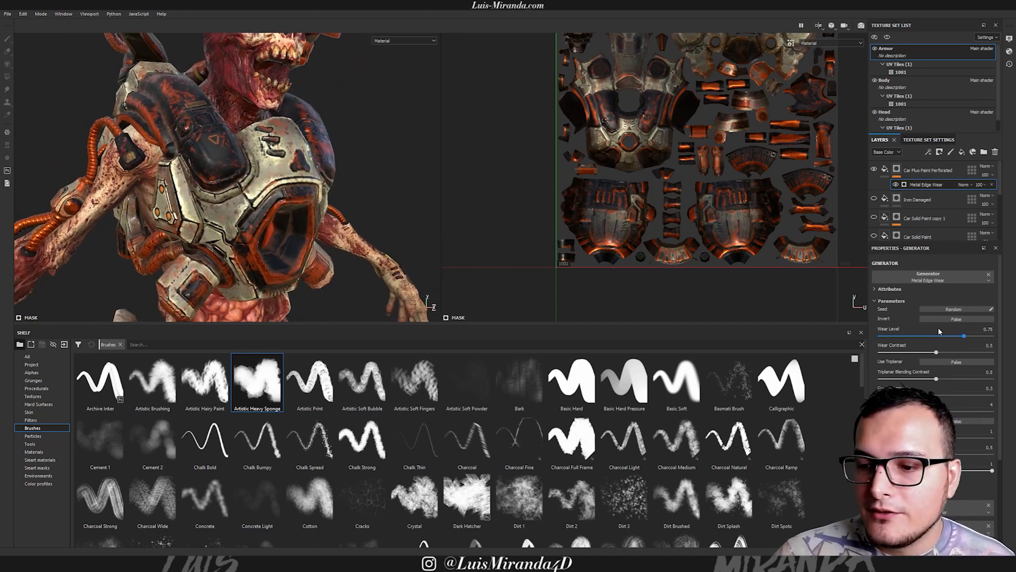
left_click_drag(964, 337, 980, 337)
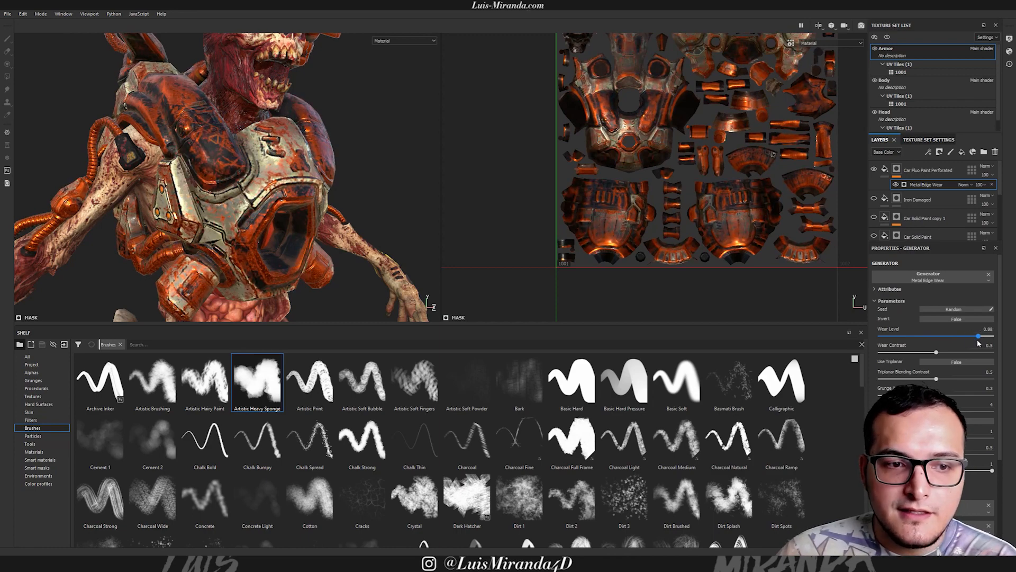
left_click_drag(981, 343, 898, 352)
Lower the Metal Edge Wear generator's Grunge Scale to 1 while checking the chest armor up close.
right_click_drag(233, 165, 245, 183, "alt")
left_click_drag(245, 183, 295, 175, "alt")
right_click_drag(295, 175, 318, 131, "shift")
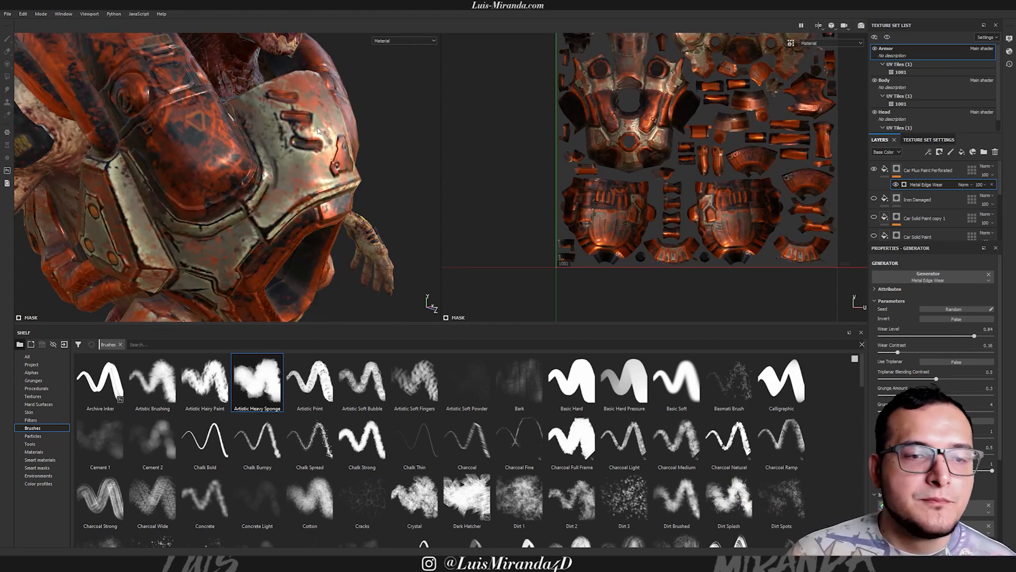
right_click_drag(271, 157, 281, 174, "alt")
middle_click_drag(281, 174, 280, 136, "alt")
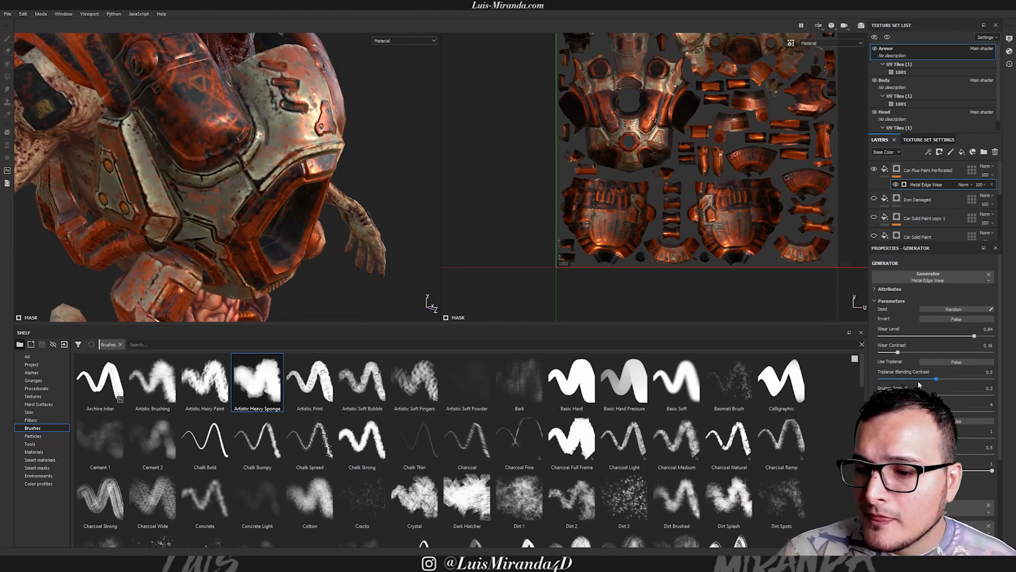
left_click_drag(945, 397, 877, 411)
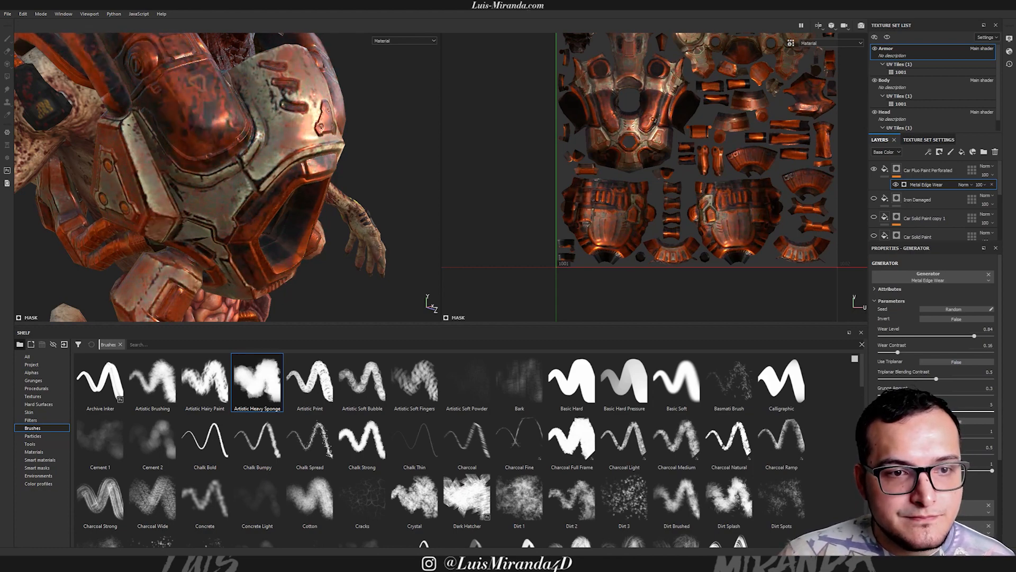
Set the edge wear's Edges Smoothness to 9.34, Ambient Occlusion Masking to 0.62 and Curvature Weight to about 0.4, checking the armor.
left_click_drag(212, 148, 412, 169, "alt")
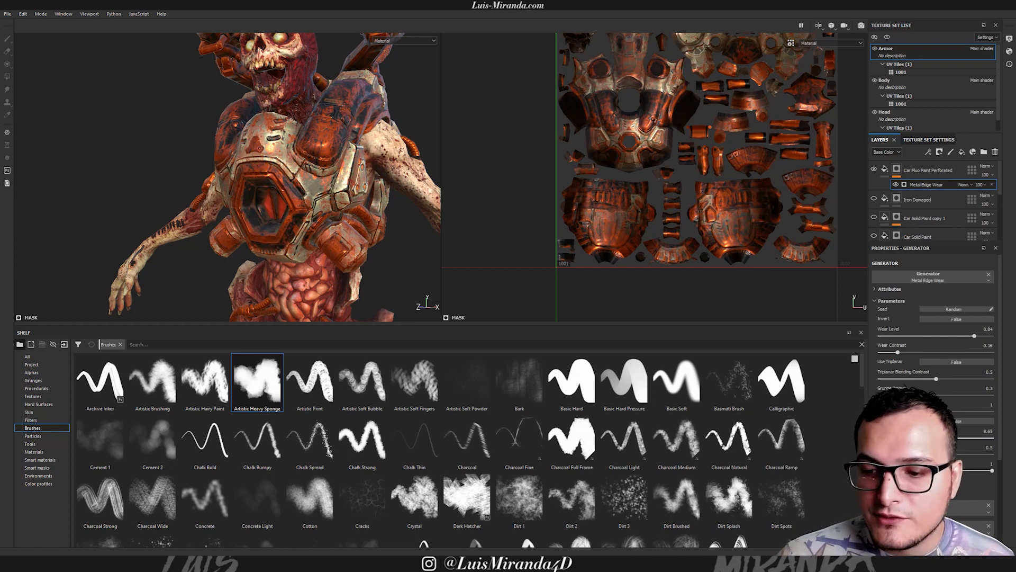
left_click_drag(935, 454, 963, 453)
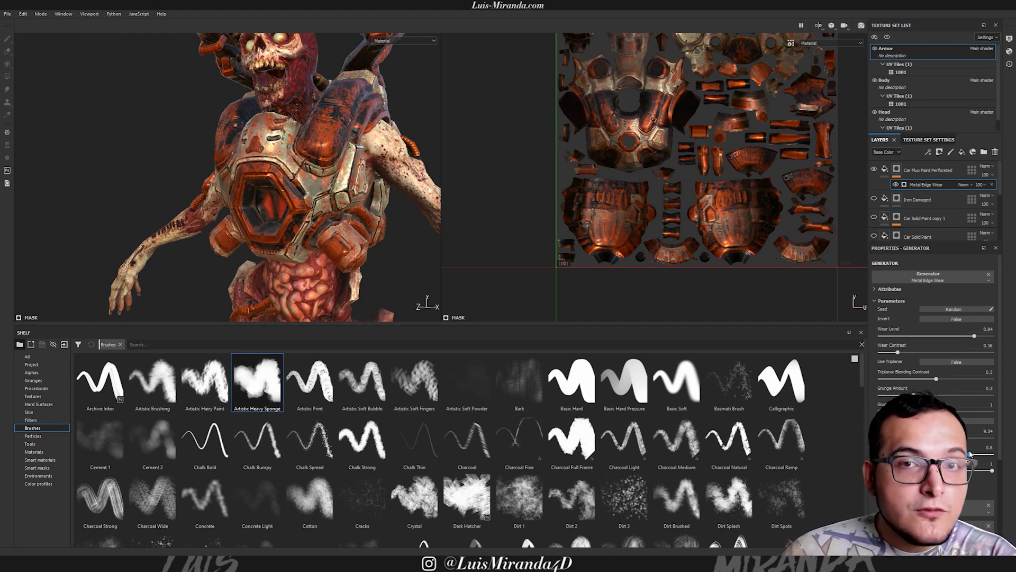
left_click_drag(979, 454, 937, 471)
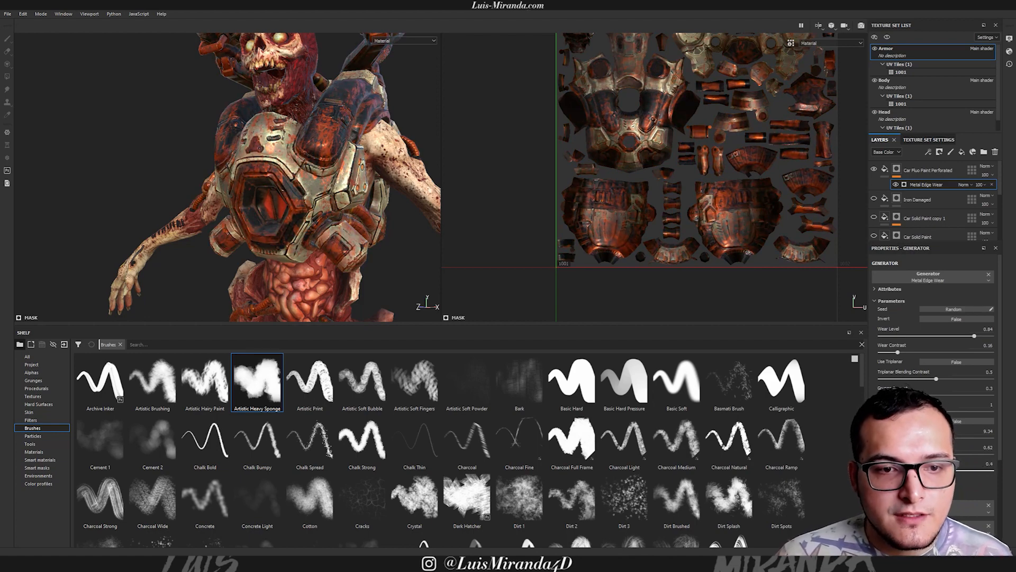
left_click_drag(366, 194, 356, 226, "alt")
right_click_drag(300, 187, 215, 240, "alt")
left_click_drag(216, 241, 246, 150, "alt")
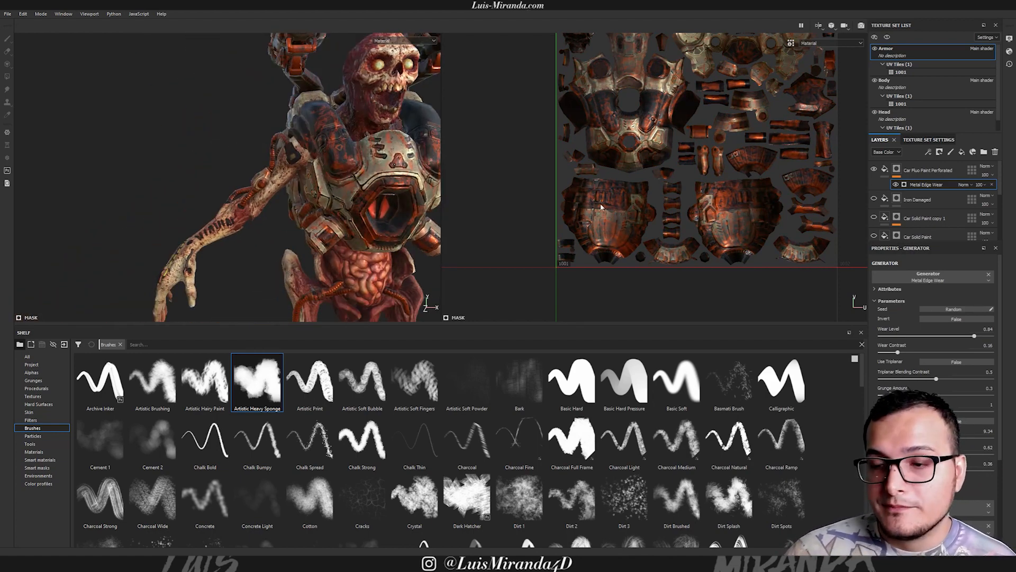
Replace the Metal Edge Wear generator on the paint mask with Dripping Rust.
left_click(988, 275)
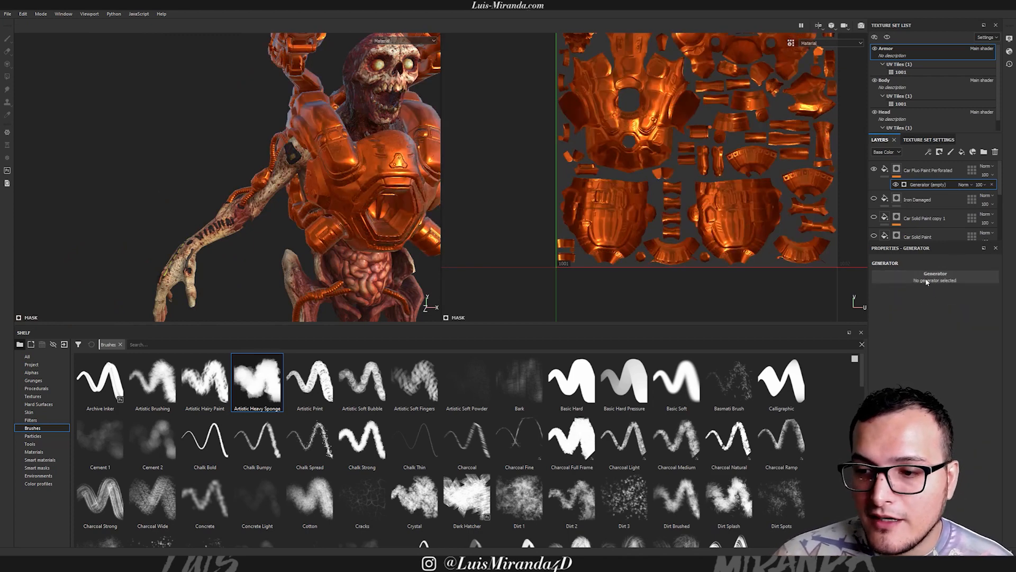
left_click(931, 277)
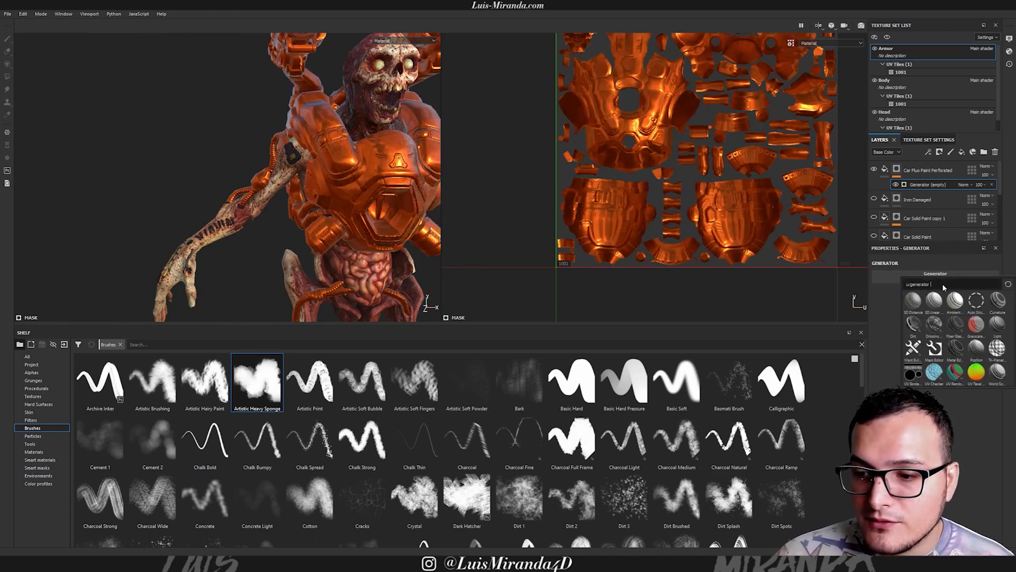
left_click(934, 324)
Set the Dripping Rust generator's Drips Intensity to 0.85 and Rust Spreading to 0.4.
middle_click_drag(413, 182, 351, 185, "alt")
right_click_drag(351, 185, 345, 177, "alt")
left_click_drag(296, 182, 371, 203, "alt")
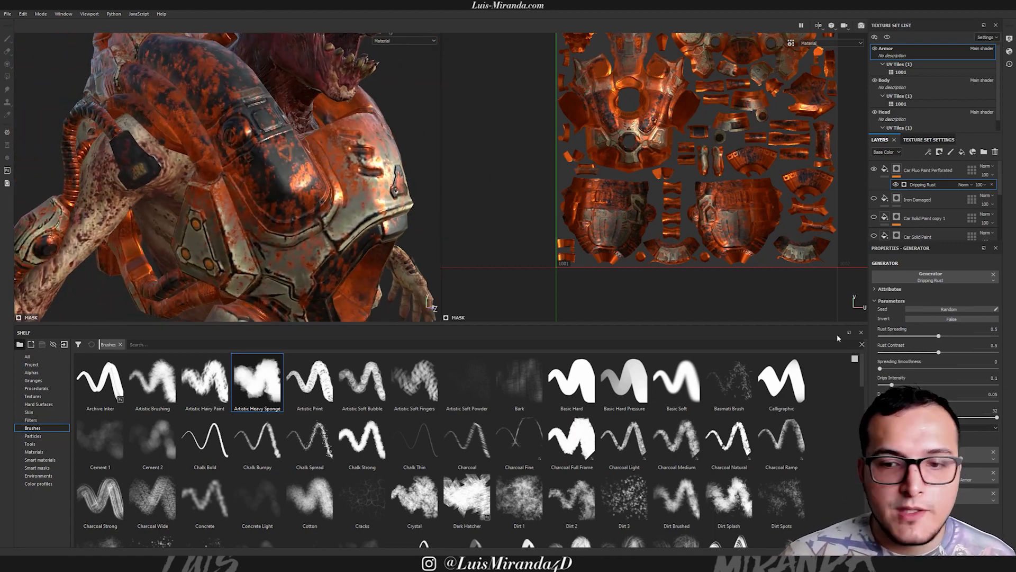
left_click_drag(940, 342, 961, 345)
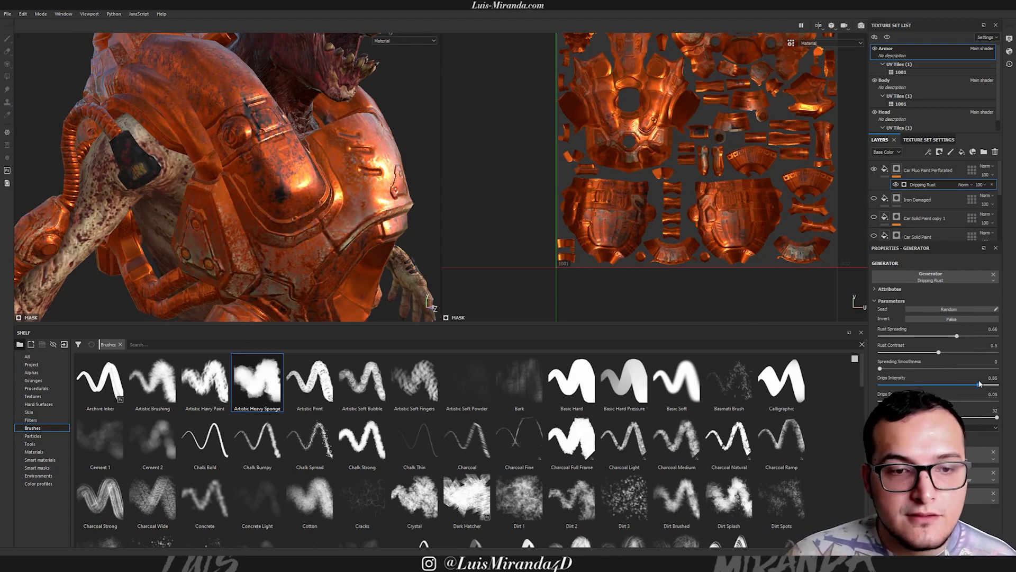
left_click_drag(957, 337, 927, 338)
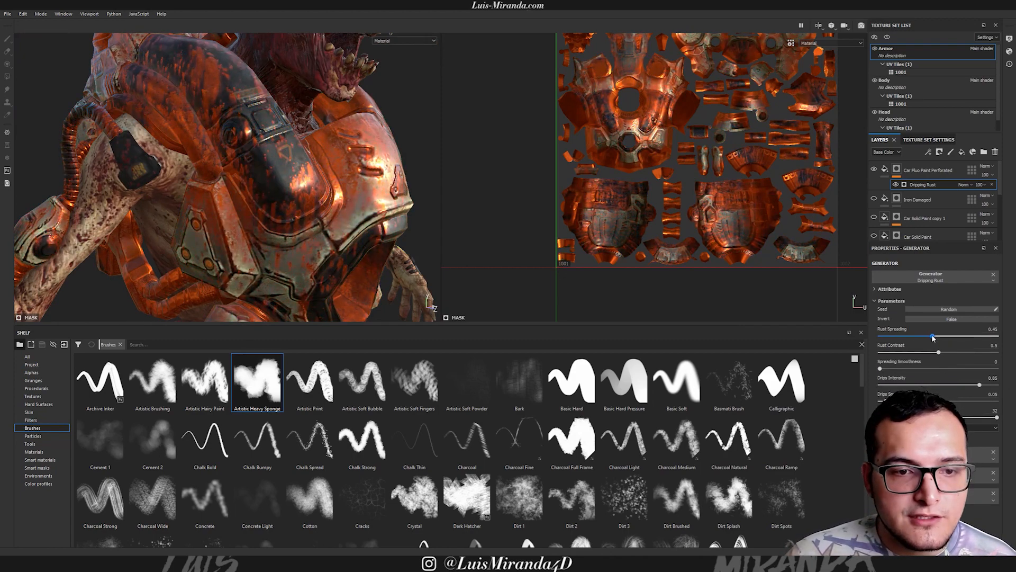
Set the Dripping Rust generator's Spreading Smoothness to 0.08 and inspect the armor from several angles.
left_click_drag(254, 190, 359, 203, "alt")
right_click_drag(360, 202, 372, 203, "shift")
left_click_drag(339, 226, 335, 199, "alt")
mouse_move(881, 368)
left_mouse_down()
mouse_move(923, 368)
mouse_move(895, 372)
left_mouse_up()
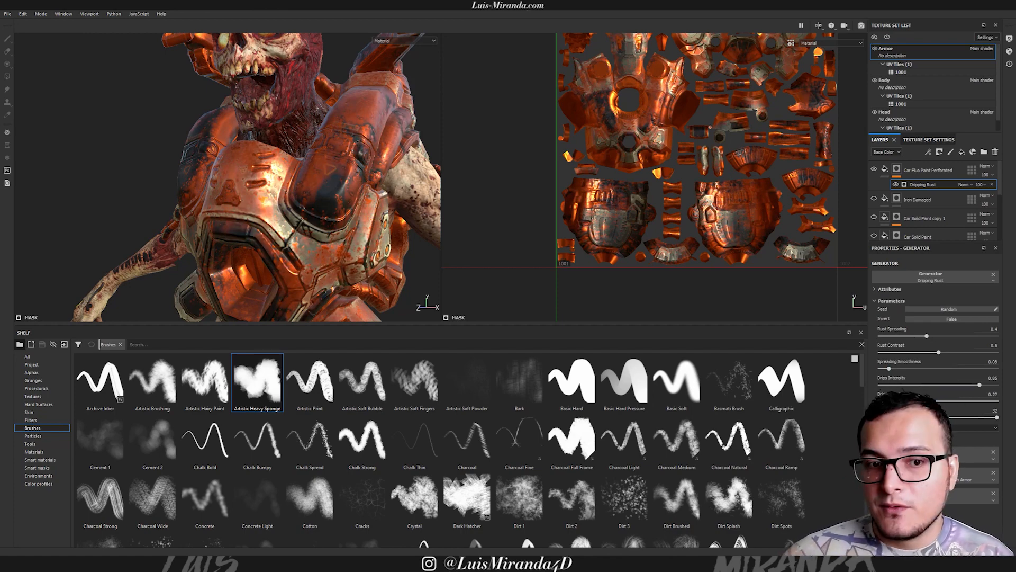
left_click_drag(291, 197, 180, 190, "alt")
right_click_drag(211, 188, 359, 181, "shift")
mouse_move(359, 182)
left_mouse_down("alt")
mouse_move(349, 182)
mouse_move(359, 186)
left_mouse_up("alt")
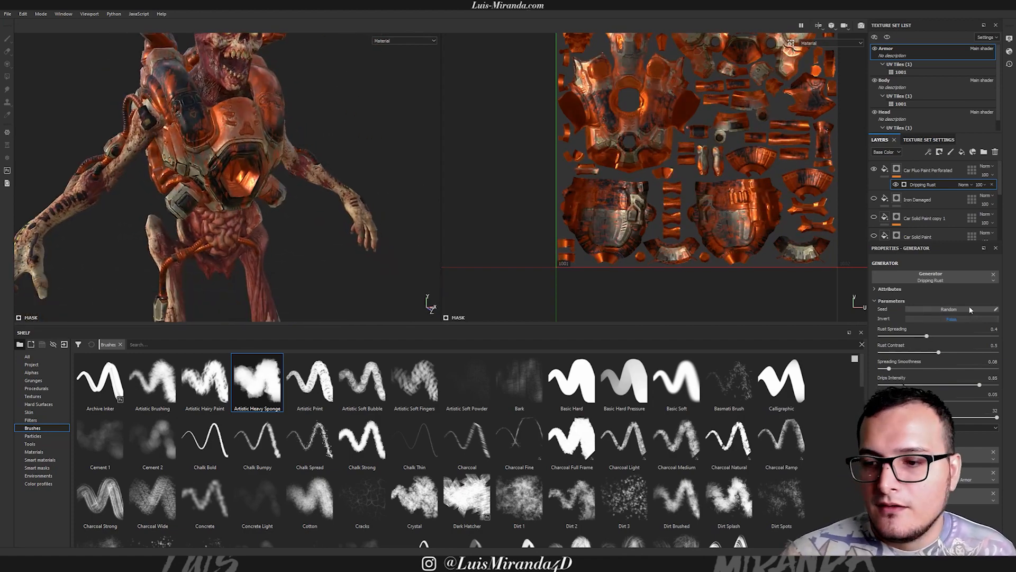
Replace the Dripping Rust generator on the paint mask with Dirt.
left_click(993, 275)
left_click(979, 276)
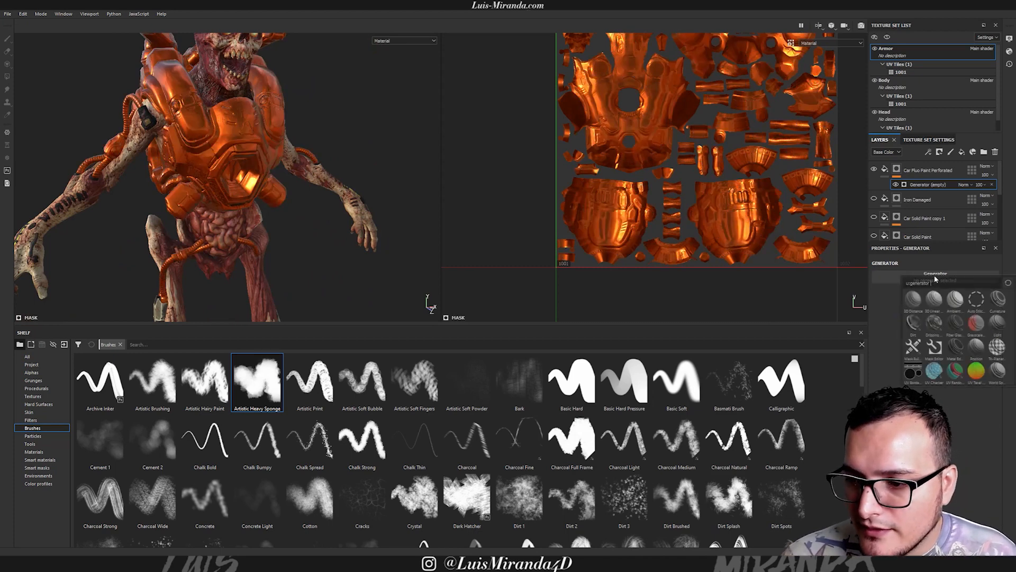
left_click(914, 324)
Set the Dirt generator's Dirt Level to 0.47, Dirt Contrast to 0.75 and Grunge Amount to 0.52.
left_click_drag(147, 170, 276, 196, "alt")
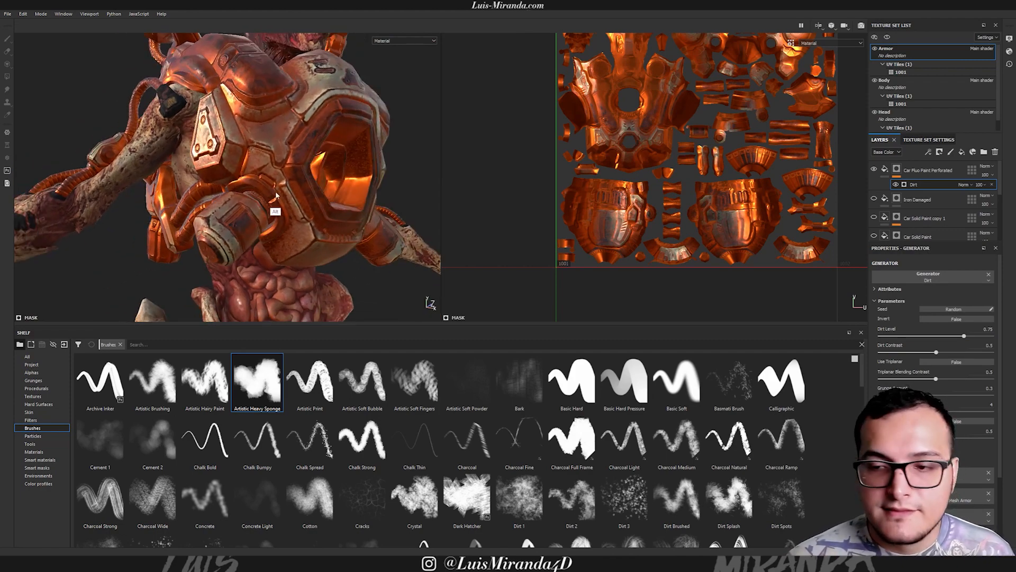
left_click_drag(963, 337, 934, 338)
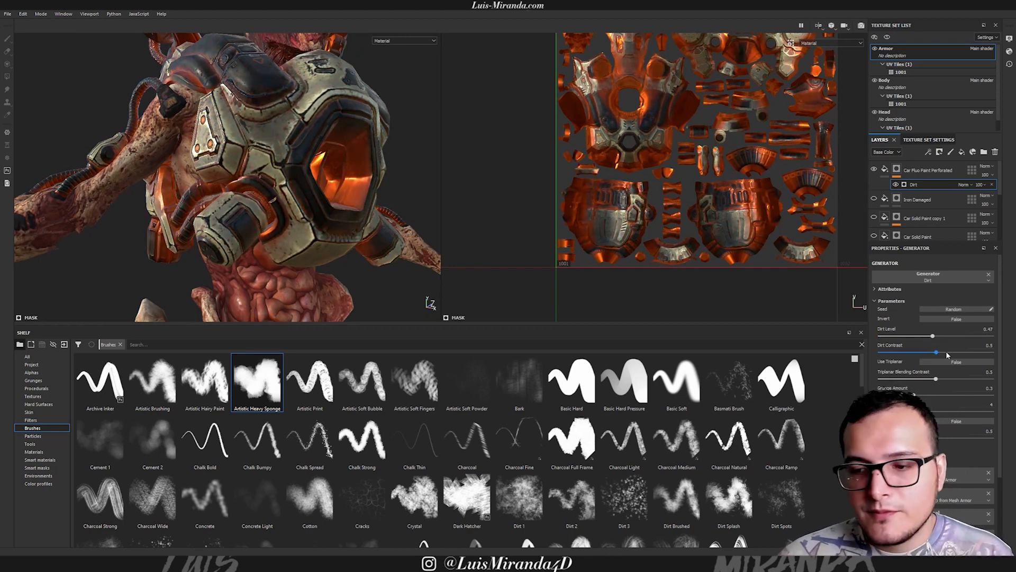
left_click_drag(938, 354, 966, 355)
left_click_drag(913, 395, 942, 393)
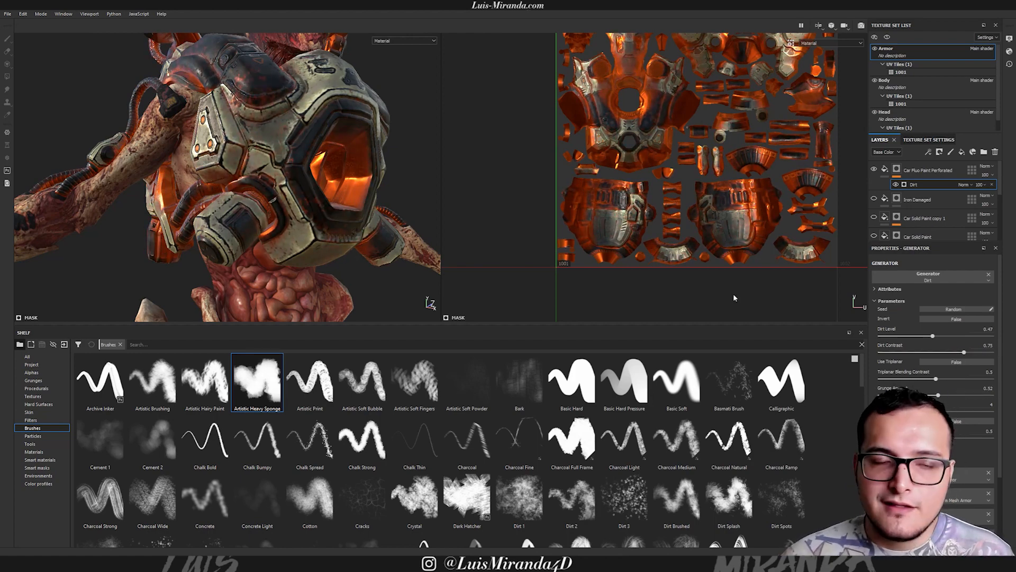
Review the project's baked mesh maps in the shelf and the Dirt generator's map inputs.
left_click_drag(327, 133, 270, 180, "alt")
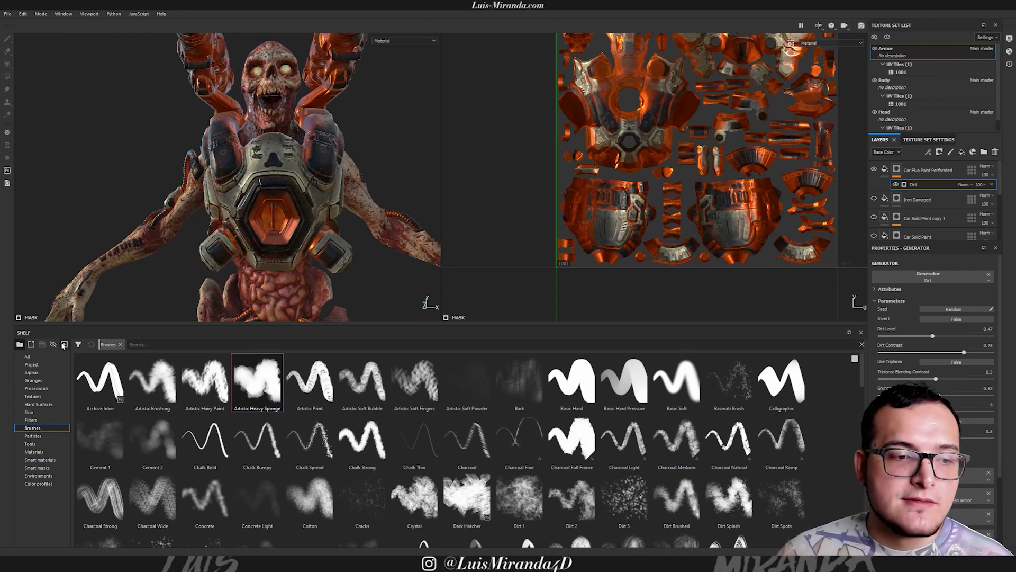
left_click(32, 364)
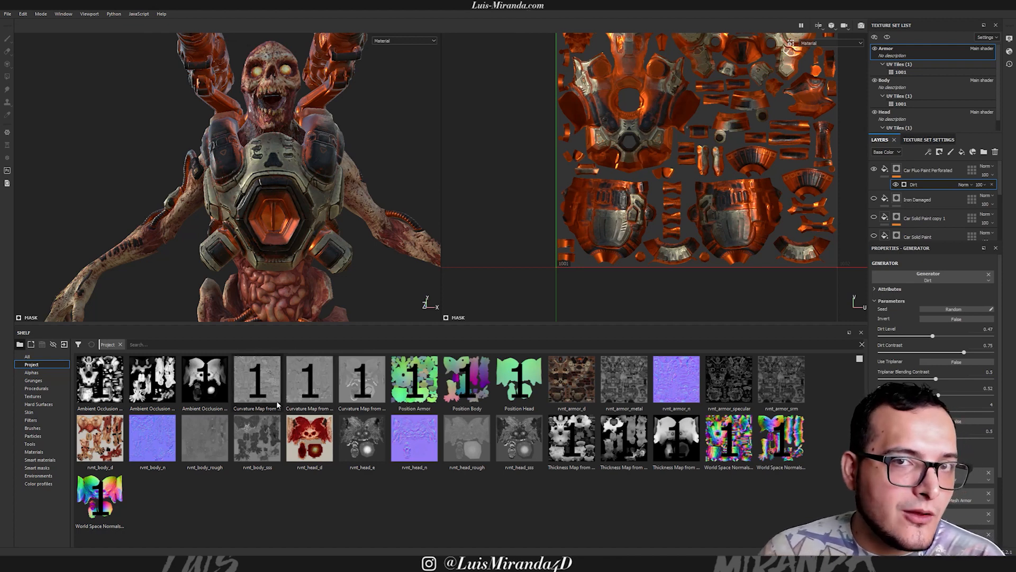
left_click_drag(1000, 445, 997, 492)
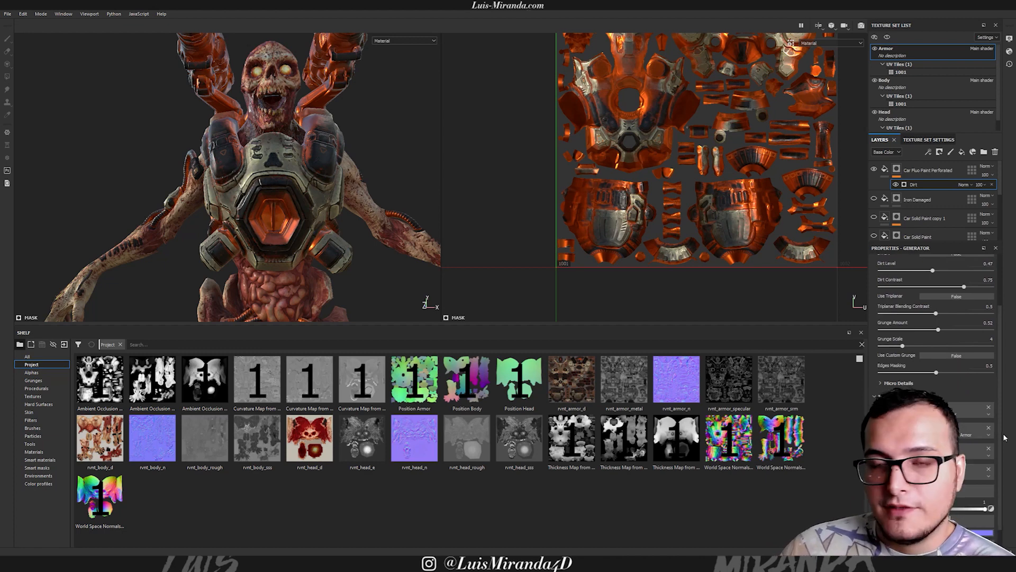
Try clearing the Dirt generator's first two mesh map inputs, and undo the removals.
left_click(989, 408)
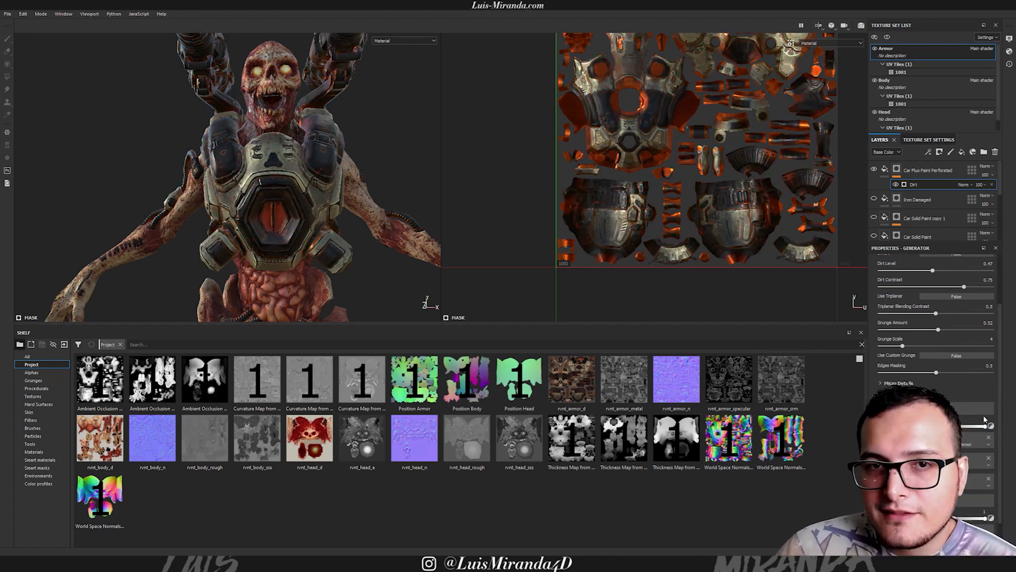
left_click(988, 438)
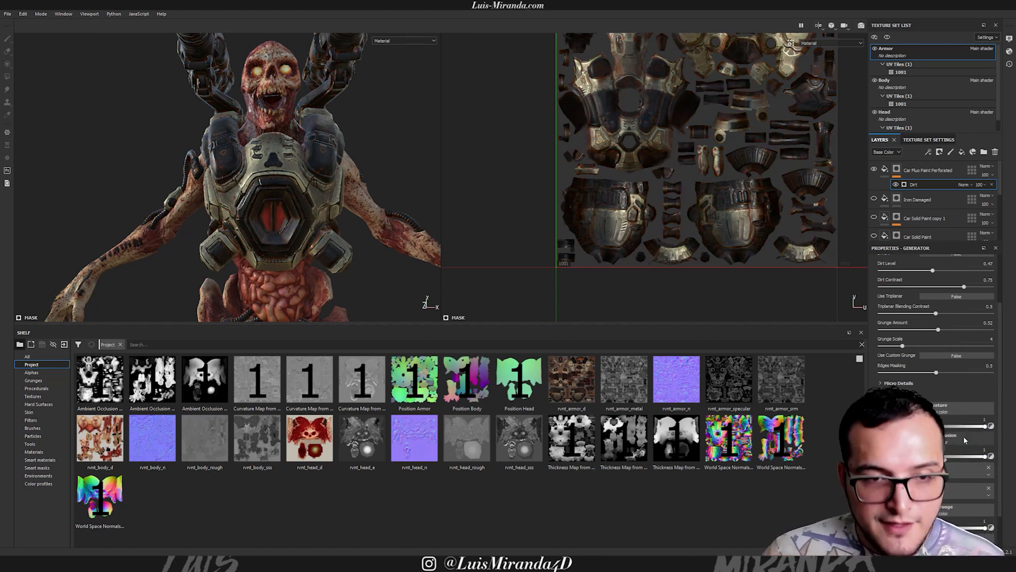
key("ctrl+z")
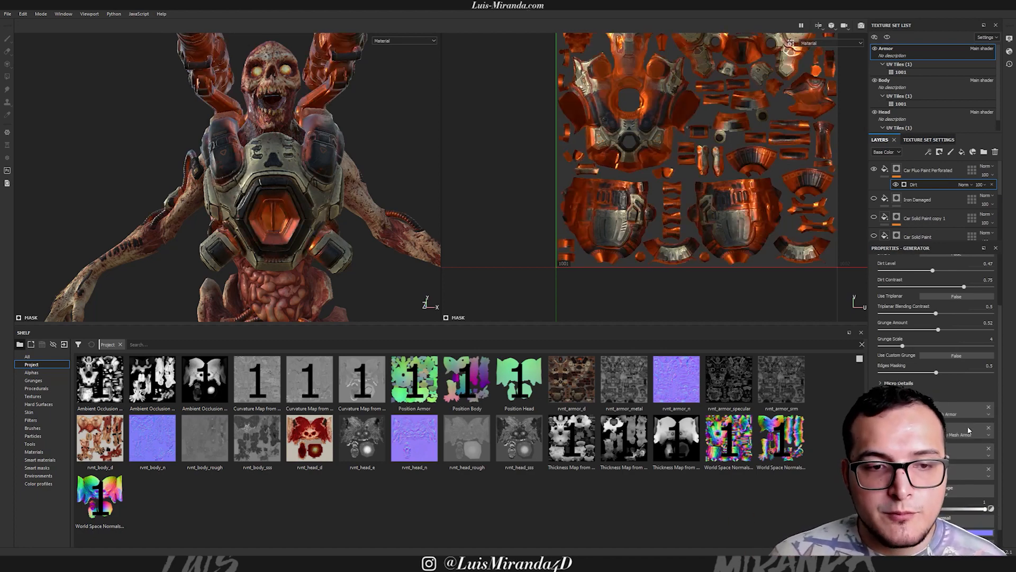
Examine the Dirt-masked orange paint on the armor's chest and shoulders from several angles.
left_click_drag(363, 213, 255, 221, "alt")
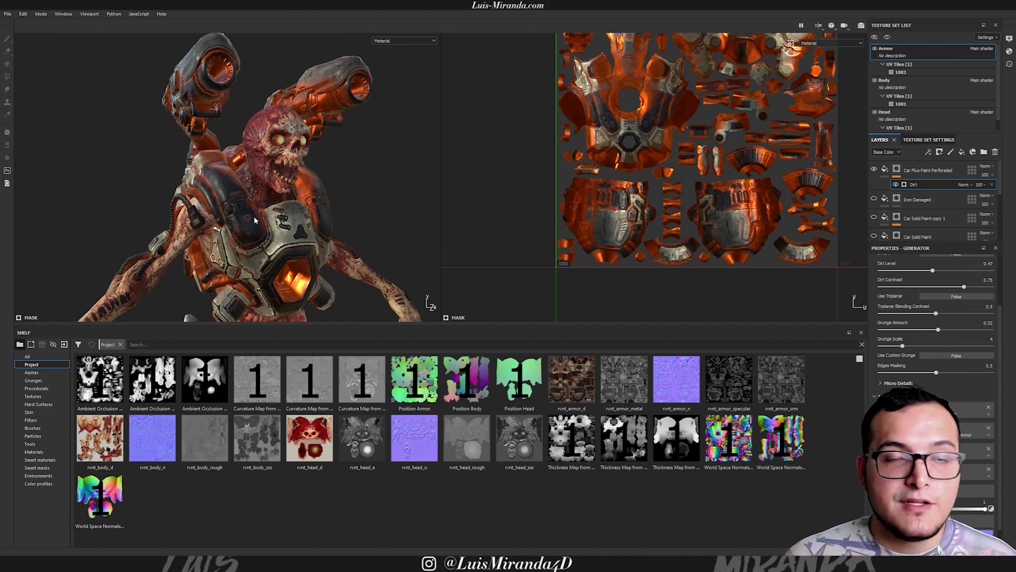
left_click_drag(236, 229, 276, 155, "alt")
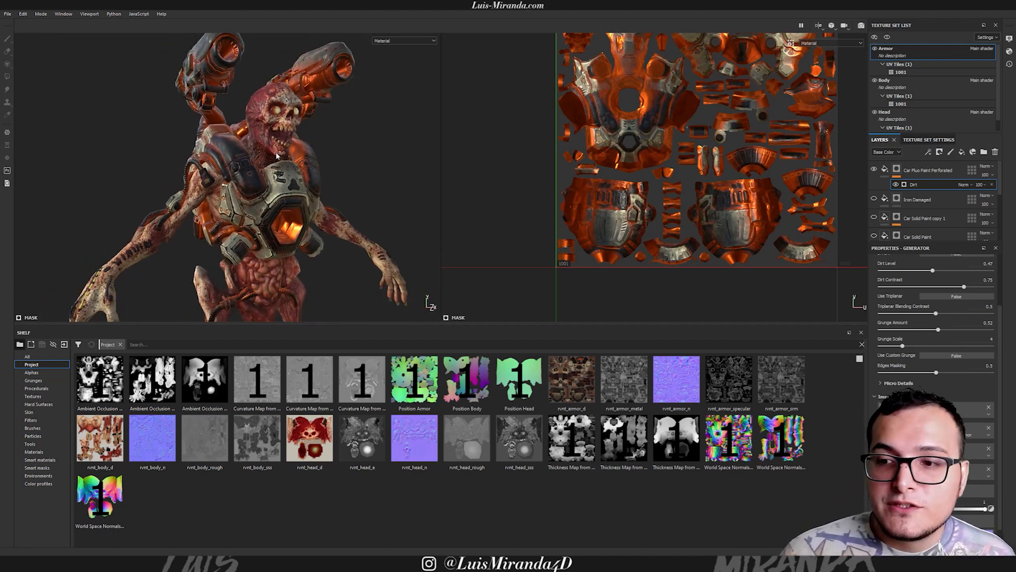
right_click_drag(269, 172, 408, 141, "alt")
left_click_drag(408, 141, 266, 150, "alt")
right_click_drag(266, 150, 303, 189, "alt")
left_click_drag(302, 189, 258, 169, "alt")
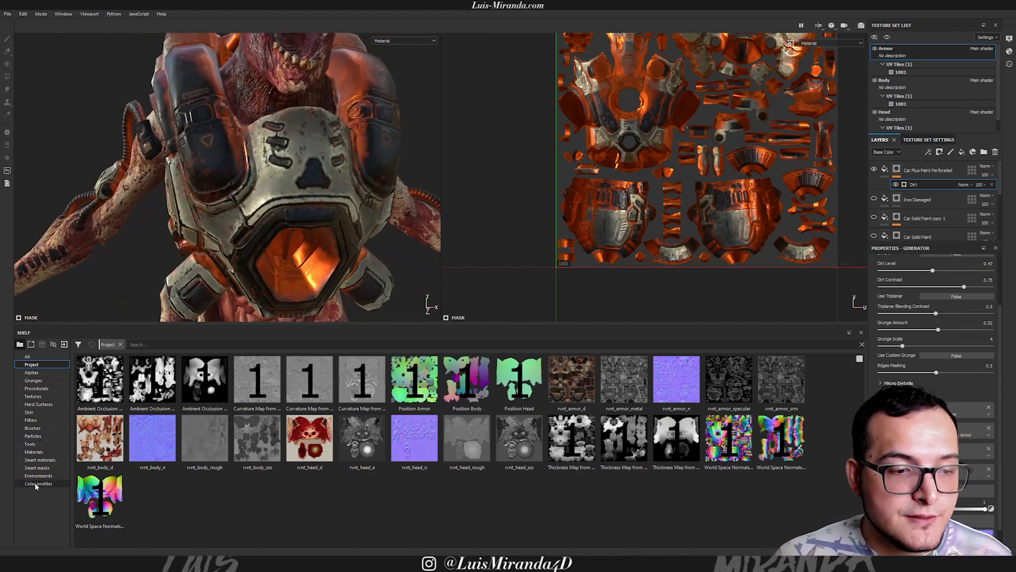
Add the MatFx Detail Edge Wear filter from the Filters library above the Car Fluo Paint Perforated layer.
left_click(32, 419)
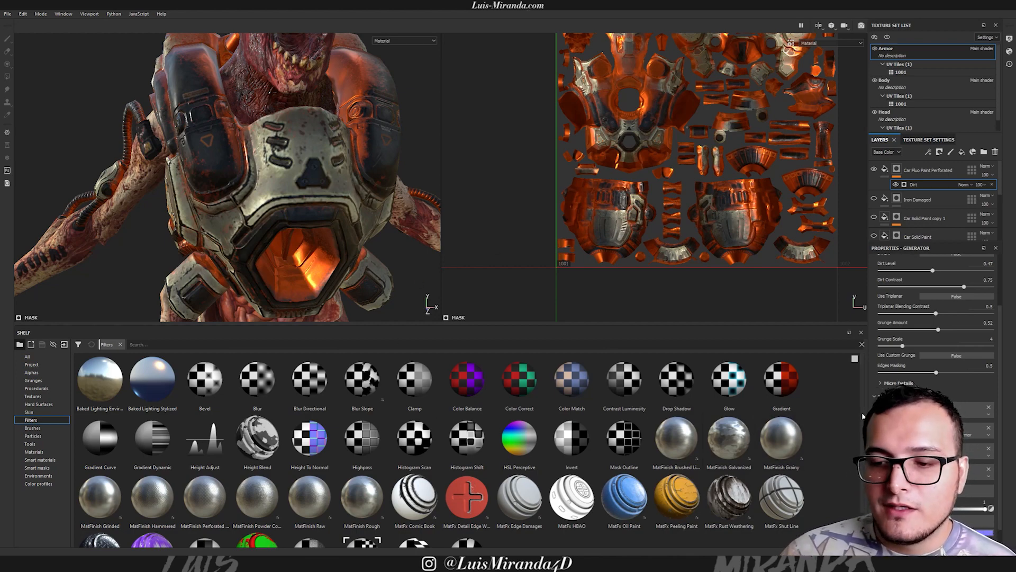
scroll(475, 455, "down", 1)
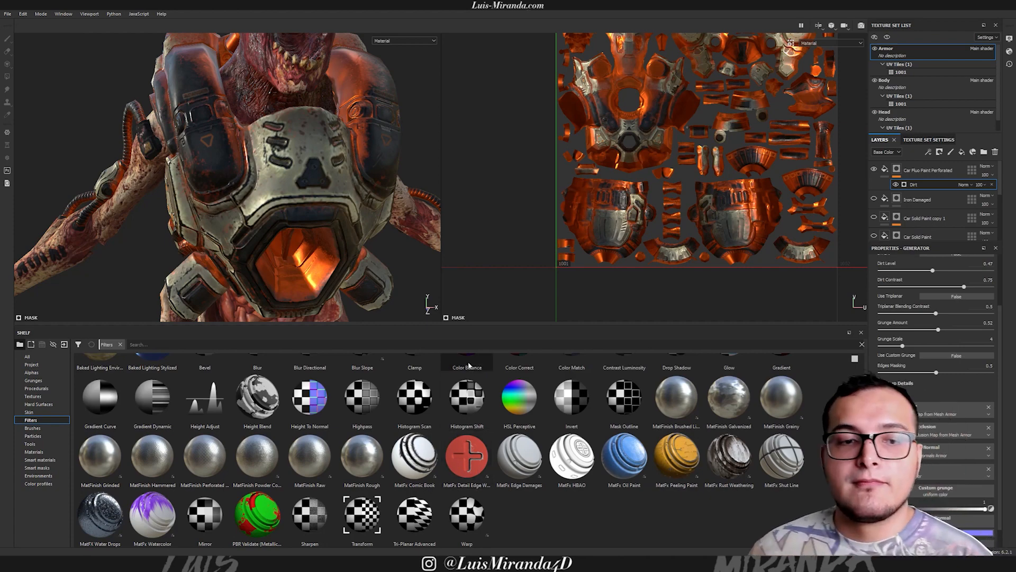
left_click_drag(283, 193, 311, 191, "alt")
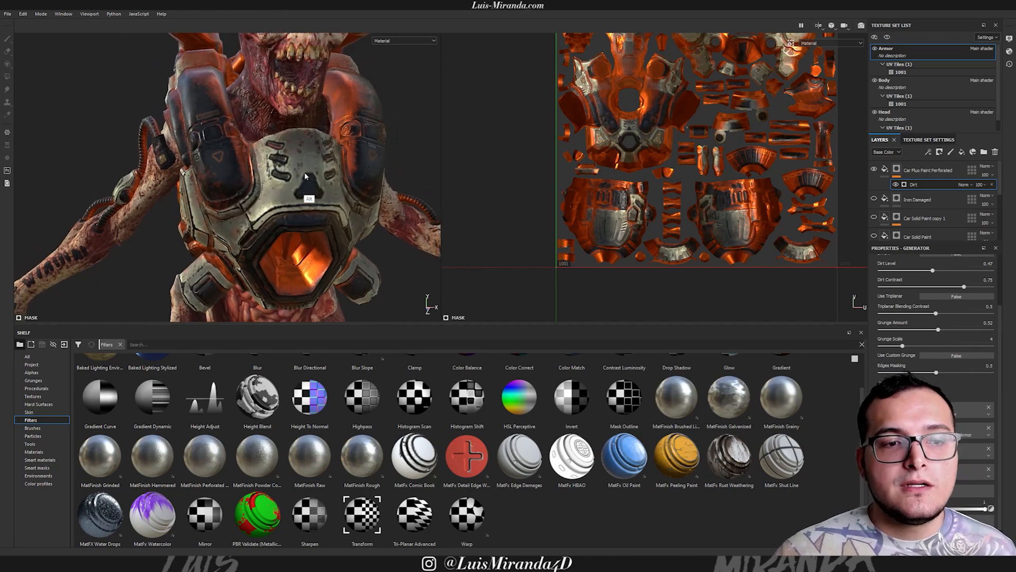
left_click_drag(236, 136, 229, 85, "alt")
left_click_drag(229, 128, 315, 127, "alt")
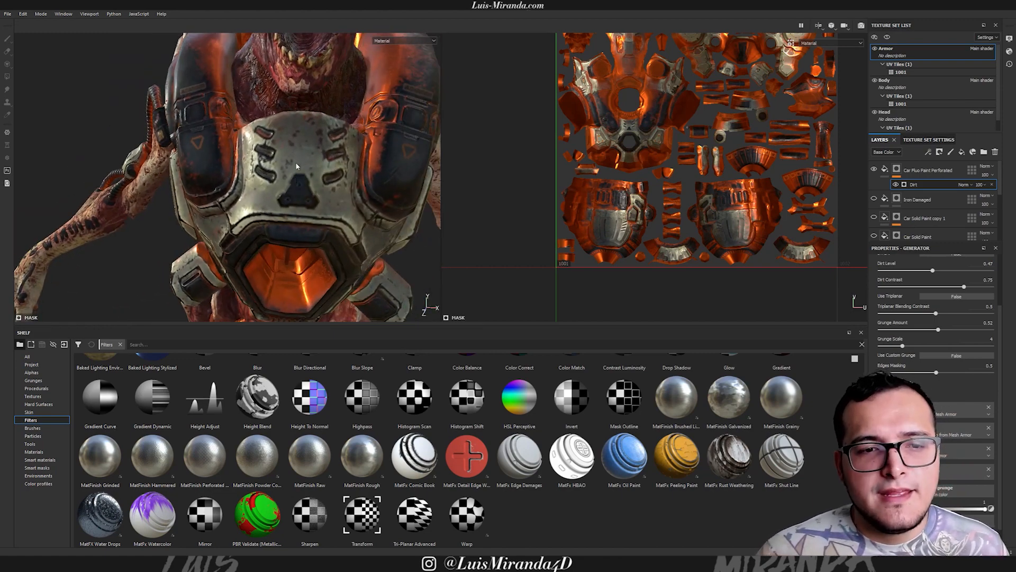
left_click_drag(364, 176, 386, 145, "alt")
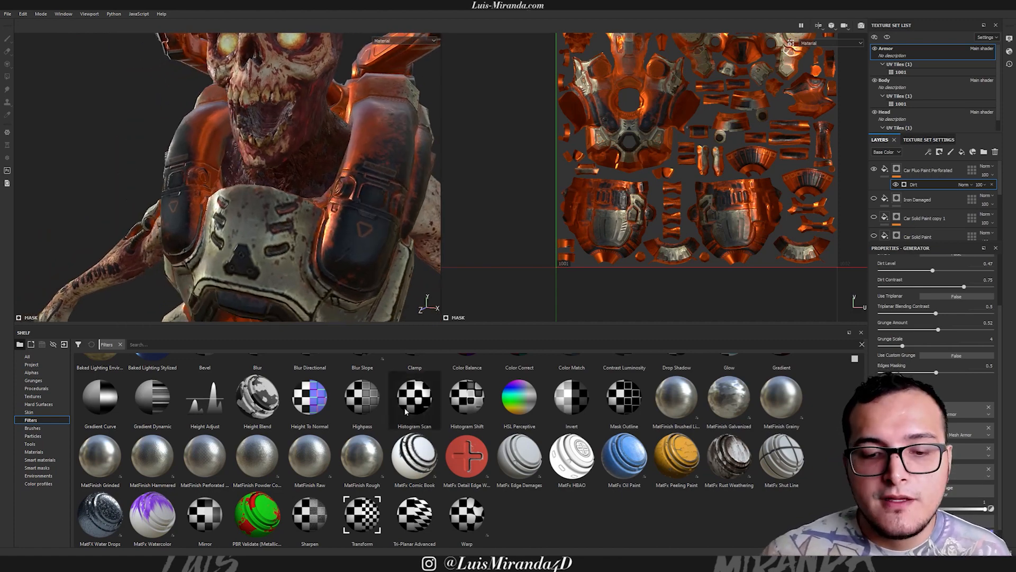
middle_click_drag(255, 239, 292, 208, "alt")
right_click_drag(297, 205, 413, 164, "alt")
middle_click_drag(352, 209, 338, 173, "alt")
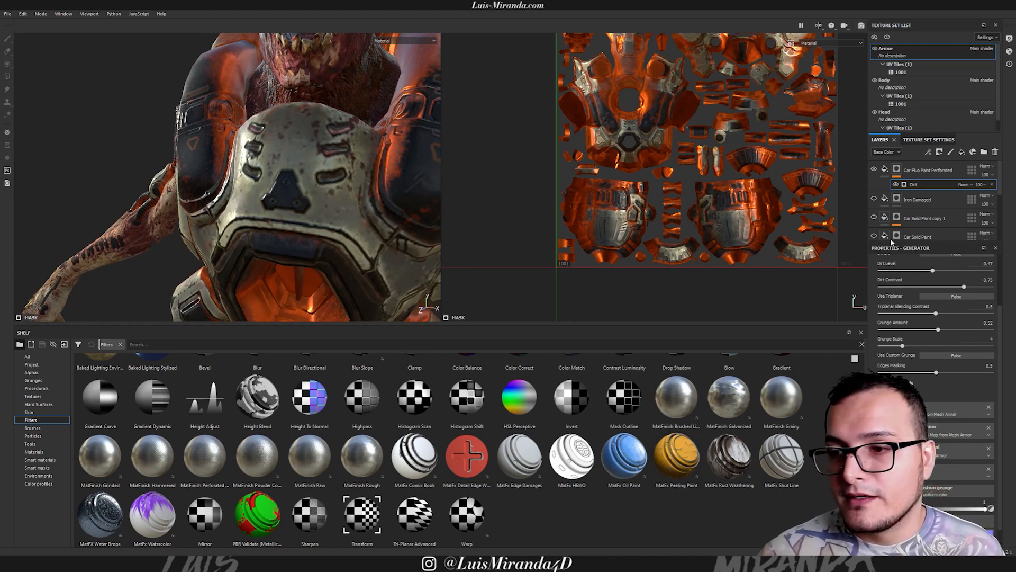
left_click_drag(467, 455, 888, 168)
left_click_drag(299, 161, 231, 187, "alt")
left_click_drag(326, 187, 214, 271, "alt")
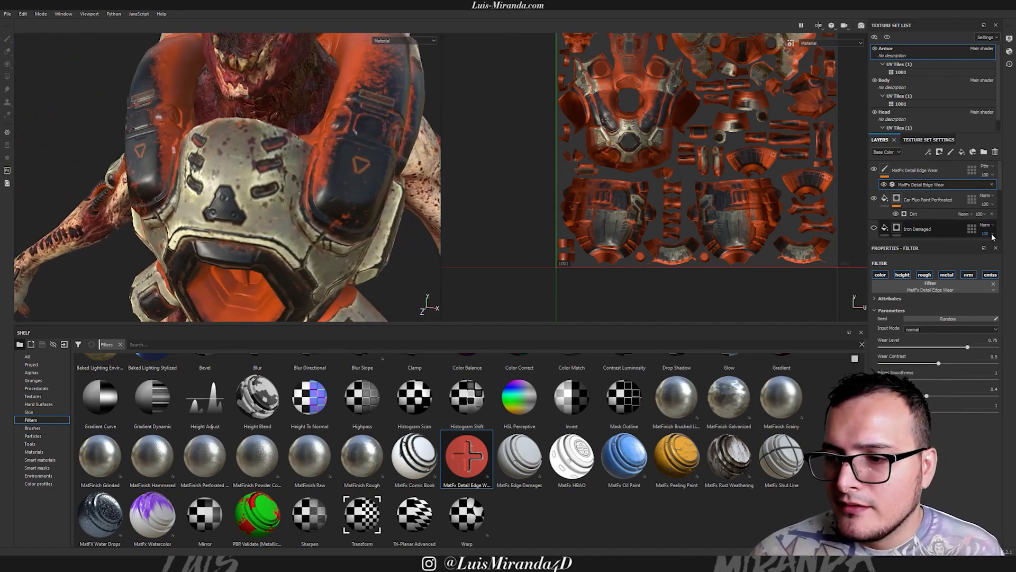
Add a paint layer between the MatFx Detail Edge Wear and Car Fluo Paint Perforated layers, and hide the Car Fluo layer.
left_click(951, 153)
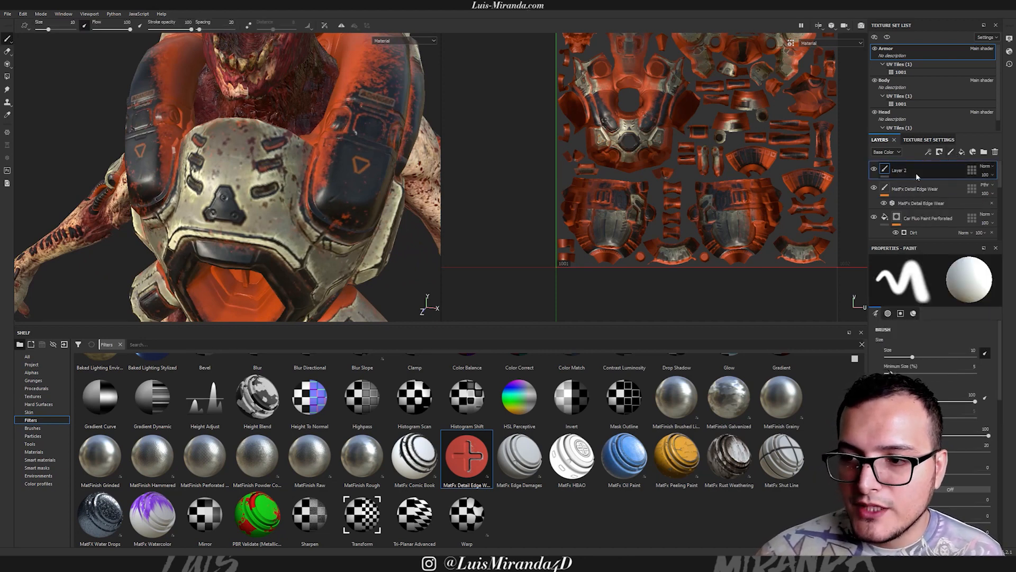
mouse_move(923, 175)
left_mouse_down()
mouse_move(952, 214)
mouse_move(930, 230)
mouse_move(948, 214)
mouse_move(962, 220)
left_mouse_up()
left_click(874, 217)
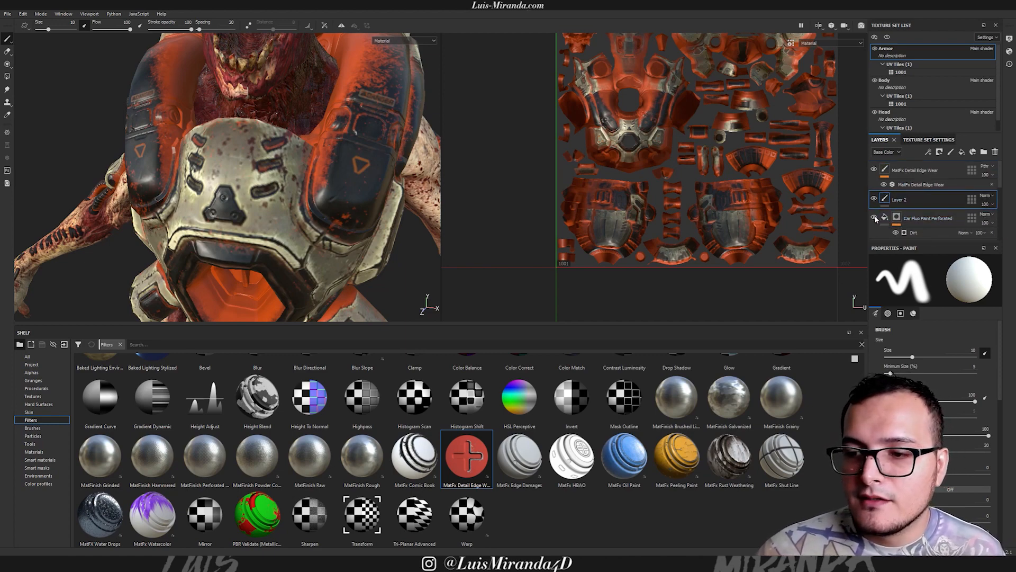
middle_click_drag(323, 205, 341, 198, "alt")
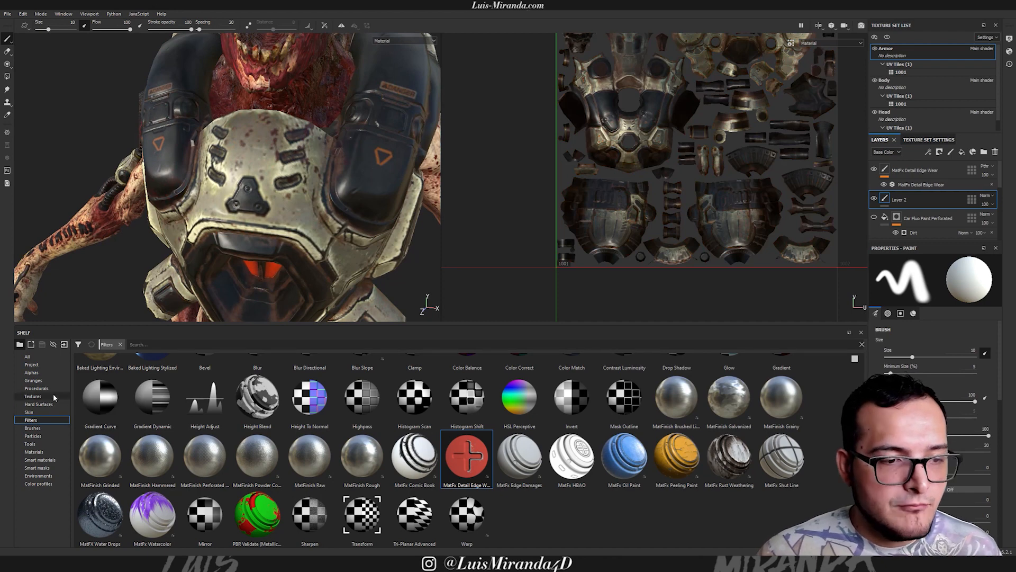
Limit the brush to the color and normal channels, using Circle Bump Small from the Hard Surfaces library as its normal.
left_click(37, 404)
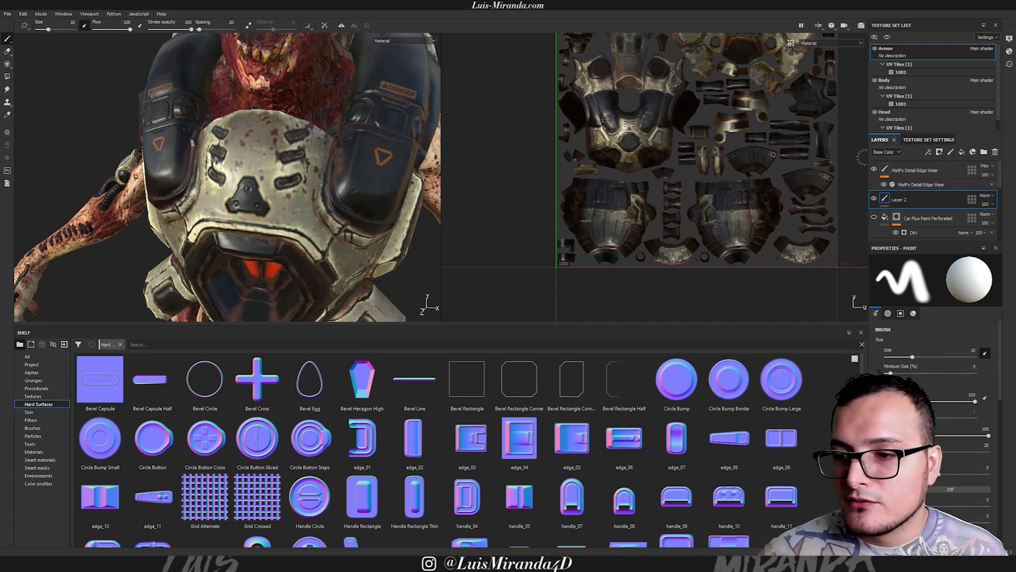
left_click_drag(999, 346, 1000, 437)
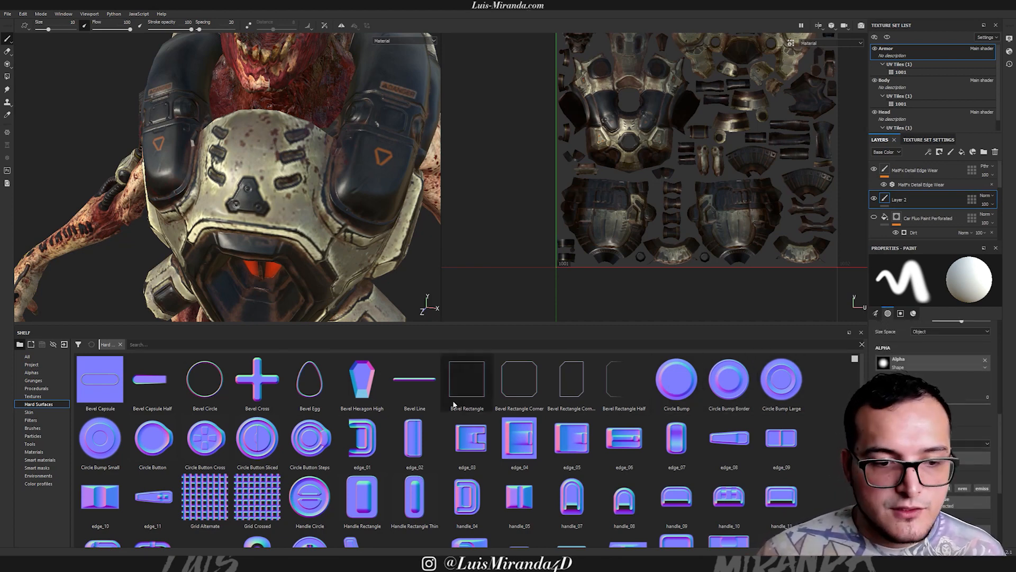
left_click_drag(101, 438, 120, 419)
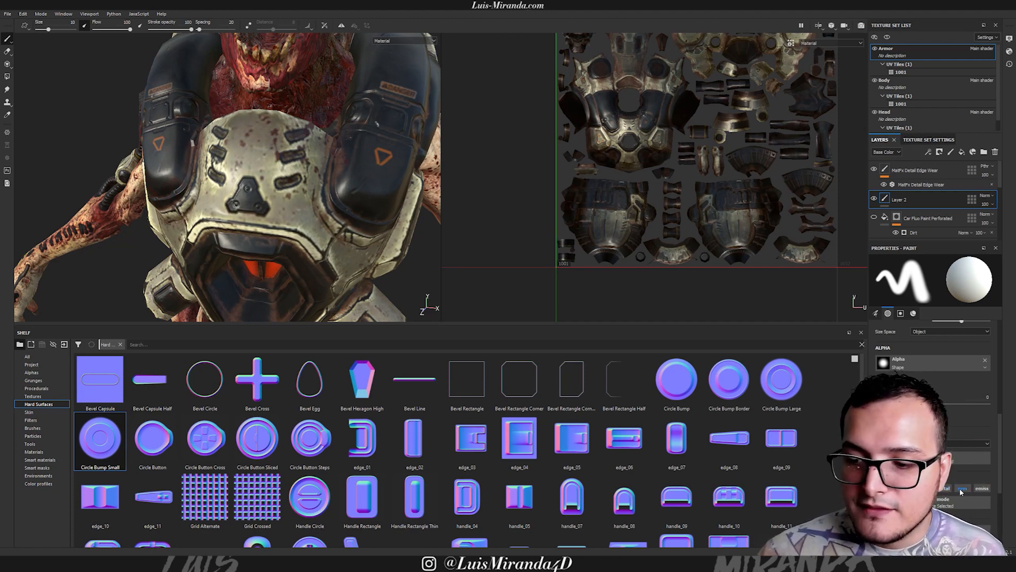
scroll(964, 492, "down", 3)
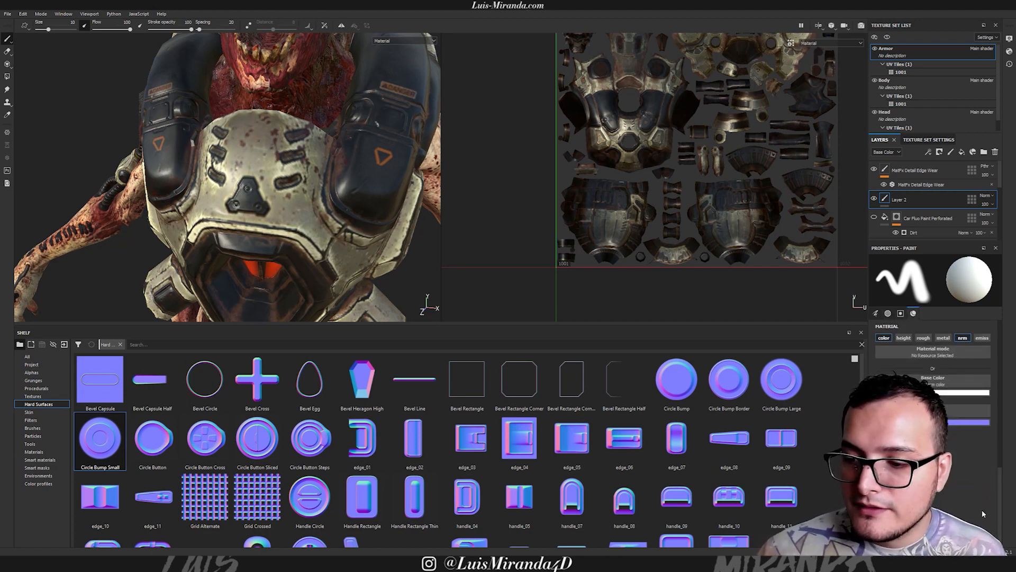
left_click_drag(107, 448, 961, 417)
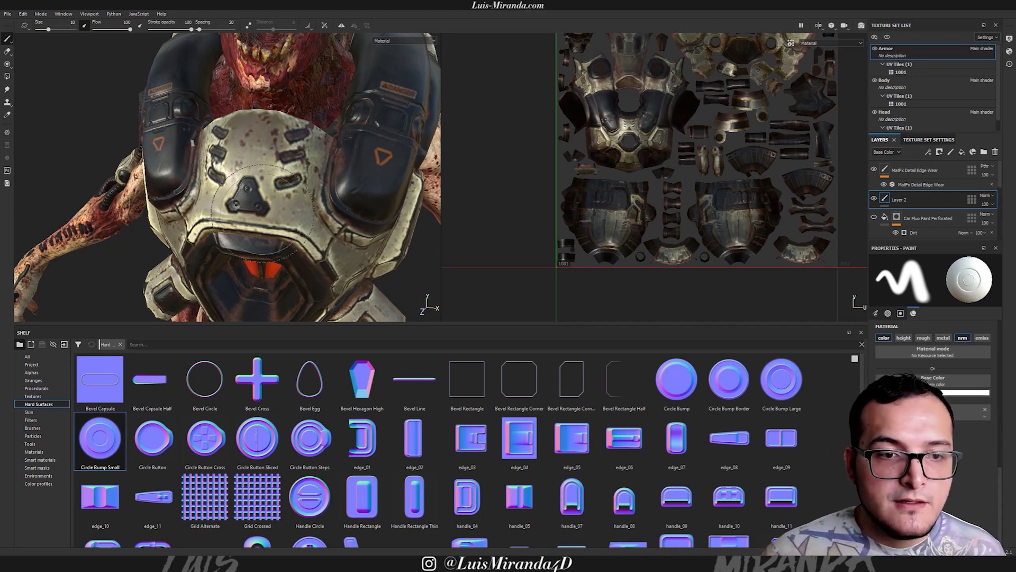
Try stamping Circle Bump Small on the chest plate with color enabled, and undo the stamp.
right_click_drag(249, 169, 448, 125, "alt")
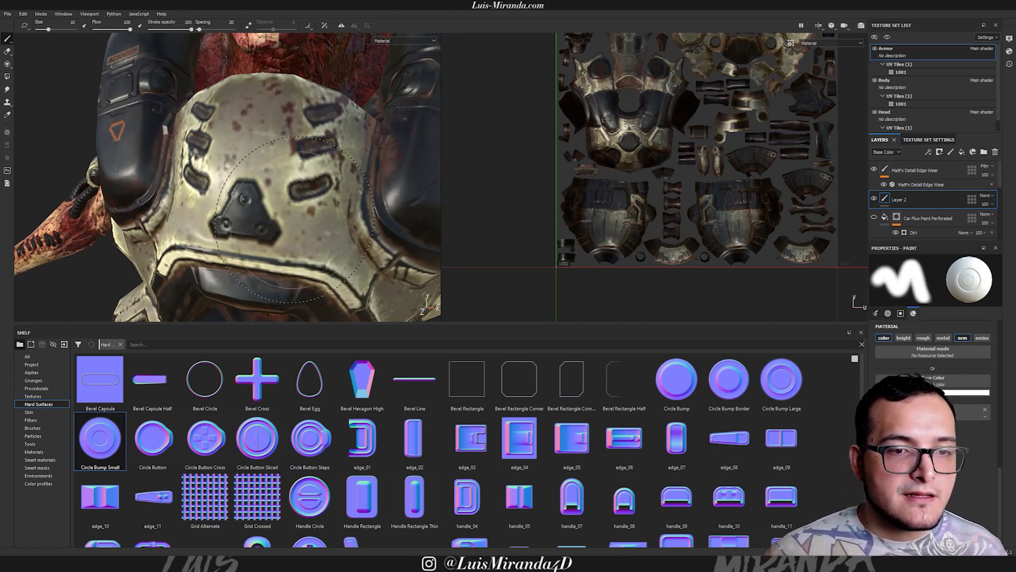
left_click(256, 156)
left_click_drag(266, 222, 332, 197, "alt")
key("ctrl+z")
Disable the brush's color channel, shrink the brush, and stamp Circle Bump Small on the upper chest plate.
left_click(884, 338)
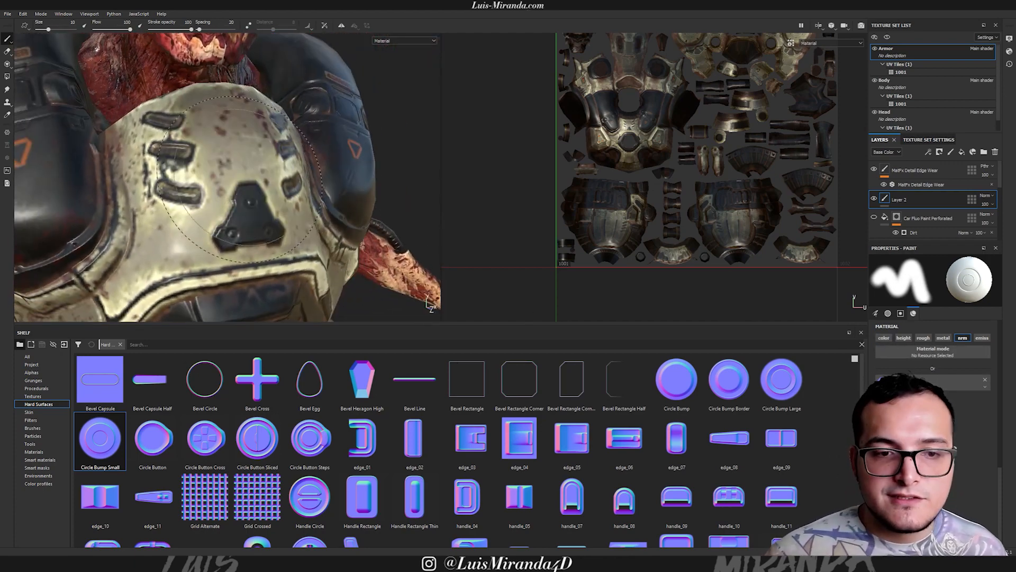
right_click_drag(226, 177, 207, 164, "ctrl")
left_click(238, 140)
mouse_move(238, 140)
left_mouse_down("alt")
mouse_move(208, 201)
mouse_move(307, 202)
mouse_move(245, 166)
mouse_move(309, 175)
mouse_move(299, 192)
left_mouse_up("alt")
right_click_drag(299, 191, 249, 185, "shift")
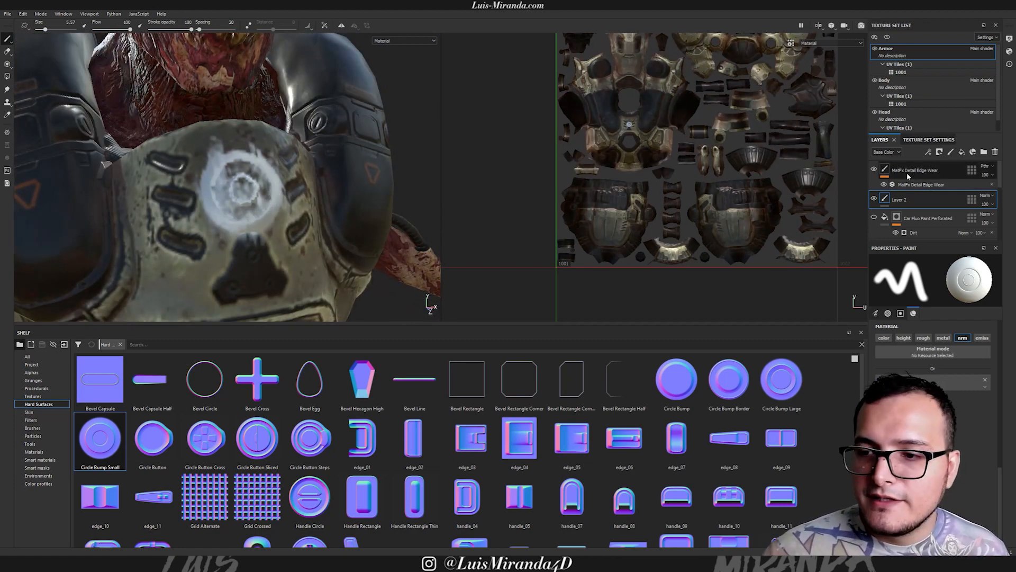
Hide the MatFx Detail Edge Wear layer and inspect the chest plate without its wear effect.
left_click(875, 170)
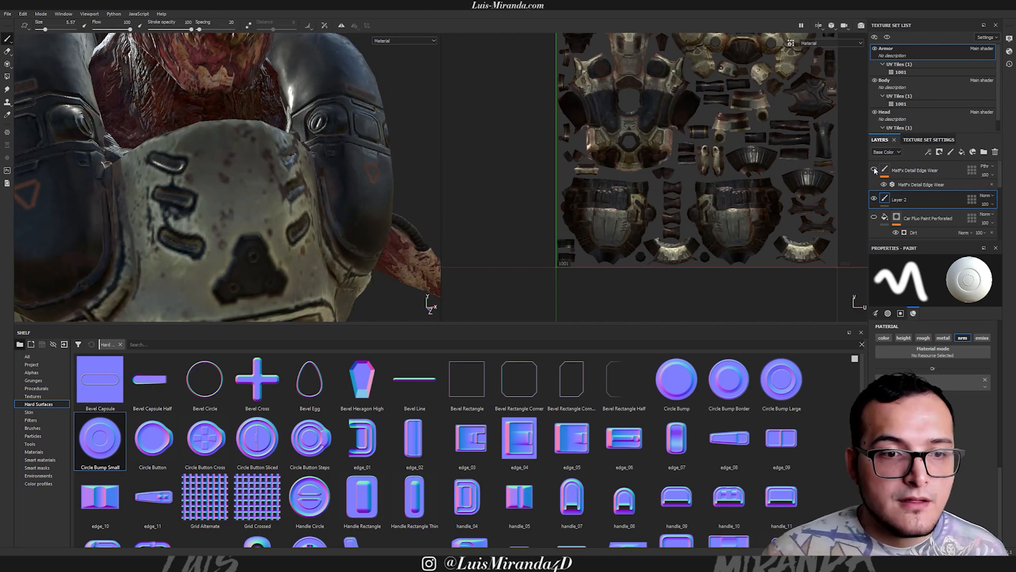
left_click_drag(269, 214, 325, 145, "alt")
right_click_drag(358, 138, 366, 136, "alt")
right_click_drag(233, 120, 121, 188, "alt")
Set the Armor texture set's size to 4096.
left_click(931, 139)
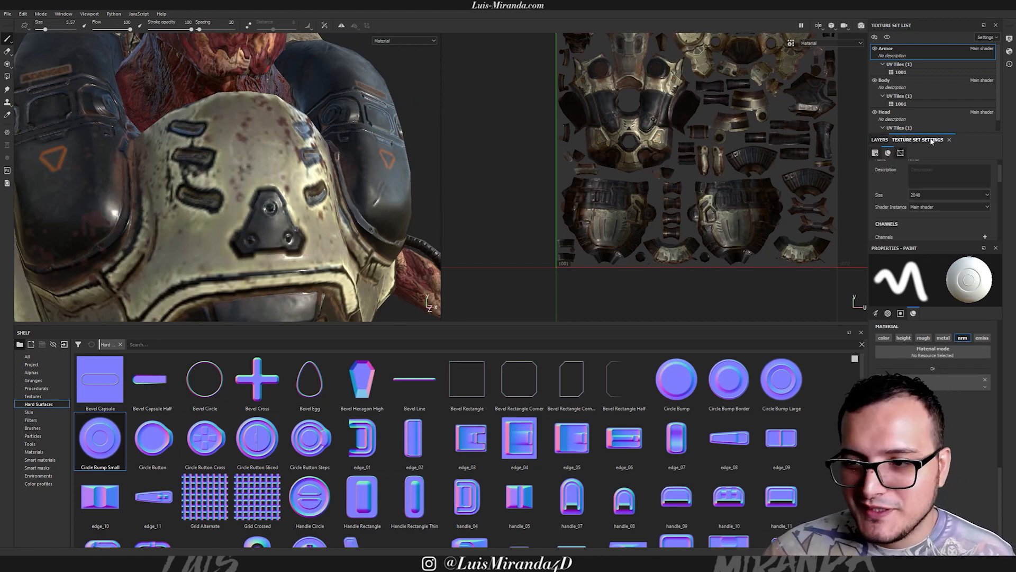
left_click(925, 196)
left_click(919, 228)
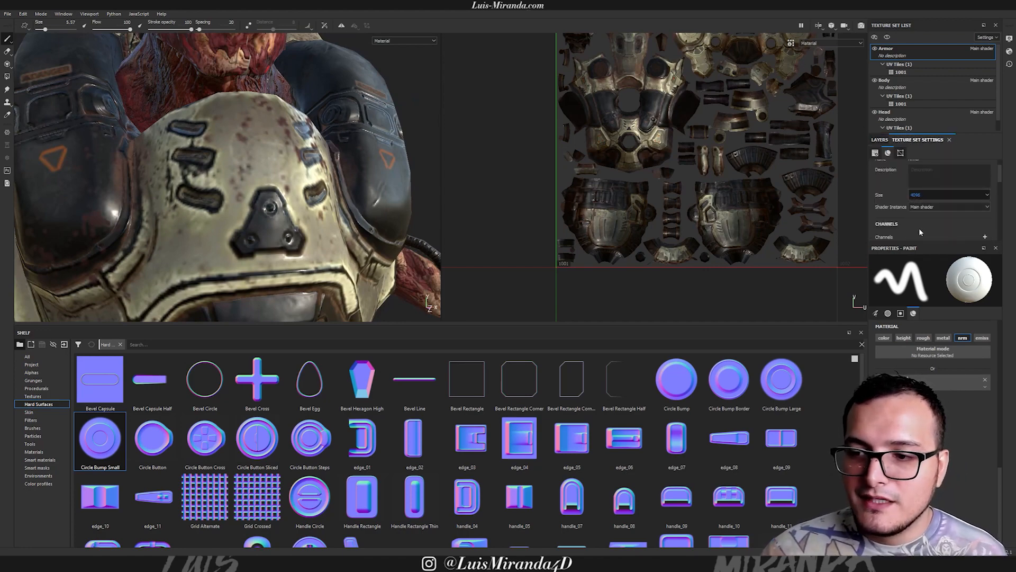
Reduce the brush size to 2.44 and stamp a smaller Circle Bump Small directly above the first chest bump.
middle_click_drag(258, 155, 259, 183, "alt")
right_click_drag(258, 182, 288, 164, "alt")
left_click_drag(288, 164, 254, 171, "alt")
right_click_drag(254, 171, 266, 185, "alt")
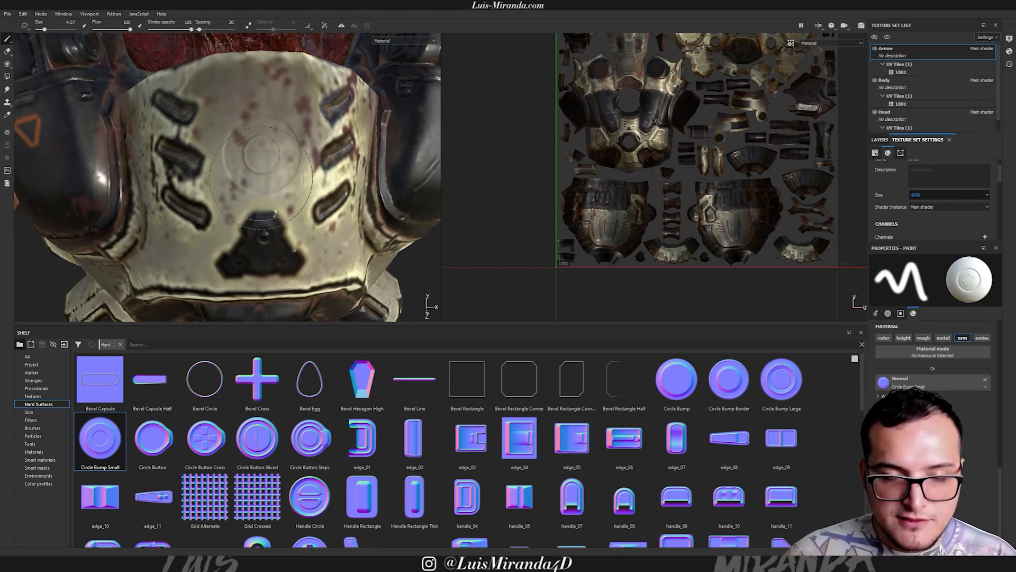
key("[")
key("[")
key("[")
key("[")
left_click(271, 96)
mouse_move(288, 195)
left_mouse_down("alt")
mouse_move(237, 183)
mouse_move(287, 198)
left_mouse_up("alt")
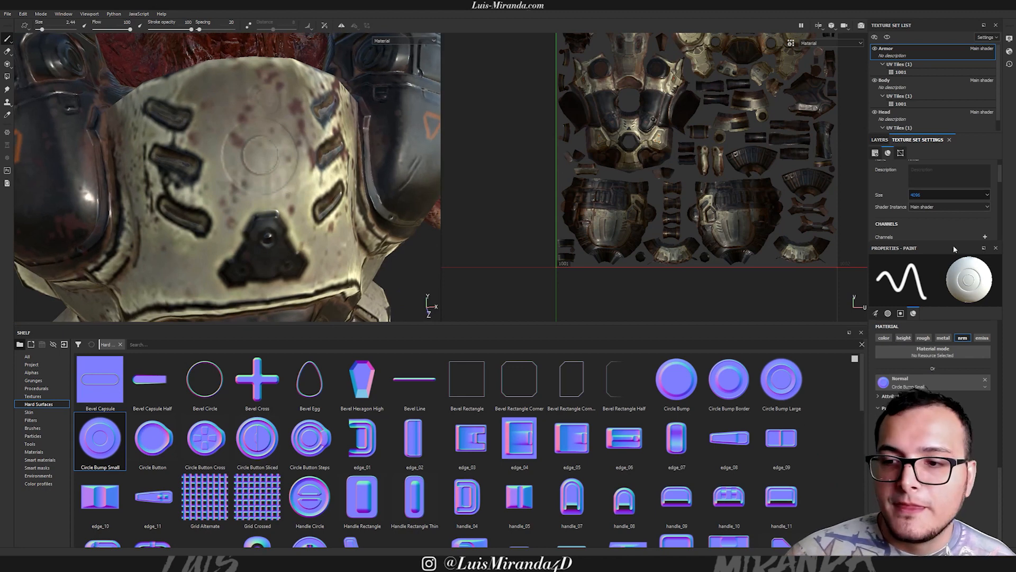
Show the MatFx Detail Edge Wear layer again and inspect the wear around the stamped chest bumps.
left_click(880, 139)
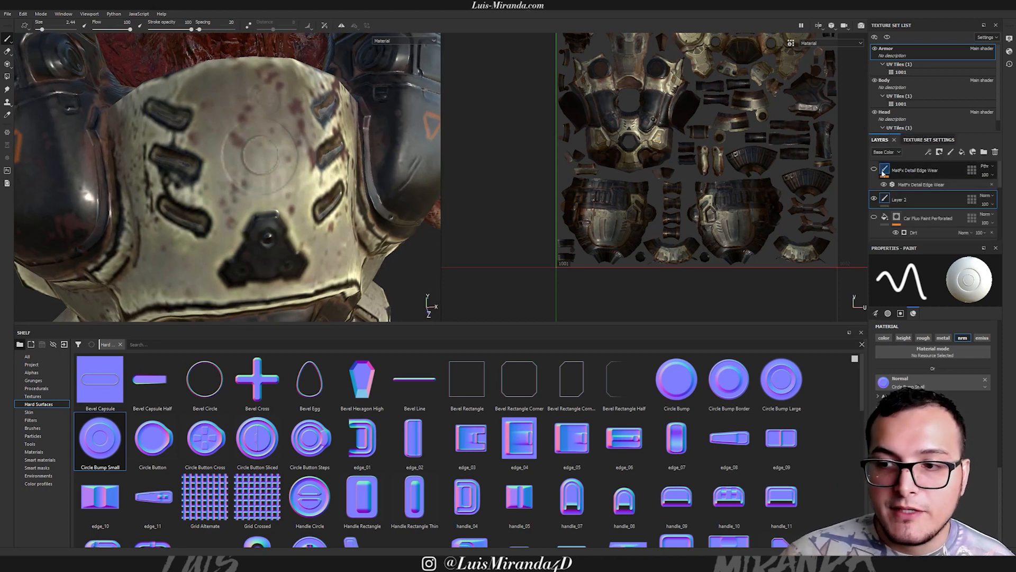
left_click(875, 169)
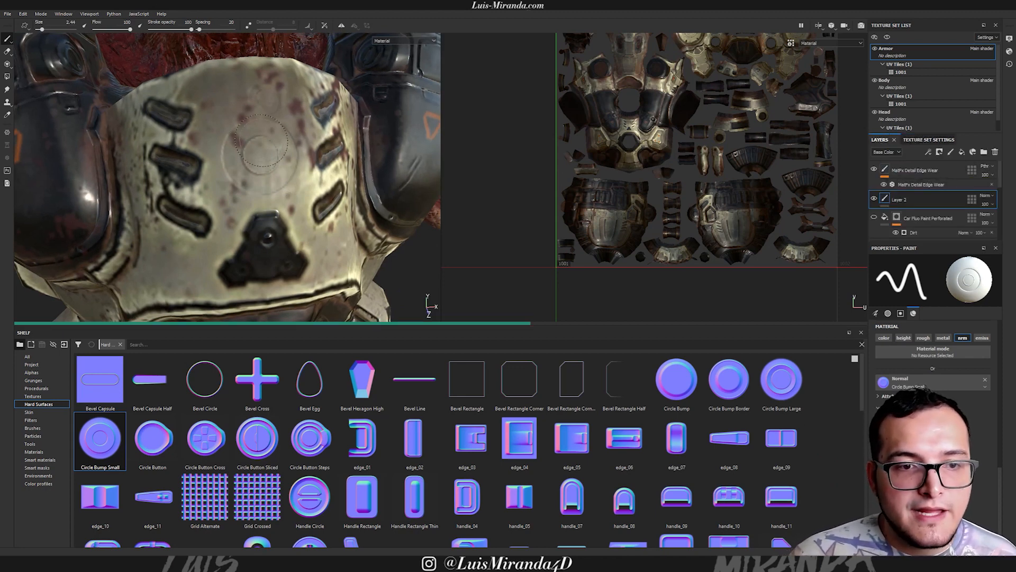
mouse_move(231, 156)
left_mouse_down("alt")
mouse_move(312, 145)
mouse_move(265, 143)
left_mouse_up("alt")
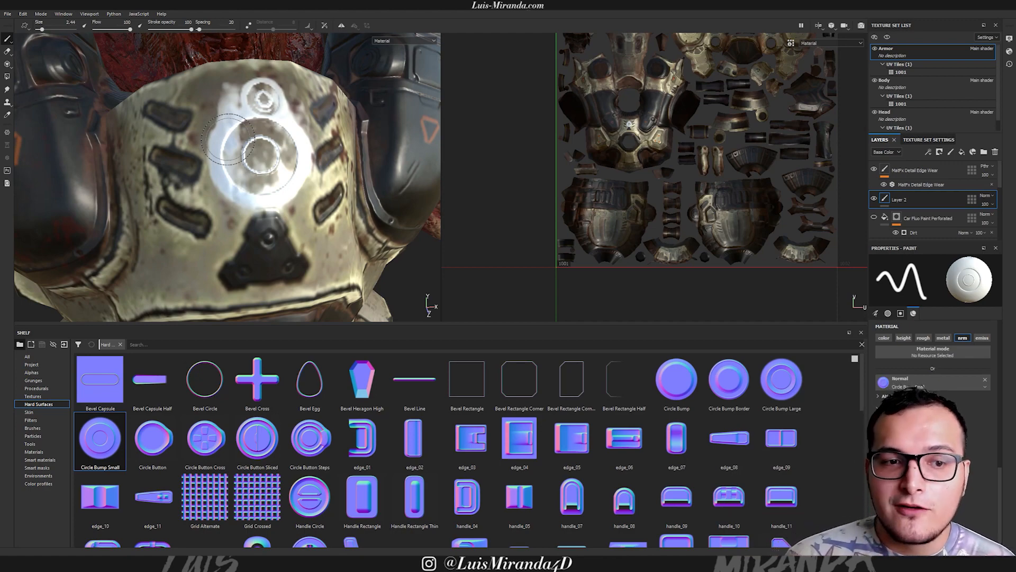
left_click_drag(228, 139, 289, 117, "alt")
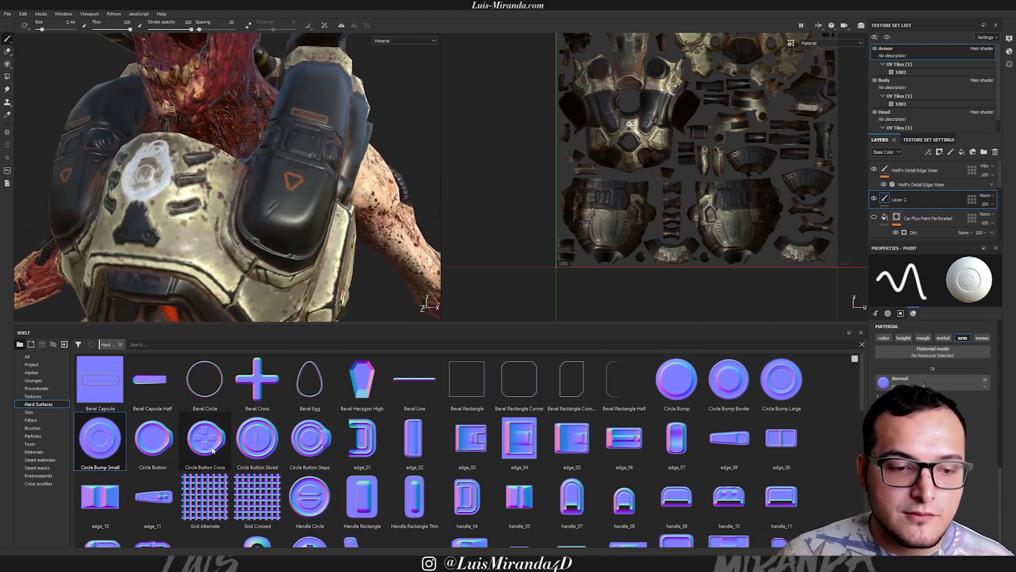
Assign Bevel Cross as the brush's normal and stamp it below the orange triangle on the black shoulder pad.
mouse_move(258, 379)
left_mouse_down()
mouse_move(907, 365)
mouse_move(916, 377)
left_mouse_up()
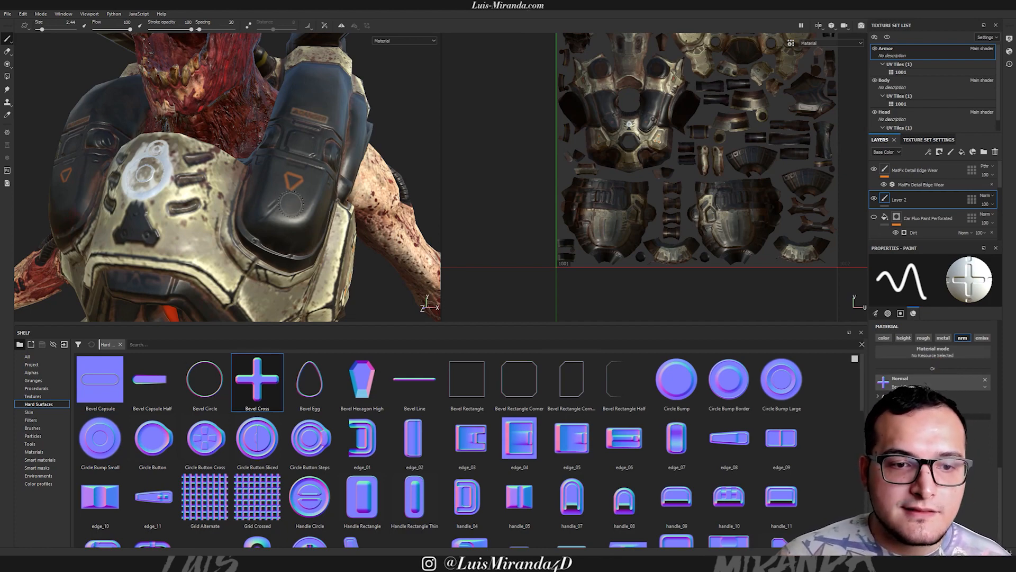
left_click(293, 205)
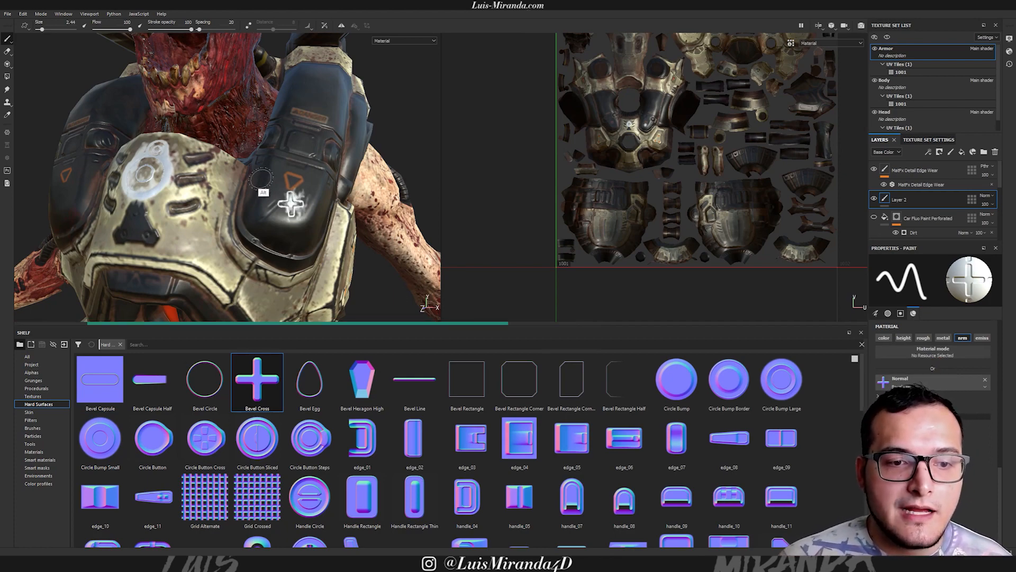
mouse_move(261, 182)
left_mouse_down("alt")
mouse_move(526, 139)
mouse_move(227, 218)
mouse_move(267, 217)
mouse_move(167, 259)
mouse_move(283, 212)
left_mouse_up("alt")
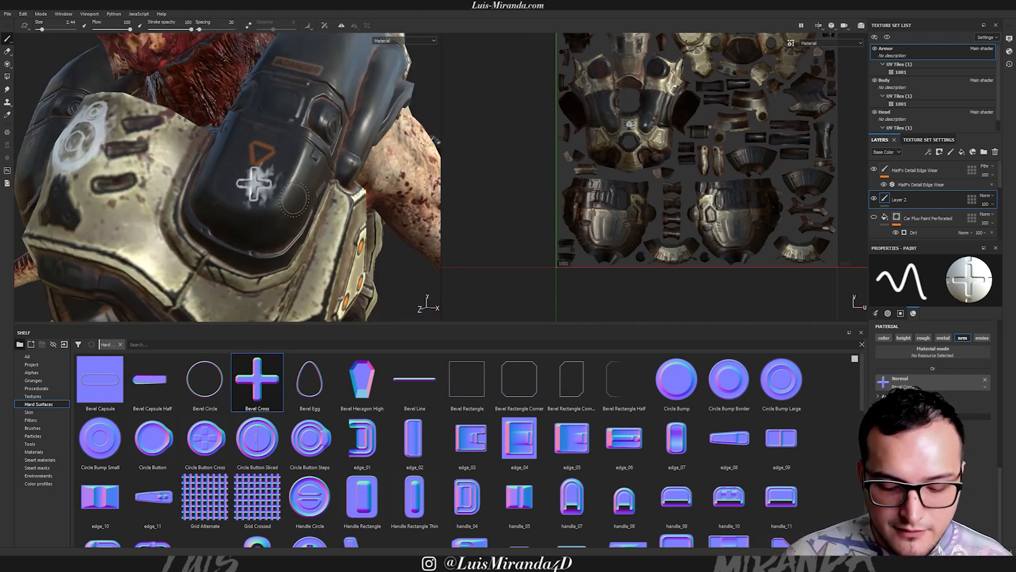
Enlarge the brush to about 17 and stamp a large Bevel Cross on the same black shoulder pad.
right_click_drag(284, 212, 331, 209, "ctrl")
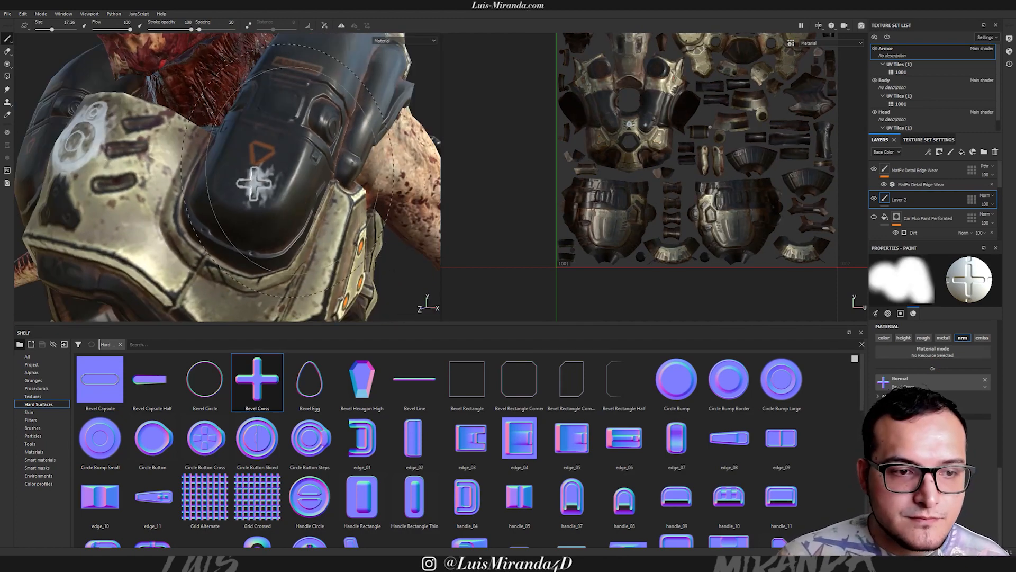
right_click_drag(281, 149, 245, 147, "alt")
middle_click_drag(246, 148, 291, 218, "alt")
left_click_drag(291, 217, 281, 239, "alt")
left_click(312, 142)
left_click_drag(361, 246, 317, 159, "alt")
right_click_drag(318, 159, 559, 148, "alt")
mouse_move(352, 153)
left_mouse_down("alt")
mouse_move(413, 176)
mouse_move(409, 145)
mouse_move(361, 159)
left_mouse_up("alt")
right_click_drag(362, 160, 18, 230, "shift")
mouse_move(183, 198)
left_mouse_down("alt")
mouse_move(256, 197)
mouse_move(192, 204)
left_mouse_up("alt")
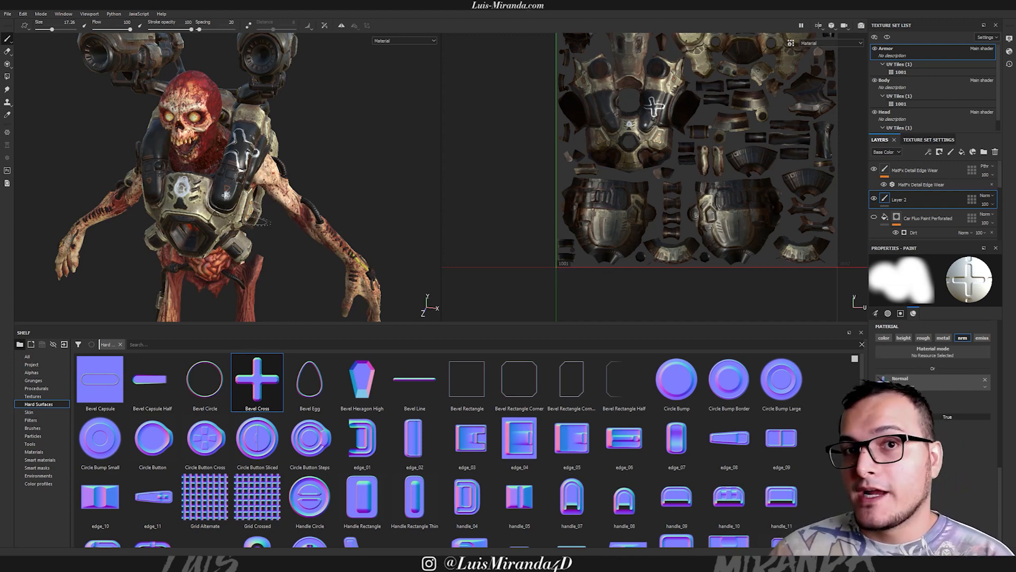
Review the Redshift (rsMaterial) and PBR Metallic Roughness texture export templates, and close the export dialog without exporting.
left_click(8, 15)
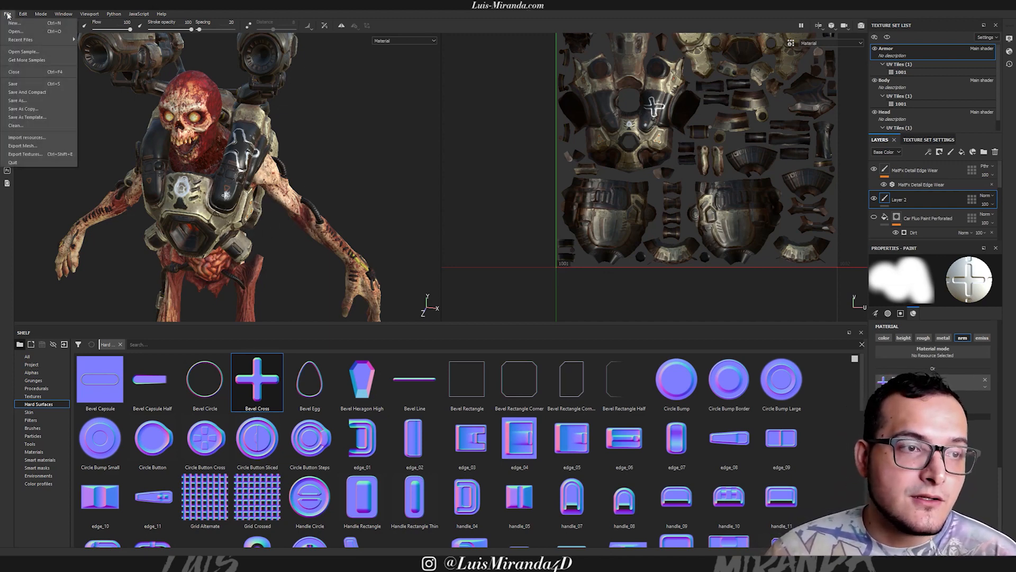
left_click(25, 154)
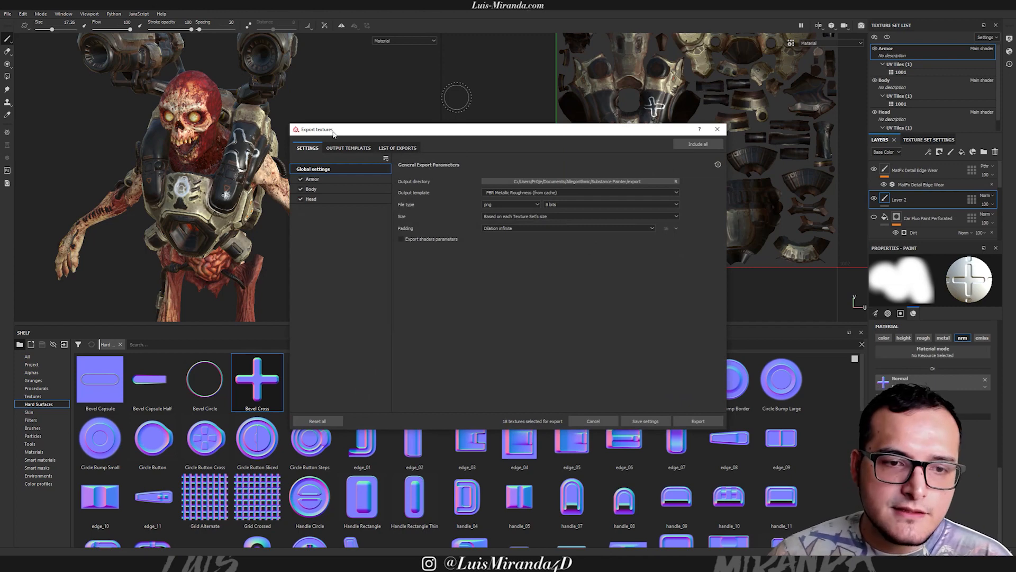
left_click(342, 150)
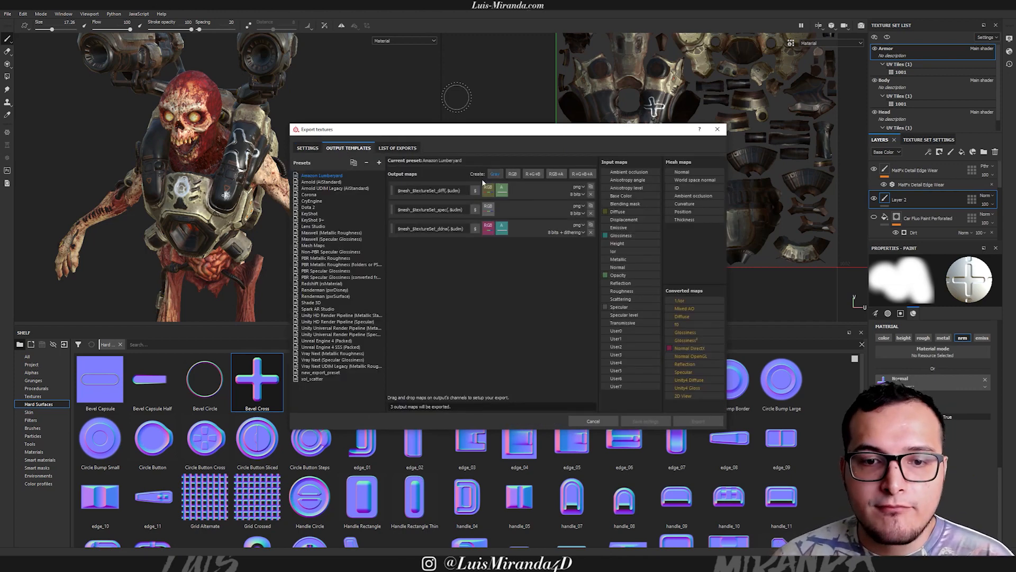
left_click(326, 283)
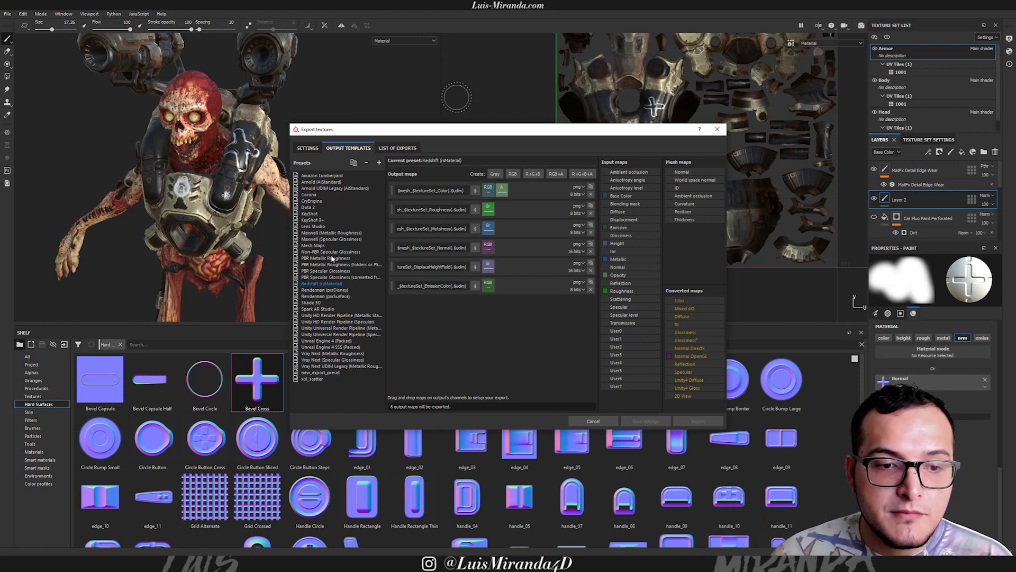
left_click(316, 258)
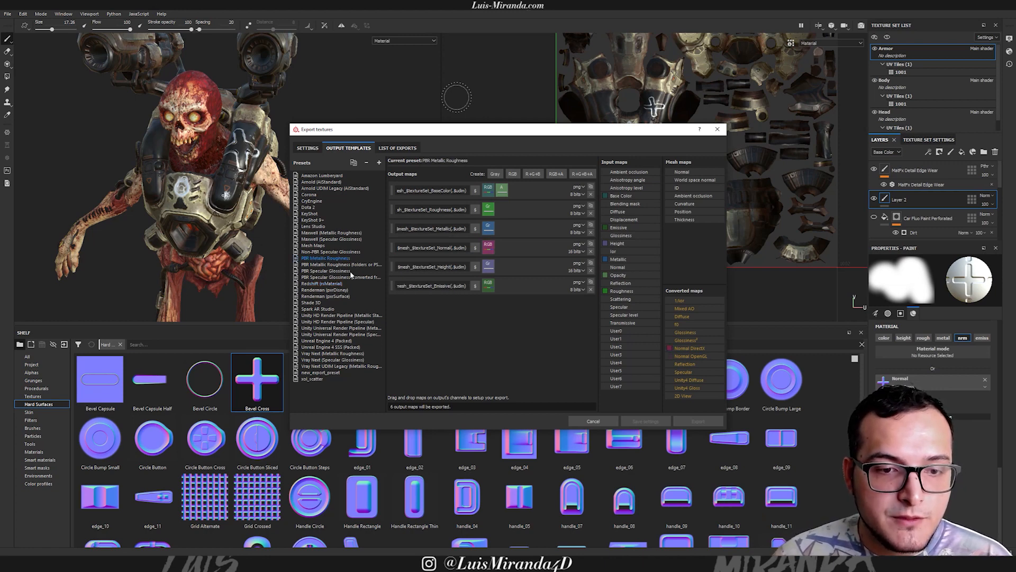
left_click(590, 421)
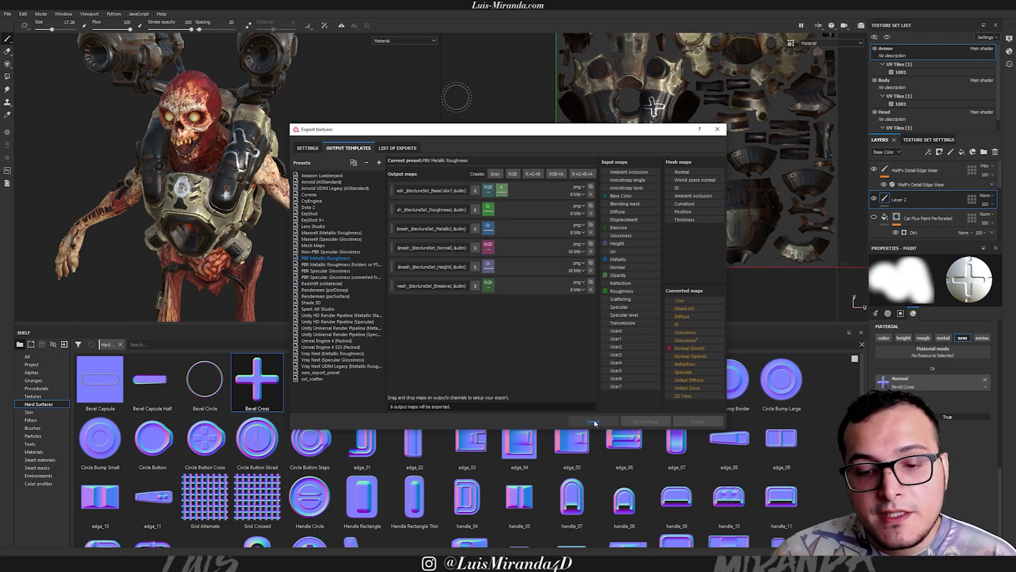
left_click(599, 422)
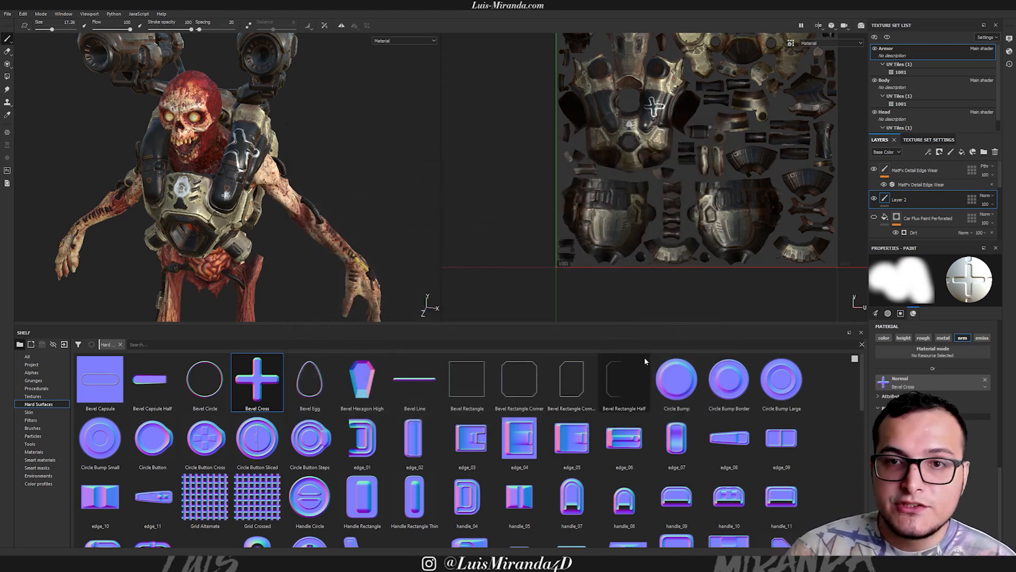
Open the XOL_SPLINK plugin and set its target renderer to Redshift.
mouse_move(644, 358)
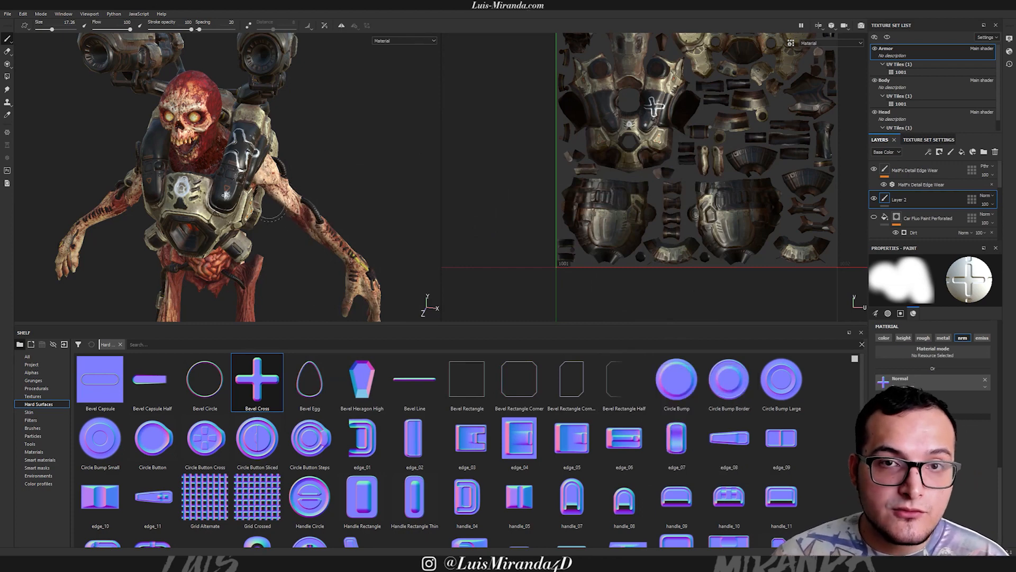
left_click(23, 15)
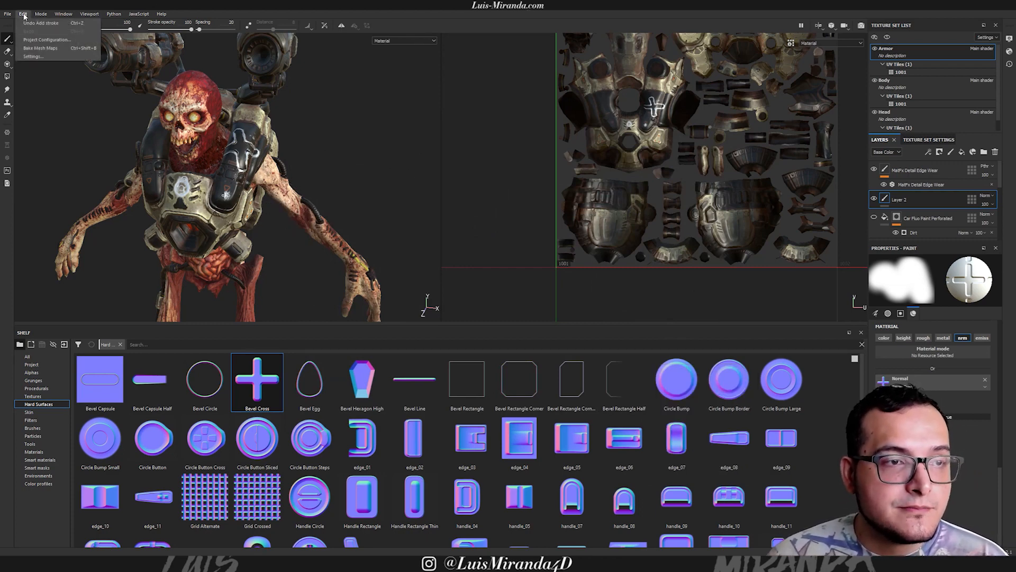
left_click(64, 15)
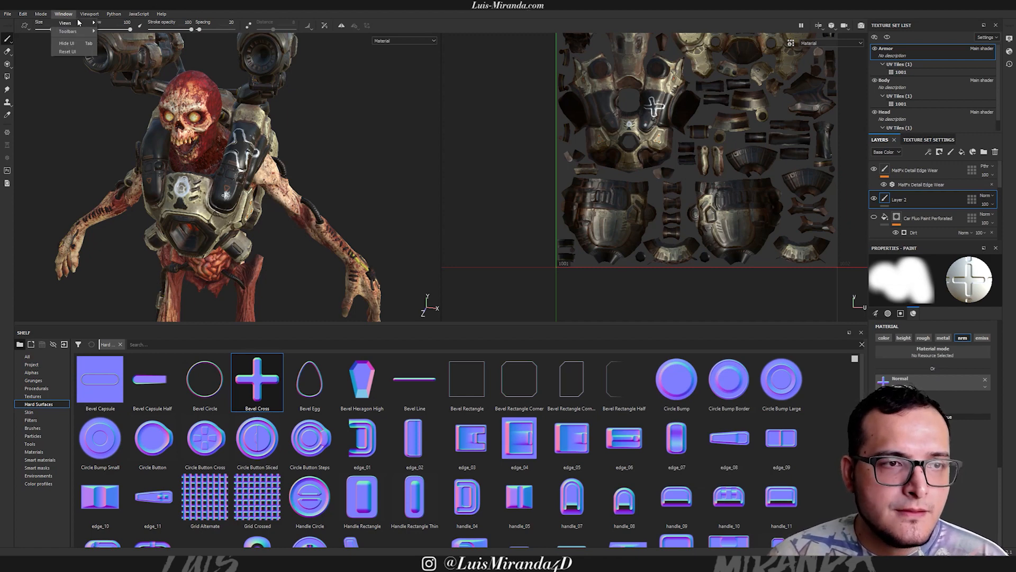
mouse_move(78, 24)
left_click(114, 118)
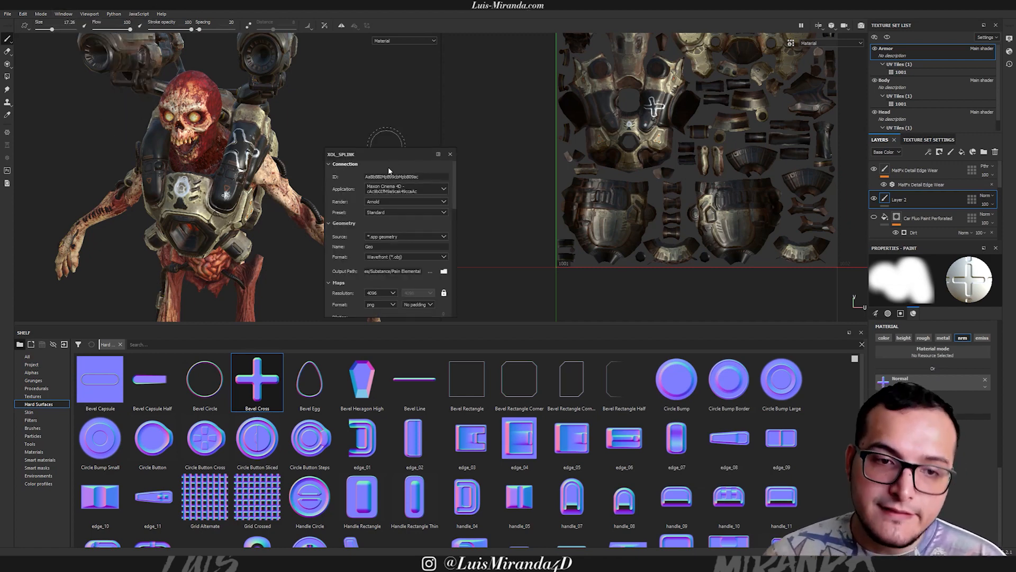
left_click(384, 204)
left_click(383, 221)
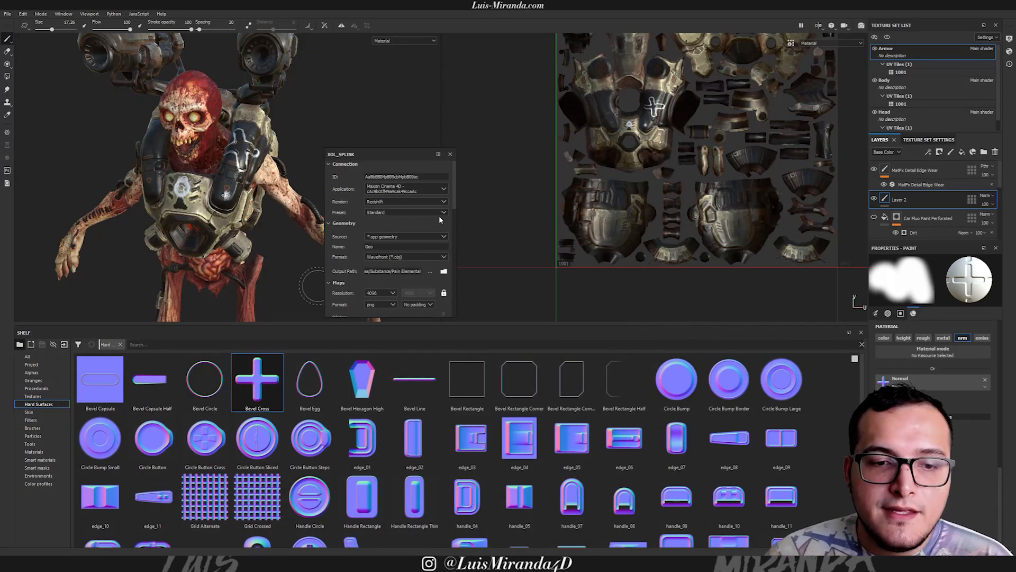
Set the XOL_SPLINK maps output path to the Revenant New SP folder and select only the texture sets for output.
scroll(420, 214, "down", 3)
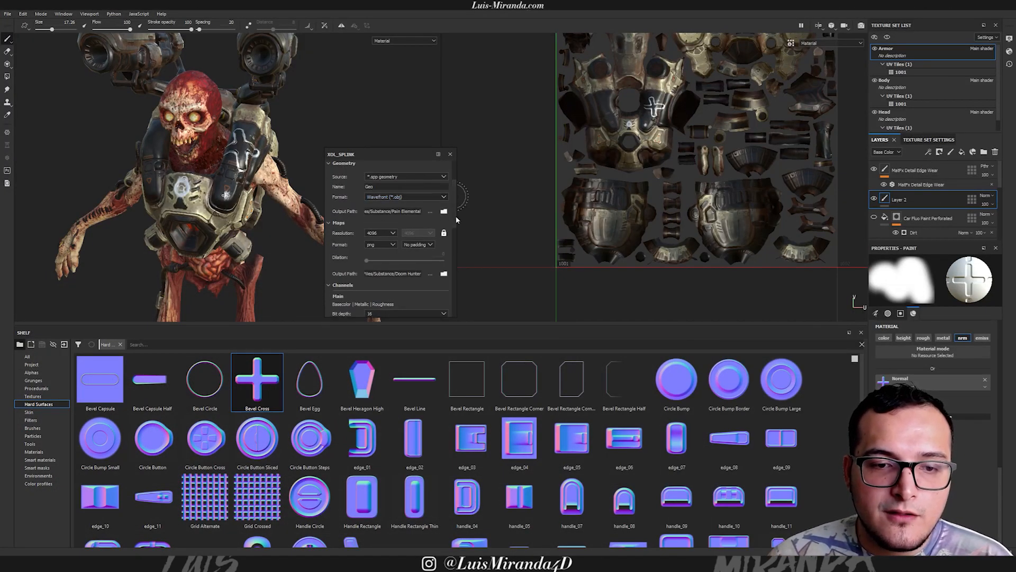
scroll(411, 238, "down", 3)
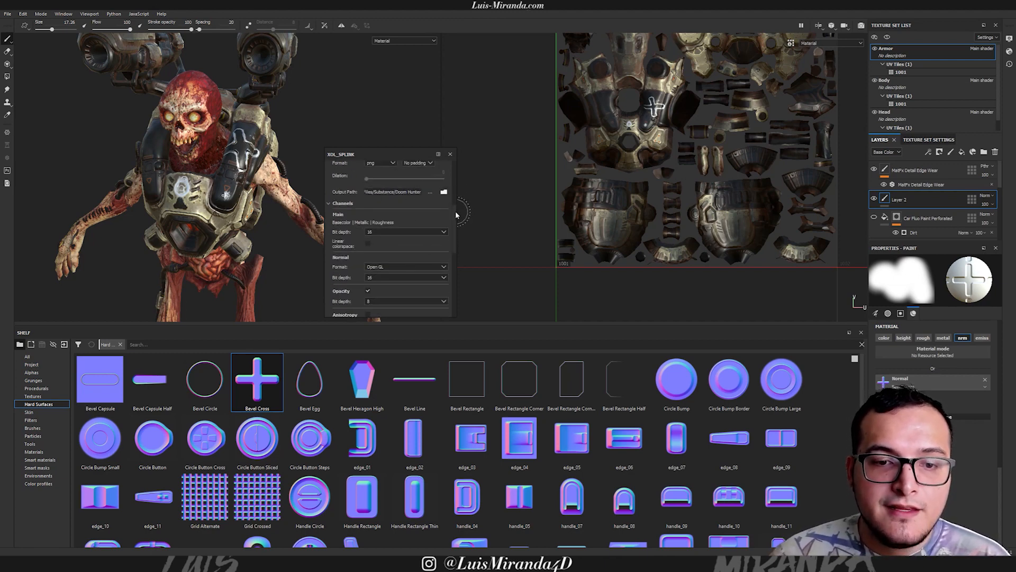
scroll(450, 212, "up", 1)
left_click(431, 203)
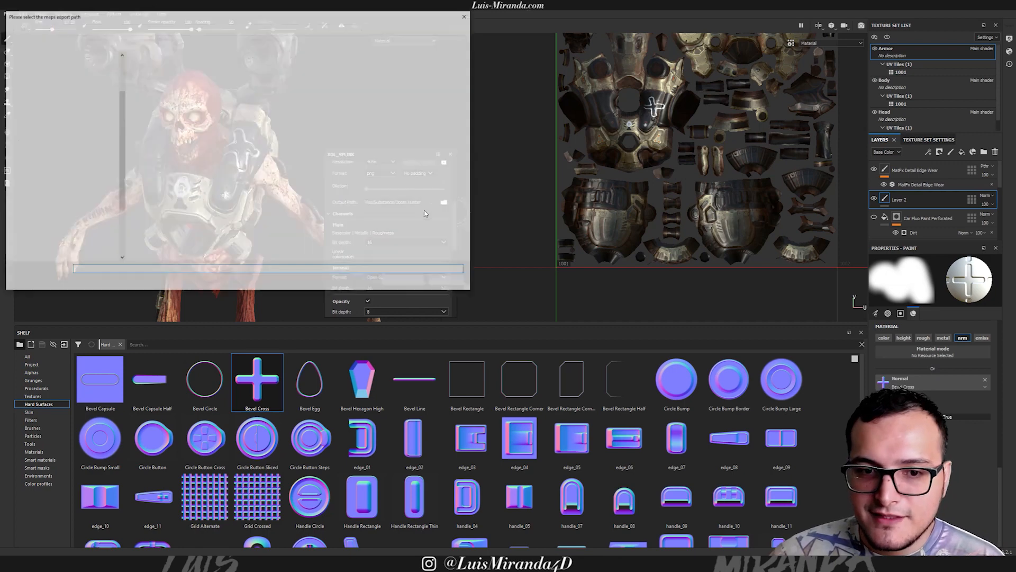
left_click(239, 31)
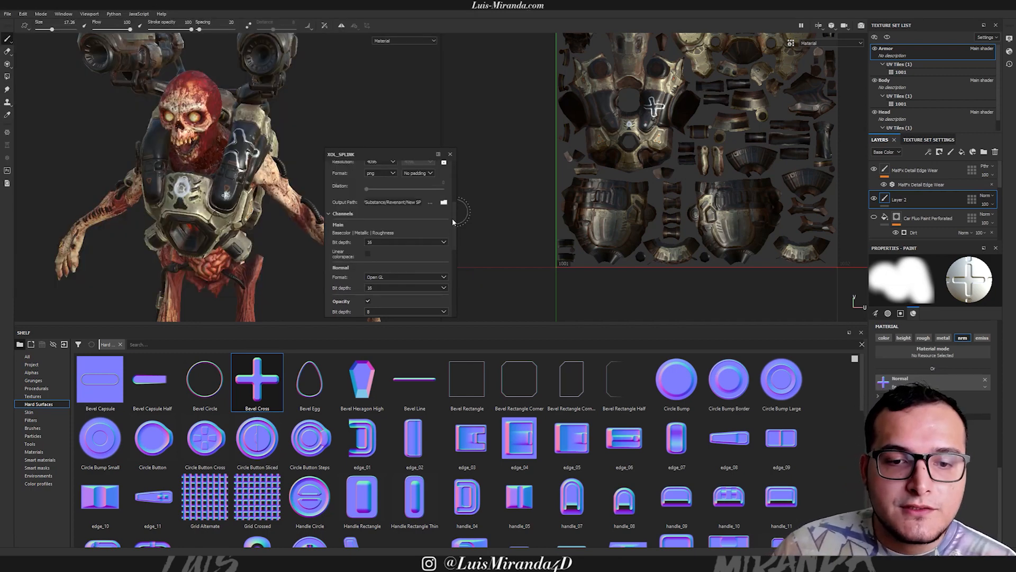
left_click_drag(452, 218, 454, 282)
left_click(409, 243)
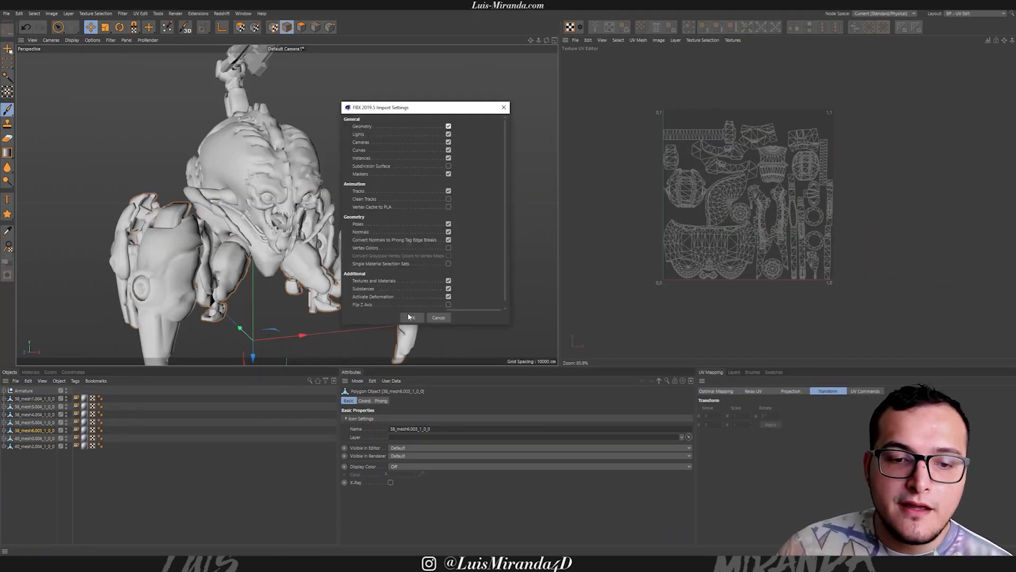
In Cinema 4D, import the FBX character with the existing import settings and change the interface layout to Startup (User).
left_click(410, 317)
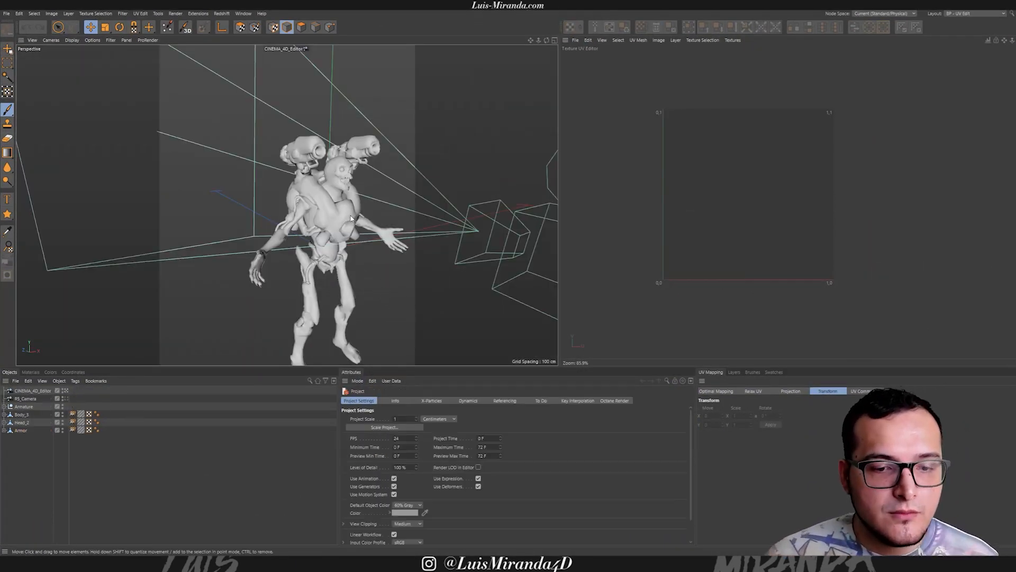
left_click_drag(309, 206, 420, 197, "alt")
middle_click_drag(304, 276, 265, 256, "alt")
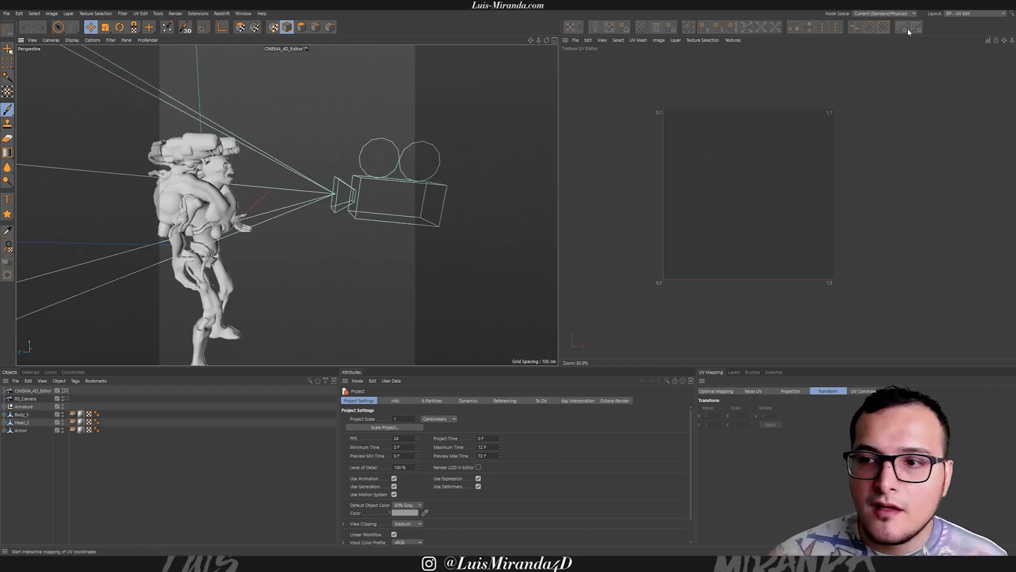
left_click(963, 14)
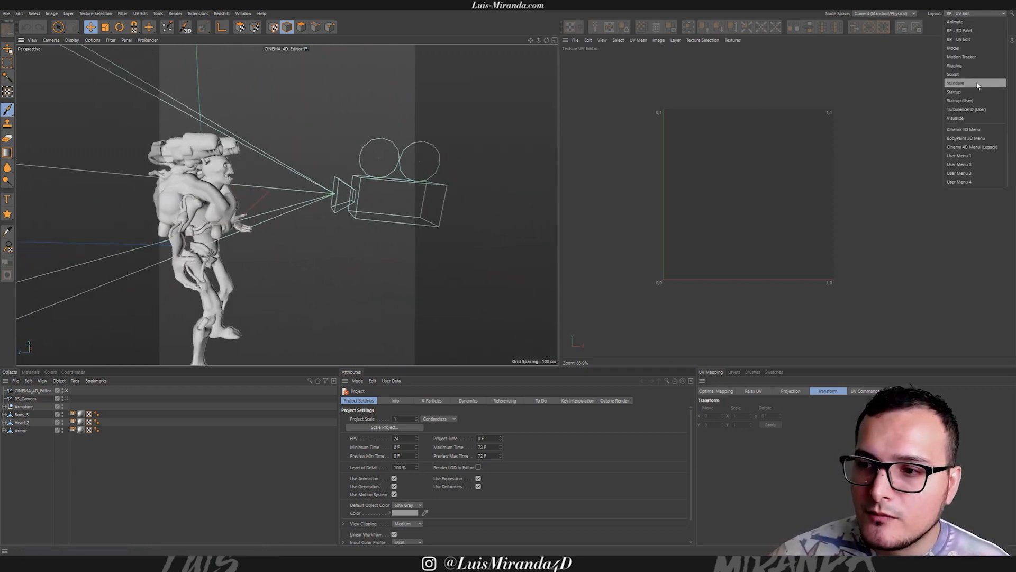
left_click(970, 100)
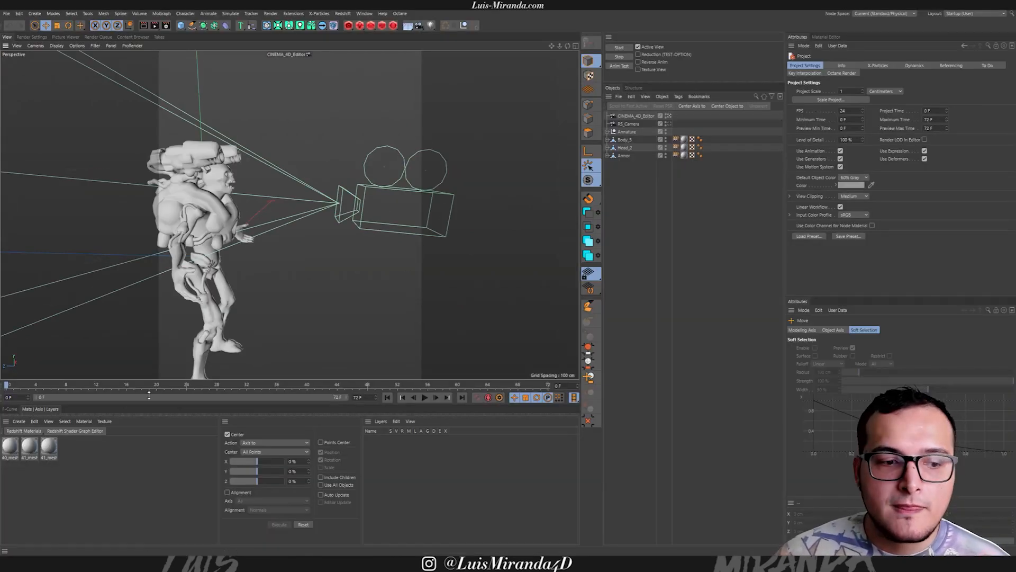
left_click(47, 476)
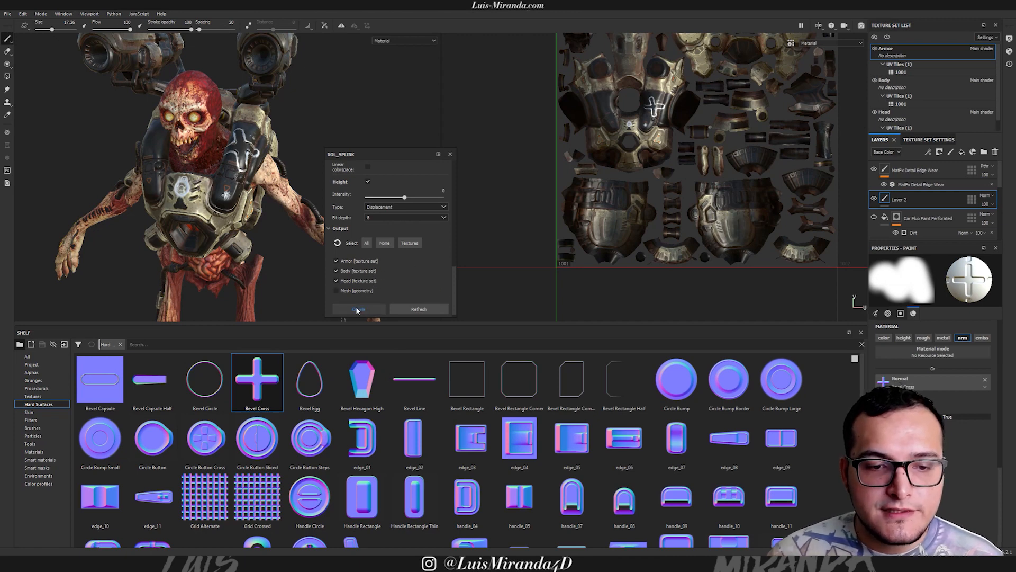
Return to Substance Painter, send the Armor, Body and Head texture sets through XOL_SPLINK, and switch back to Cinema 4D.
left_click(374, 311)
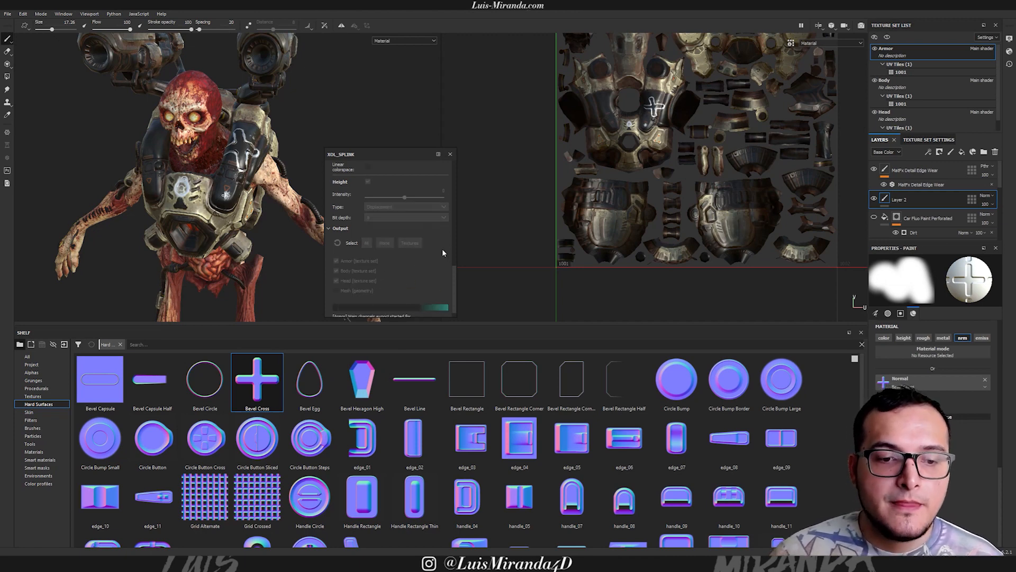
left_click_drag(455, 277, 454, 291)
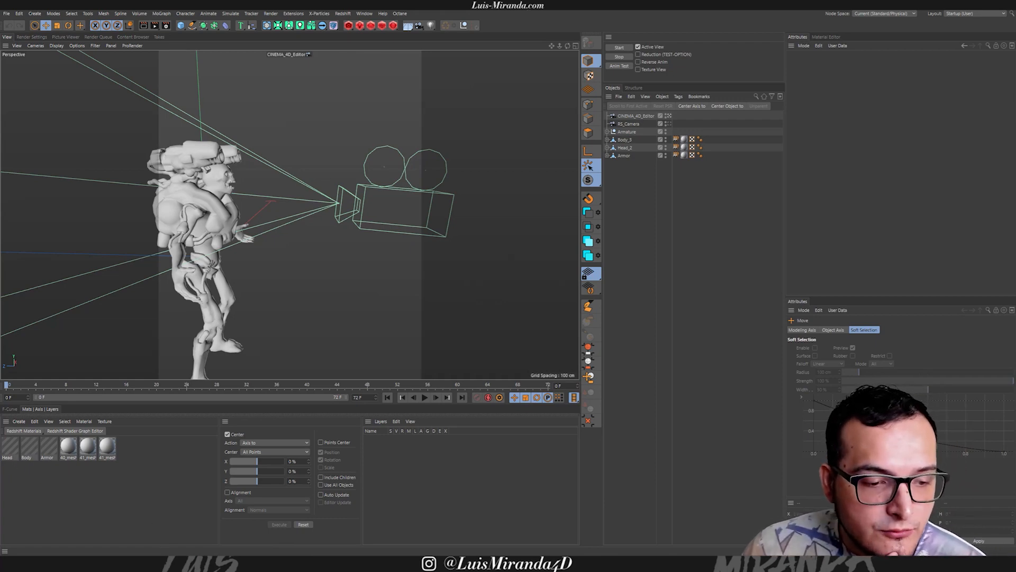
key("alt+Tab")
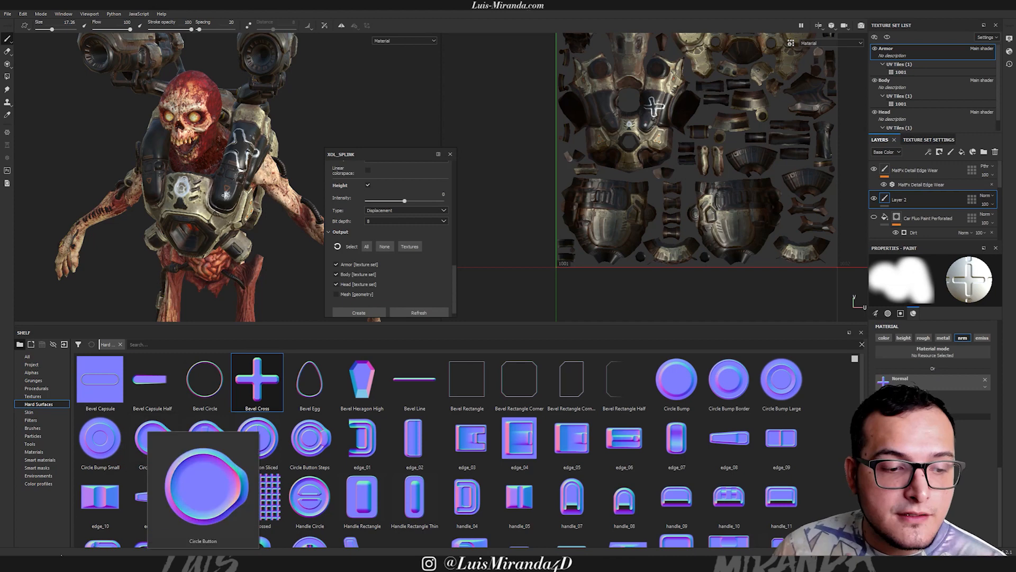
key("alt+Tab")
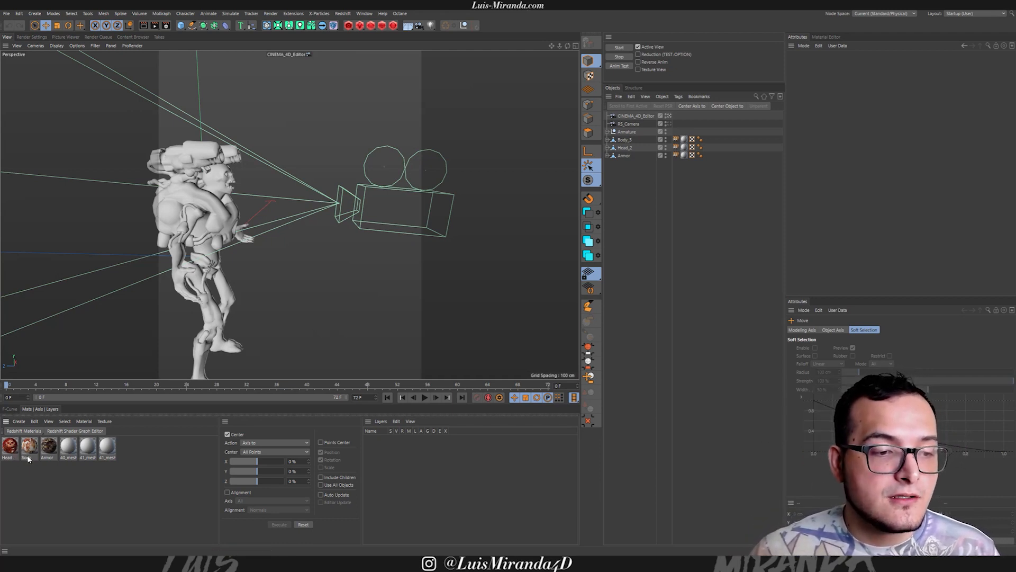
Assign the Head, Body and Armor materials to the matching meshes of the character.
left_click_drag(10, 448, 233, 180)
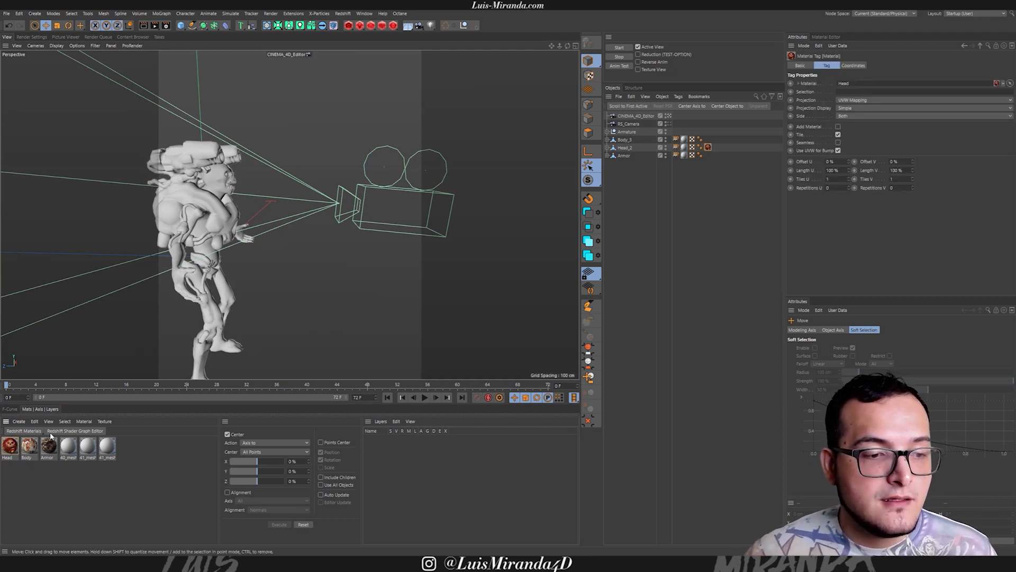
left_click_drag(202, 273, 220, 263)
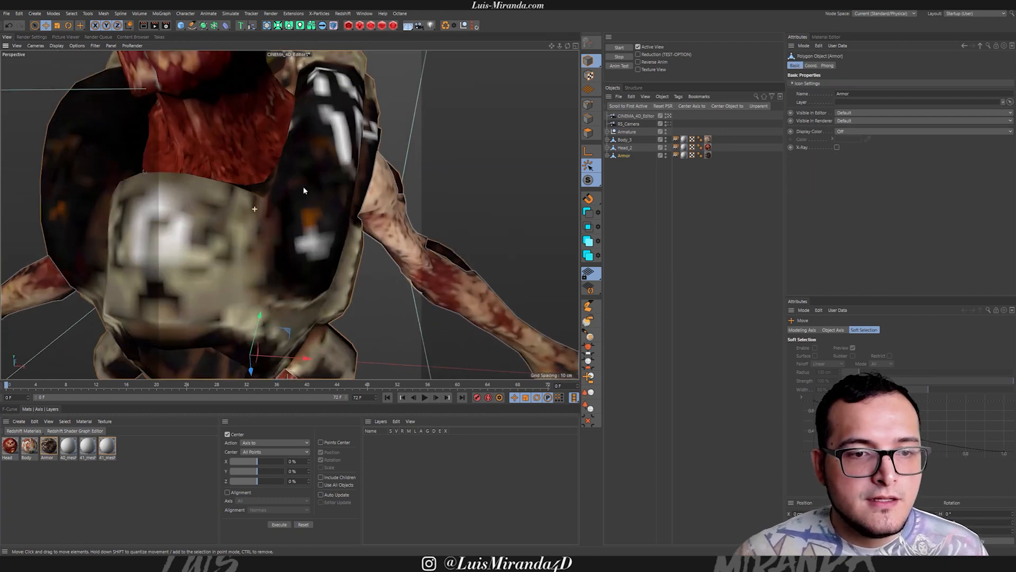
scroll(233, 211, "down", 5)
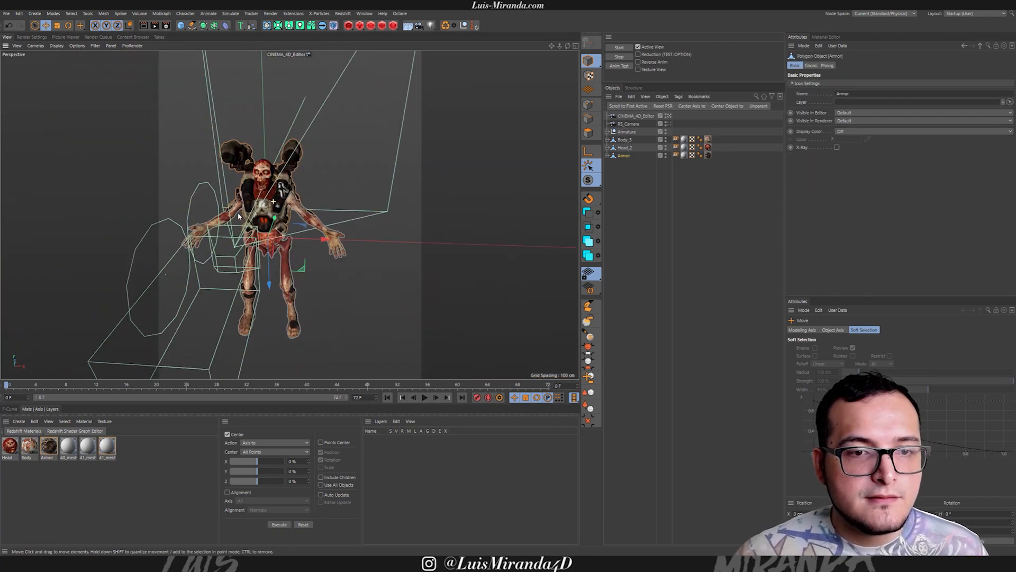
right_click_drag(233, 211, 283, 209, "alt")
left_click_drag(283, 210, 257, 206, "alt")
mouse_move(255, 203)
right_mouse_down("alt")
mouse_move(228, 202)
mouse_move(277, 201)
mouse_move(238, 201)
right_mouse_up("alt")
mouse_move(238, 202)
left_mouse_down("alt")
mouse_move(270, 204)
mouse_move(245, 197)
left_mouse_up("alt")
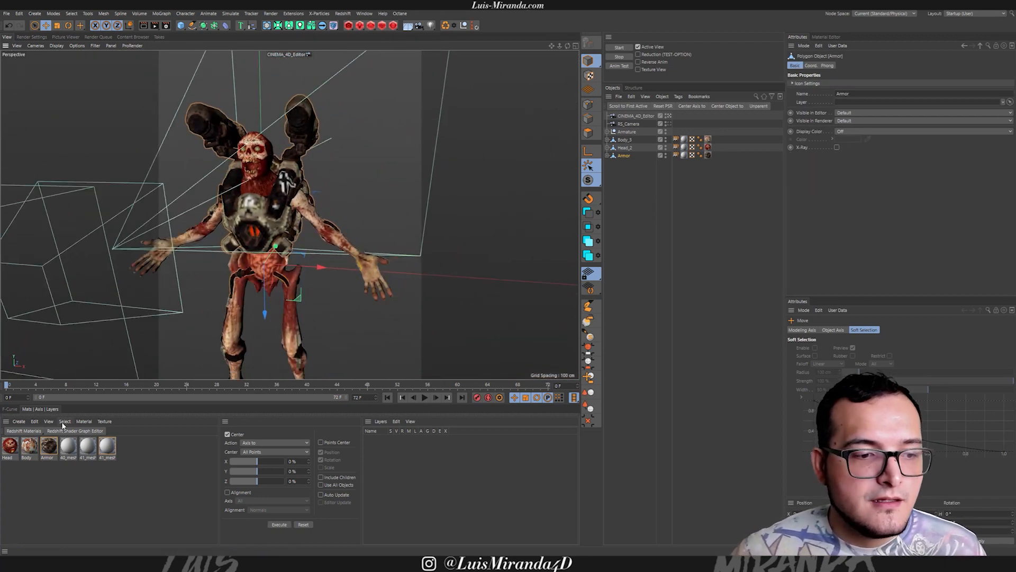
Set the Texture Preview Size of the Head, Body and Armor materials to 2048x2048.
left_click_drag(44, 464, 3, 439)
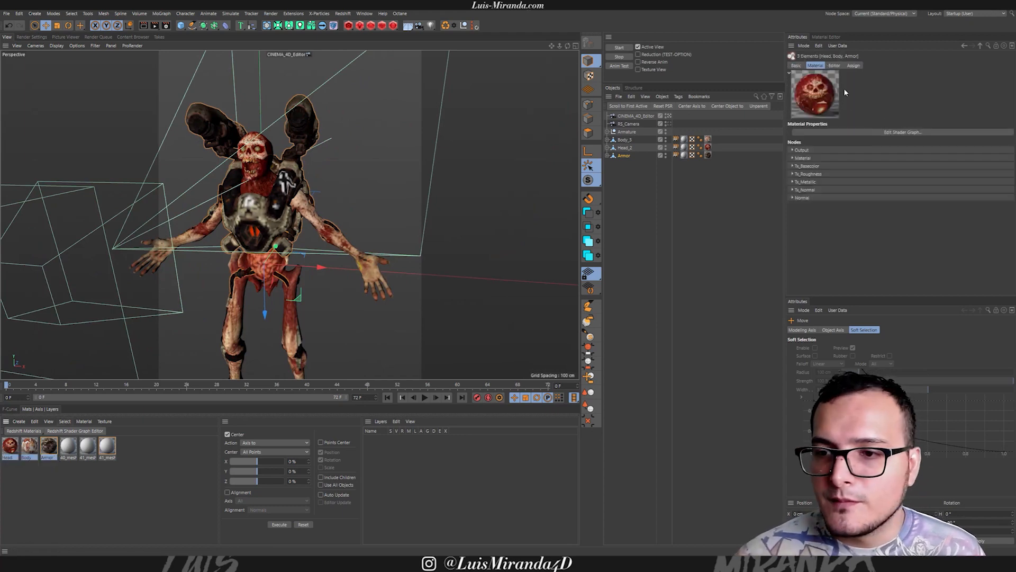
left_click(838, 65)
left_click(853, 141)
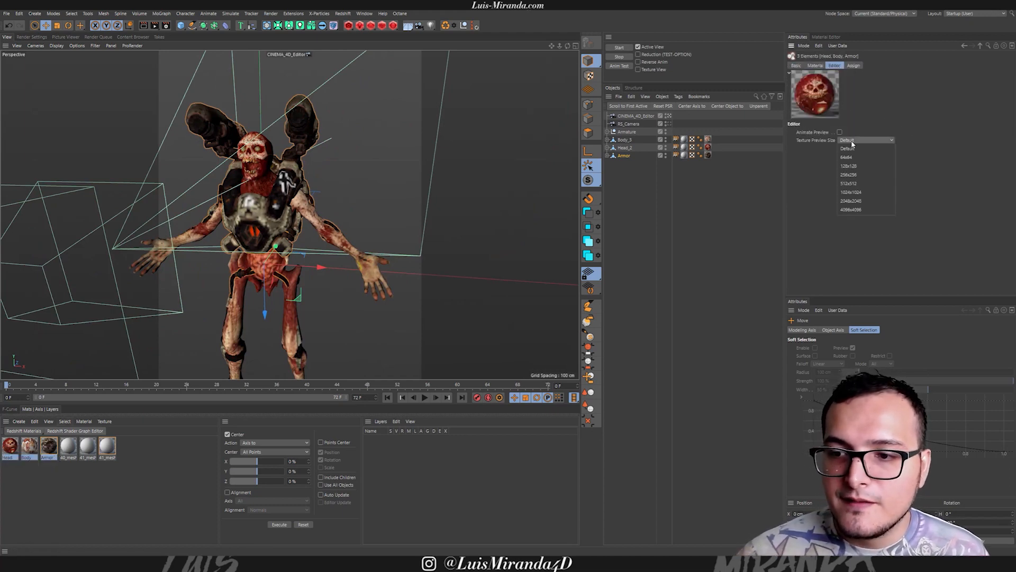
left_click(860, 201)
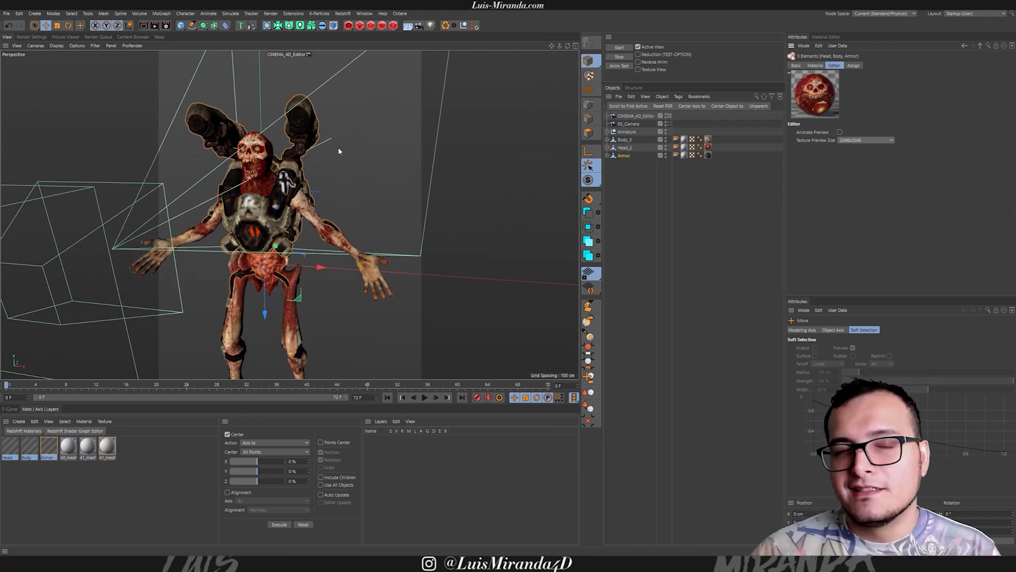
Inspect the textured character up close and from a distance, checking the stamped details on the chest and shoulder pads.
left_click_drag(338, 147, 222, 185, "alt")
right_click_drag(349, 179, 318, 176, "alt")
left_click_drag(317, 176, 271, 226, "alt")
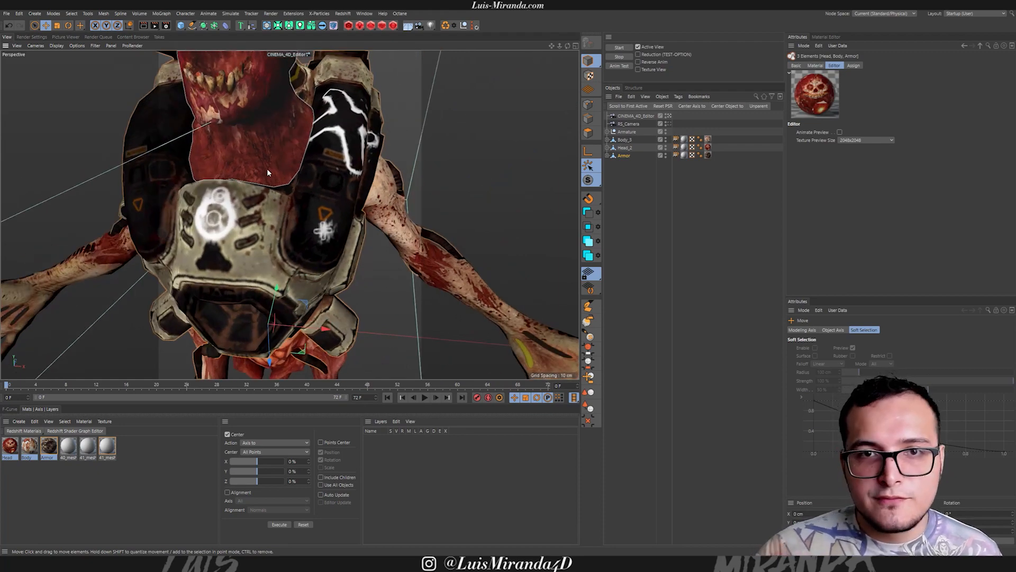
left_click_drag(328, 113, 358, 171, "alt")
scroll(392, 178, "down", 10)
scroll(366, 162, "up", 6)
scroll(391, 167, "down", 6)
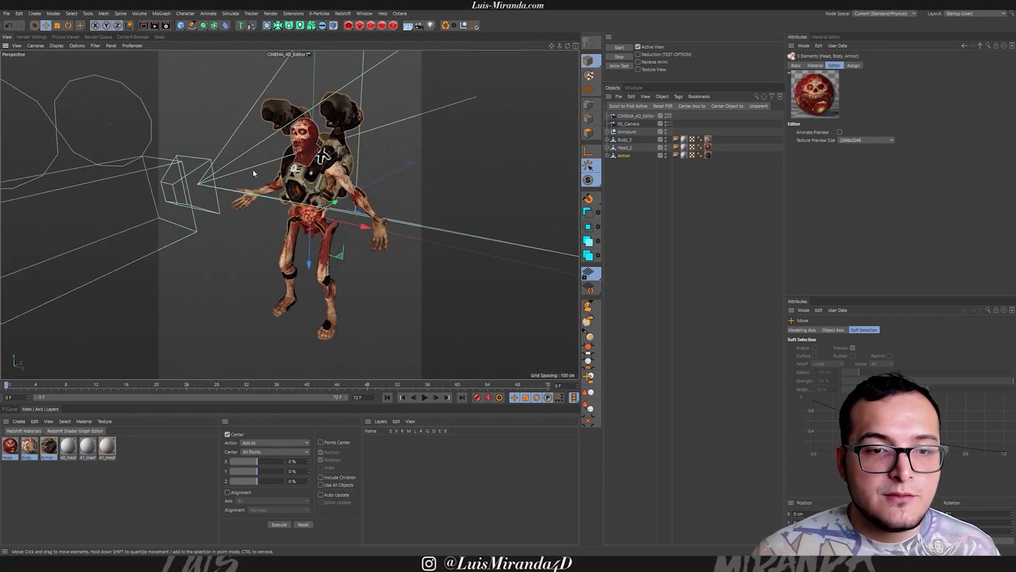
Review how the texture nodes connect to the Armor material in its Redshift shader graph, and close the graph.
left_click(55, 446)
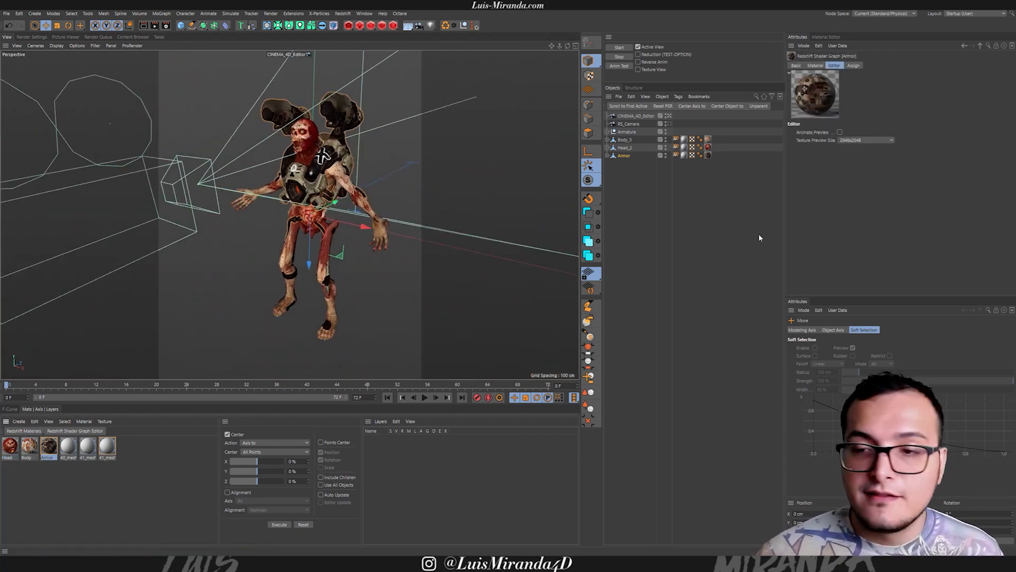
left_click(815, 65)
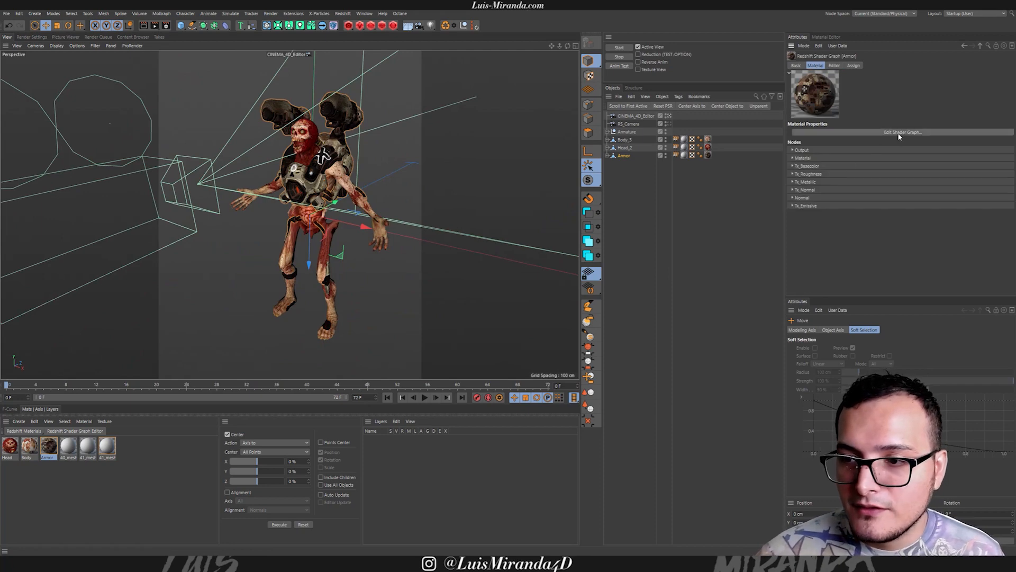
left_click(899, 132)
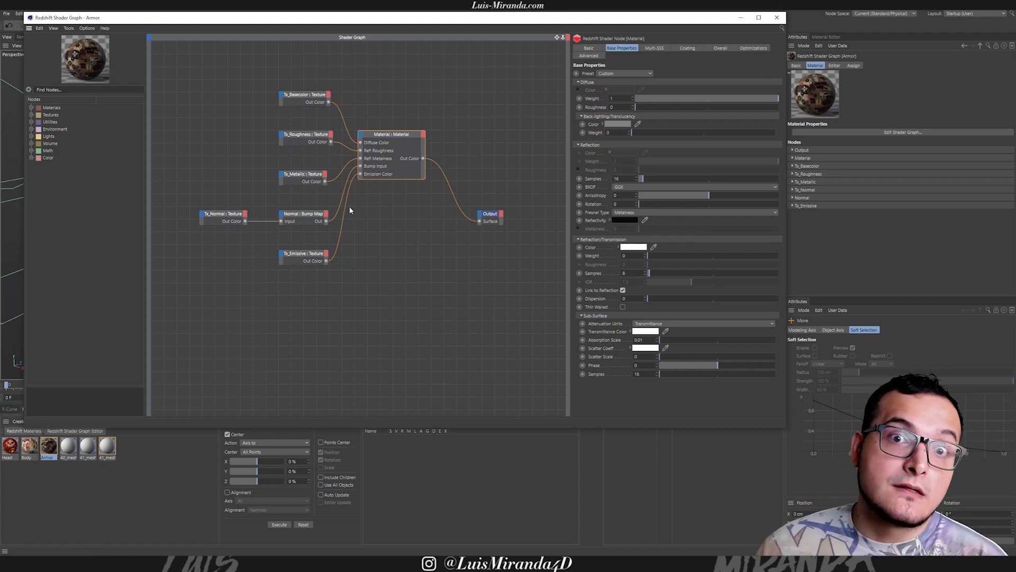
left_click(777, 17)
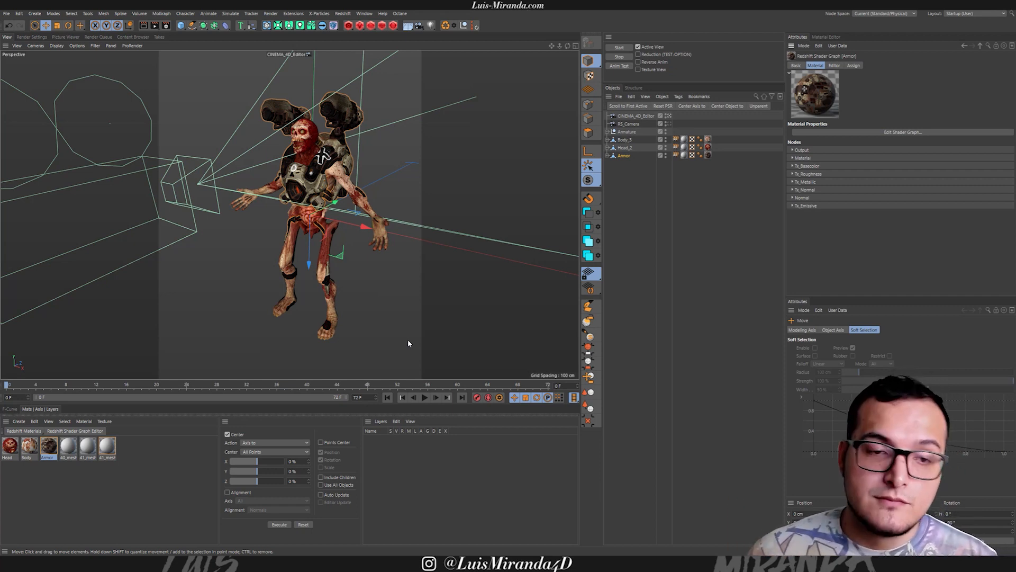
Select the Armature null and turn on the display of joints in the viewport.
left_click_drag(289, 172, 300, 150, "alt")
right_click_drag(300, 150, 316, 167, "alt")
left_click_drag(315, 166, 289, 181, "alt")
left_click(627, 132)
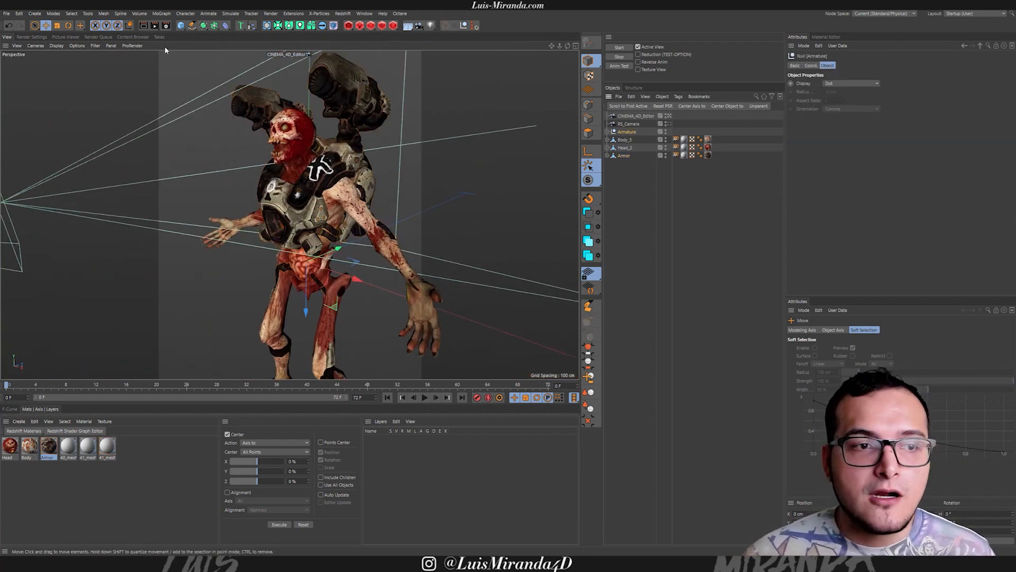
left_click(95, 45)
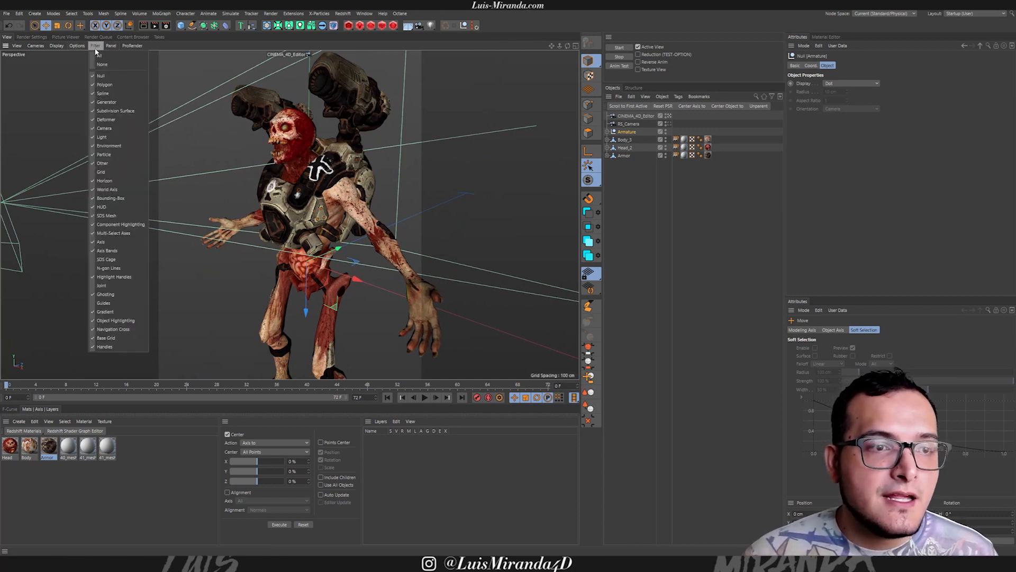
left_click(113, 286)
Unfold the complete joint hierarchy under the Armature null.
left_click(607, 132)
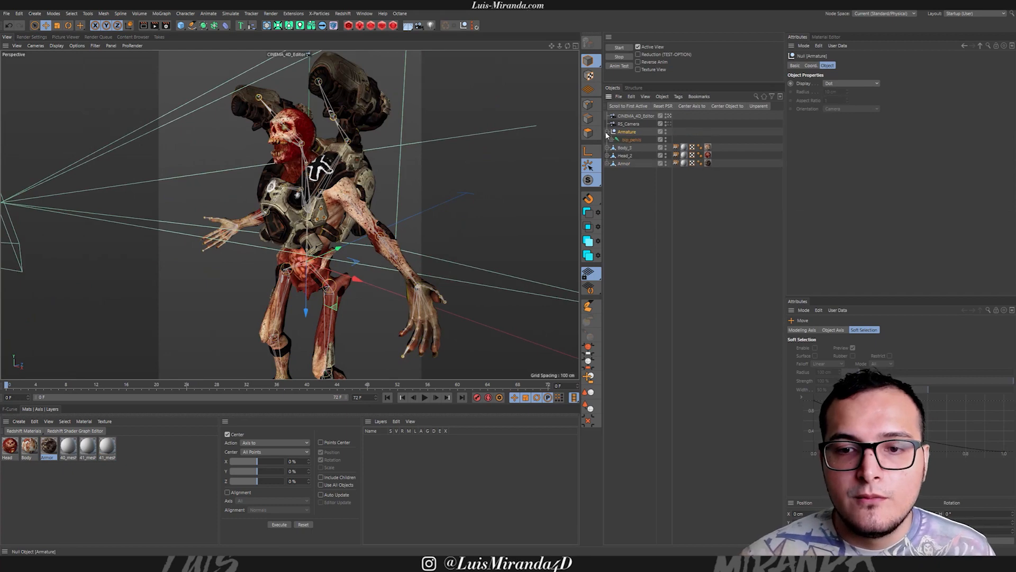
right_click(626, 132)
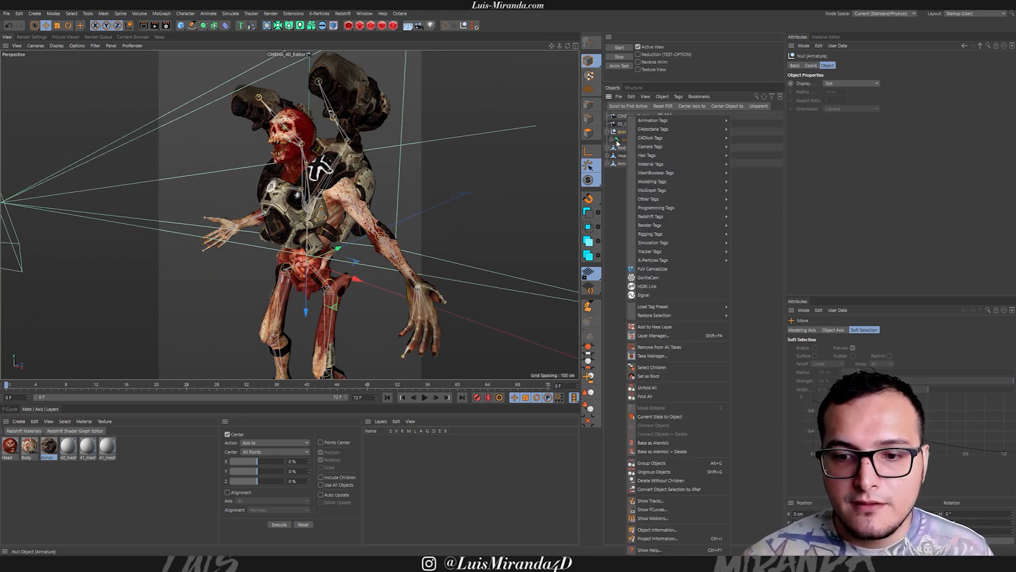
left_click(665, 388)
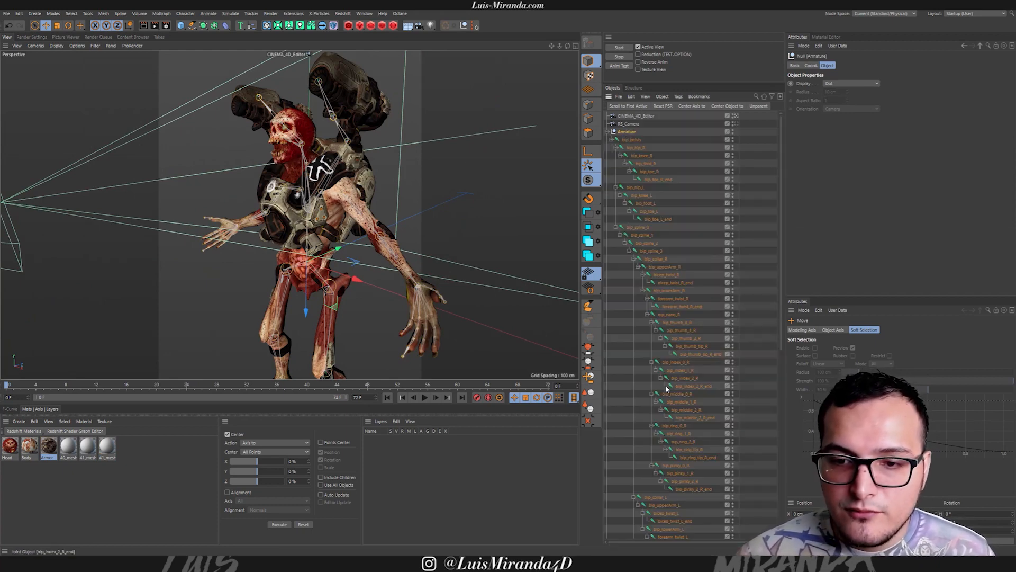
scroll(735, 271, "down", 7)
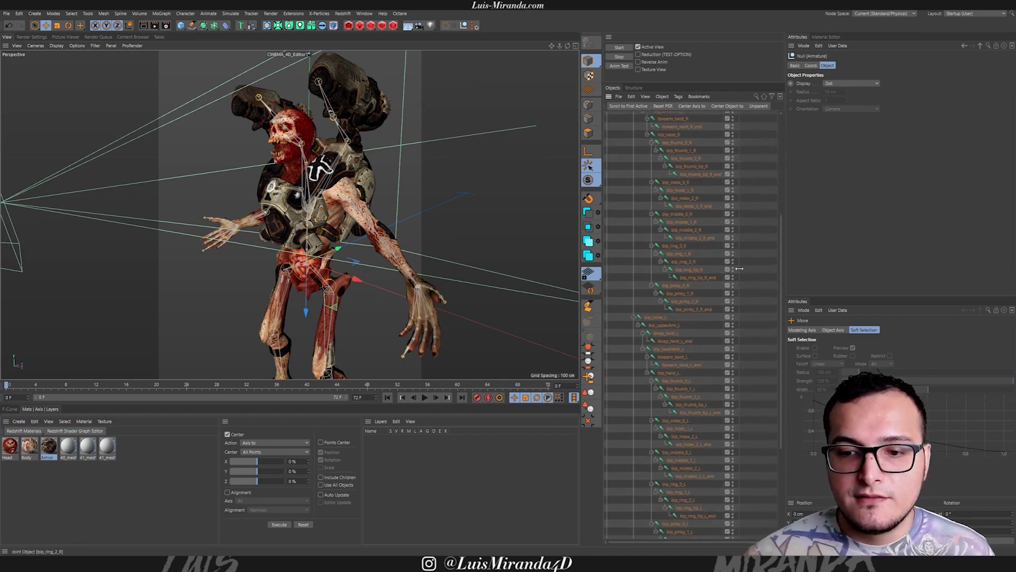
scroll(735, 270, "down", 3)
Examine the skeleton inside the character from several angles, from the full figure to the head and shoulders.
mouse_move(313, 172)
left_mouse_down("alt")
mouse_move(358, 157)
mouse_move(244, 192)
mouse_move(306, 182)
left_mouse_up("alt")
scroll(305, 176, "up", 6)
scroll(305, 176, "down", 8)
scroll(306, 183, "up", 5)
scroll(306, 183, "down", 4)
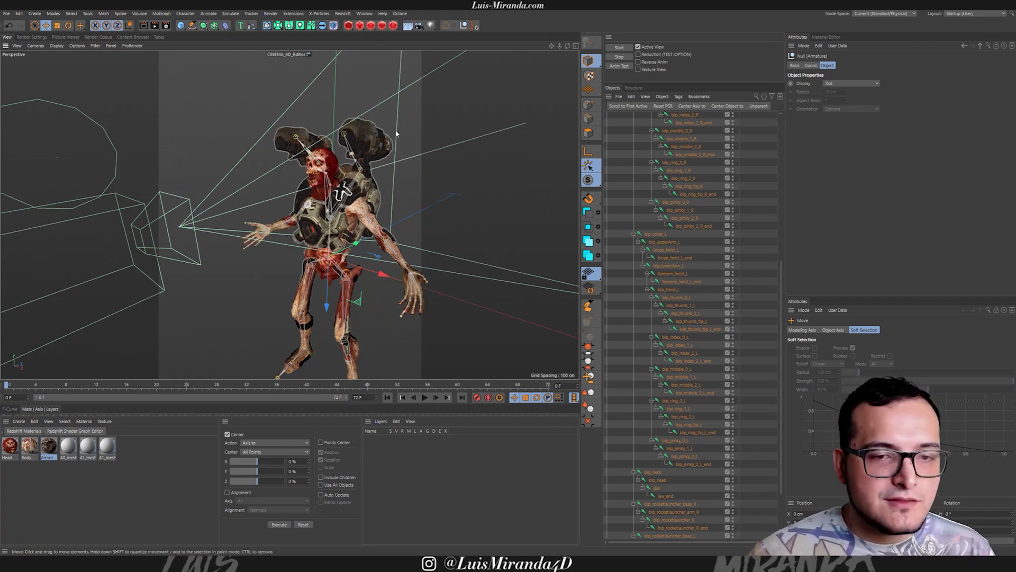
scroll(318, 168, "up", 3)
mouse_move(318, 170)
left_mouse_down("alt")
mouse_move(370, 181)
mouse_move(312, 182)
left_mouse_up("alt")
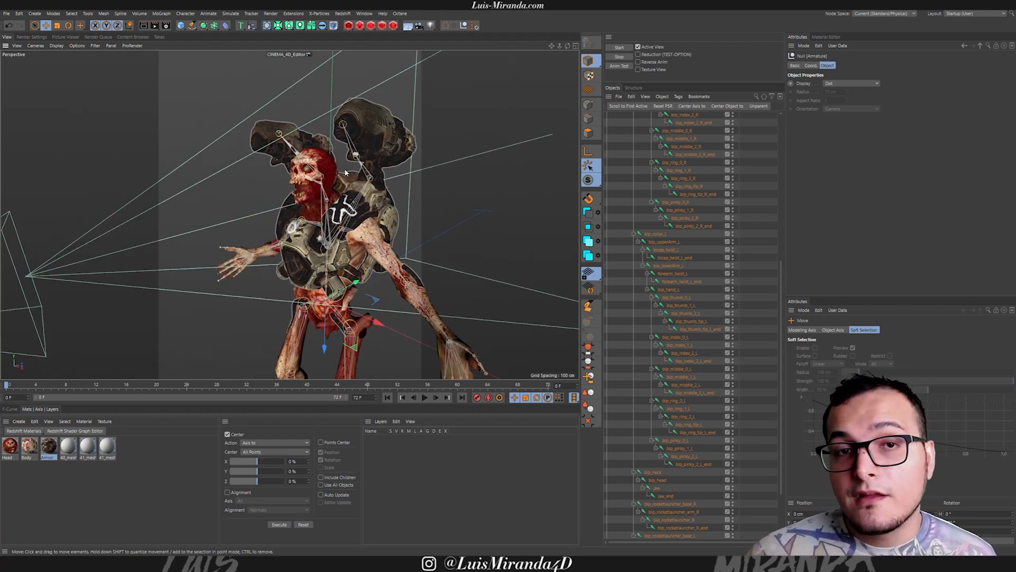
left_click_drag(300, 185, 383, 186, "alt")
scroll(319, 184, "up", 3)
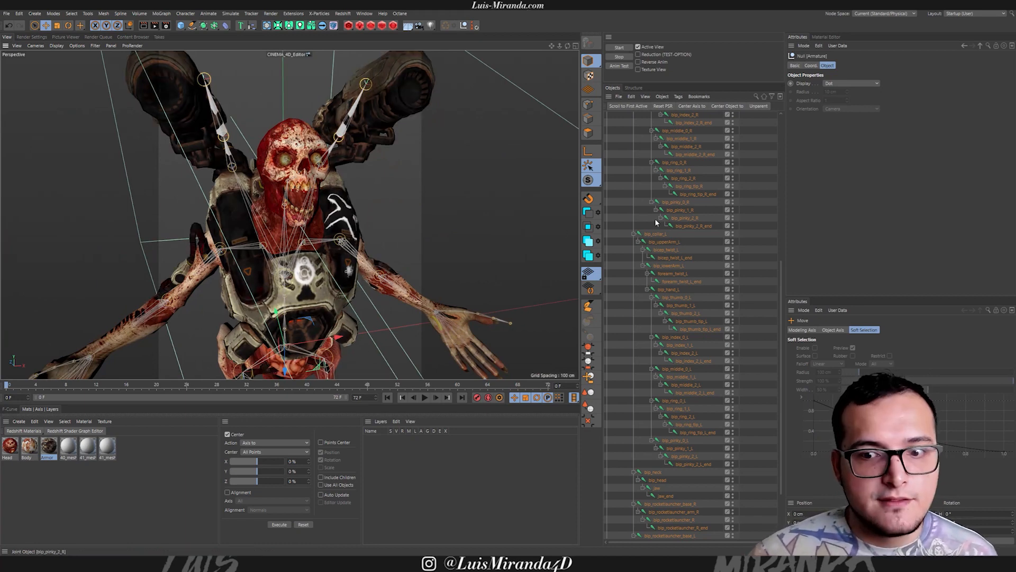
Try raising the left arm by rotating the bip_upperArm_L joint, and undo the rotation.
left_click(656, 242)
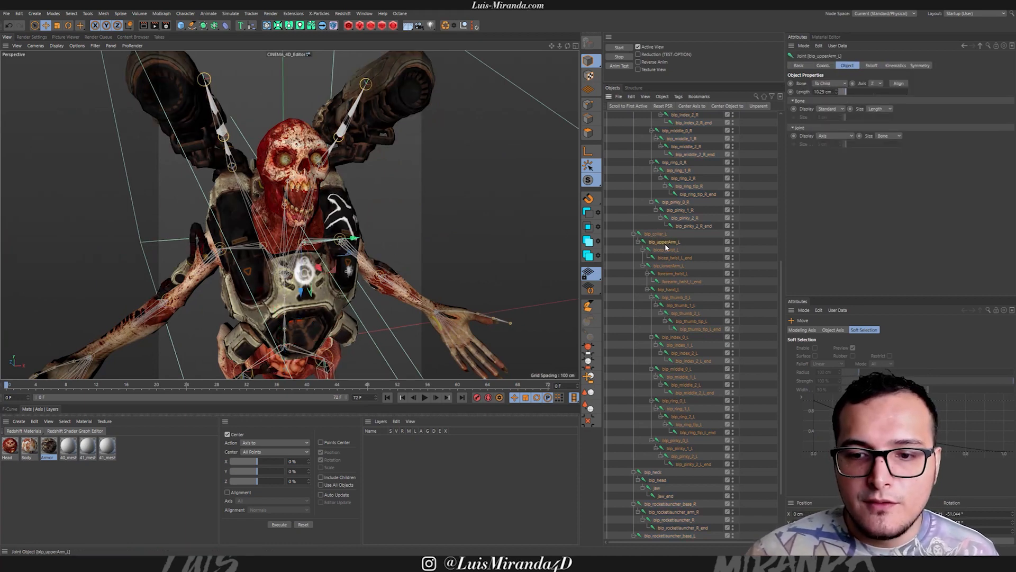
left_click_drag(415, 277, 315, 200, "alt")
key("r")
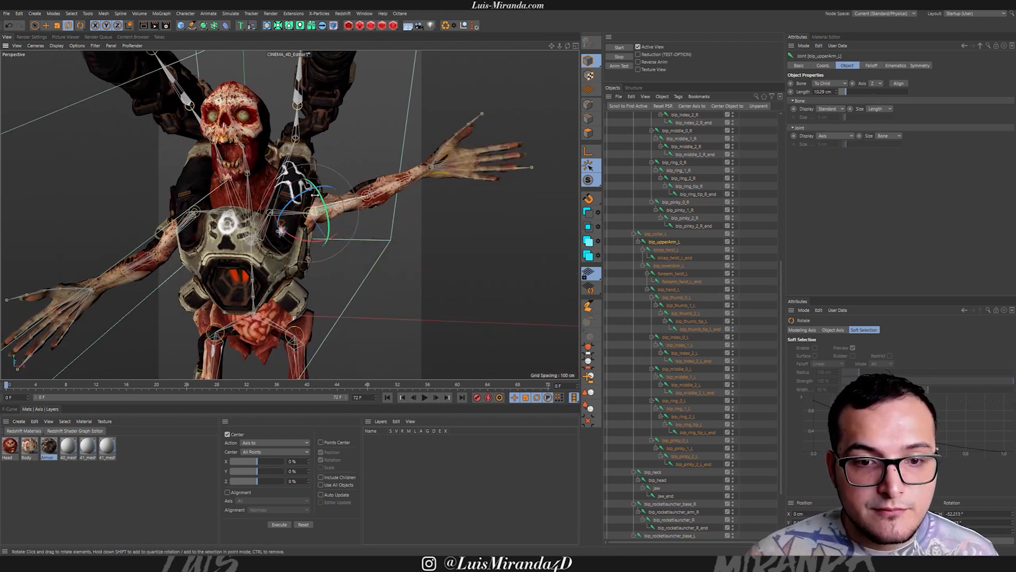
key("ctrl+z")
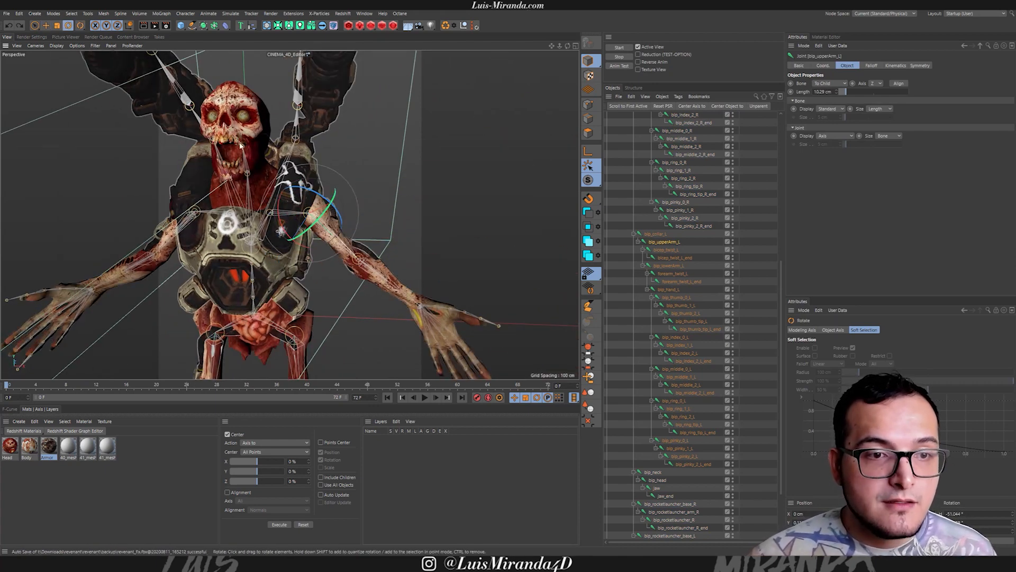
Examine the head, jaw and neck joints of the character up close.
left_click_drag(233, 139, 310, 138, "alt")
right_click_drag(222, 131, 266, 134, "alt")
left_click_drag(265, 133, 226, 132, "alt")
right_click_drag(226, 132, 213, 137, "alt")
left_click_drag(232, 167, 234, 119, "alt")
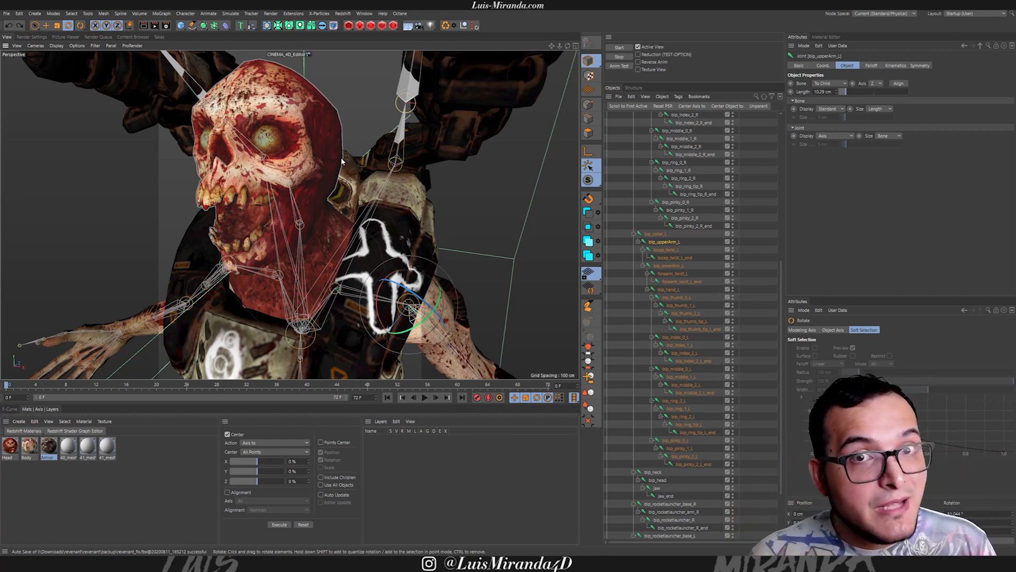
scroll(376, 143, "down", 4)
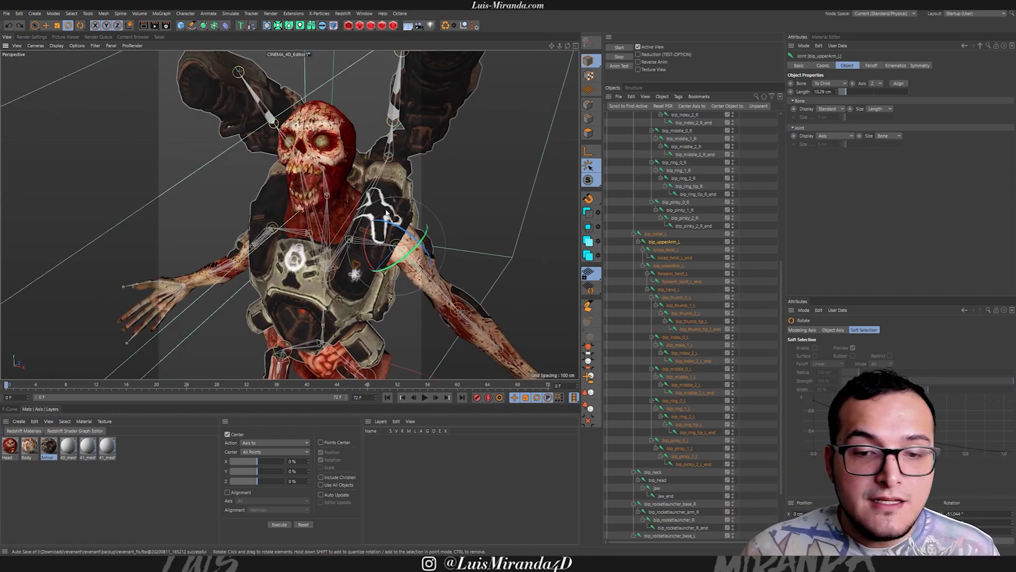
Try rotating the jaw joint to move the character's mouth, and undo the rotation.
scroll(746, 321, "up", 7)
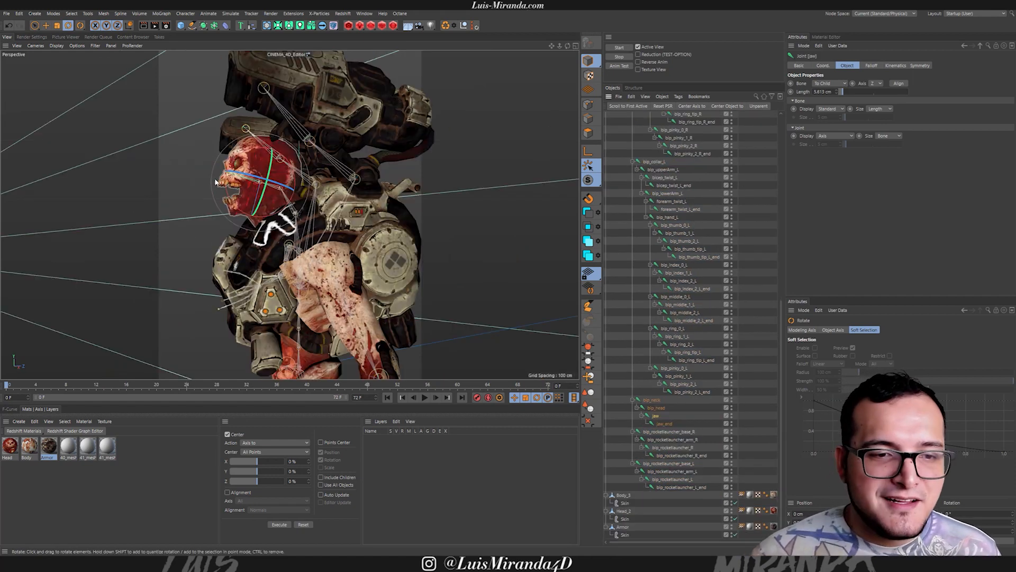
scroll(265, 187, "up", 3)
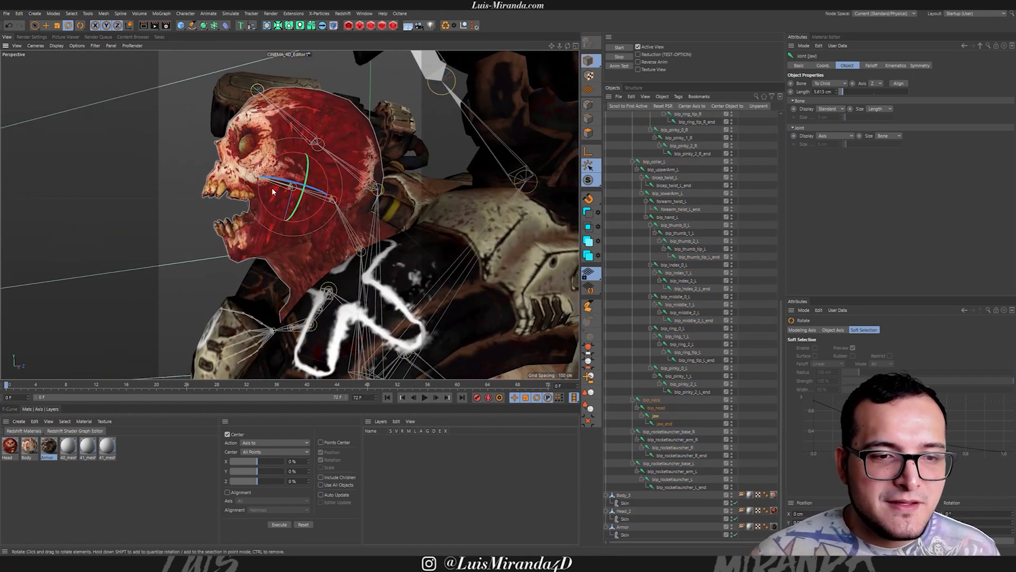
left_click_drag(259, 198, 339, 209)
key("ctrl+z")
scroll(261, 198, "down", 3)
scroll(261, 198, "down", 4)
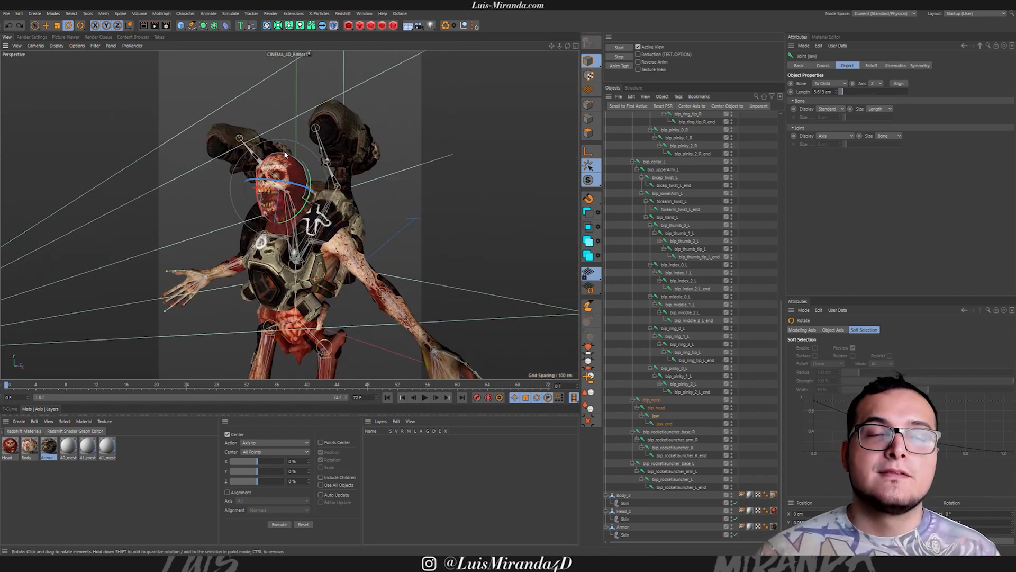
left_click_drag(362, 262, 373, 225, "alt")
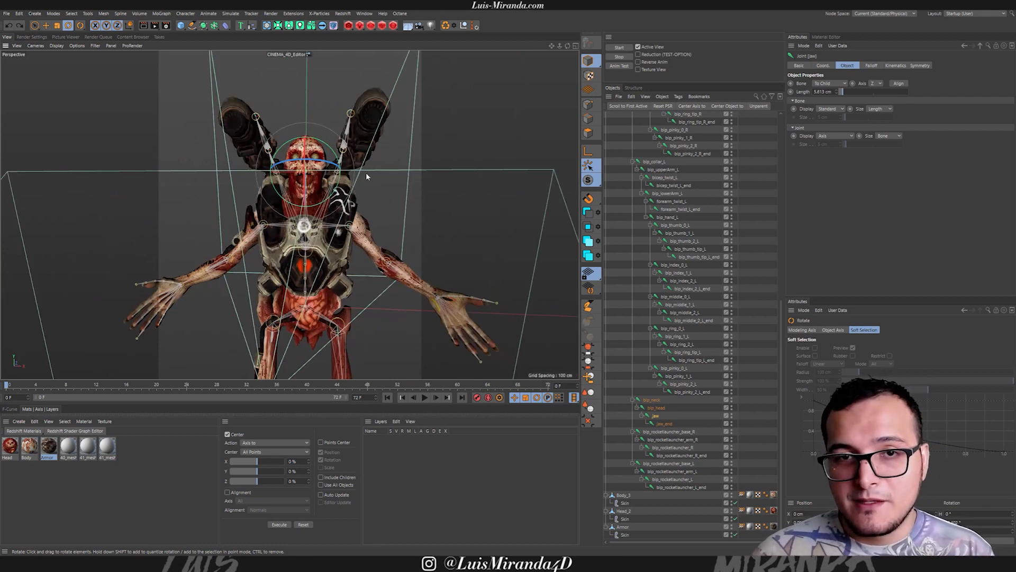